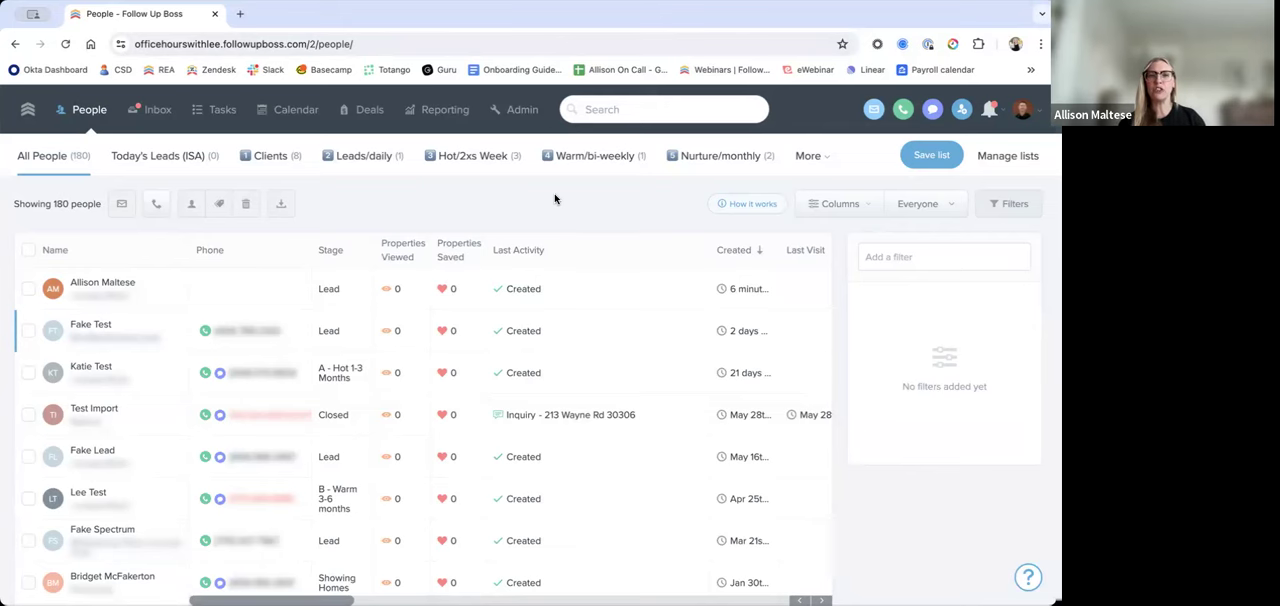
# Step: Open the admin settings, look at the Automations list, and switch to the Action Plans folders
pyautogui.click(524, 111)
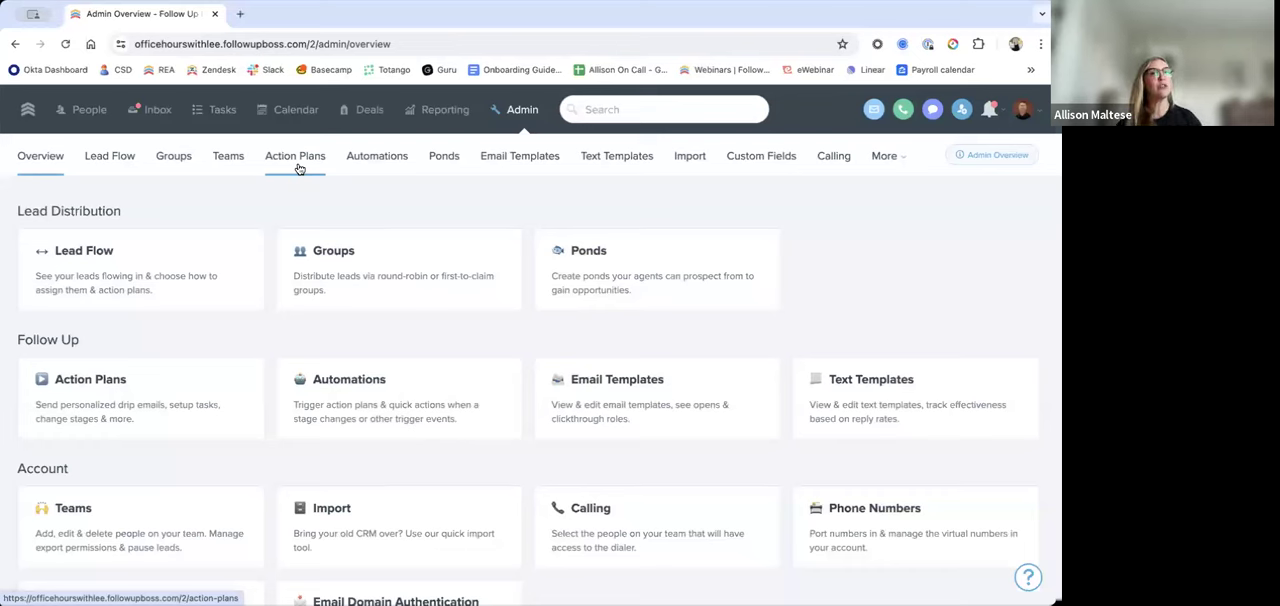
pyautogui.click(389, 166)
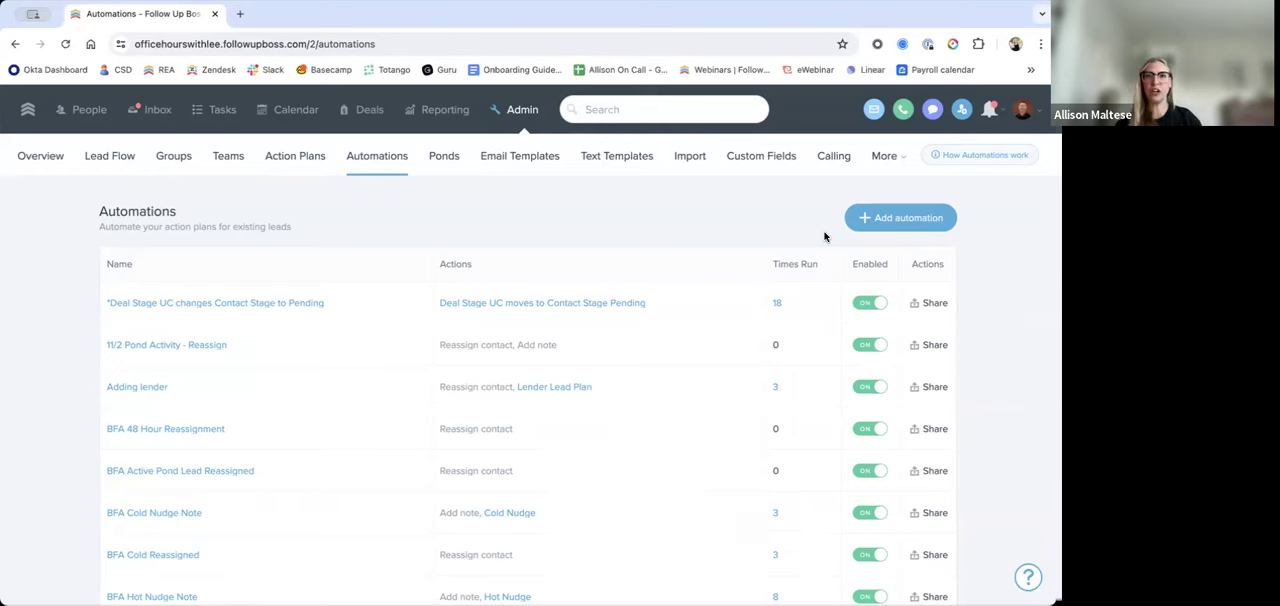
pyautogui.click(314, 169)
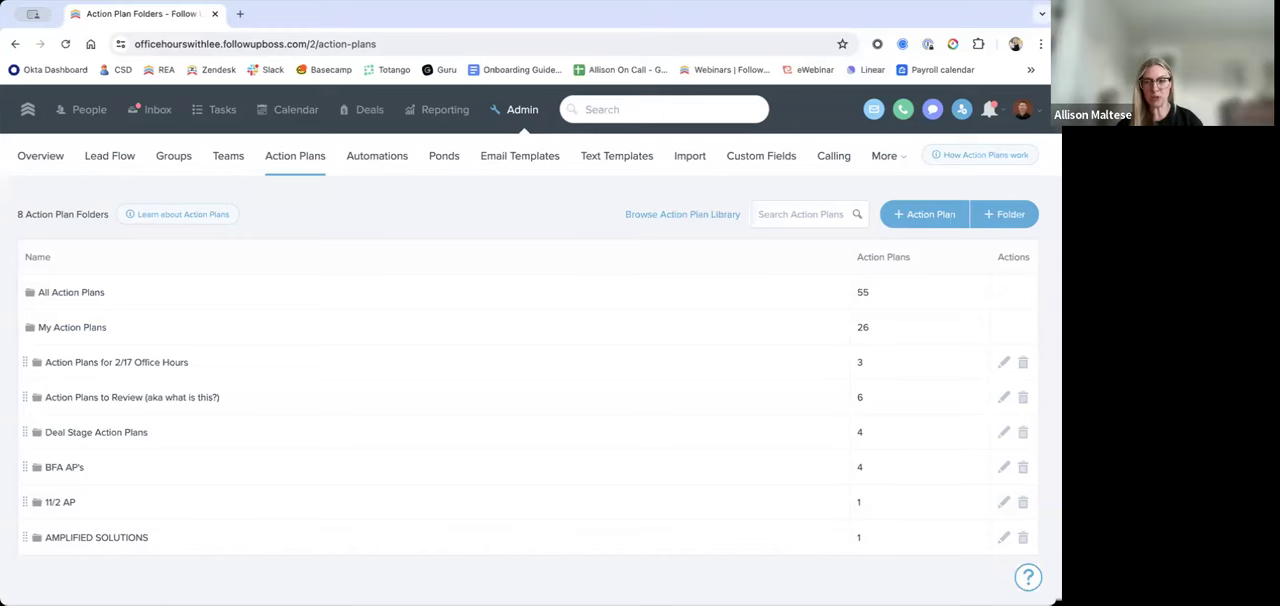
# Step: Open the Help Center, search it for "recomm", and open the Recommended Action Plans article
pyautogui.click(1029, 578)
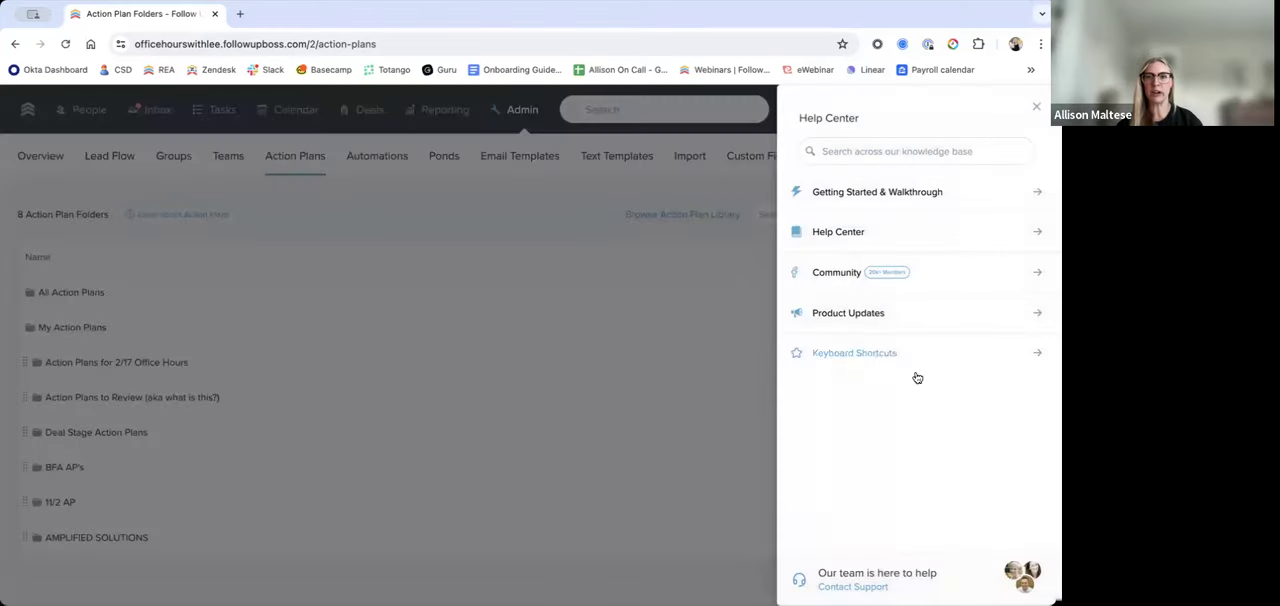
pyautogui.click(856, 233)
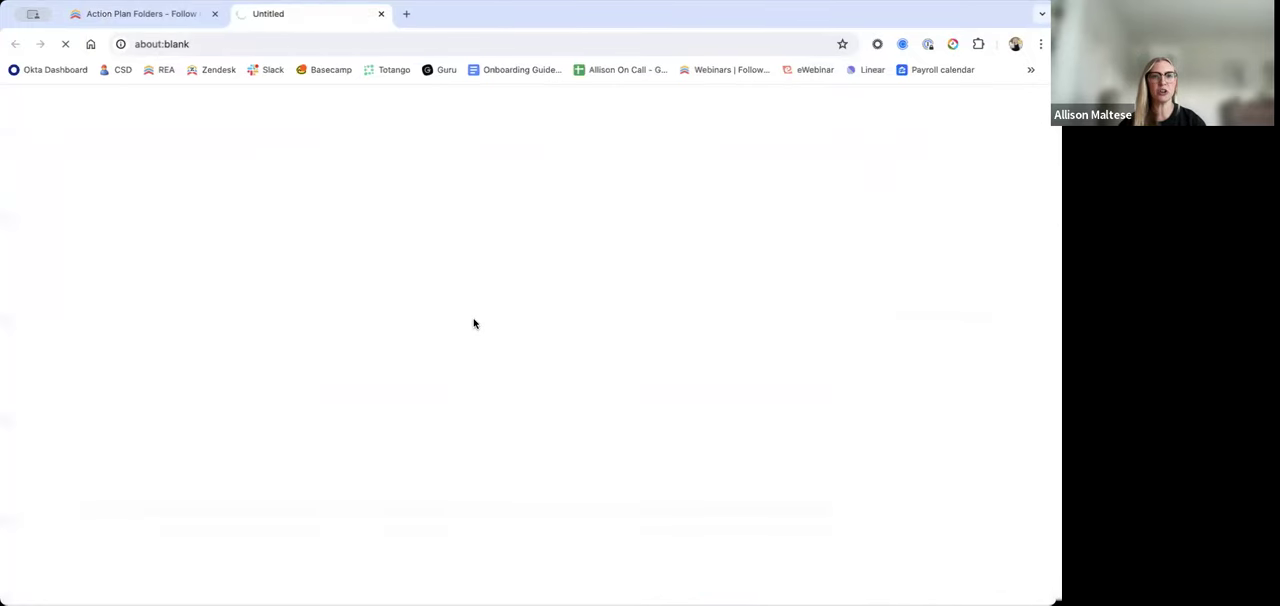
pyautogui.write('recomm')
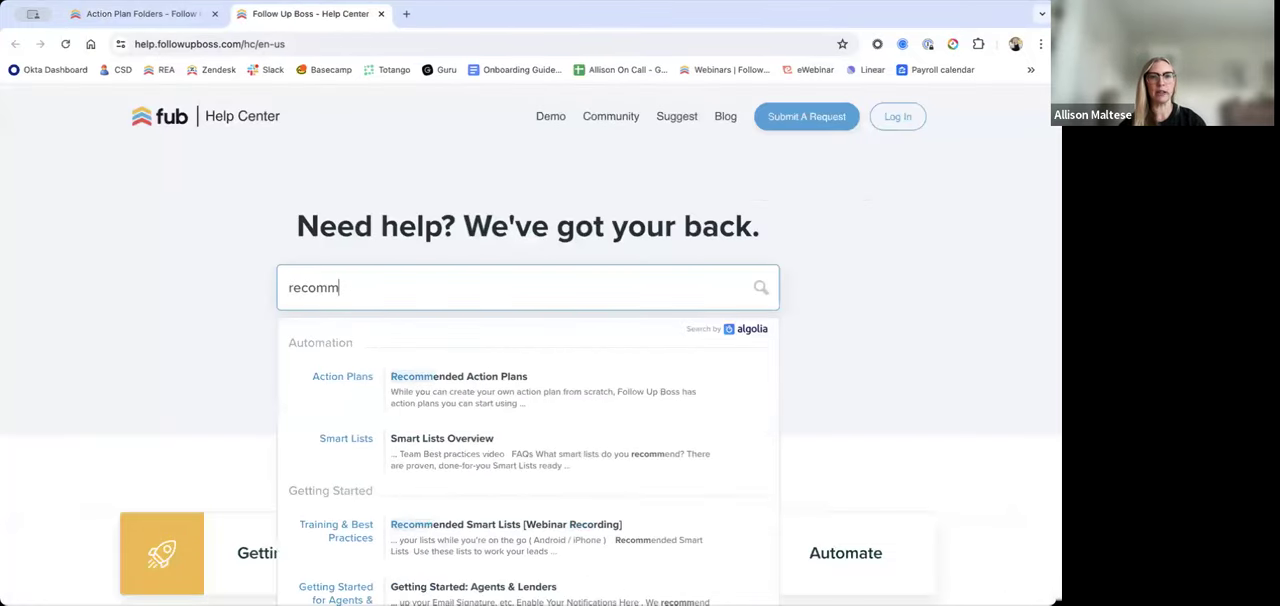
pyautogui.click(512, 378)
# Step: Review the article's plans by lead type and highlight Buyer Long Term Nurture under Nurture/Re-engagement
pyautogui.scroll(-3, 535, 337)
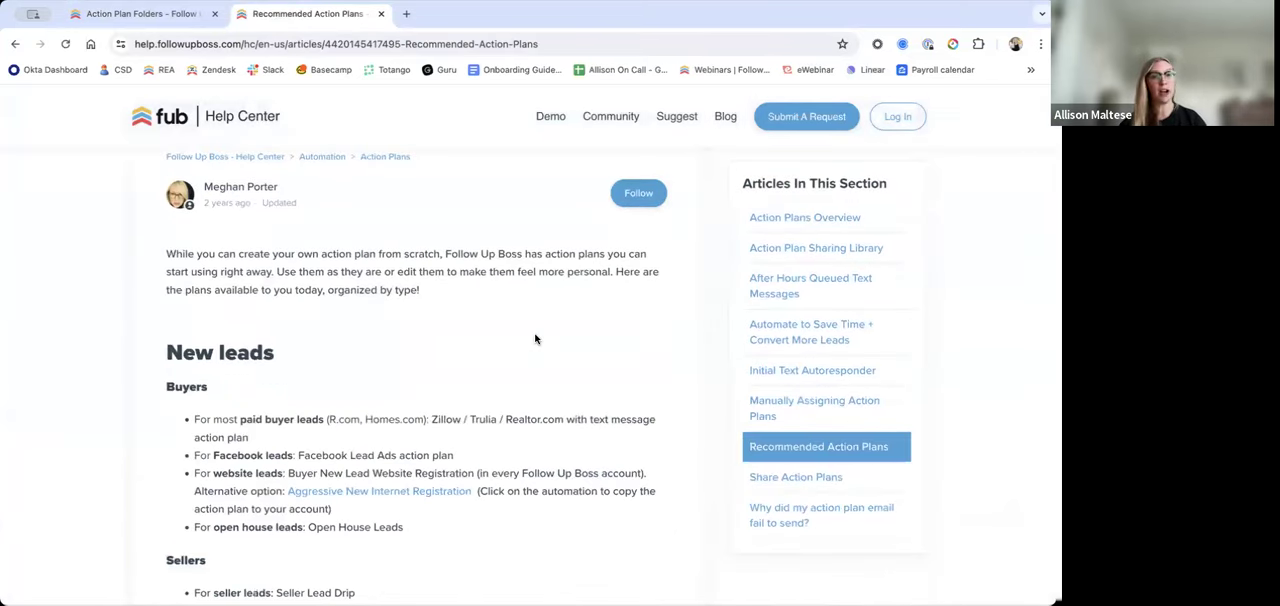
pyautogui.scroll(-1, 532, 340)
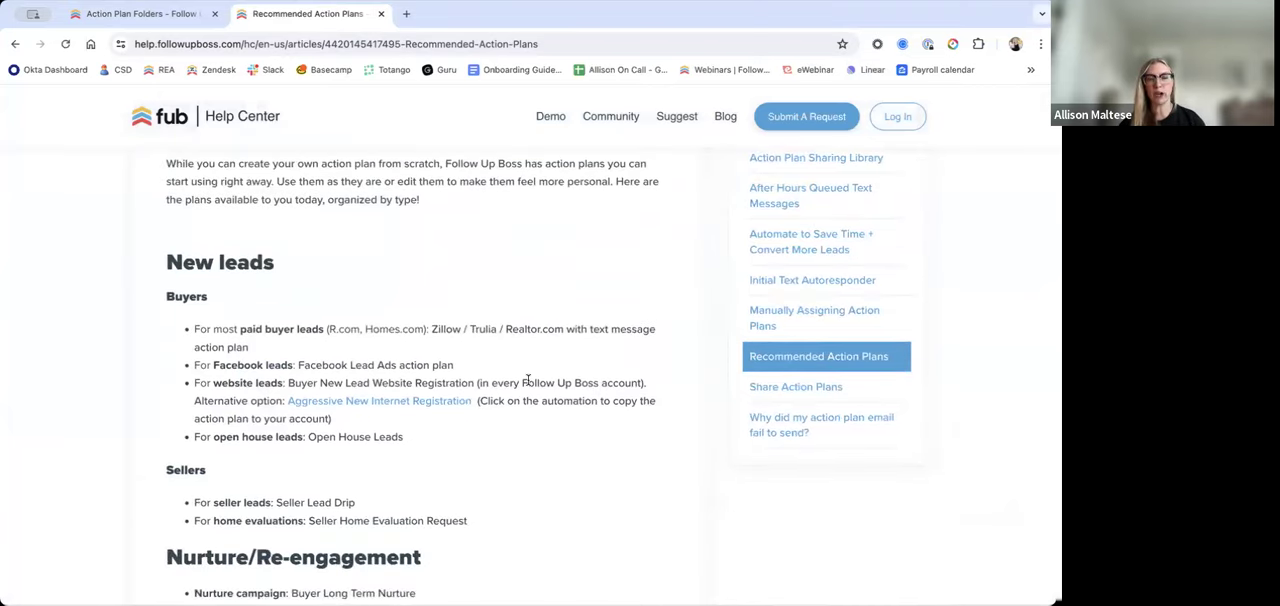
pyautogui.scroll(-2, 528, 378)
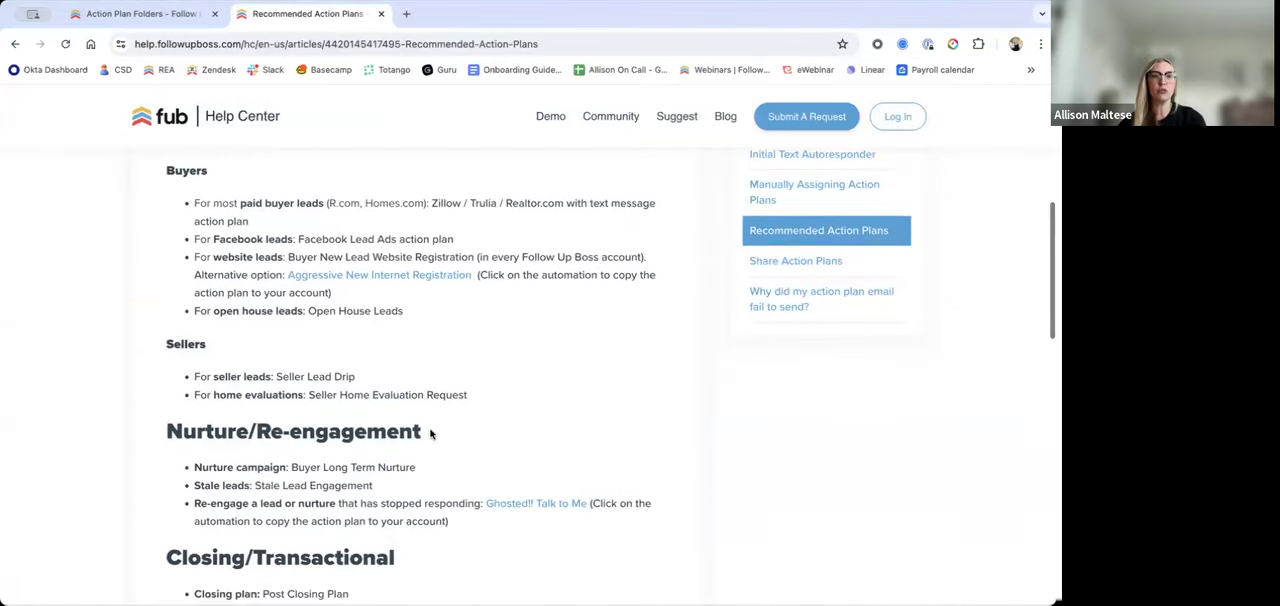
pyautogui.scroll(-1, 442, 438)
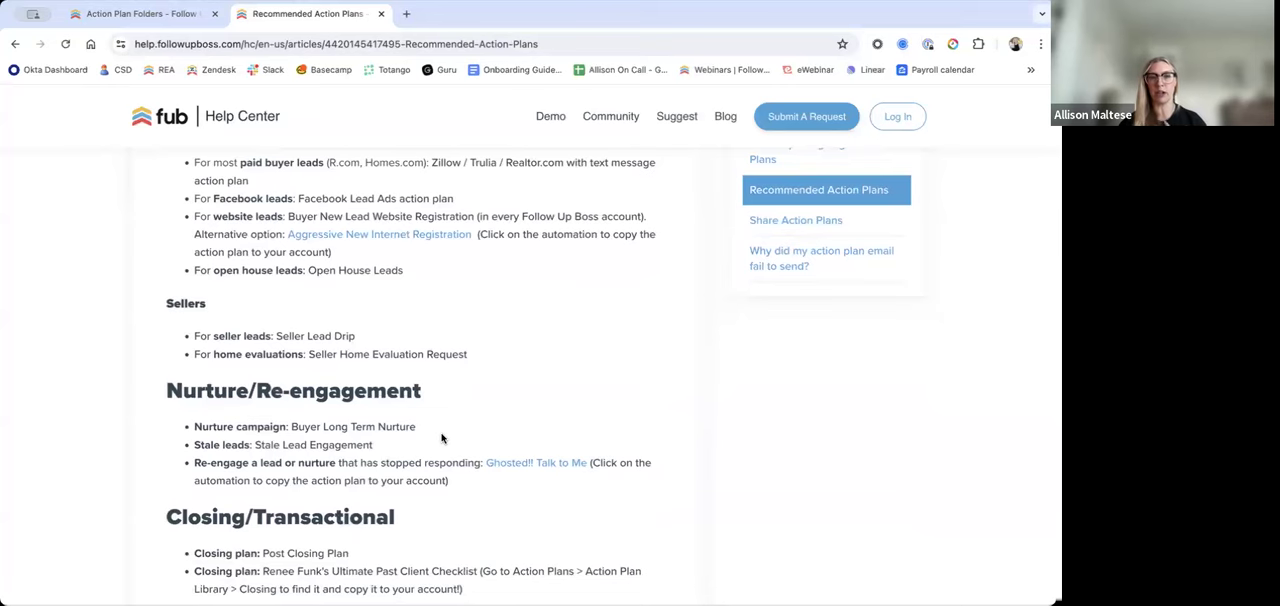
pyautogui.moveTo(420, 422); pyautogui.dragTo(292, 421)
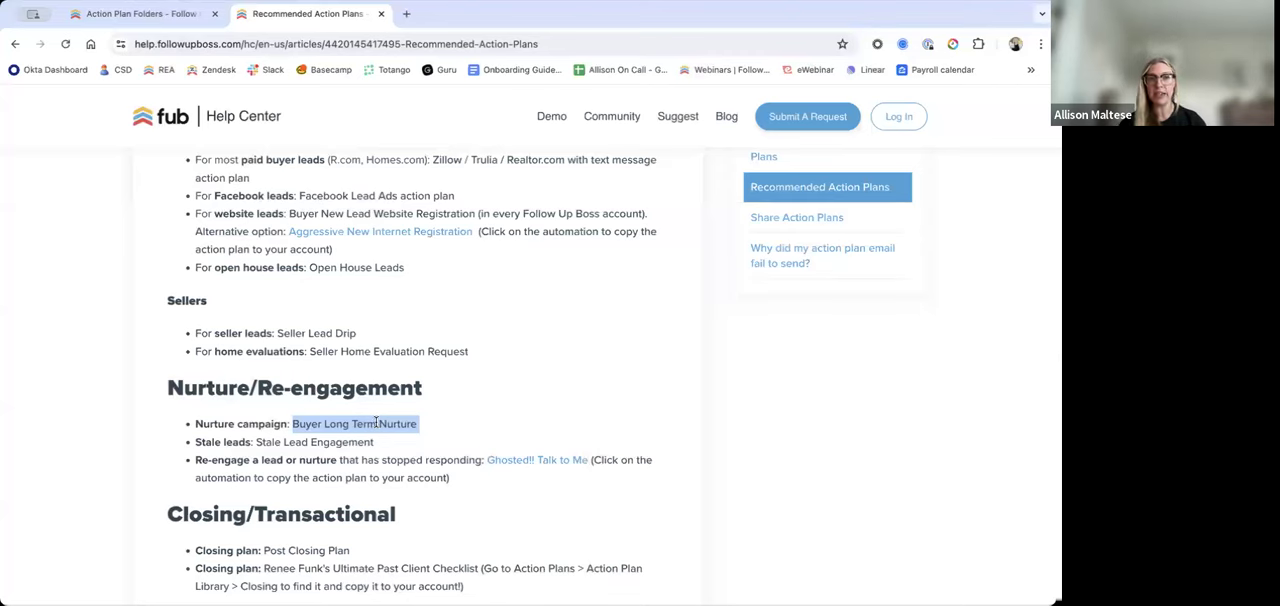
pyautogui.scroll(-1, 385, 423)
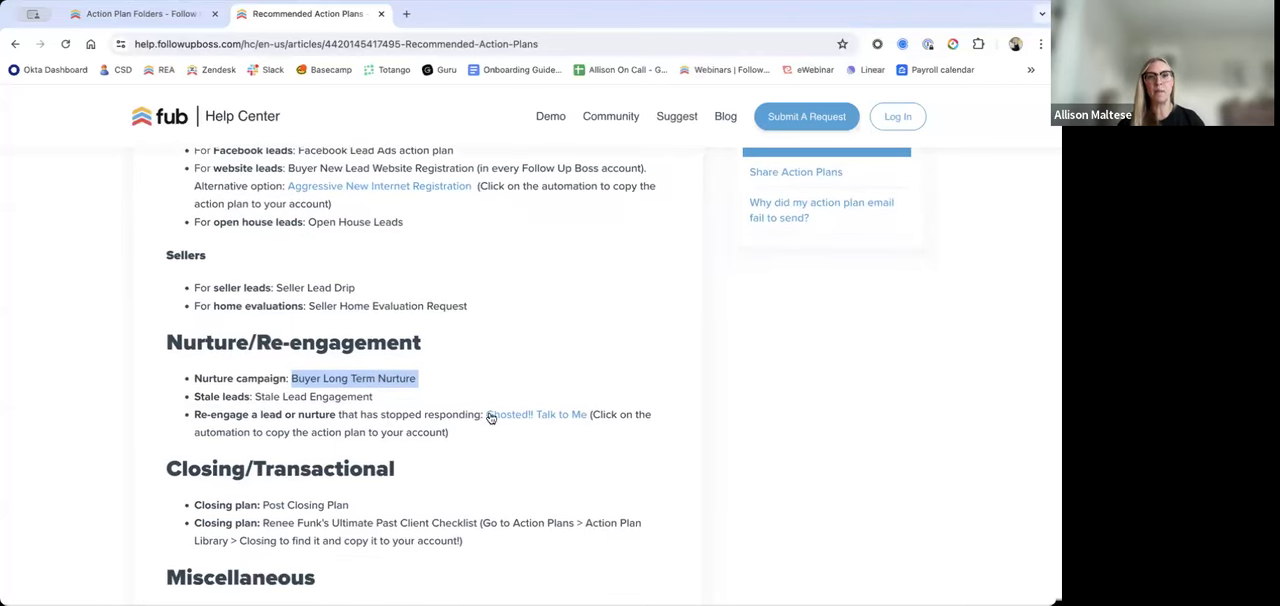
# Step: Browse the Action Plan Library's categories, cross-checking with the Recommended Action Plans article and selecting the article's web address
pyautogui.click(168, 22)
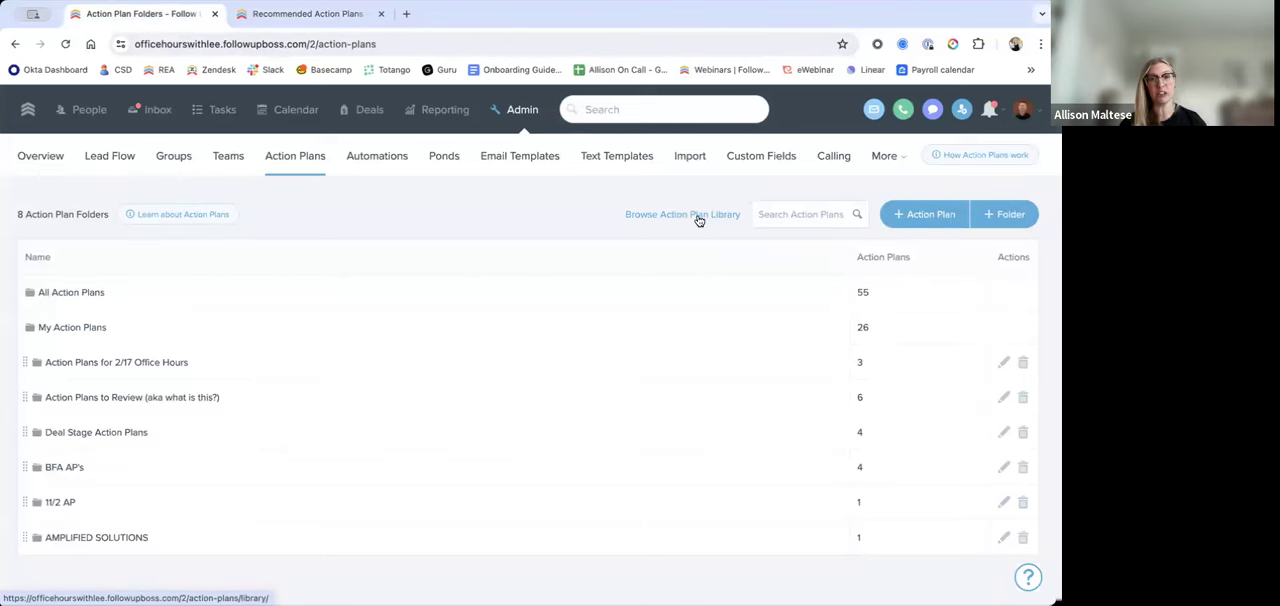
pyautogui.click(699, 216)
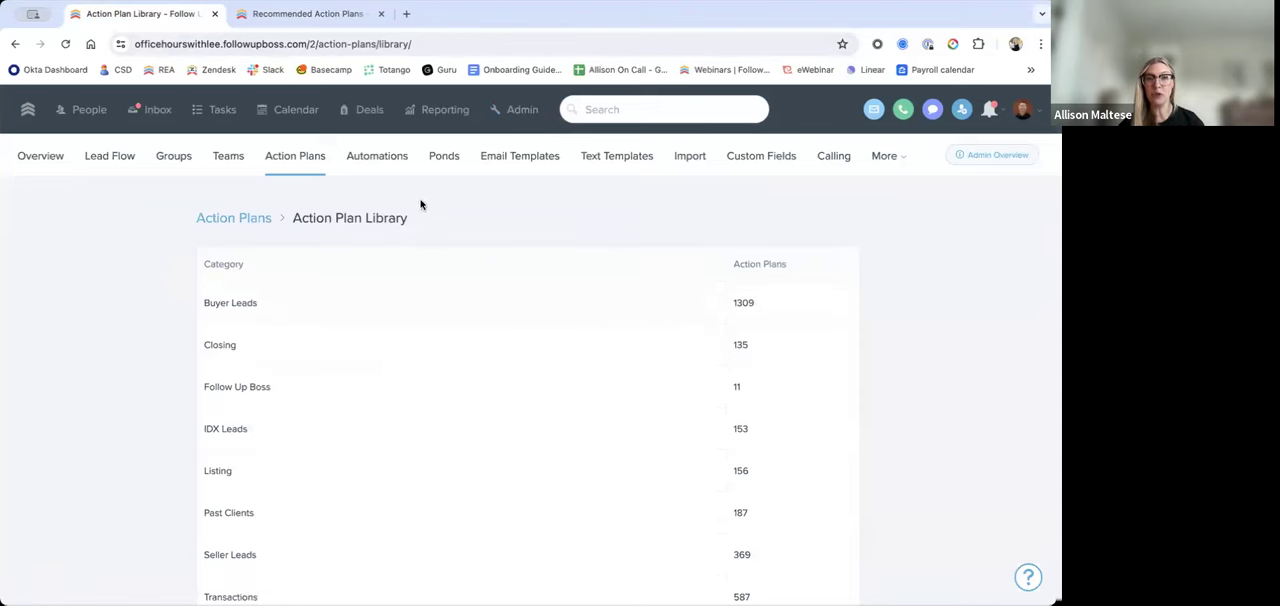
pyautogui.click(356, 13)
pyautogui.click(489, 406)
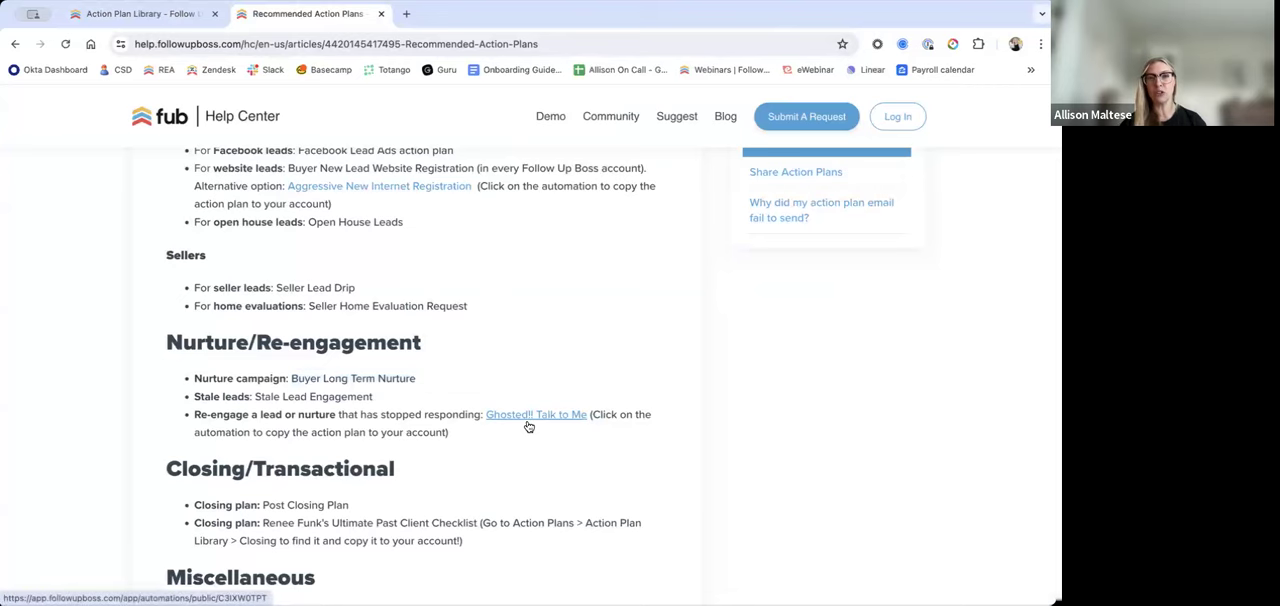
pyautogui.click(132, 14)
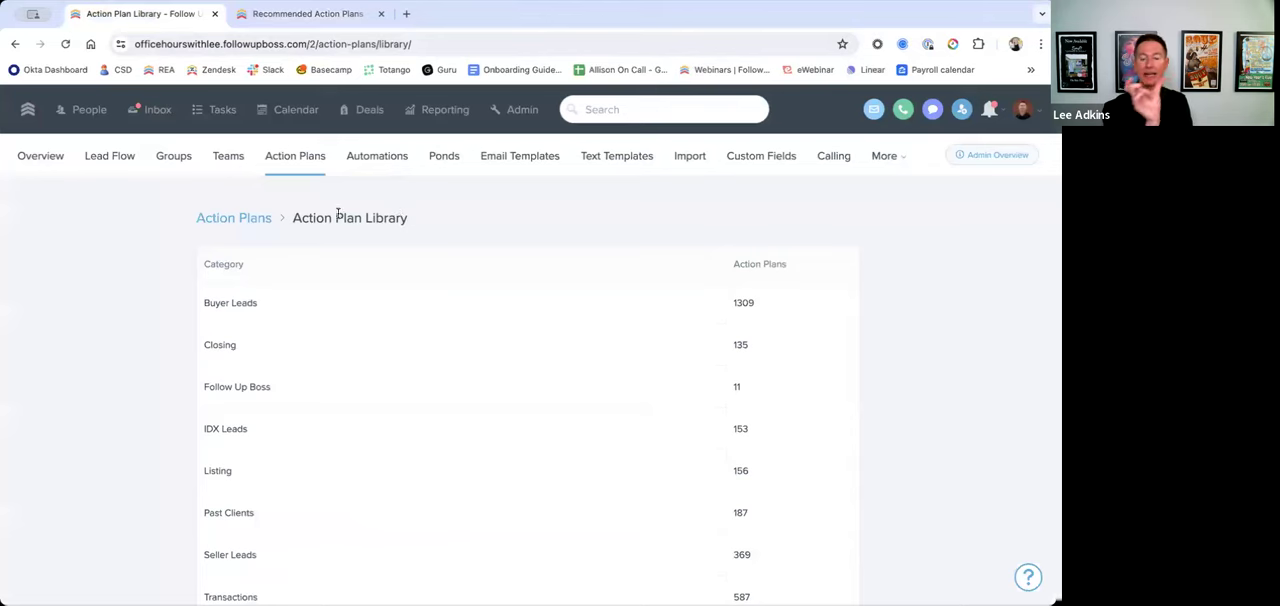
pyautogui.click(310, 18)
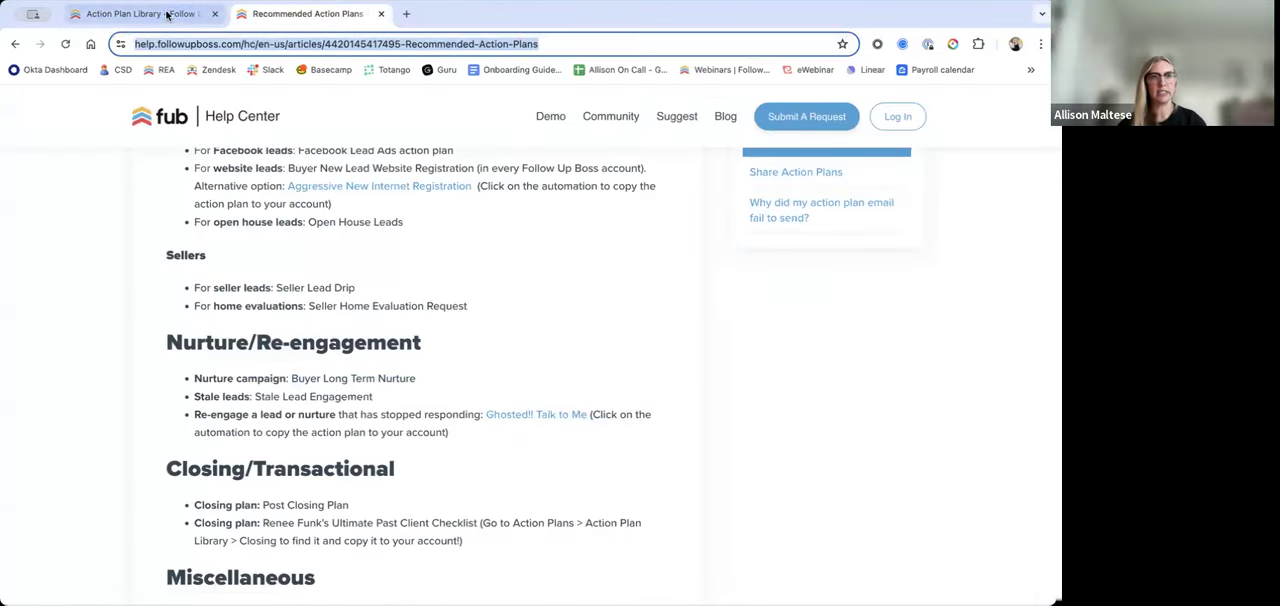
pyautogui.click(168, 15)
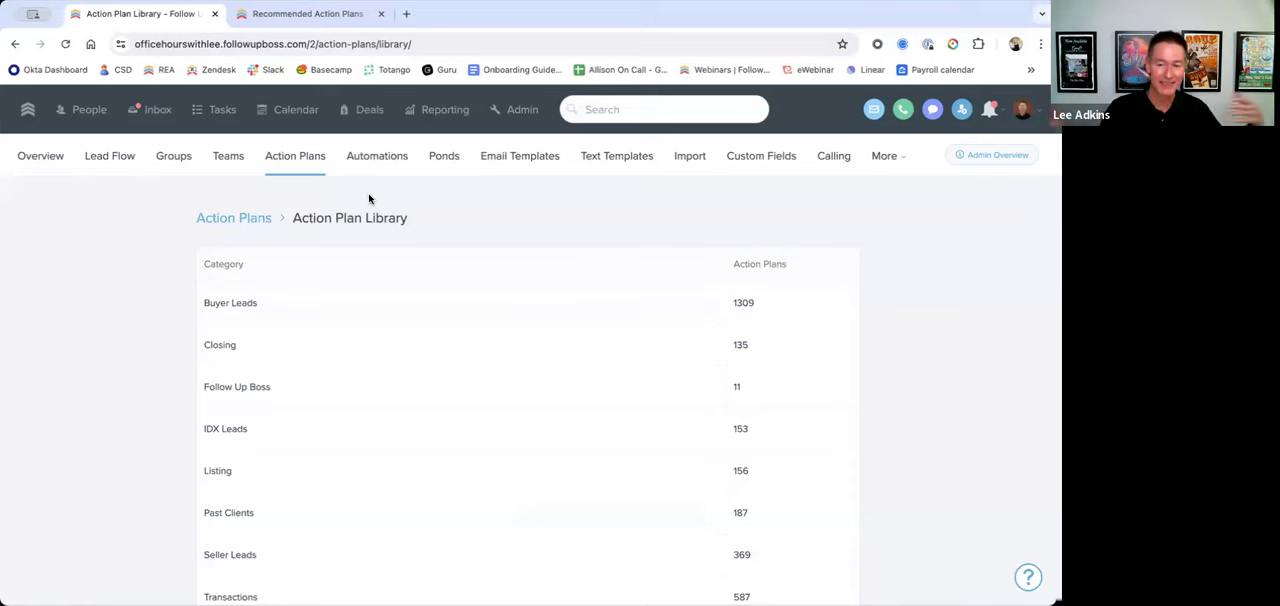
# Step: Search the account's action plans for "nurture" and open the Buyer Long Term Nurture plan
pyautogui.click(294, 162)
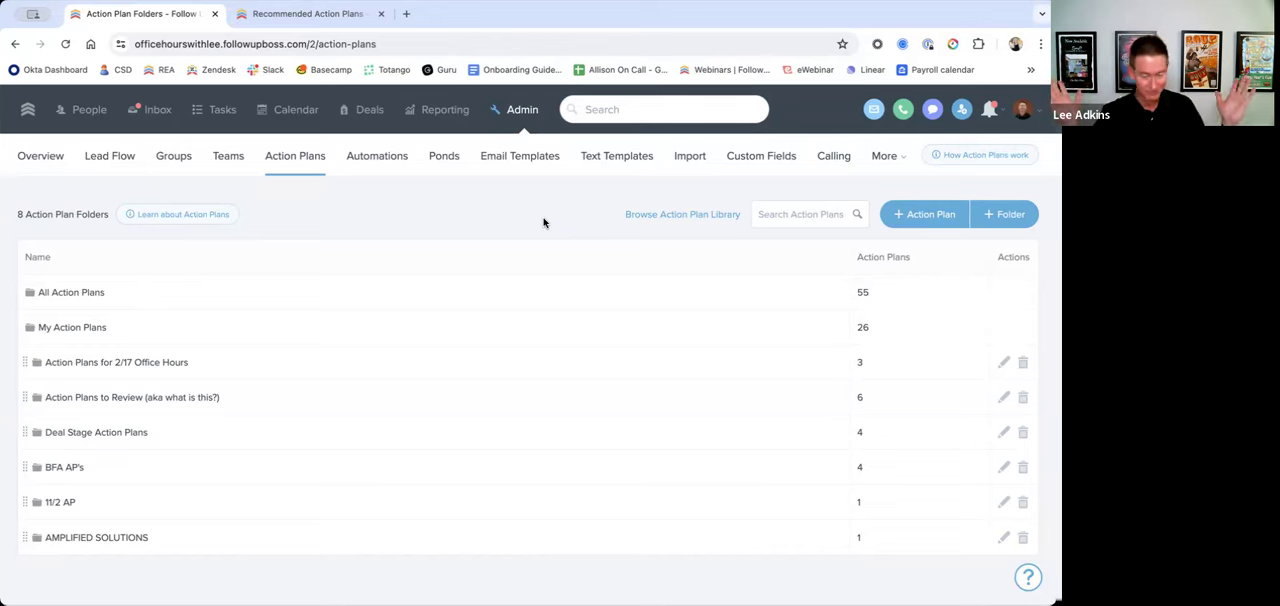
pyautogui.click(785, 207)
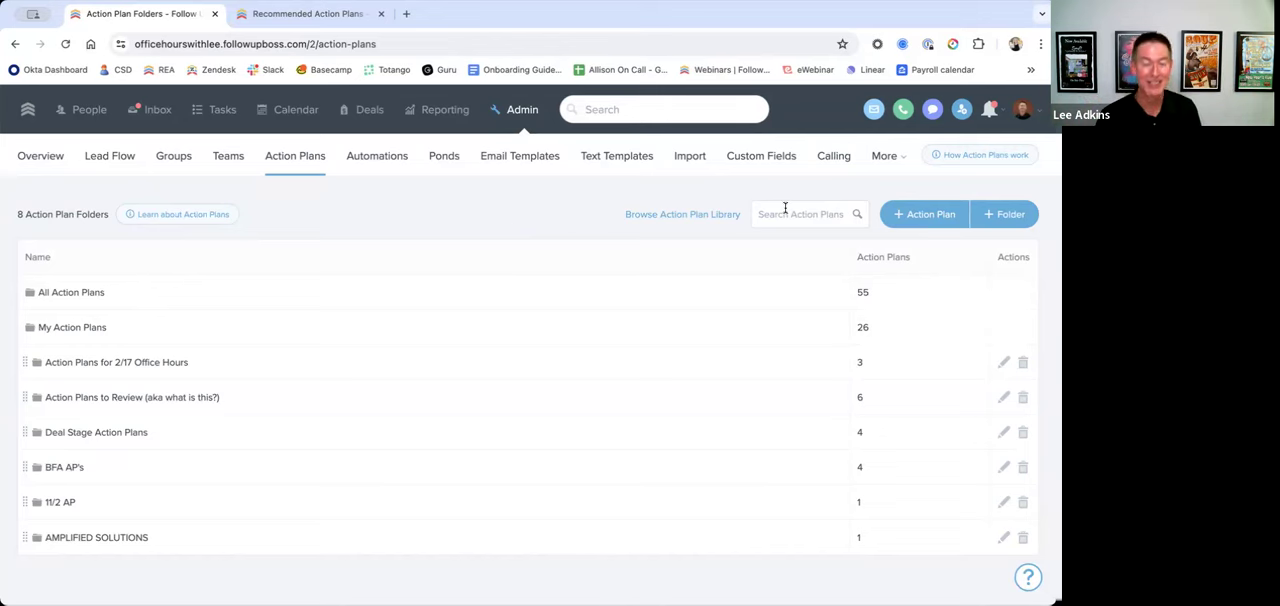
pyautogui.write('nurture')
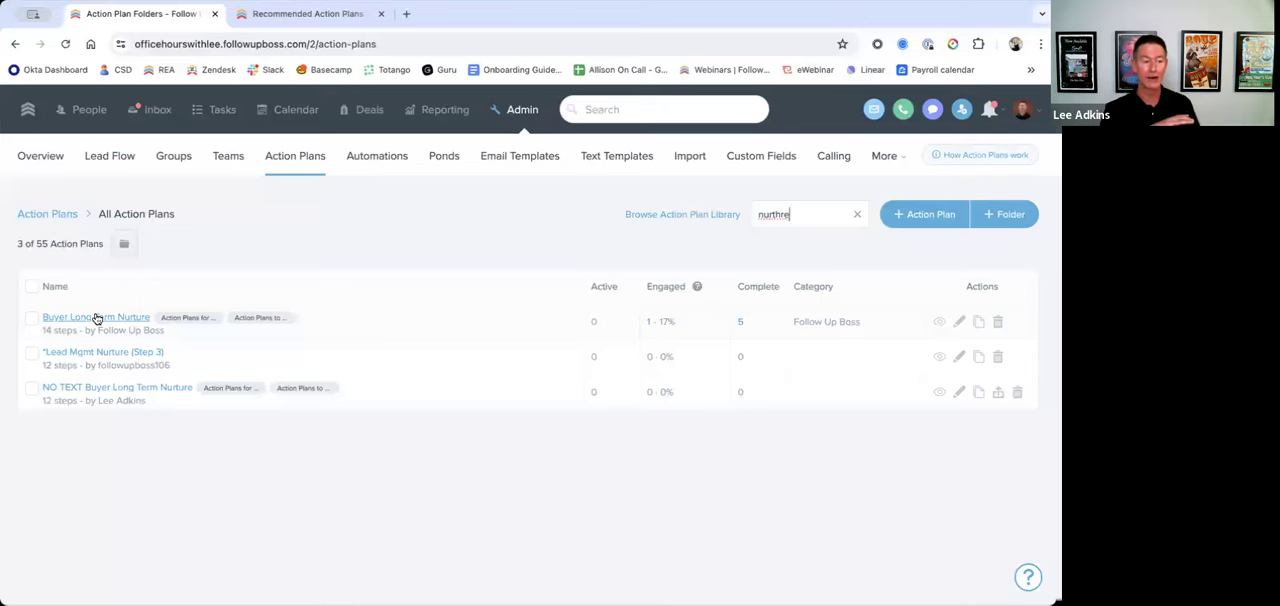
pyautogui.click(127, 322)
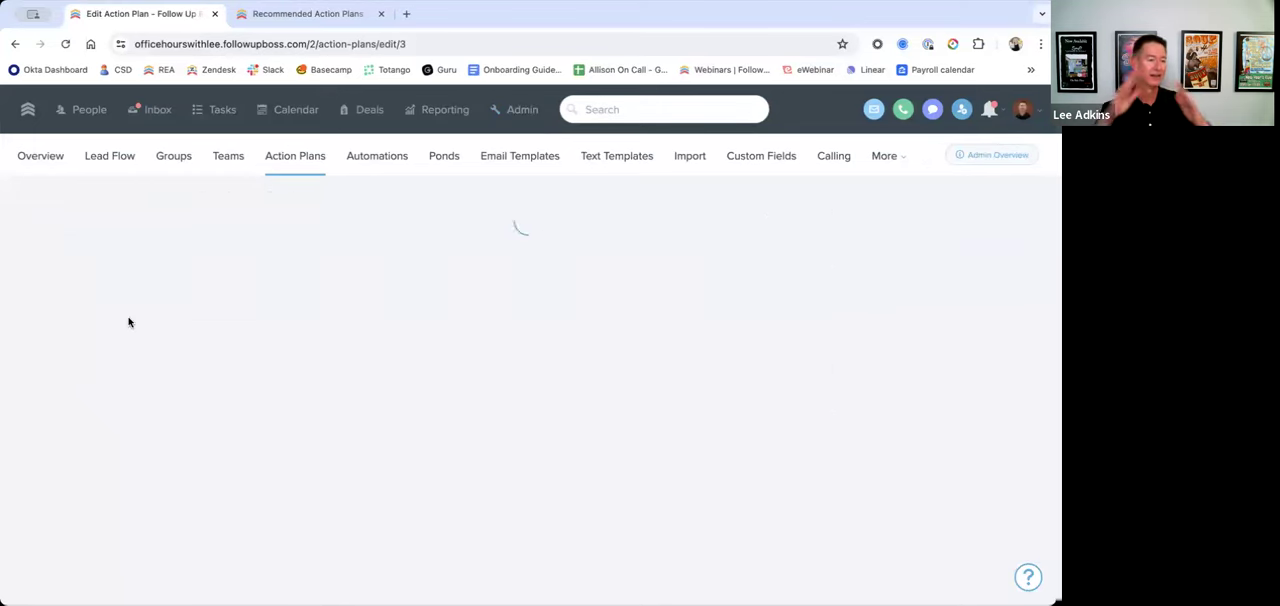
pyautogui.scroll(-2, 535, 435)
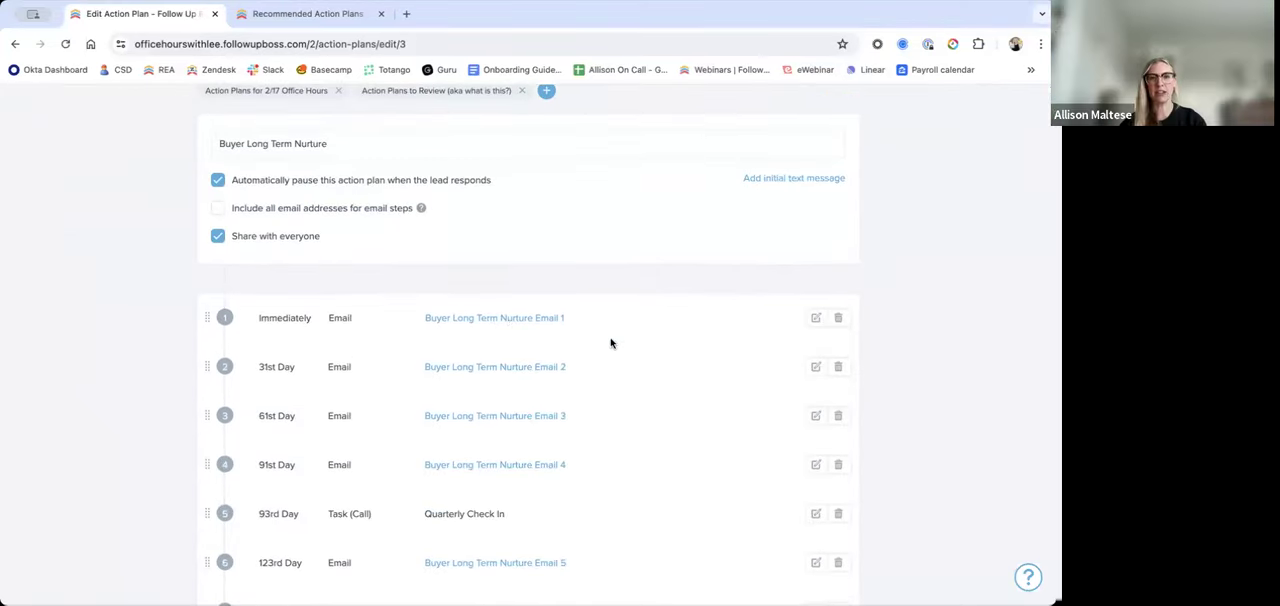
pyautogui.scroll(3, 608, 340)
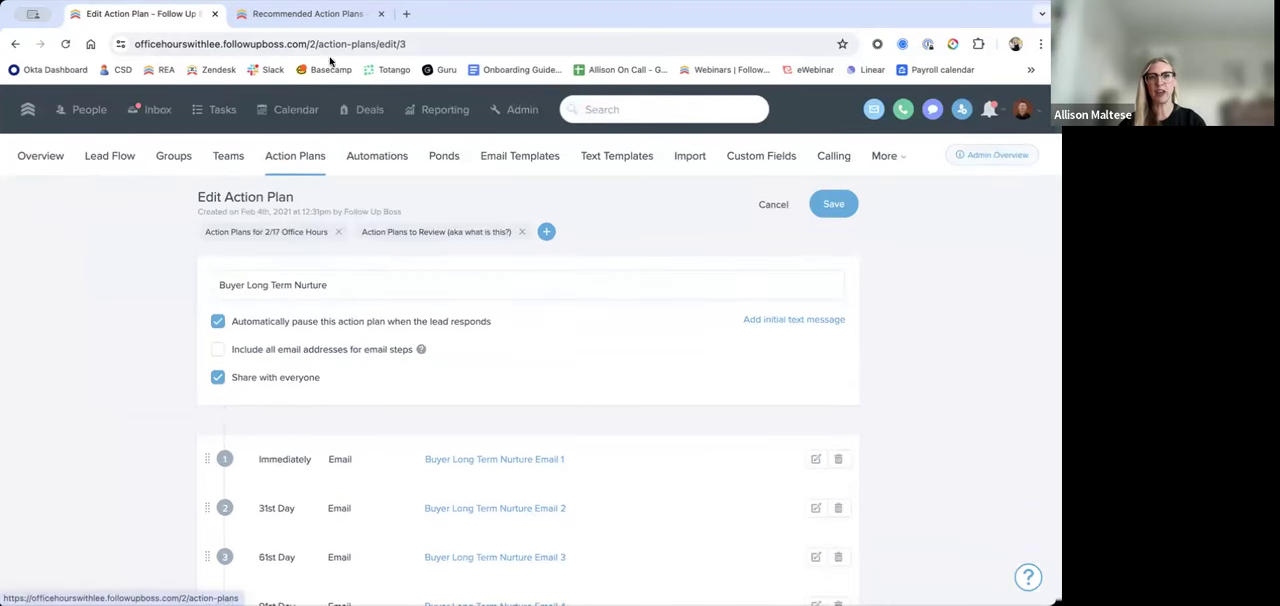
# Step: Highlight Buyer Long Term Nurture in the Help Center article again, and examine the timing and type of the plan's steps
pyautogui.click(327, 16)
pyautogui.moveTo(418, 381); pyautogui.dragTo(293, 381)
pyautogui.click(158, 20)
pyautogui.scroll(-2, 648, 519)
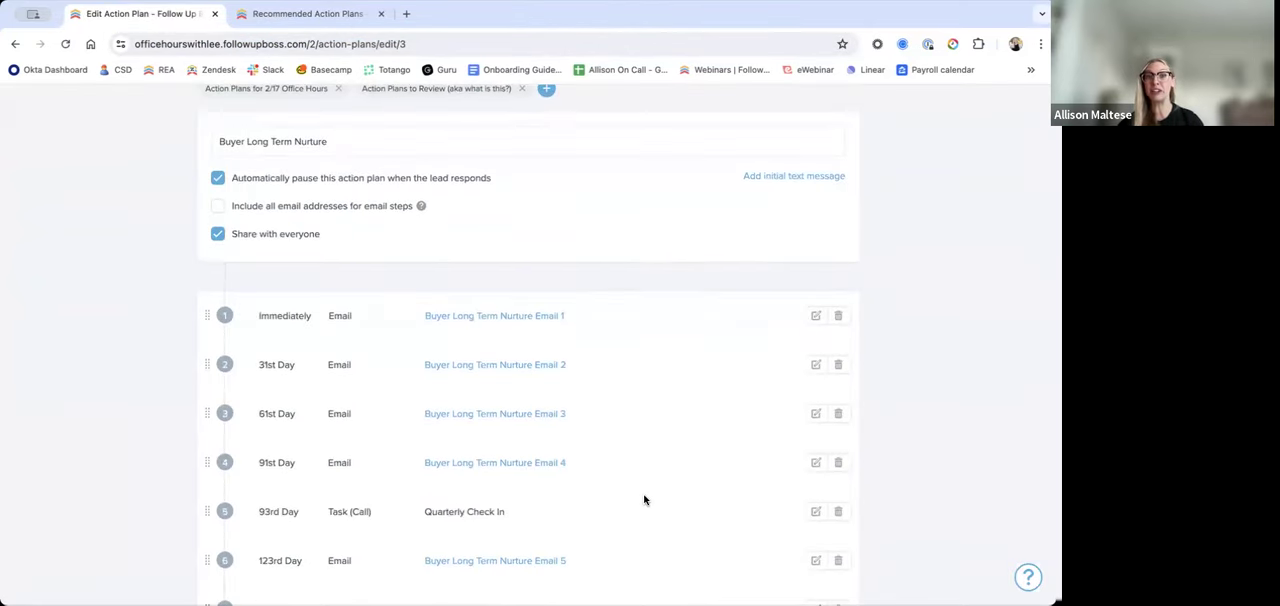
pyautogui.scroll(-2, 643, 500)
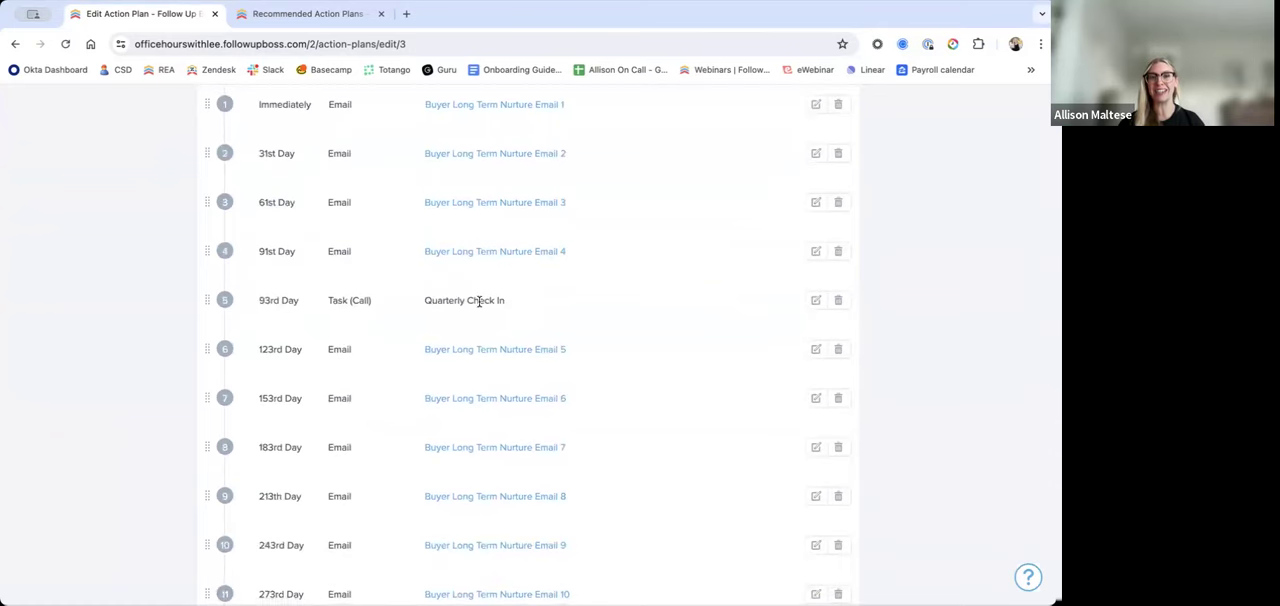
pyautogui.scroll(1, 479, 301)
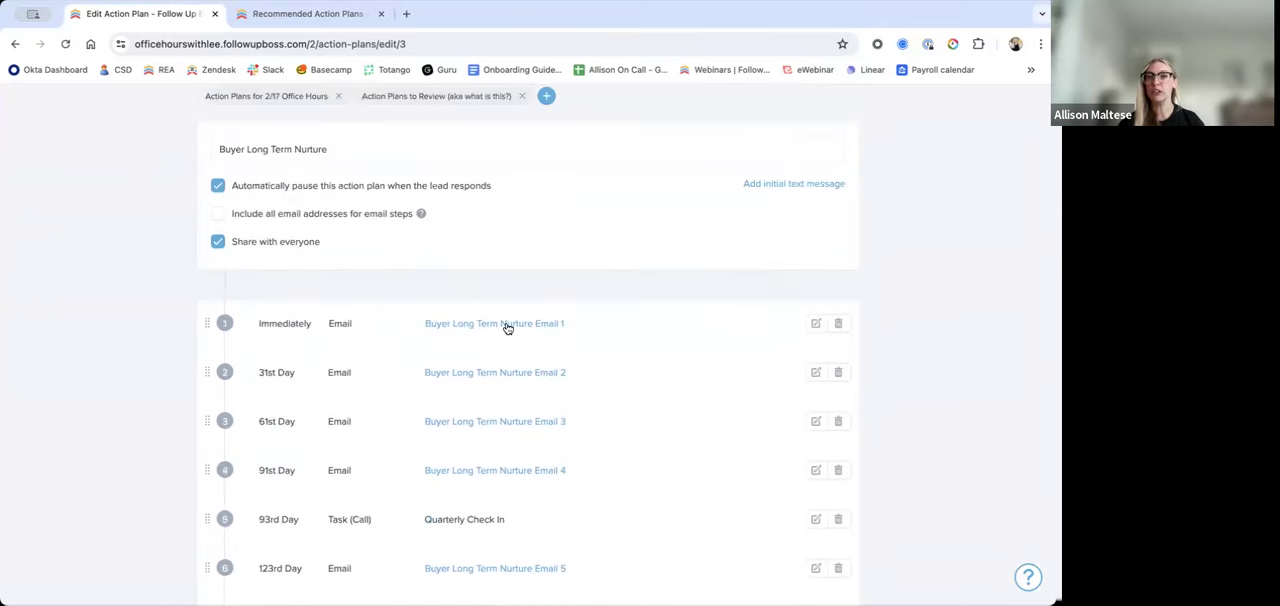
# Step: Open the Buyer Long Term Nurture Email 1 template, highlight its message body, and close it unchanged
pyautogui.click(506, 324)
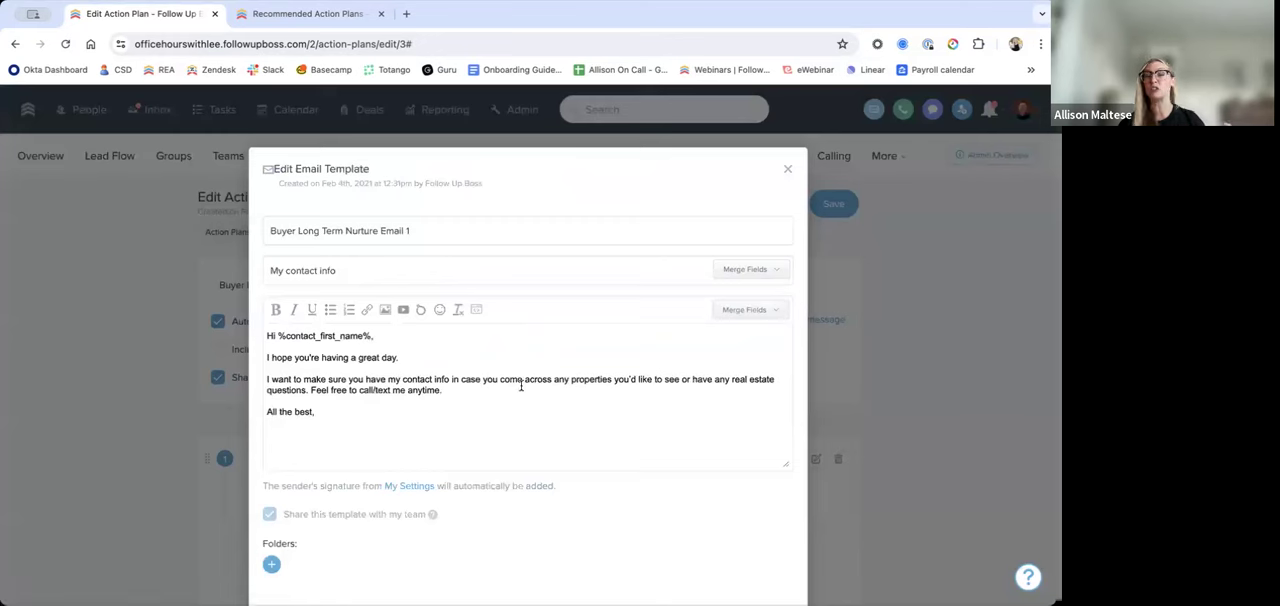
pyautogui.moveTo(364, 414); pyautogui.dragTo(268, 338)
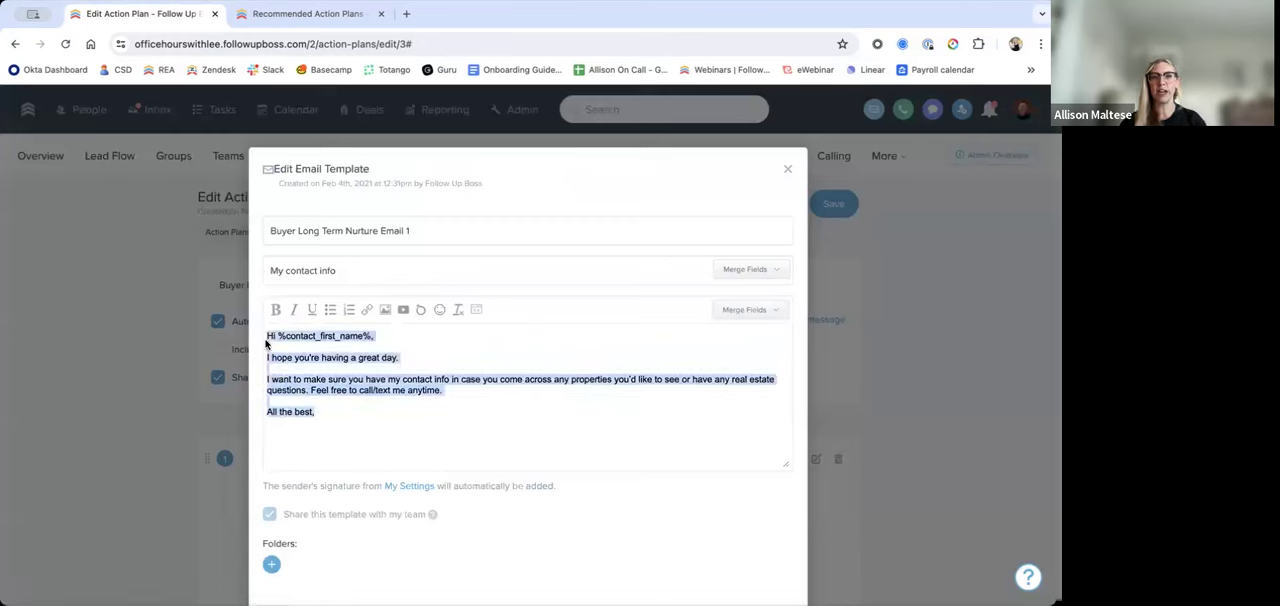
pyautogui.click(354, 423)
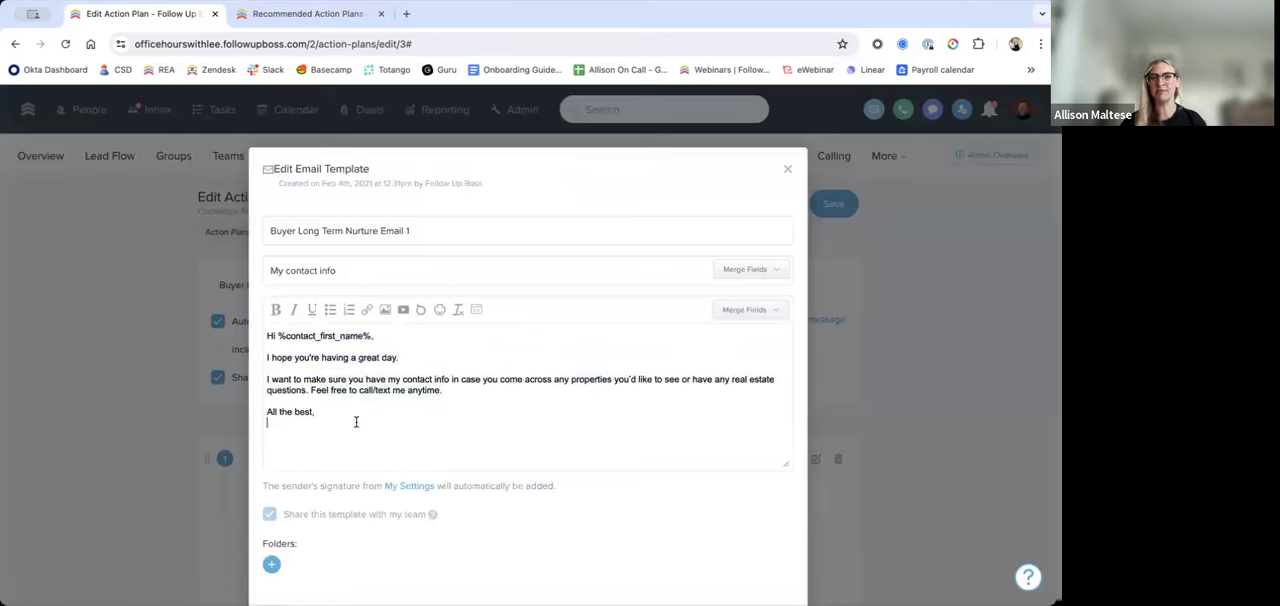
pyautogui.click(785, 171)
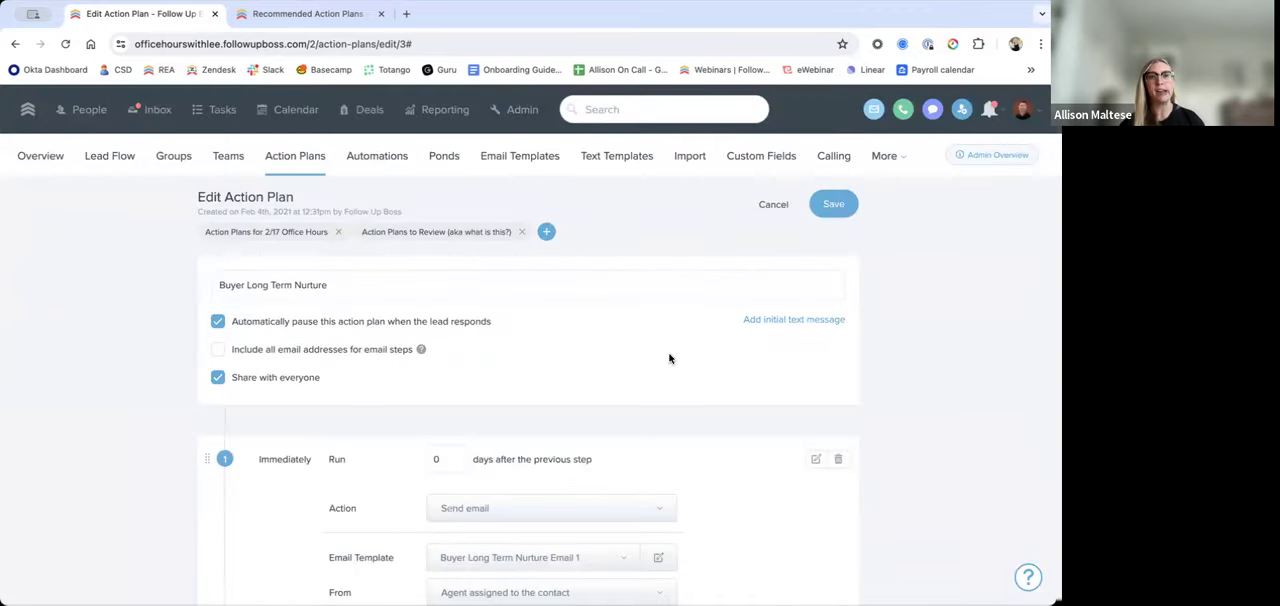
# Step: Leave the plan editor without saving and compare the Automations and Action Plans pages, ending on the Automations list
pyautogui.scroll(-2, 670, 358)
pyautogui.scroll(1, 670, 358)
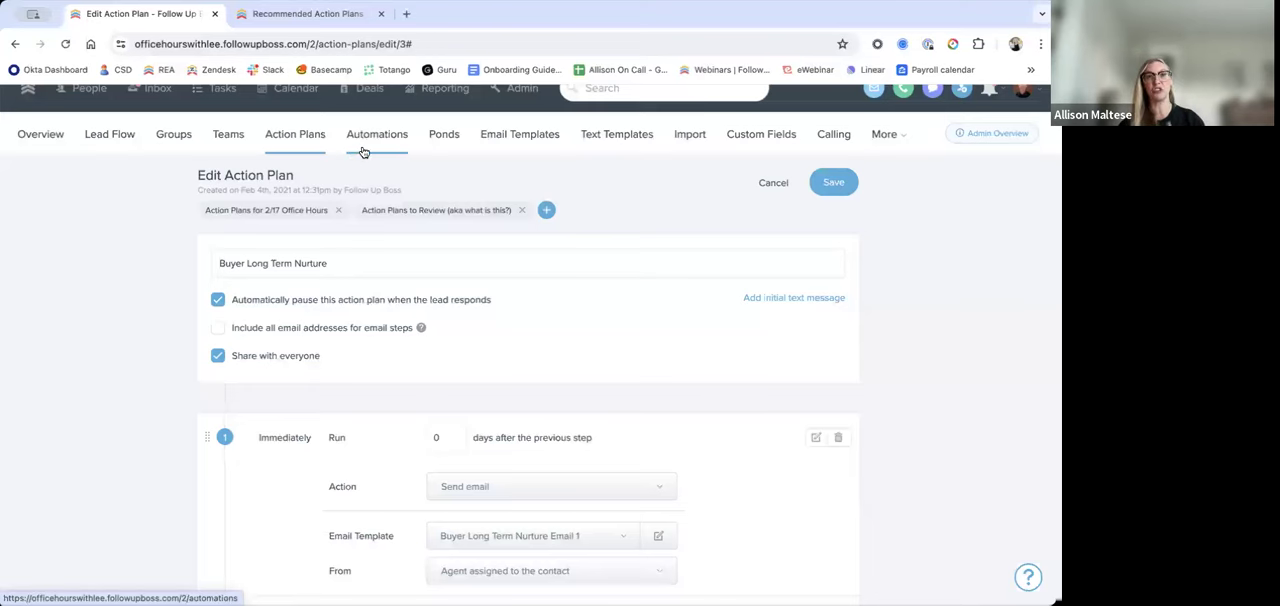
pyautogui.click(363, 151)
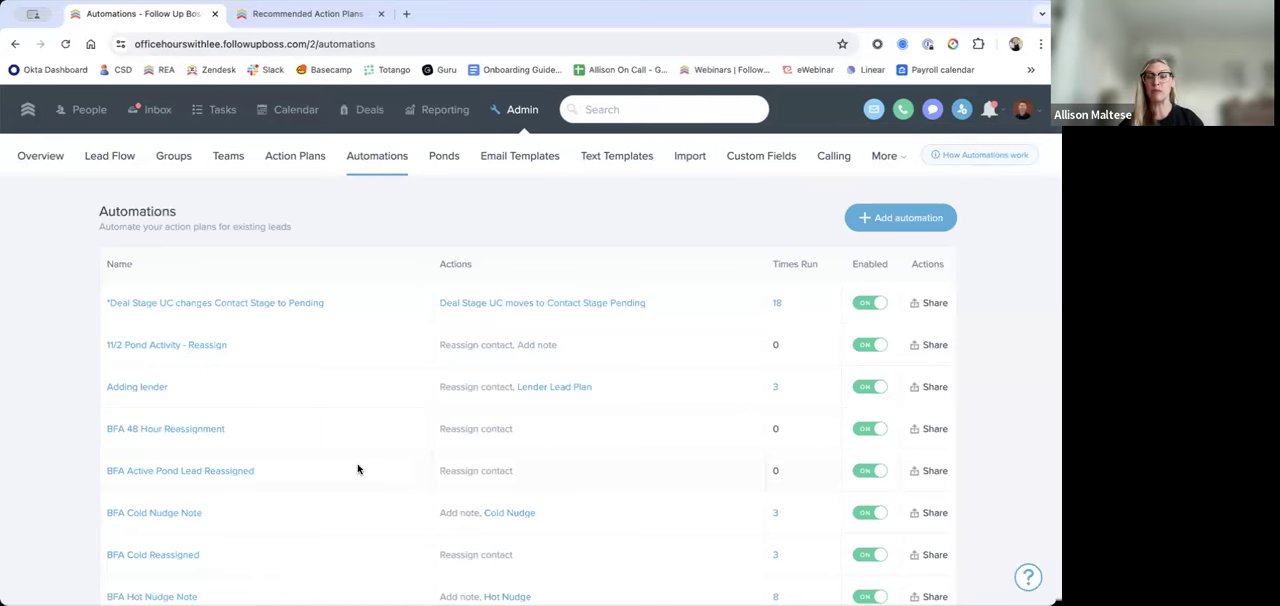
pyautogui.click(296, 168)
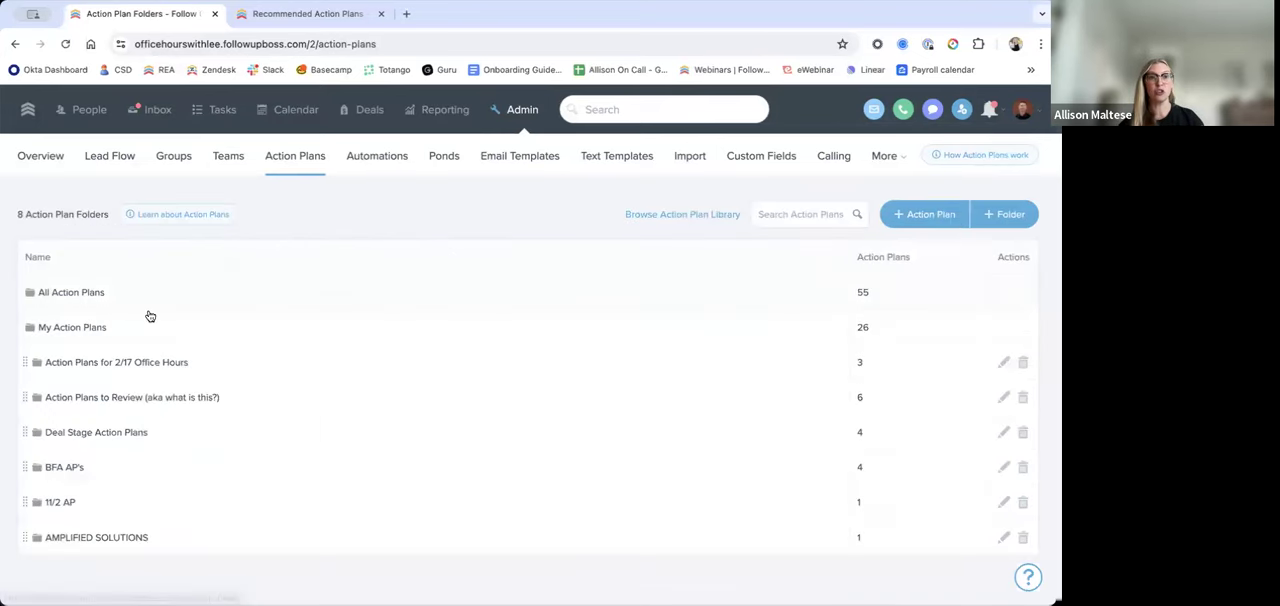
pyautogui.click(390, 173)
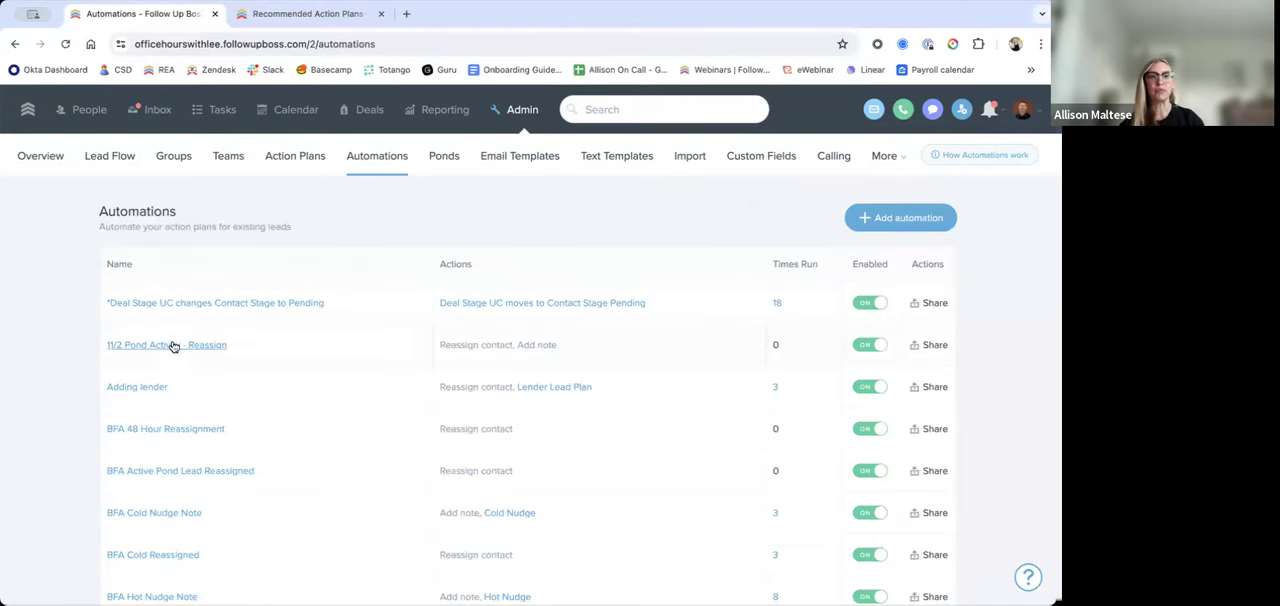
# Step: Start a new action plan and set its first step's action to Send email
pyautogui.click(310, 168)
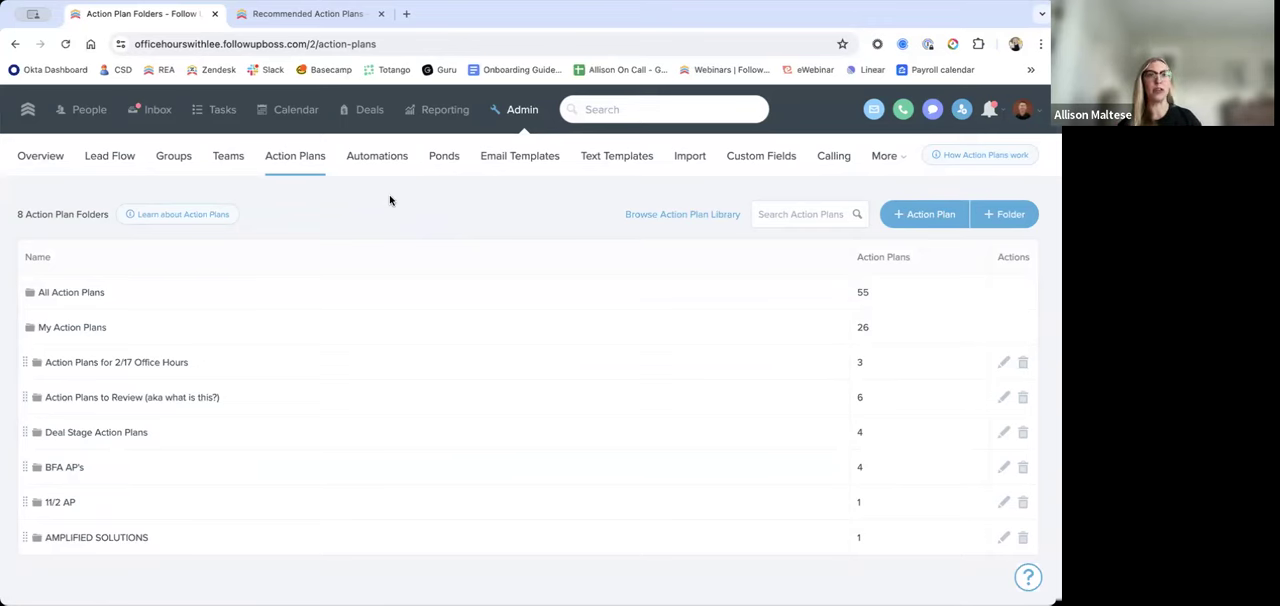
pyautogui.click(908, 214)
pyautogui.scroll(-2, 612, 388)
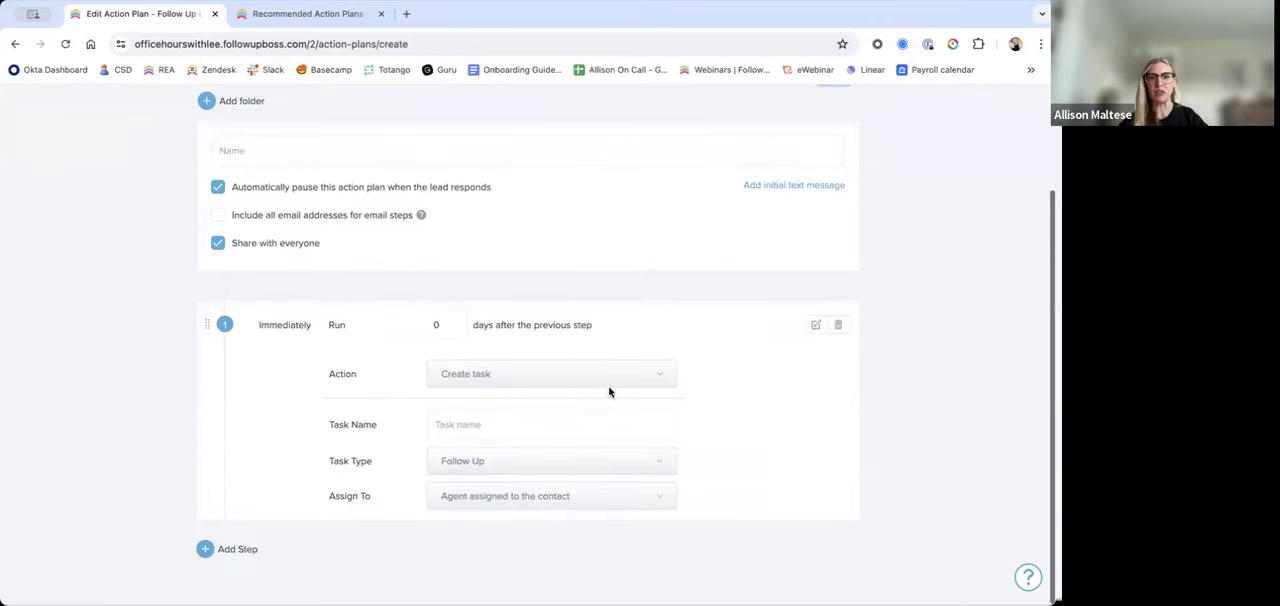
pyautogui.click(532, 382)
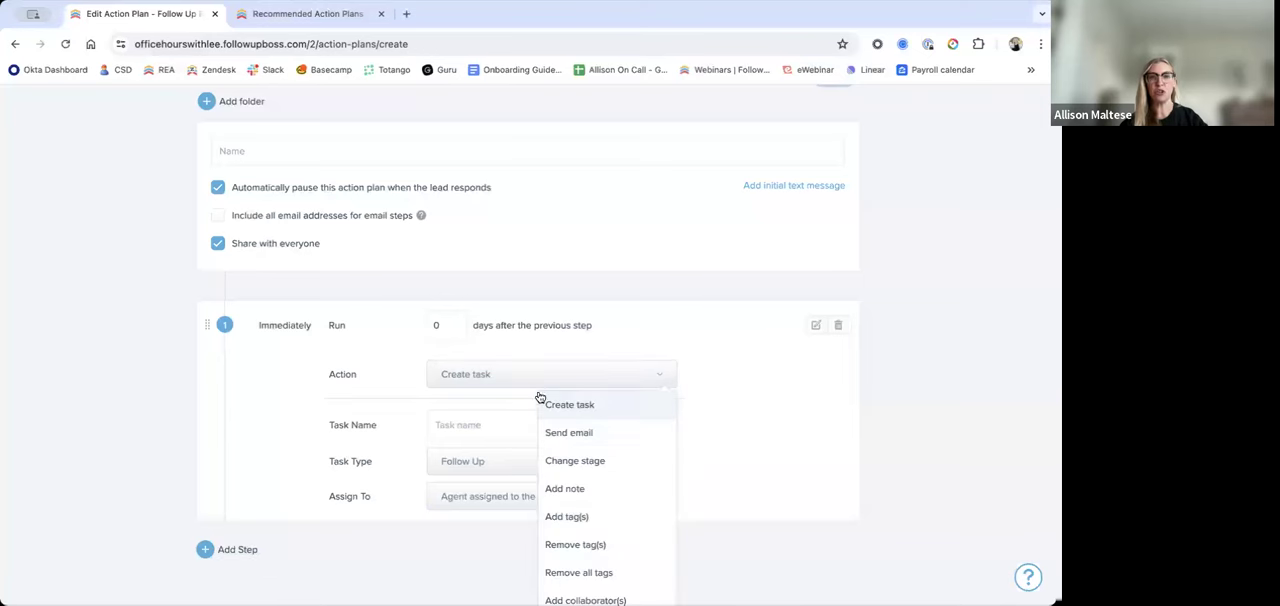
pyautogui.click(566, 433)
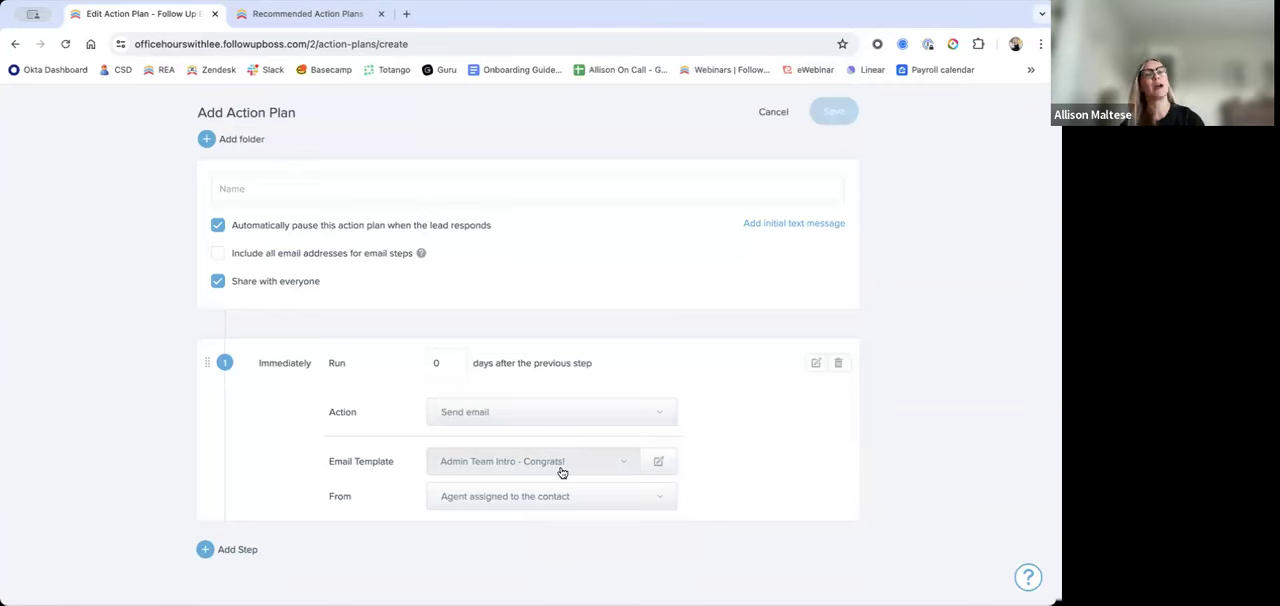
pyautogui.scroll(1, 614, 277)
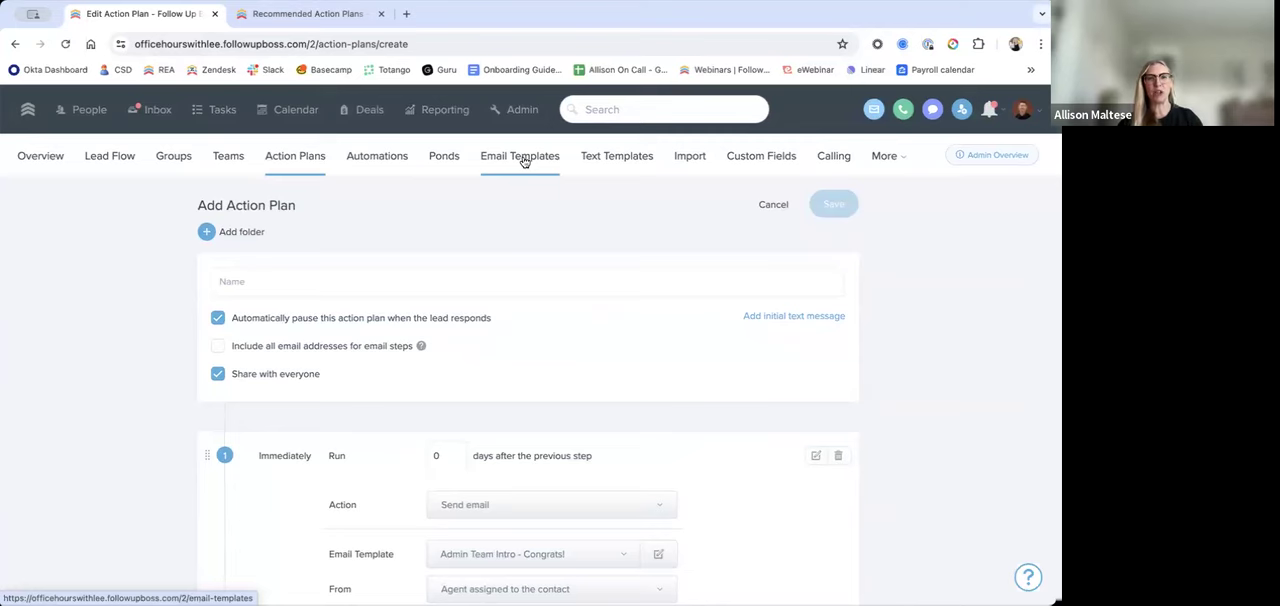
# Step: Open the All Email Templates folder in the admin area and view the blank new-template form, closing it unsaved
pyautogui.click(524, 114)
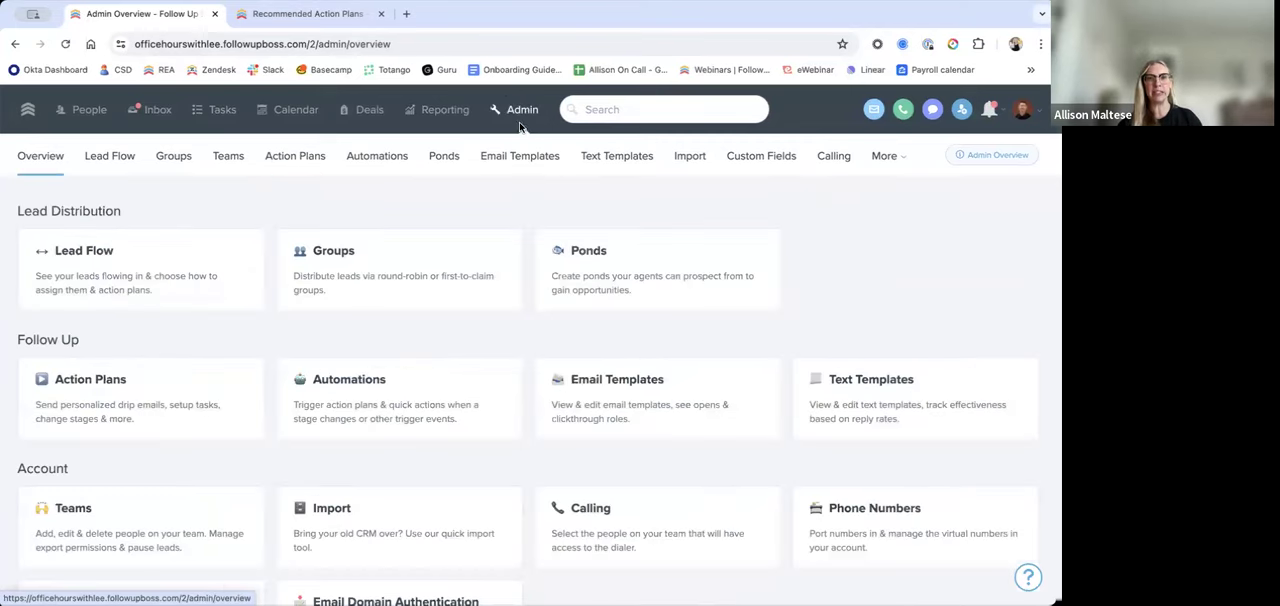
pyautogui.click(531, 167)
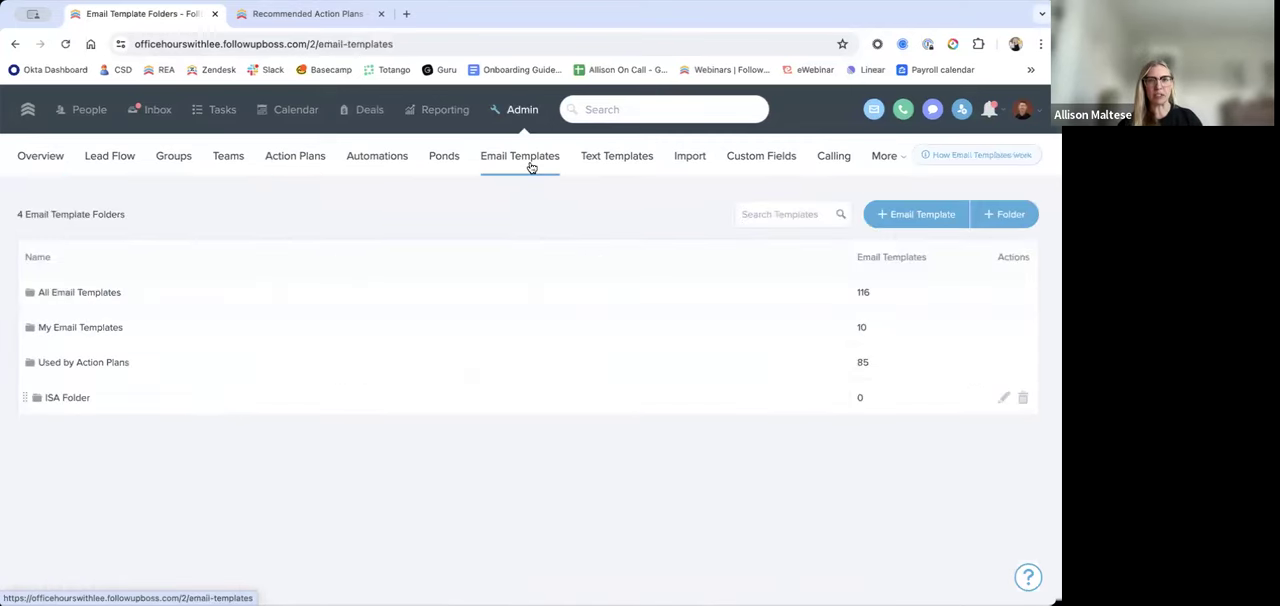
pyautogui.click(209, 300)
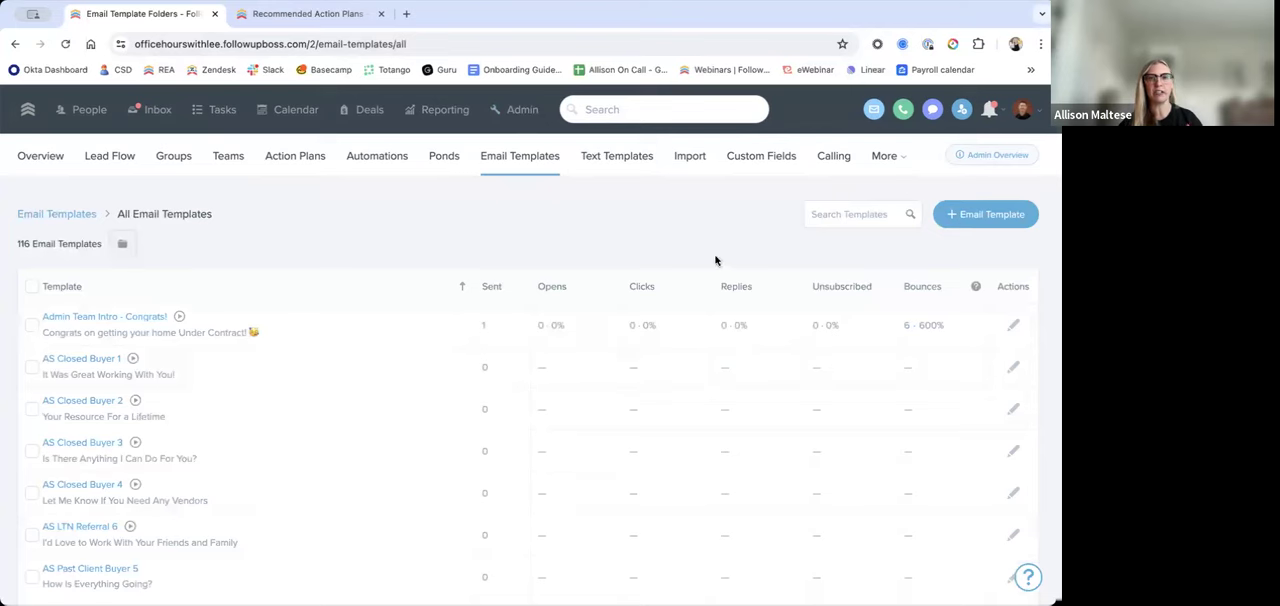
pyautogui.click(999, 216)
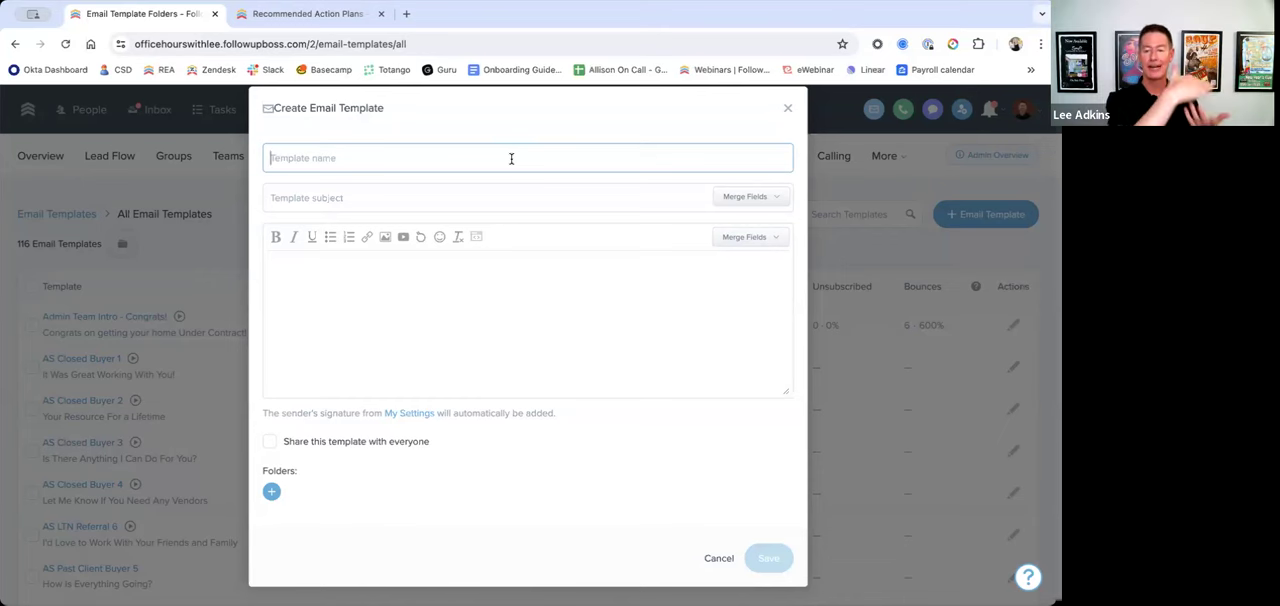
pyautogui.click(787, 107)
# Step: Highlight and open the Buyer Long Term Nurture Email 1 template, close it unchanged, and look through the template list
pyautogui.scroll(-3, 370, 358)
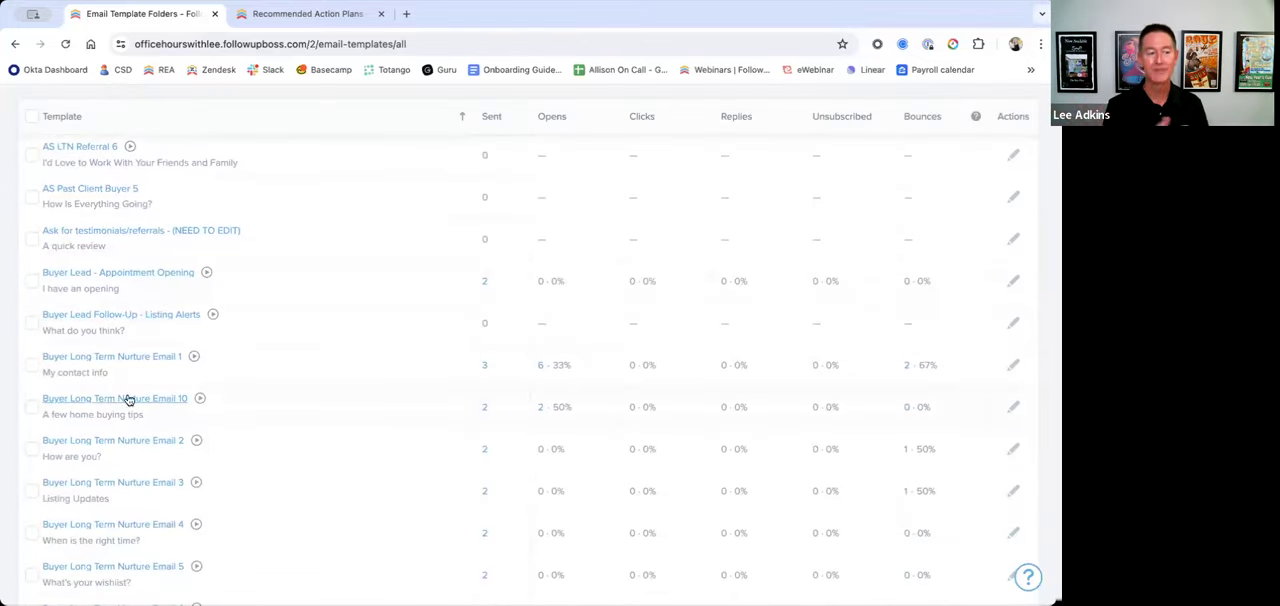
pyautogui.moveTo(185, 358); pyautogui.dragTo(40, 358)
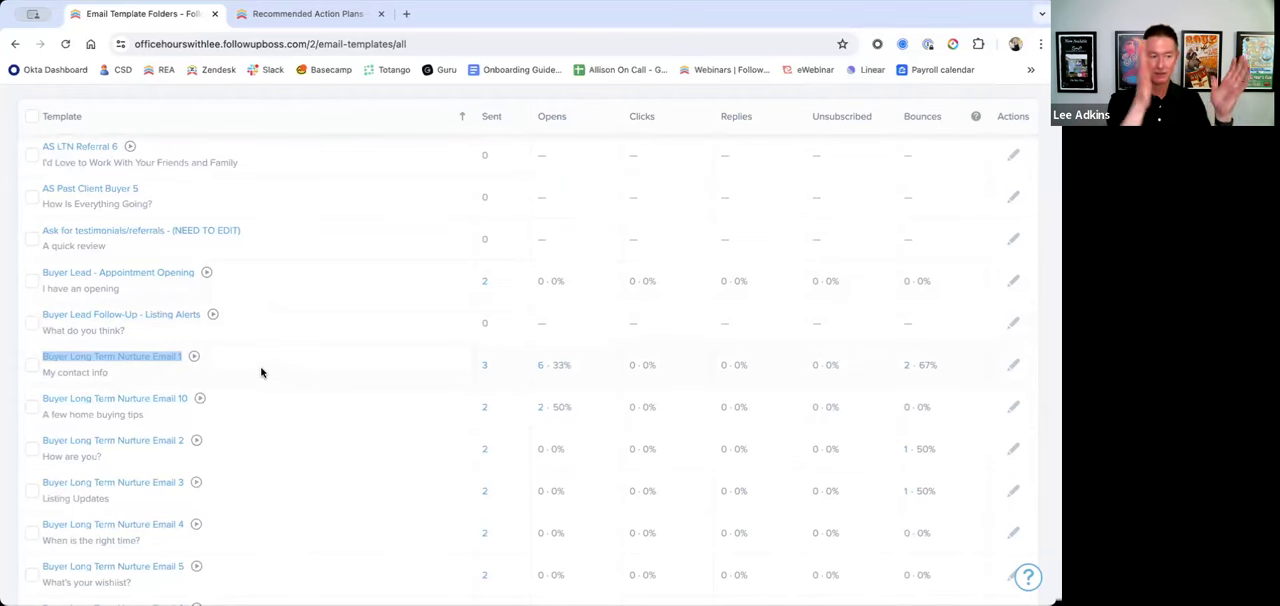
pyautogui.click(145, 359)
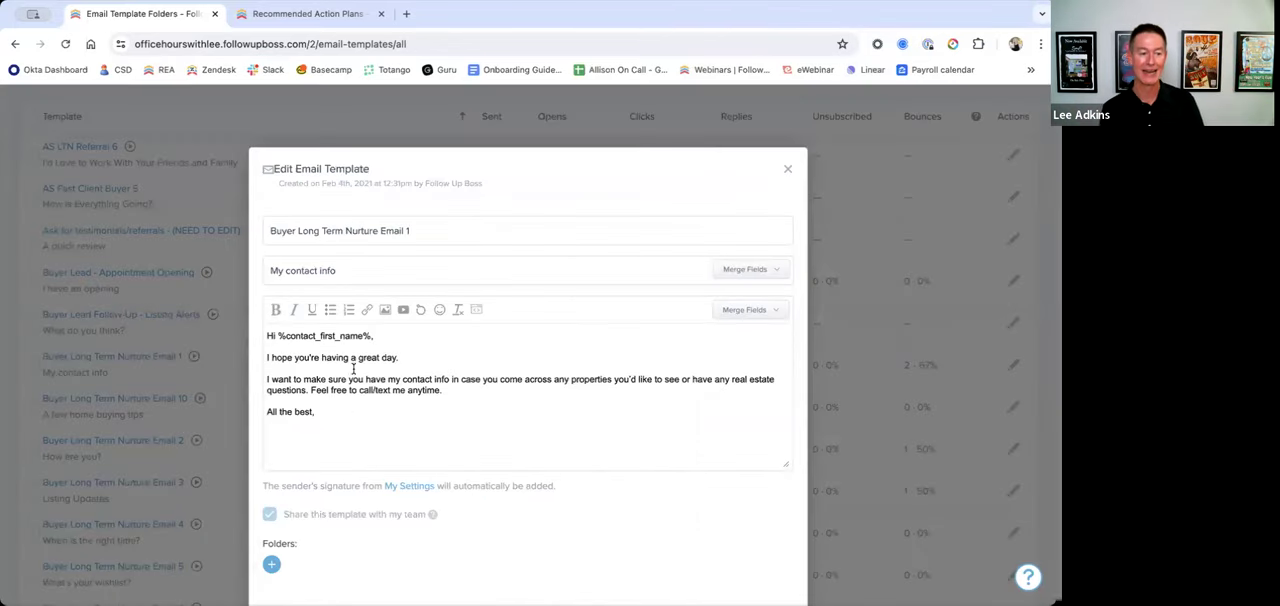
pyautogui.click(787, 169)
pyautogui.scroll(-2, 324, 358)
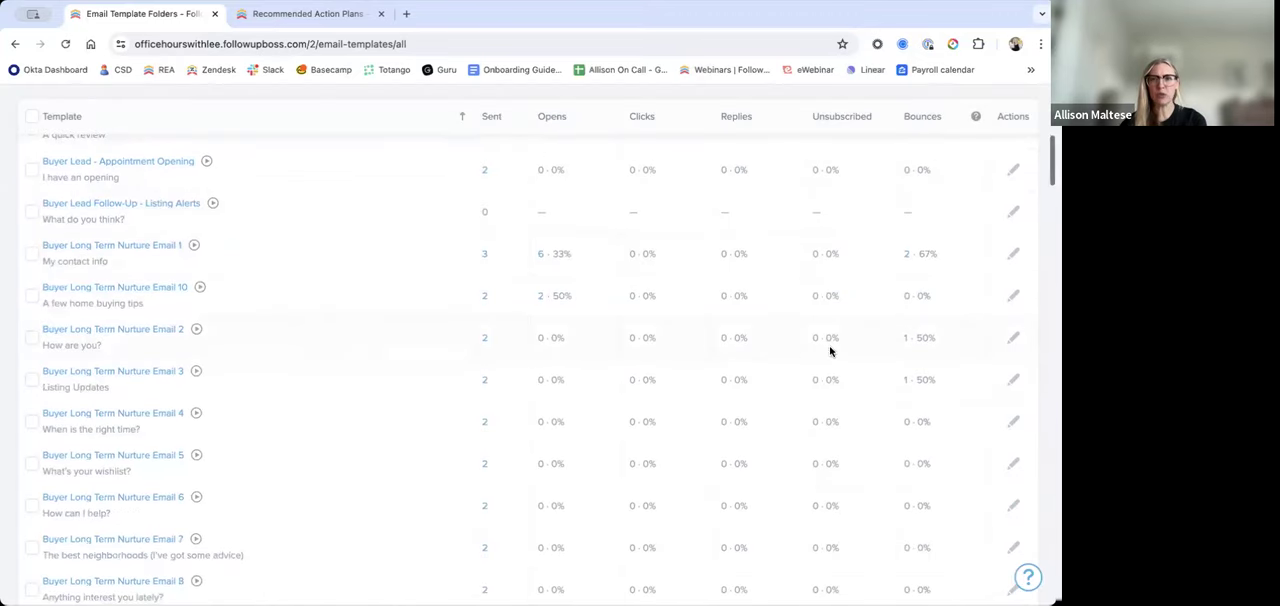
pyautogui.scroll(2, 338, 306)
pyautogui.scroll(5, 338, 306)
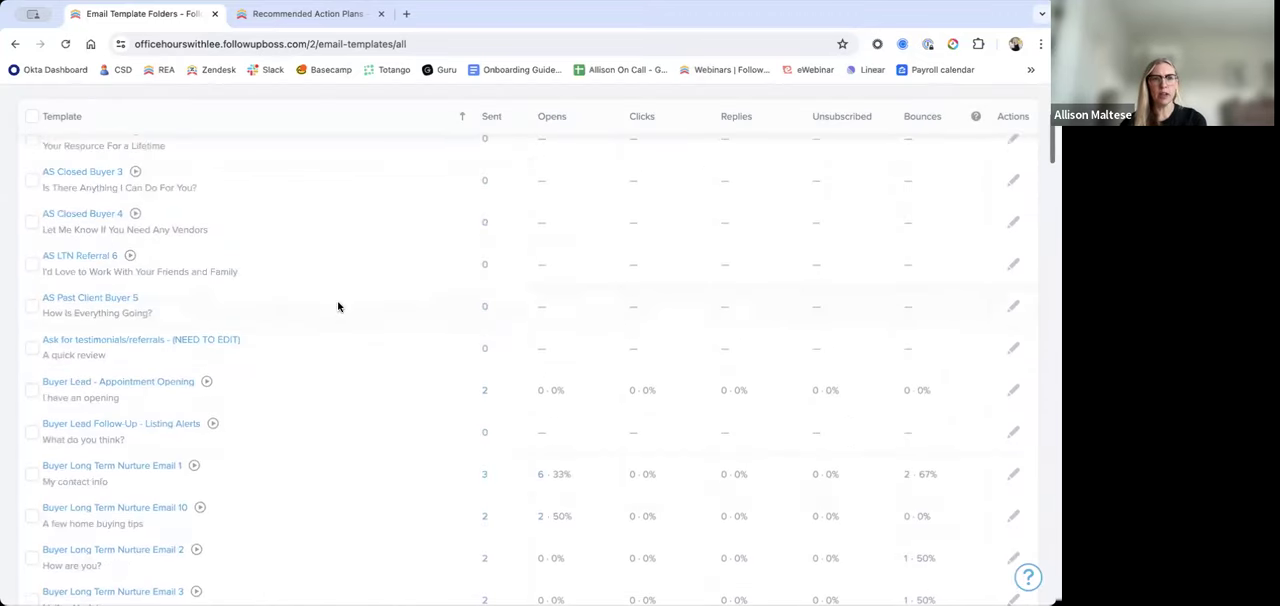
pyautogui.scroll(-1, 160, 344)
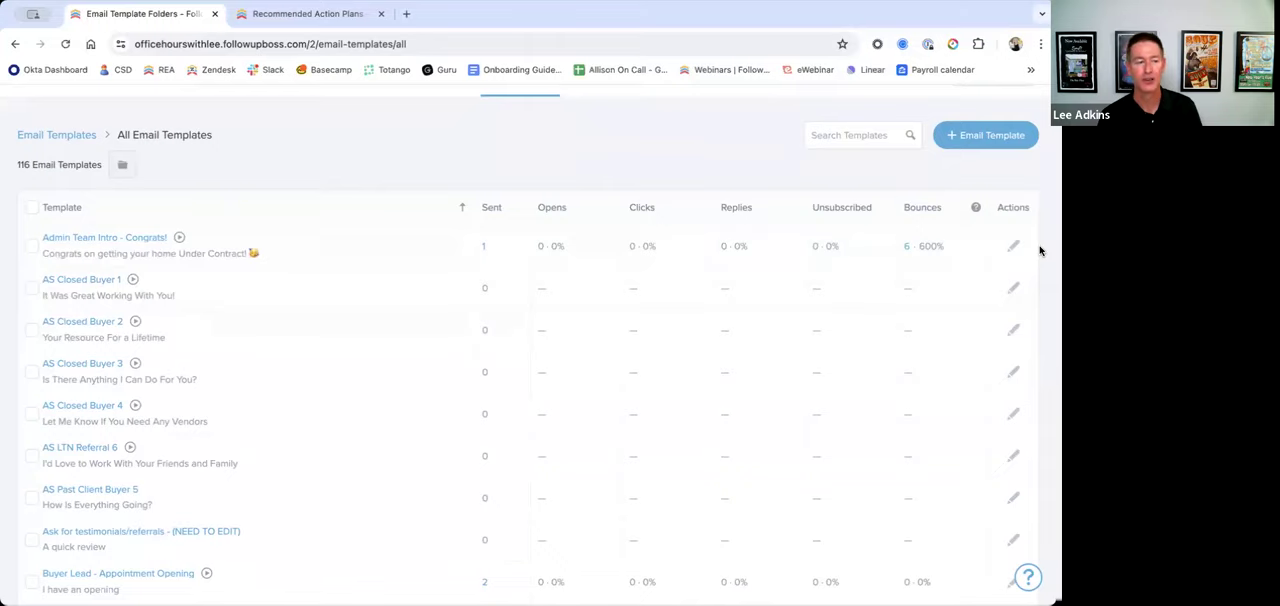
pyautogui.scroll(2, 526, 140)
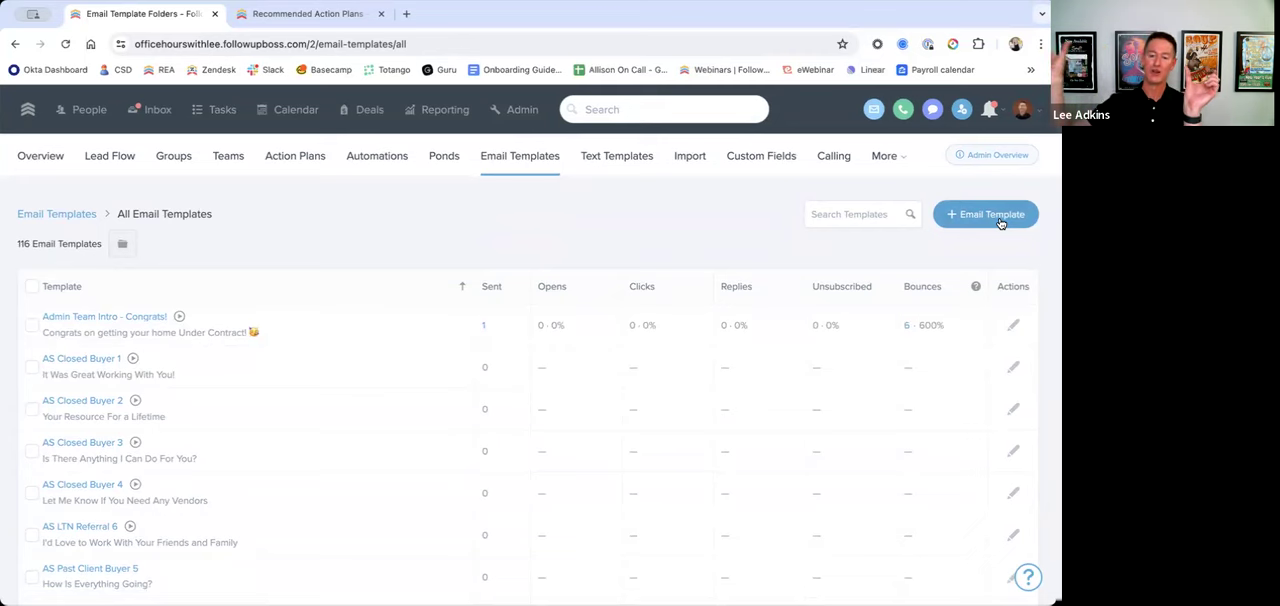
pyautogui.rightClick(141, 14)
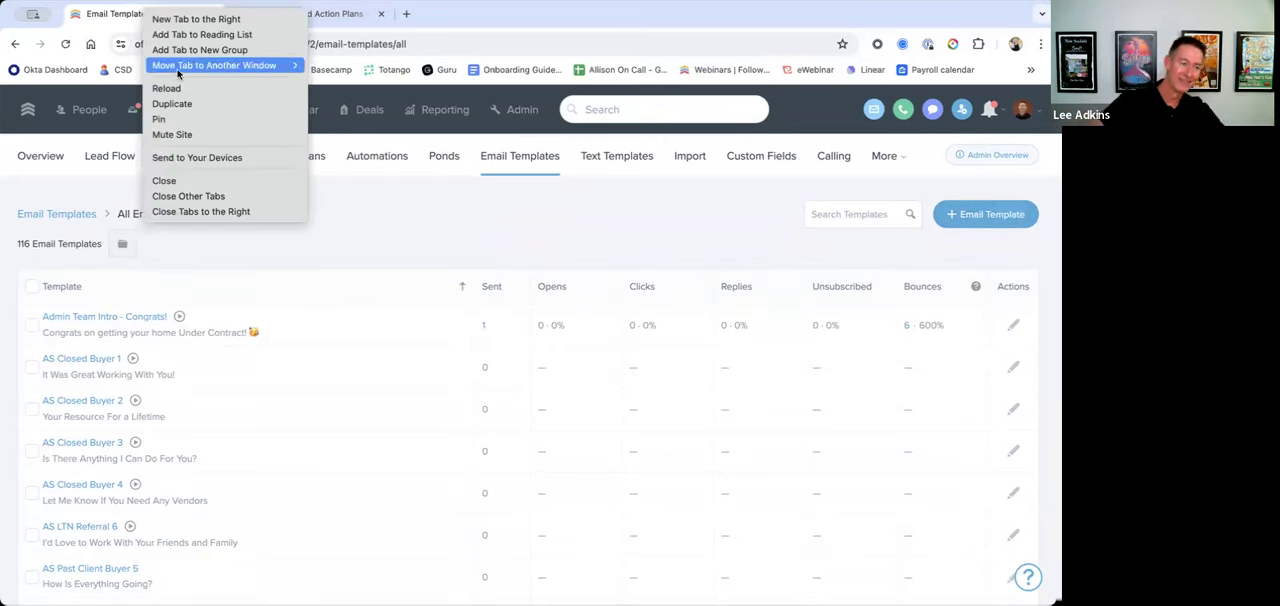
pyautogui.click(218, 20)
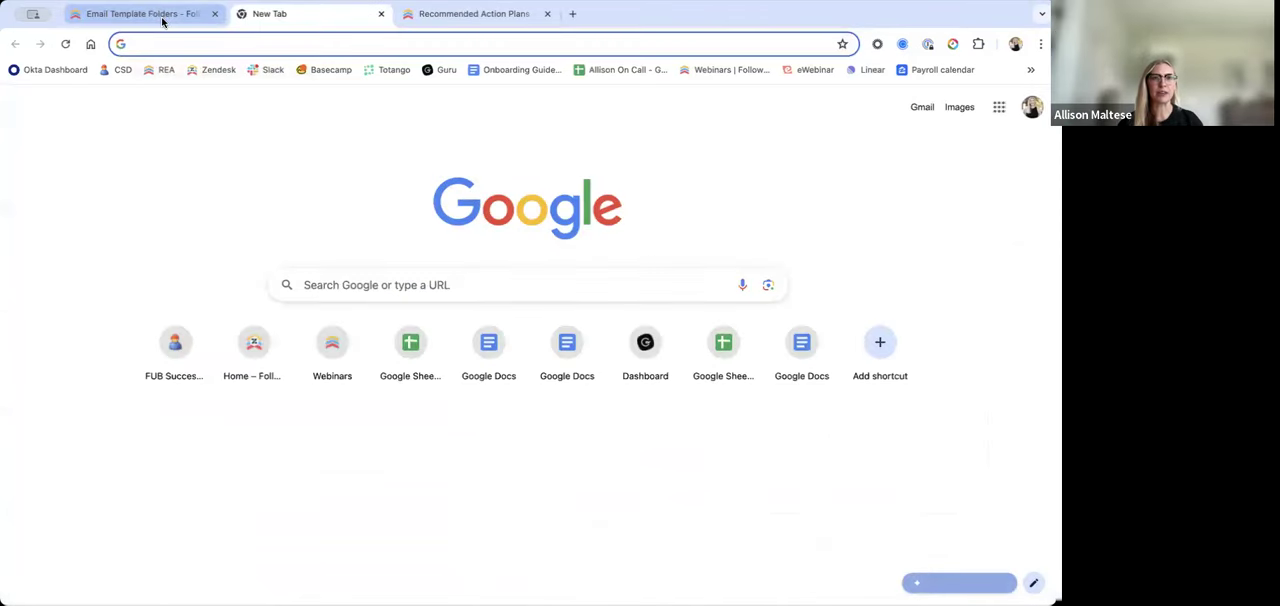
pyautogui.click(163, 17)
pyautogui.click(380, 17)
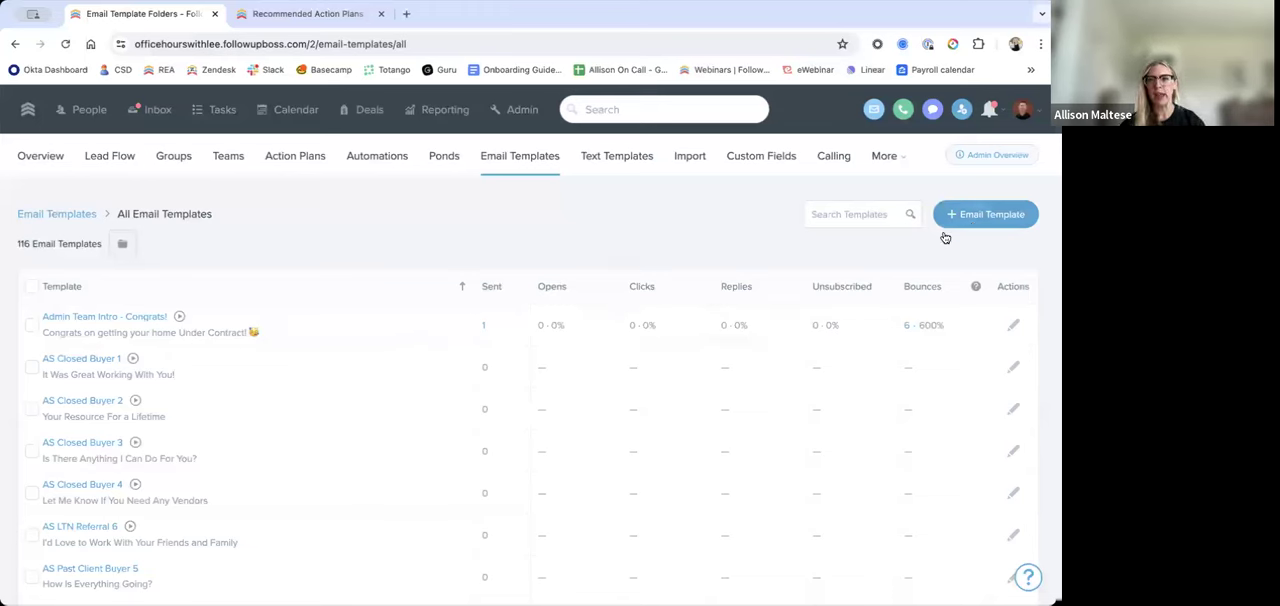
# Step: Start a new email template with the greeting "Hi", the Contact first name merge field and a comma
pyautogui.click(975, 215)
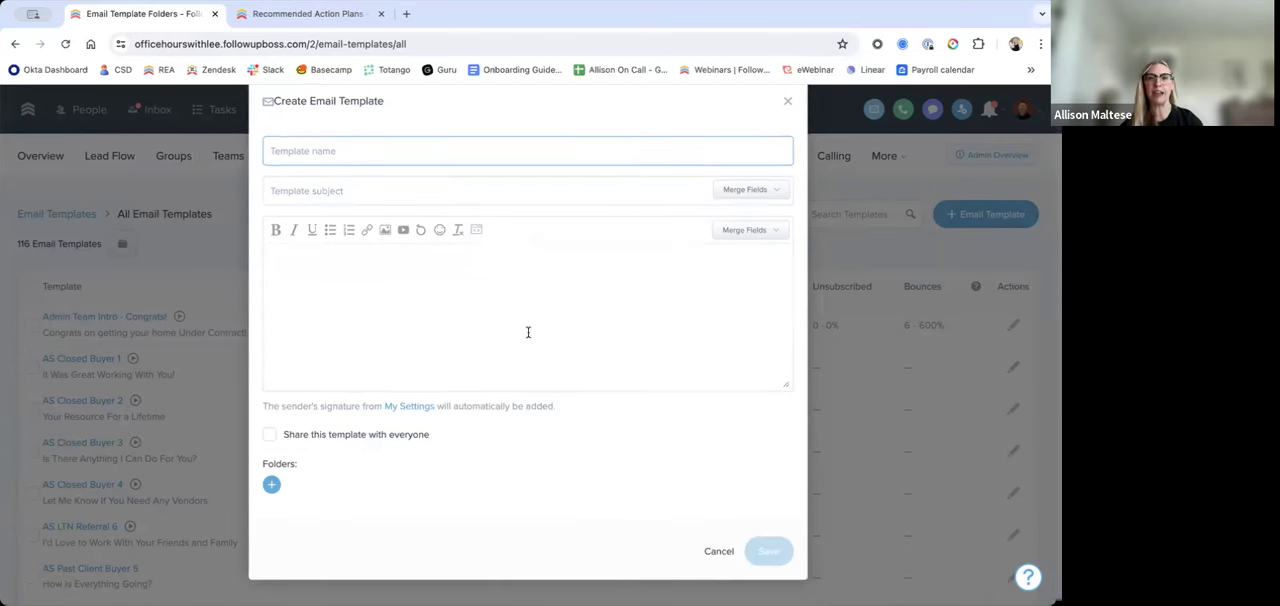
pyautogui.click(665, 297)
pyautogui.write('Hi')
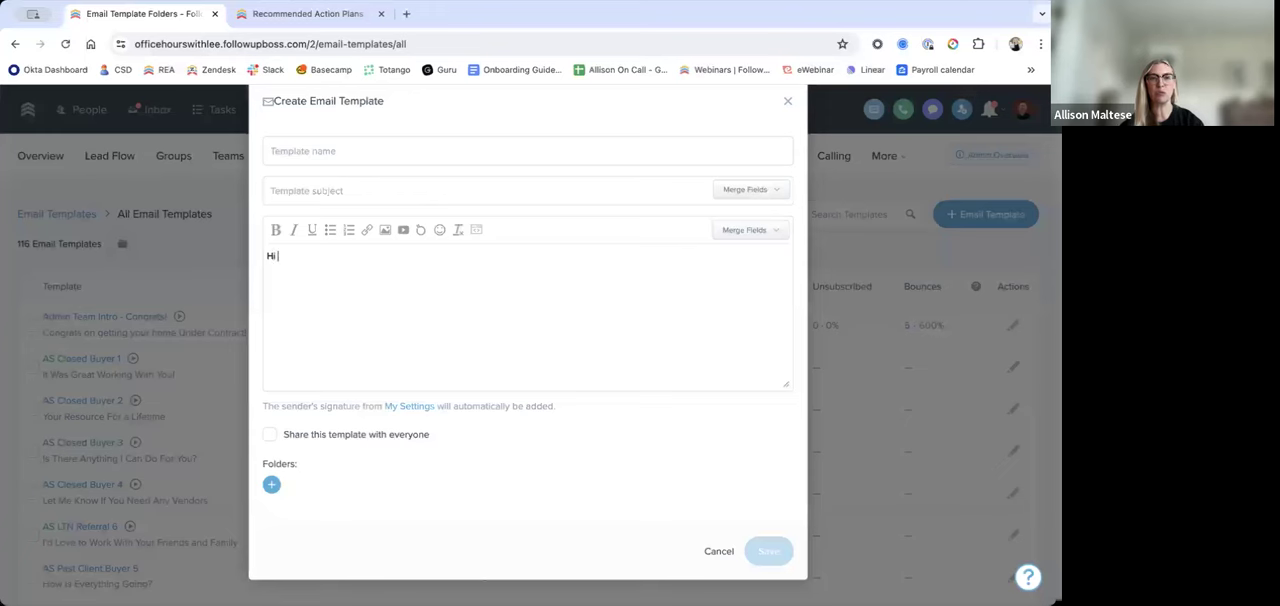
pyautogui.click(754, 233)
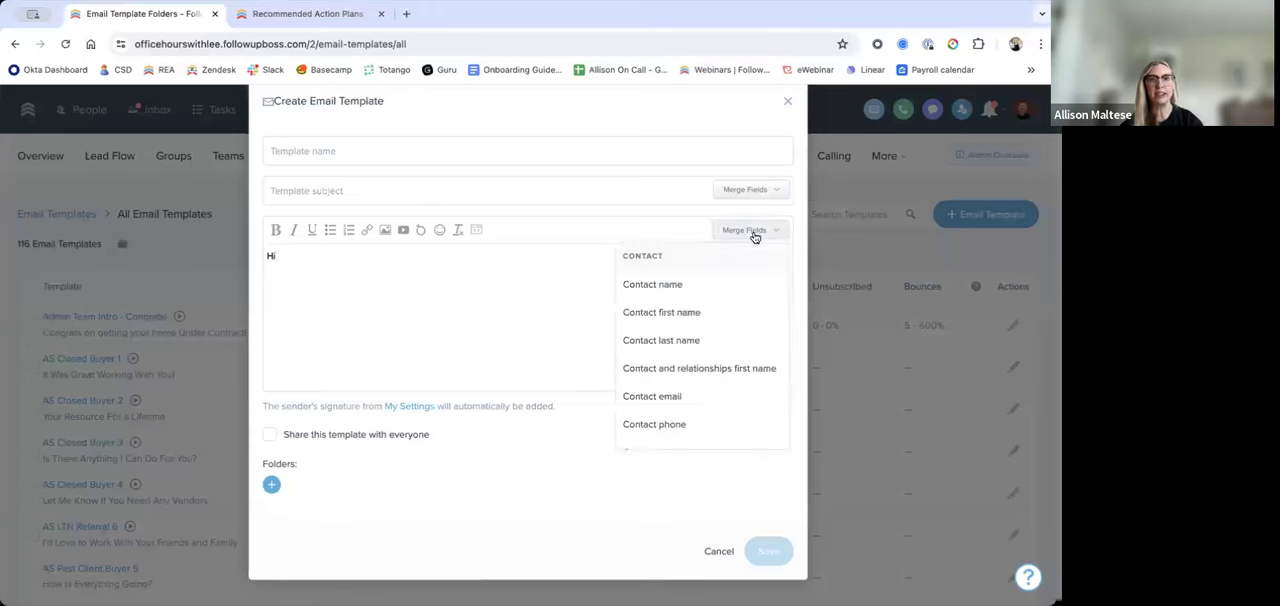
pyautogui.click(725, 316)
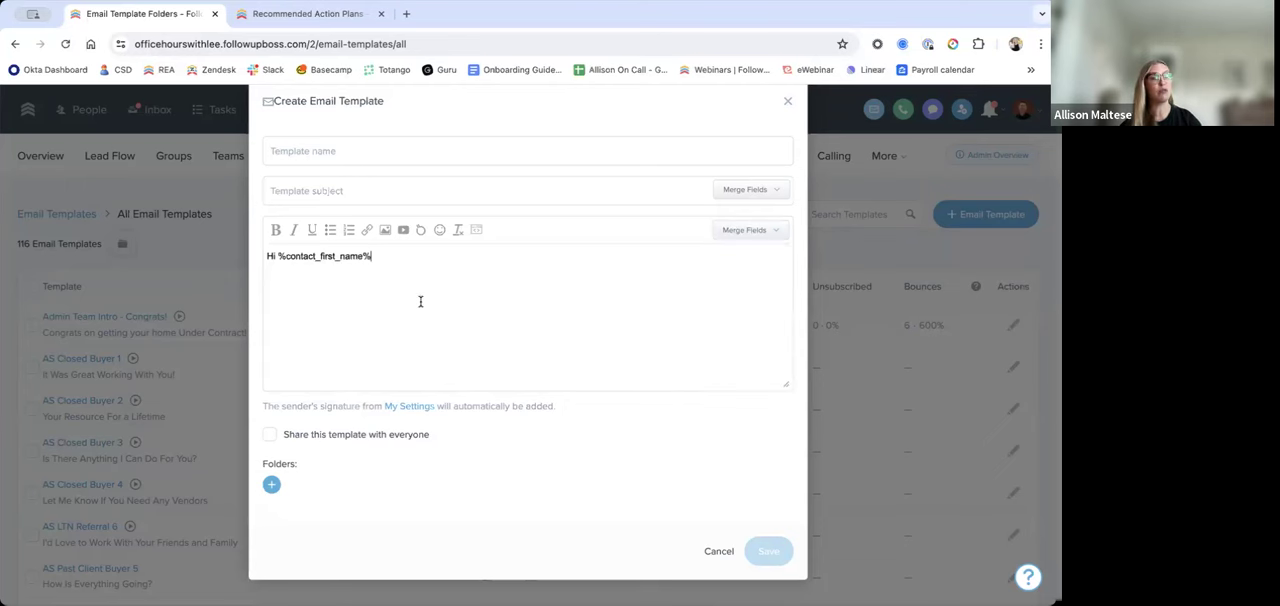
pyautogui.write(',')
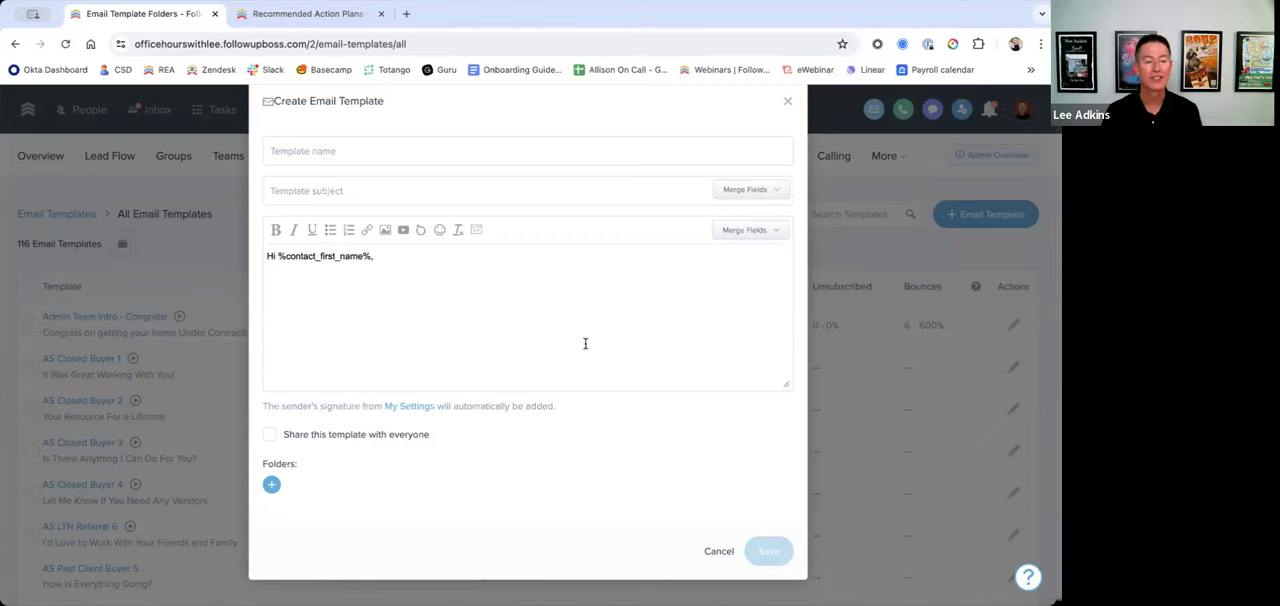
# Step: Share the new template with everyone, view its folder choices, and cancel the template without saving
pyautogui.scroll(1, 585, 343)
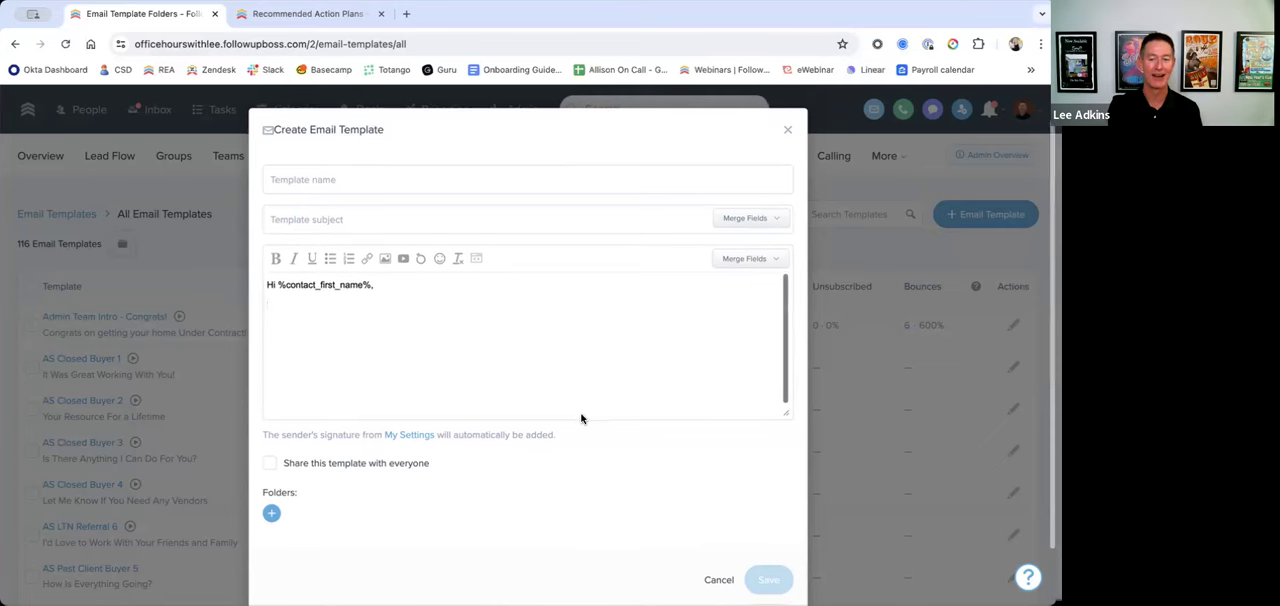
pyautogui.scroll(-2, 500, 418)
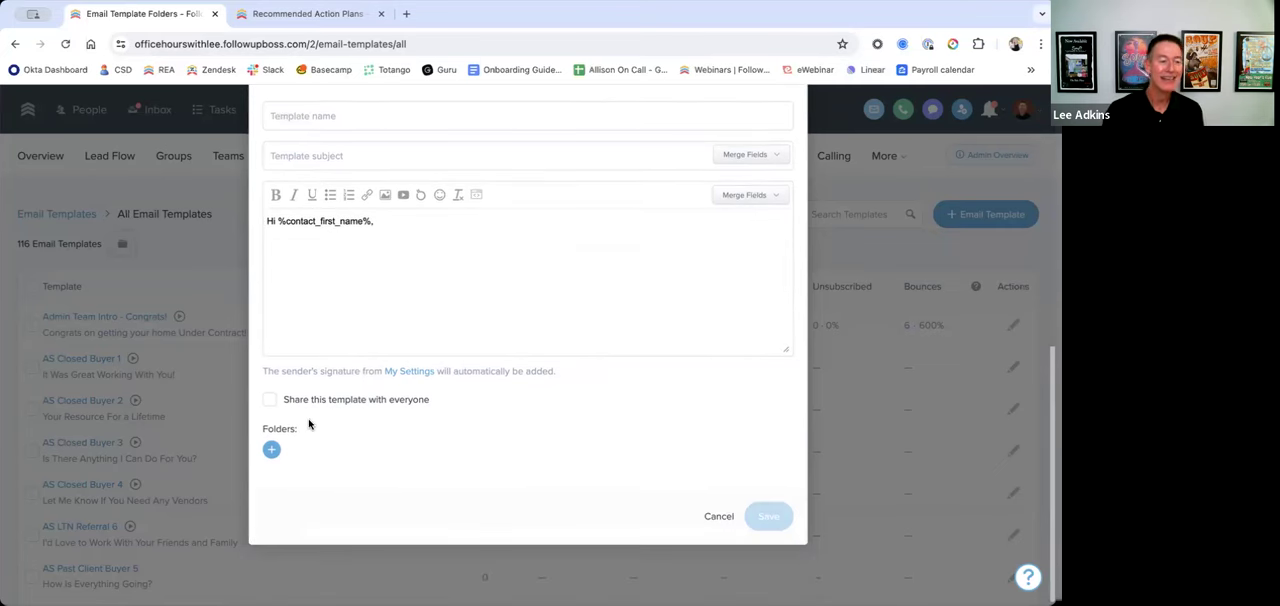
pyautogui.click(279, 403)
pyautogui.click(280, 406)
pyautogui.click(488, 418)
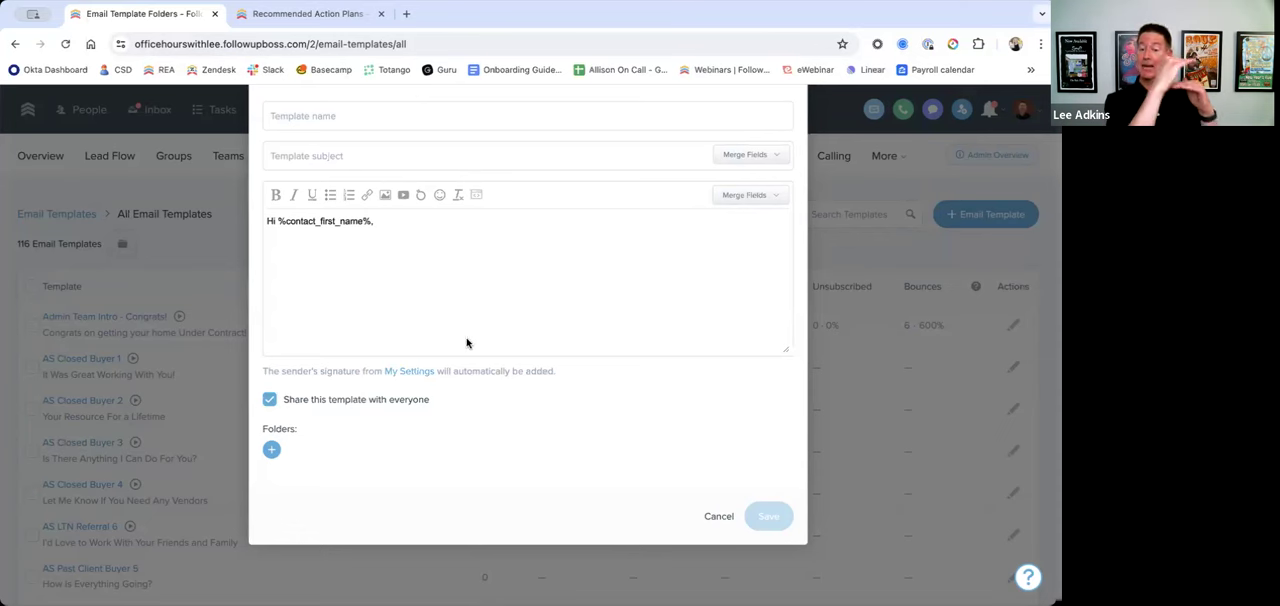
pyautogui.scroll(2, 323, 460)
pyautogui.click(272, 511)
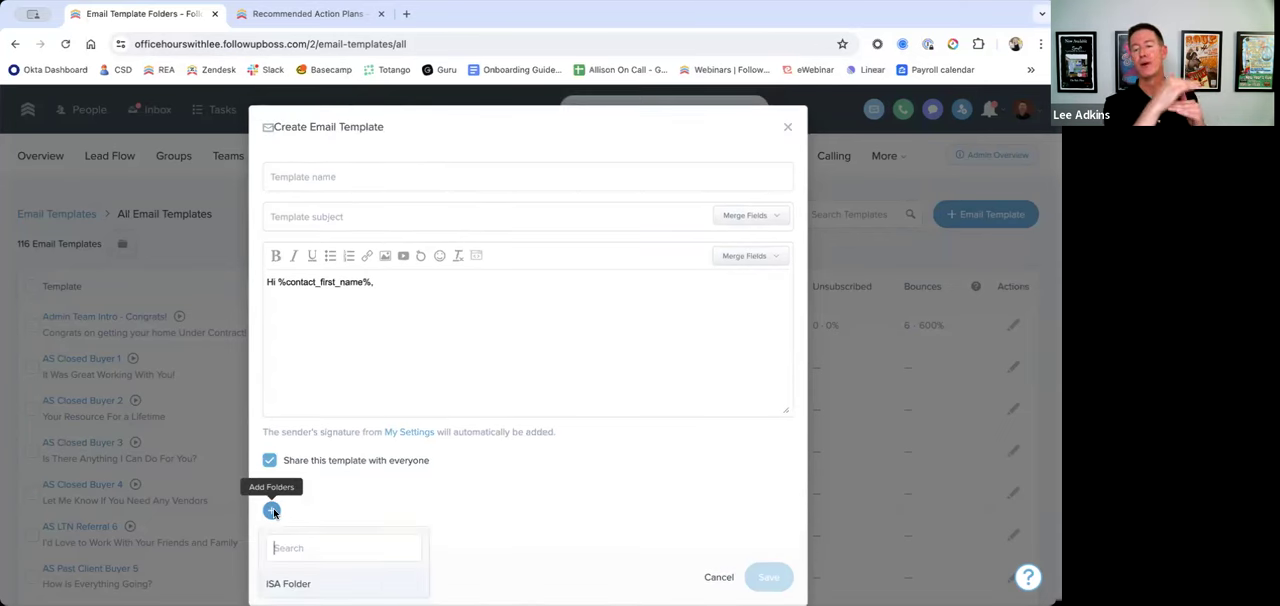
pyautogui.scroll(-2, 394, 548)
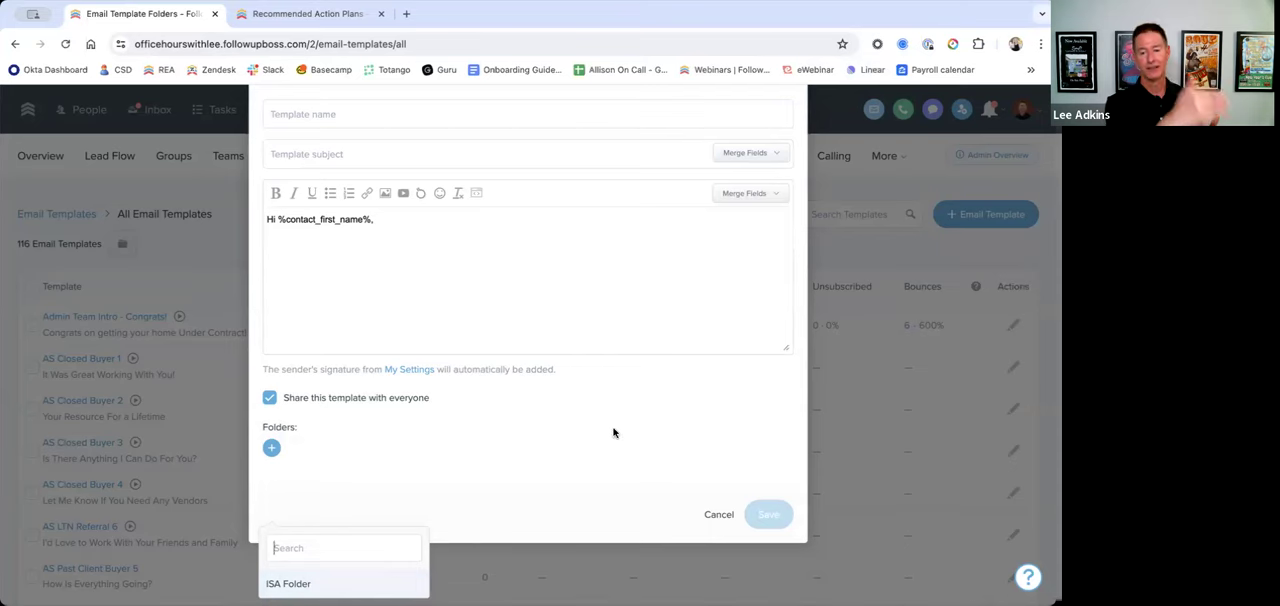
pyautogui.click(718, 514)
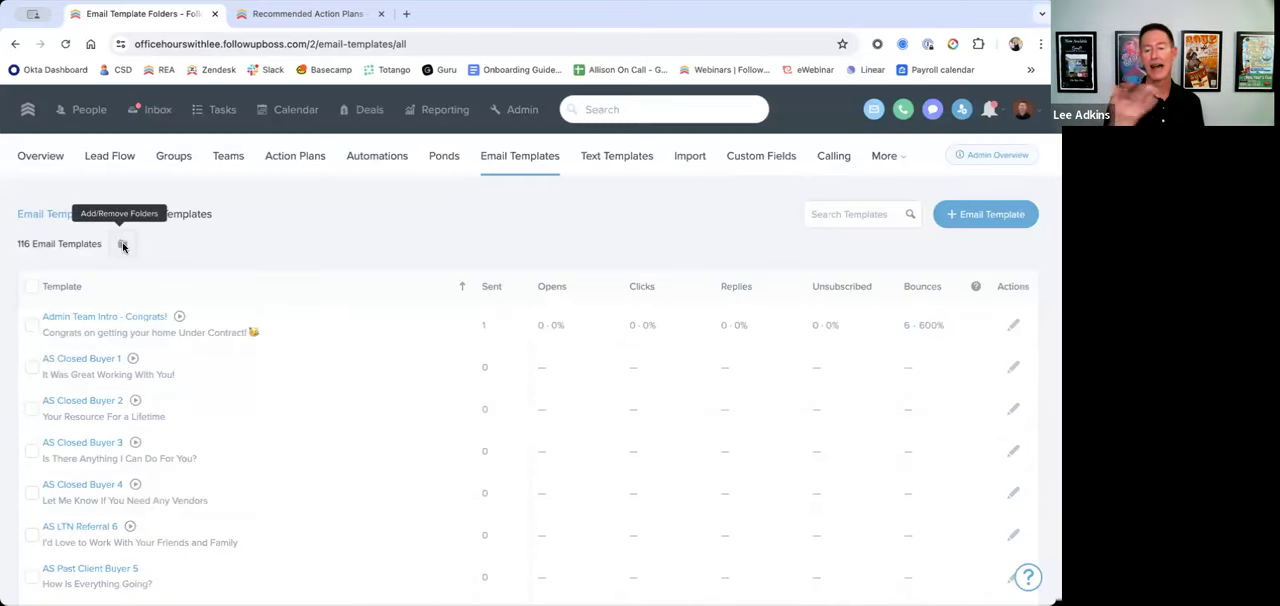
# Step: Select the Admin Team Intro - Congrats! template, view its options for adding to or removing from folders, and deselect it
pyautogui.click(31, 325)
pyautogui.click(190, 246)
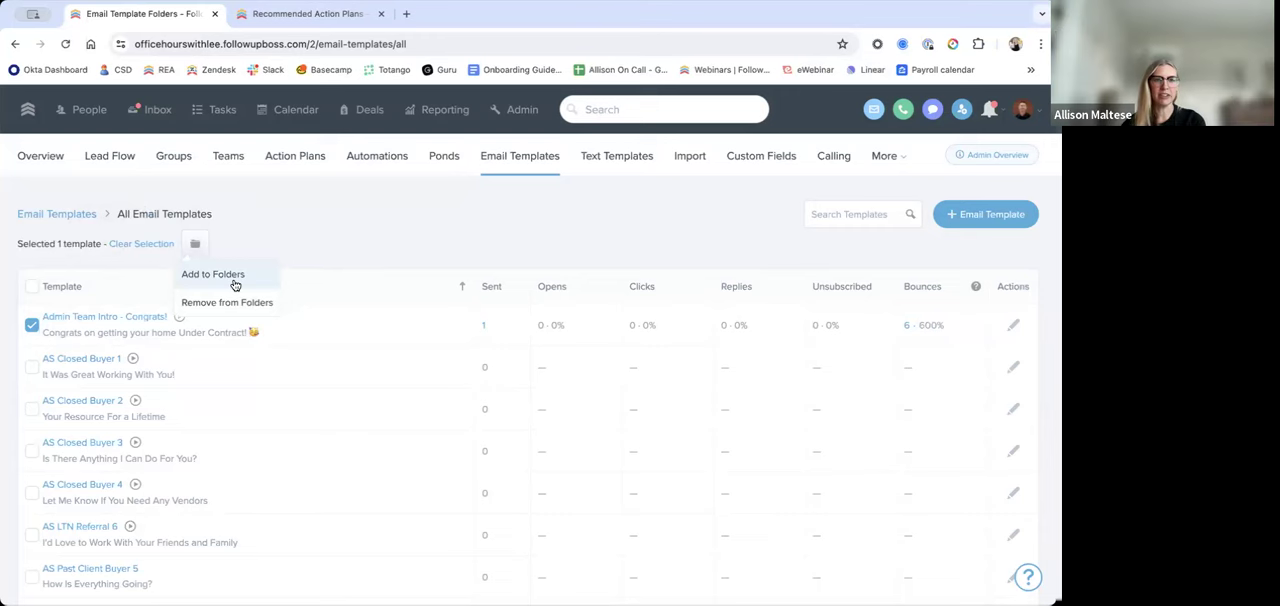
pyautogui.click(32, 324)
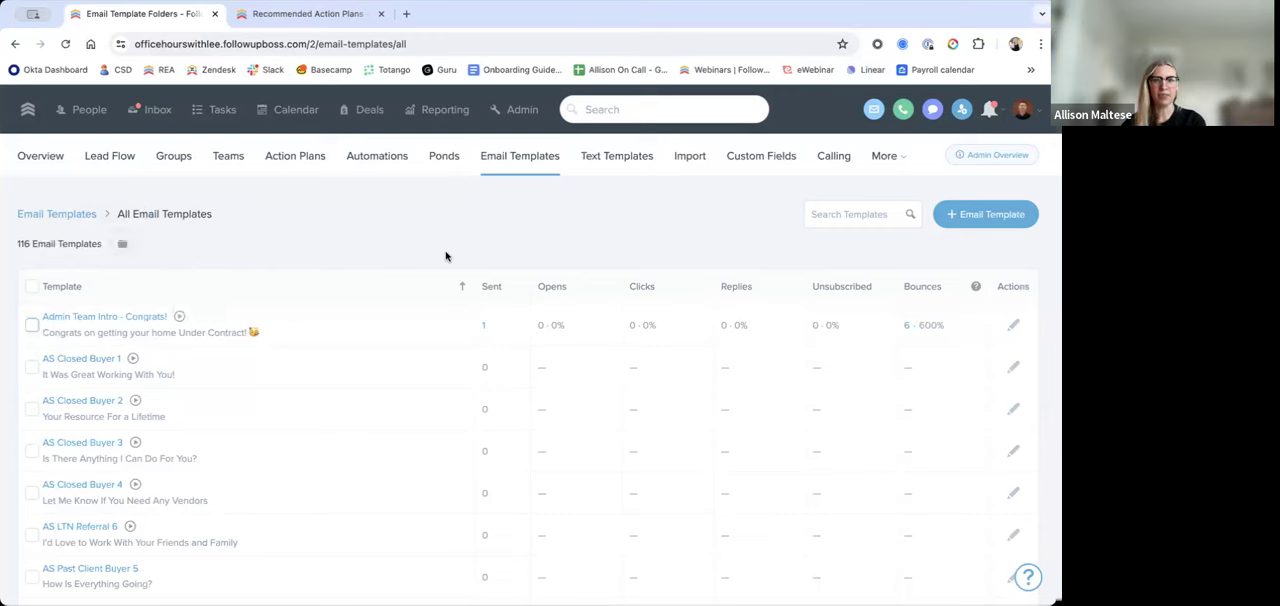
# Step: Search the Help Center for "email template", open the Creating Email Templates article, and close the blank template form without saving
pyautogui.click(970, 216)
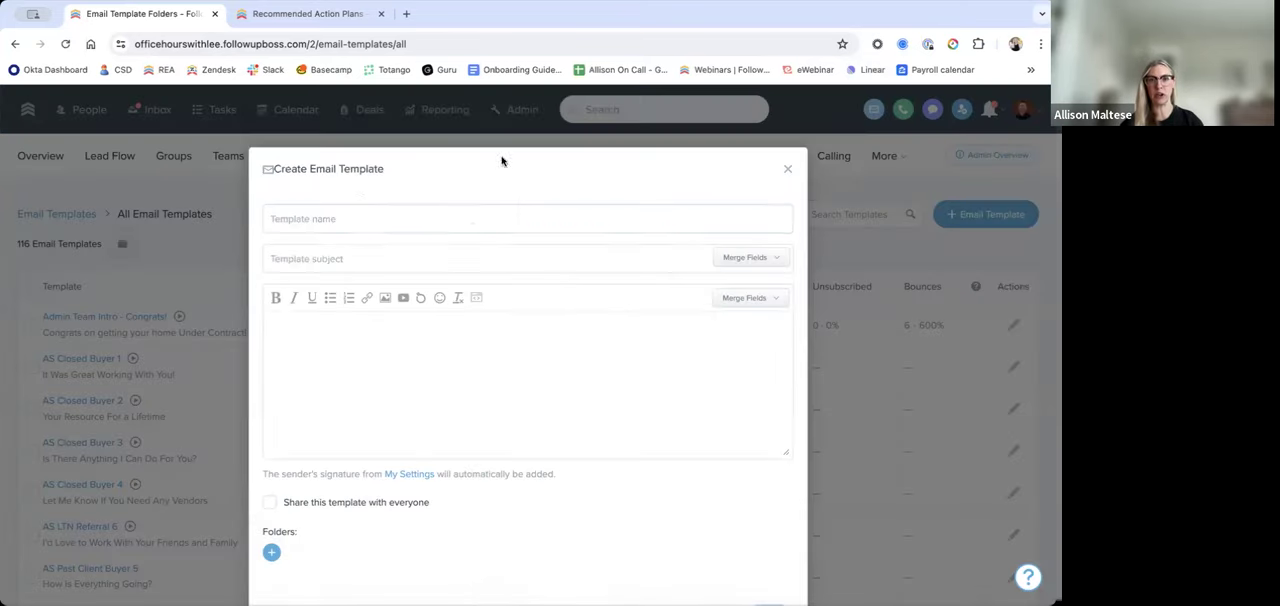
pyautogui.click(312, 15)
pyautogui.click(252, 118)
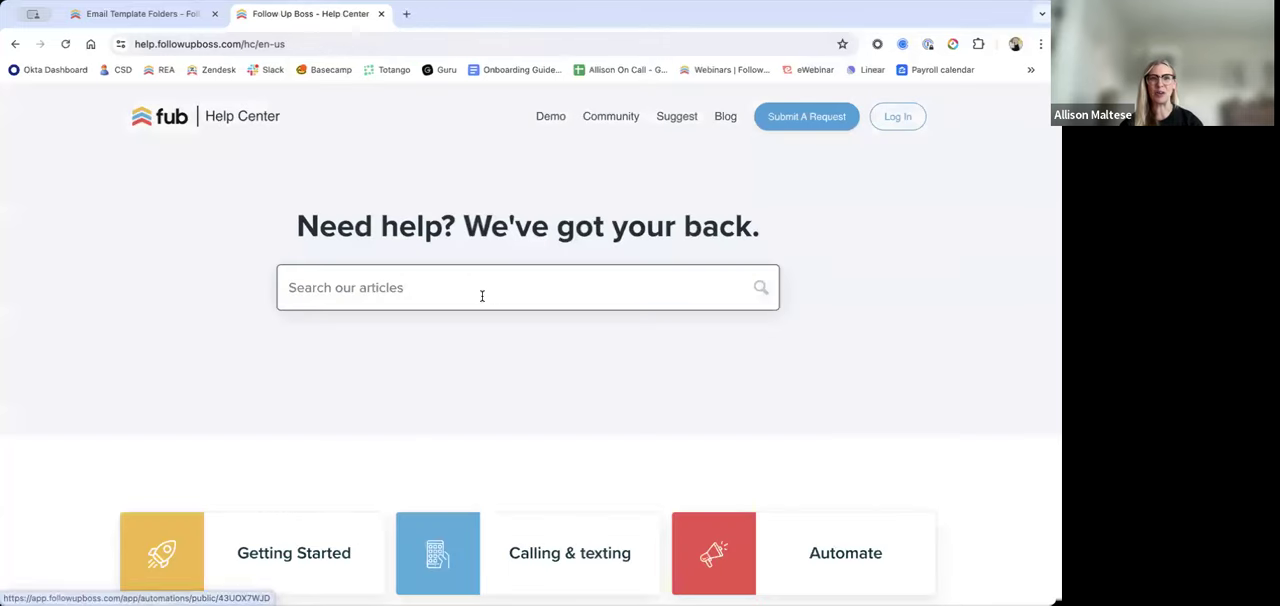
pyautogui.write('email ')
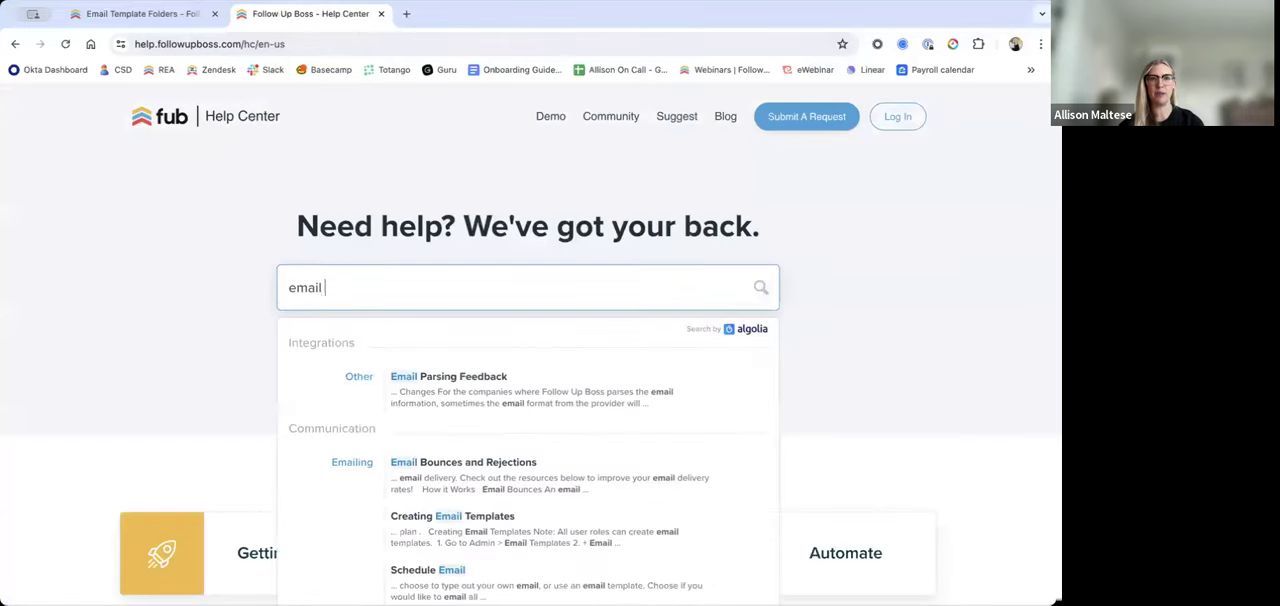
pyautogui.write('template')
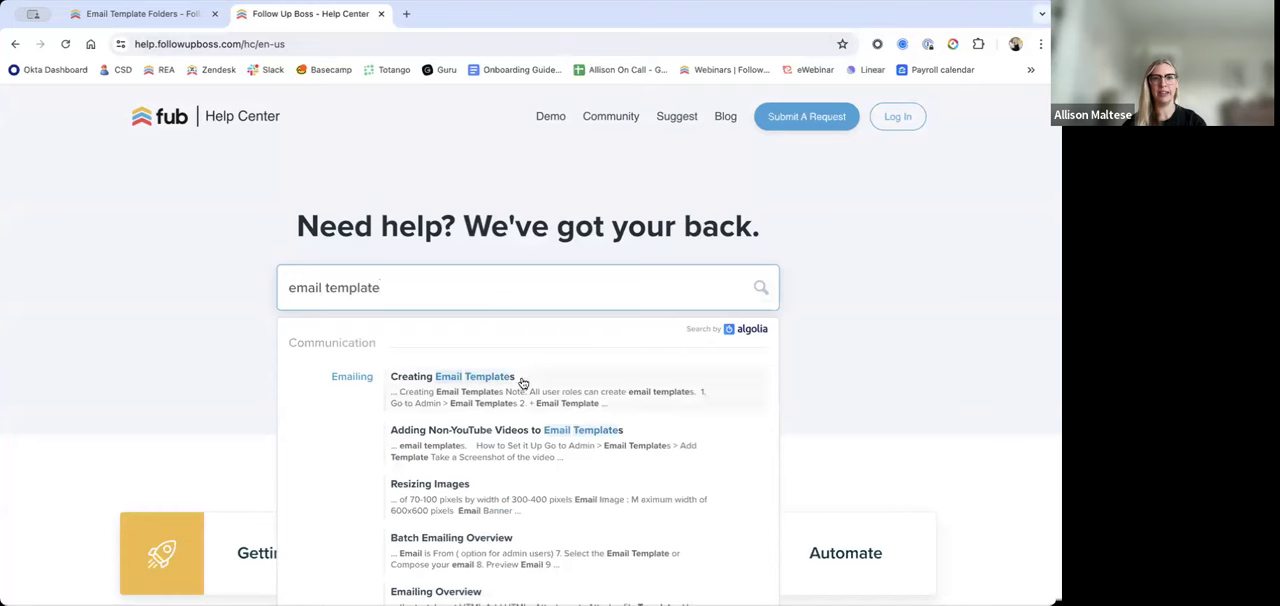
pyautogui.click(521, 383)
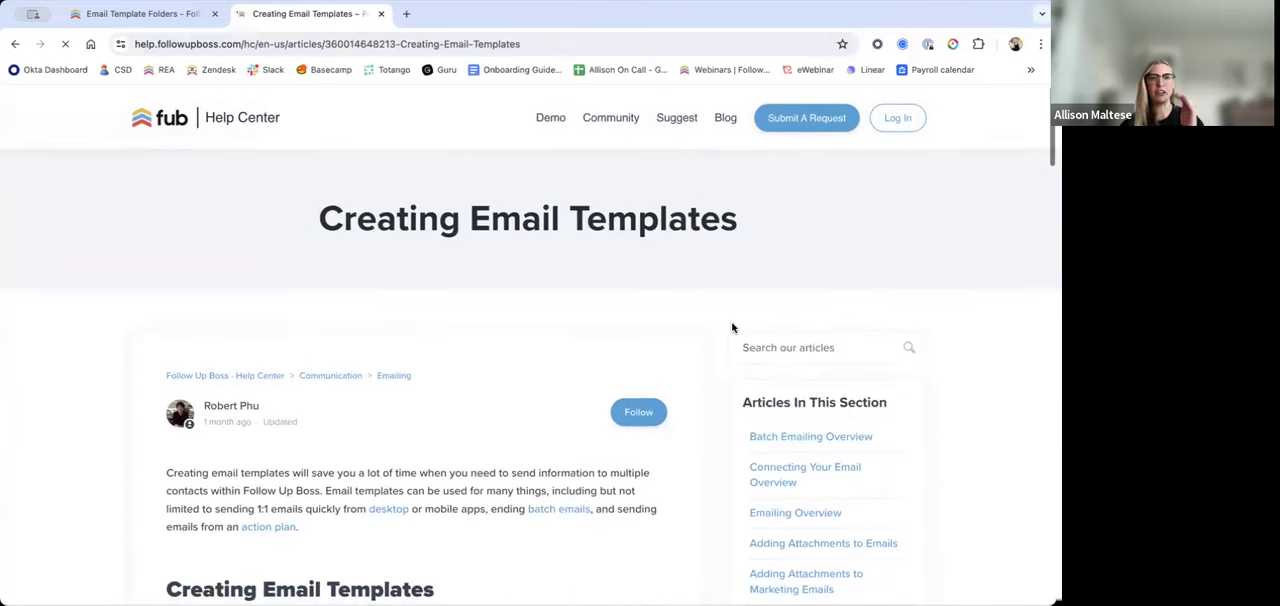
pyautogui.click(183, 14)
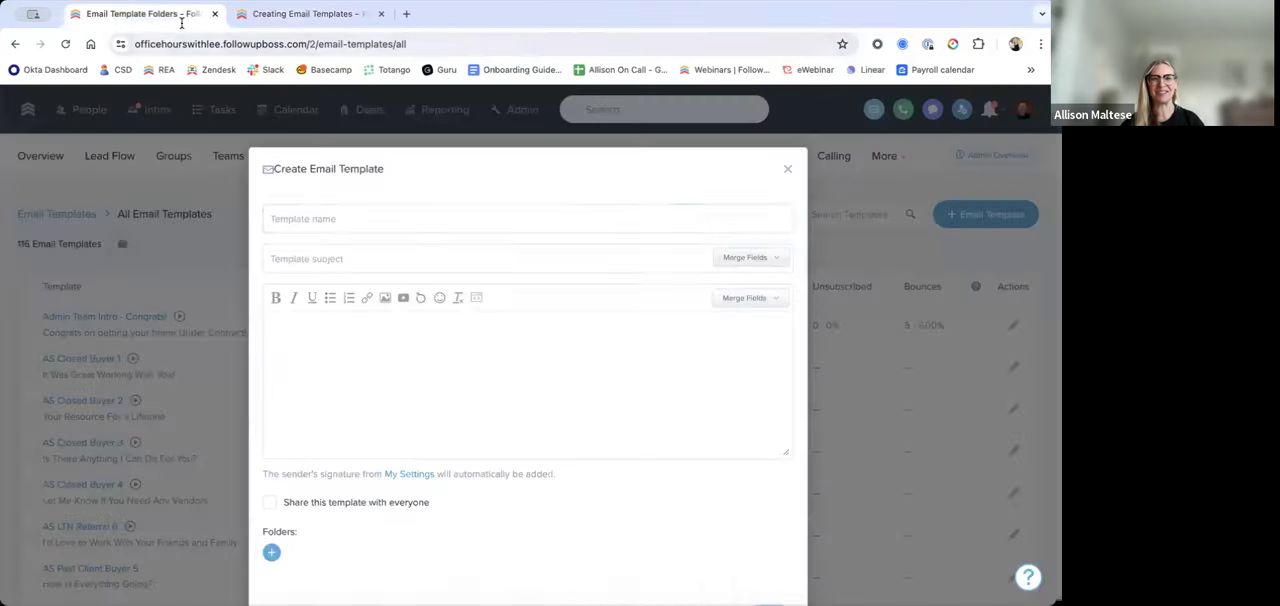
pyautogui.click(788, 172)
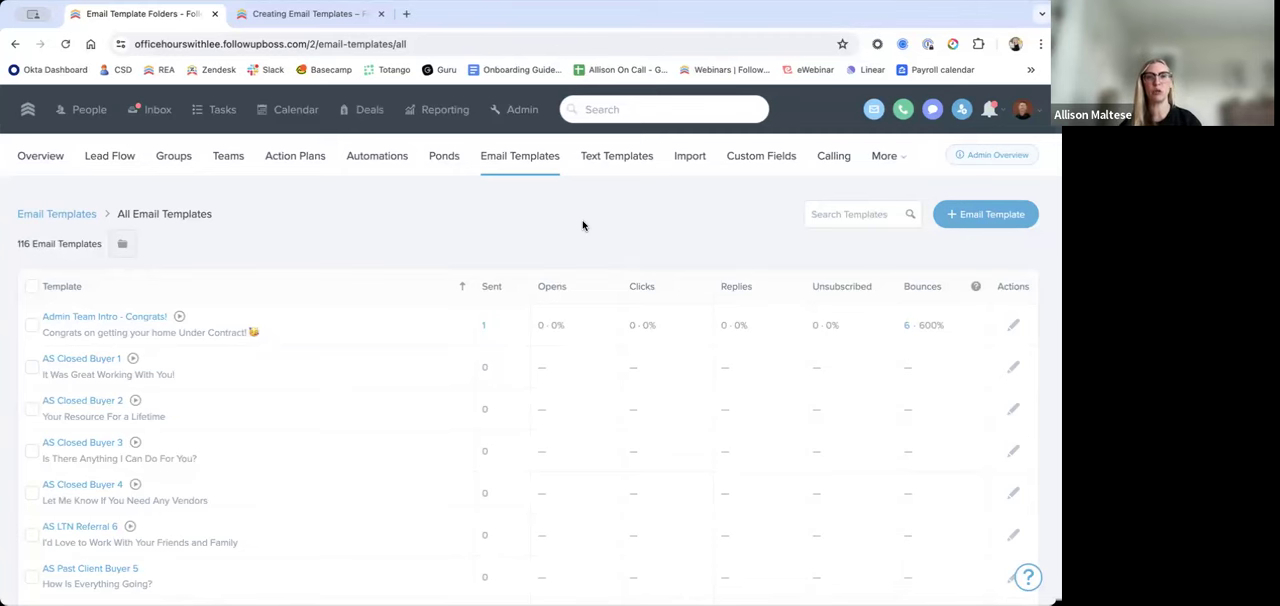
# Step: Start a new action plan and set its first step's action to Send email
pyautogui.click(305, 164)
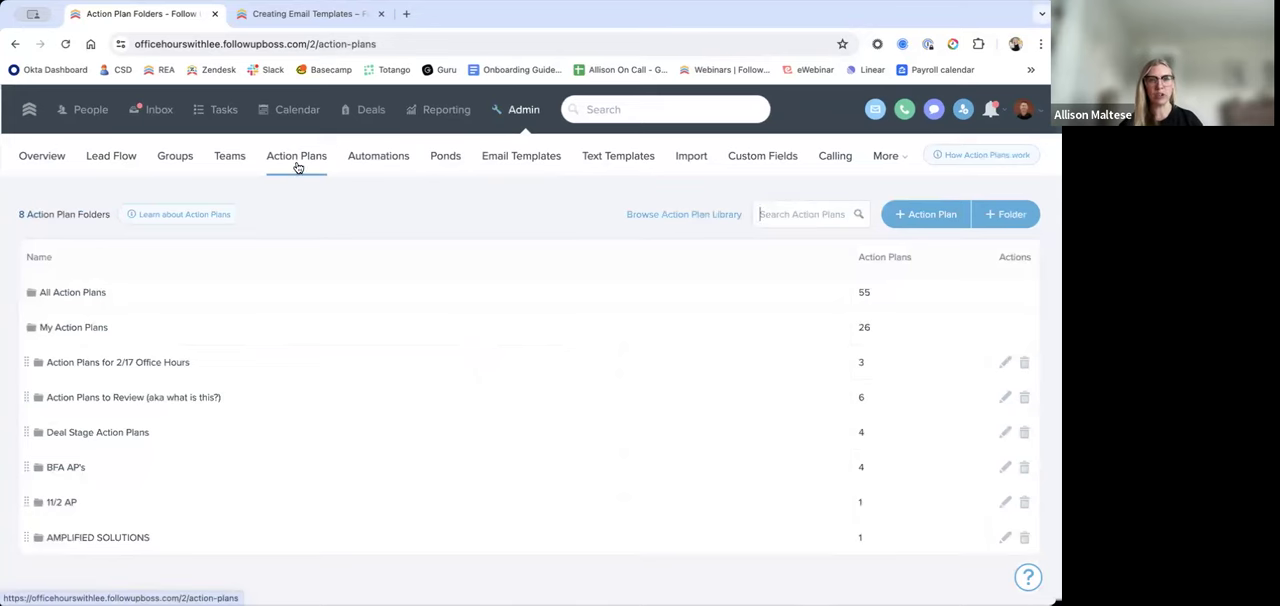
pyautogui.click(930, 209)
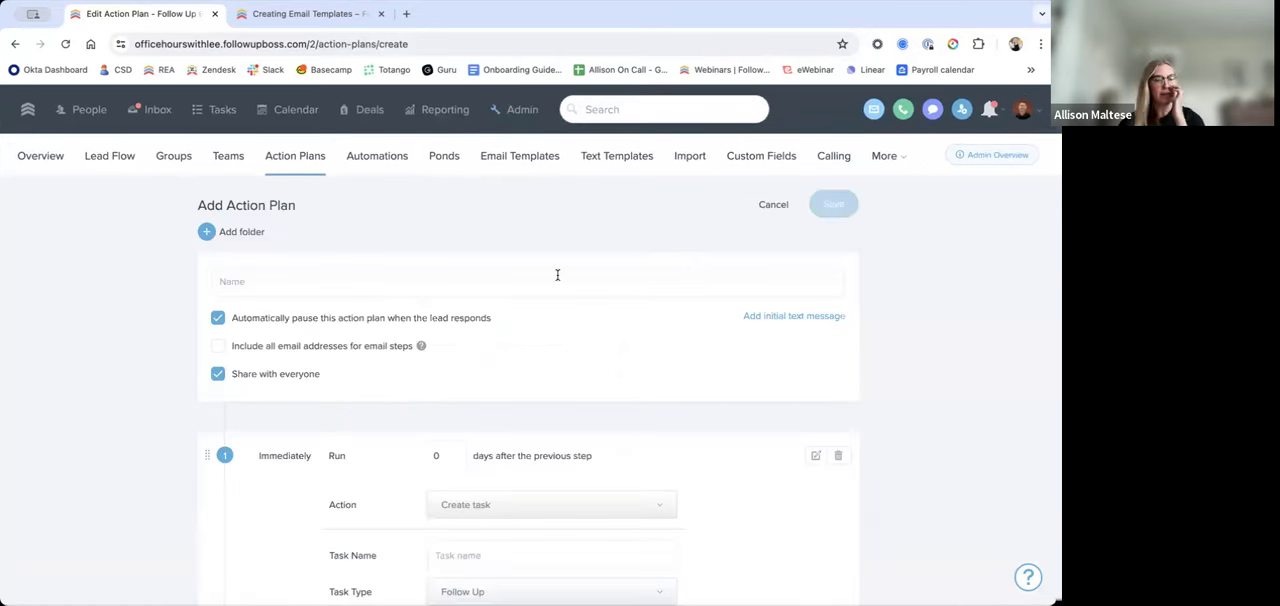
pyautogui.scroll(-2, 557, 275)
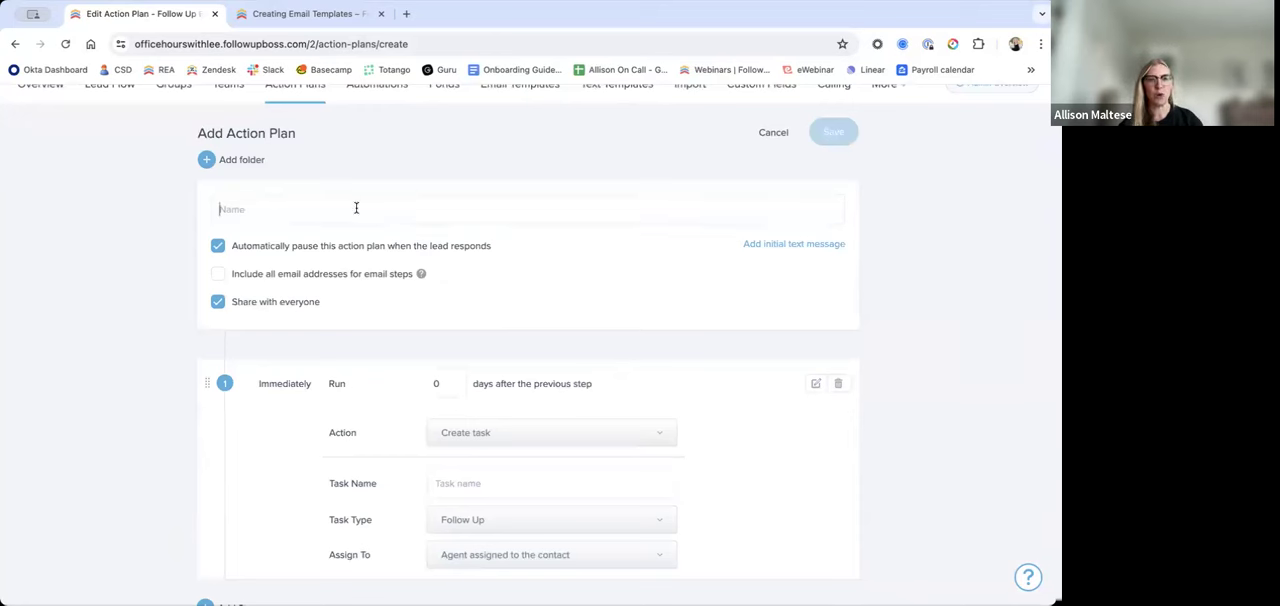
pyautogui.moveTo(512, 251); pyautogui.dragTo(401, 251)
pyautogui.click(585, 252)
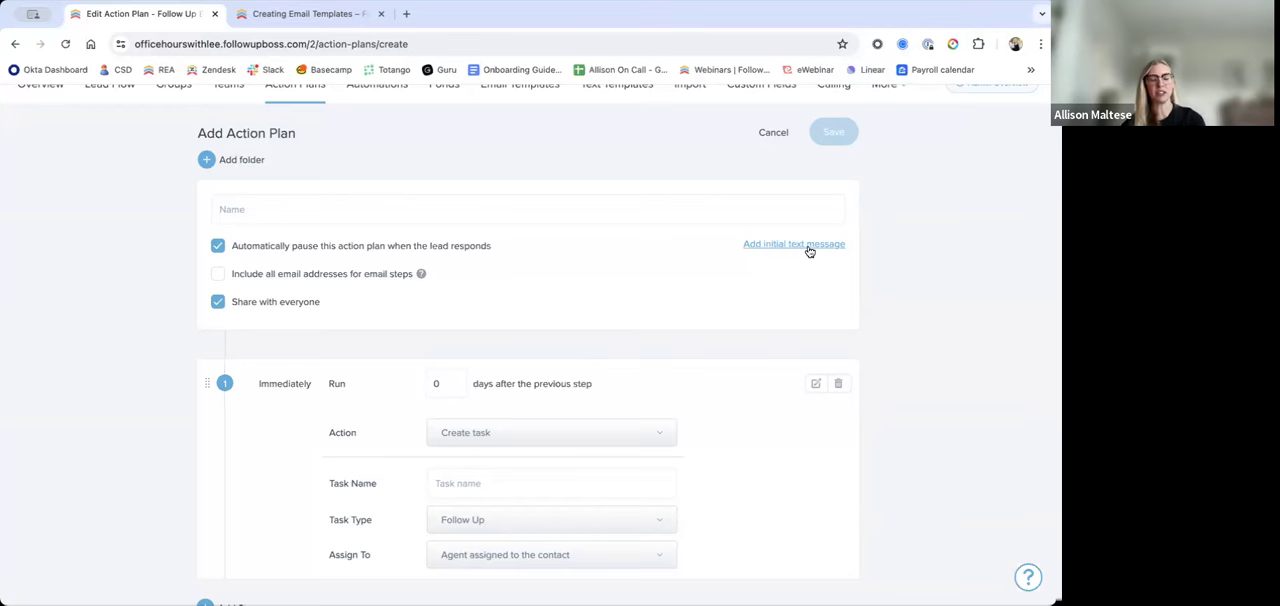
pyautogui.click(623, 436)
pyautogui.scroll(-1, 594, 486)
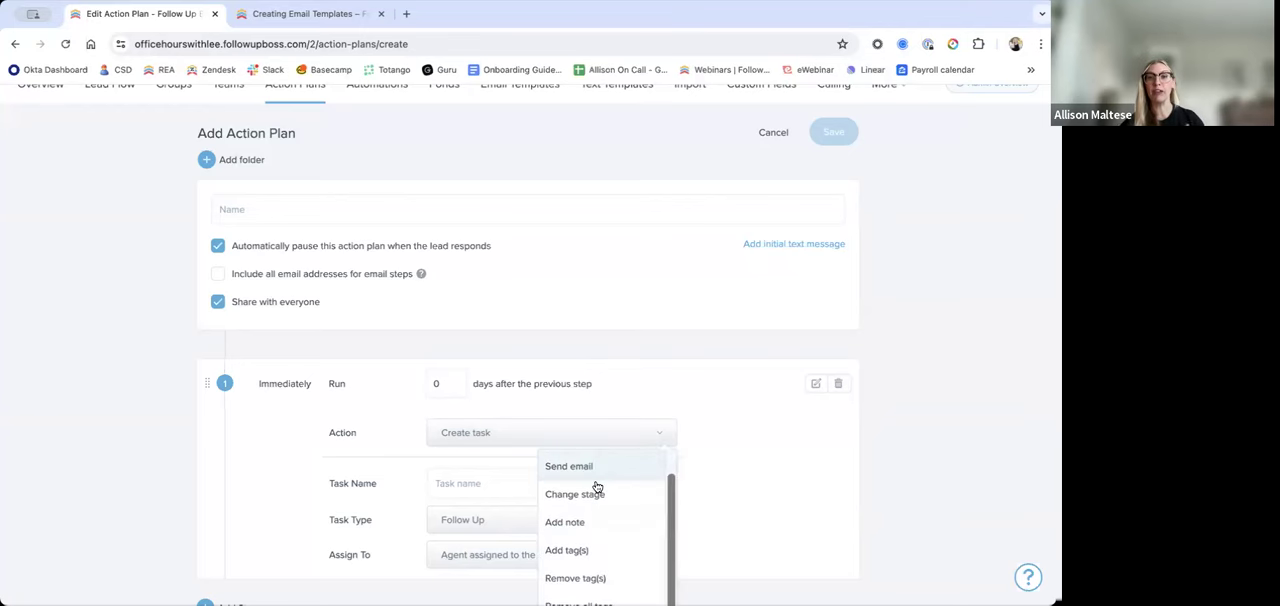
pyautogui.click(605, 468)
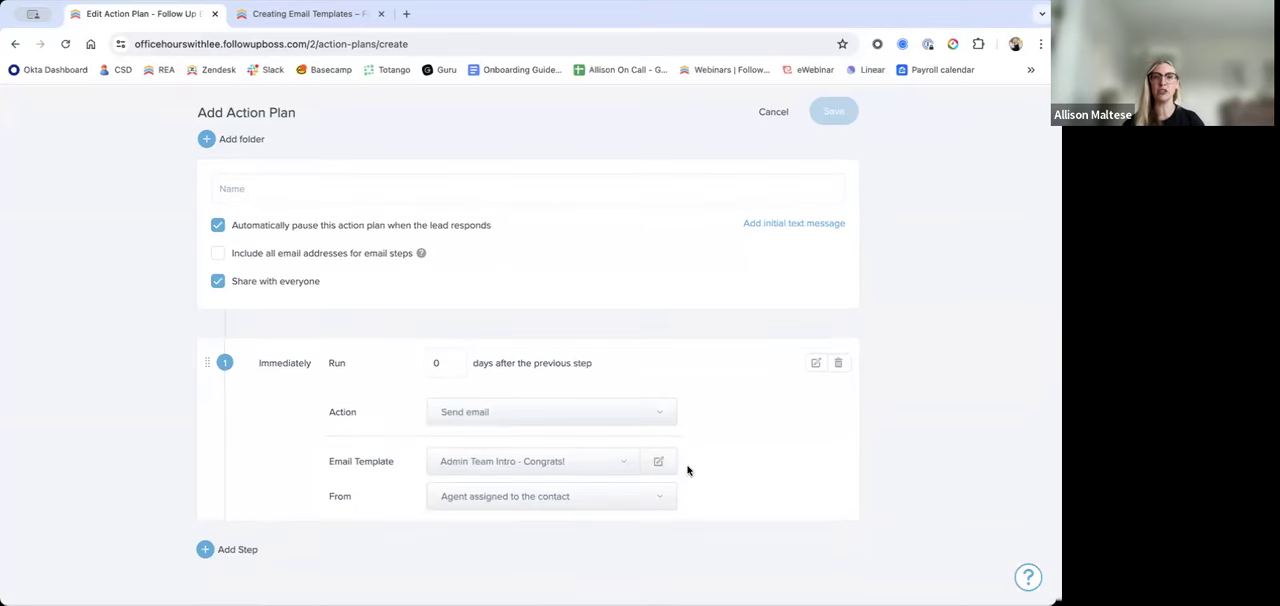
pyautogui.scroll(2, 491, 249)
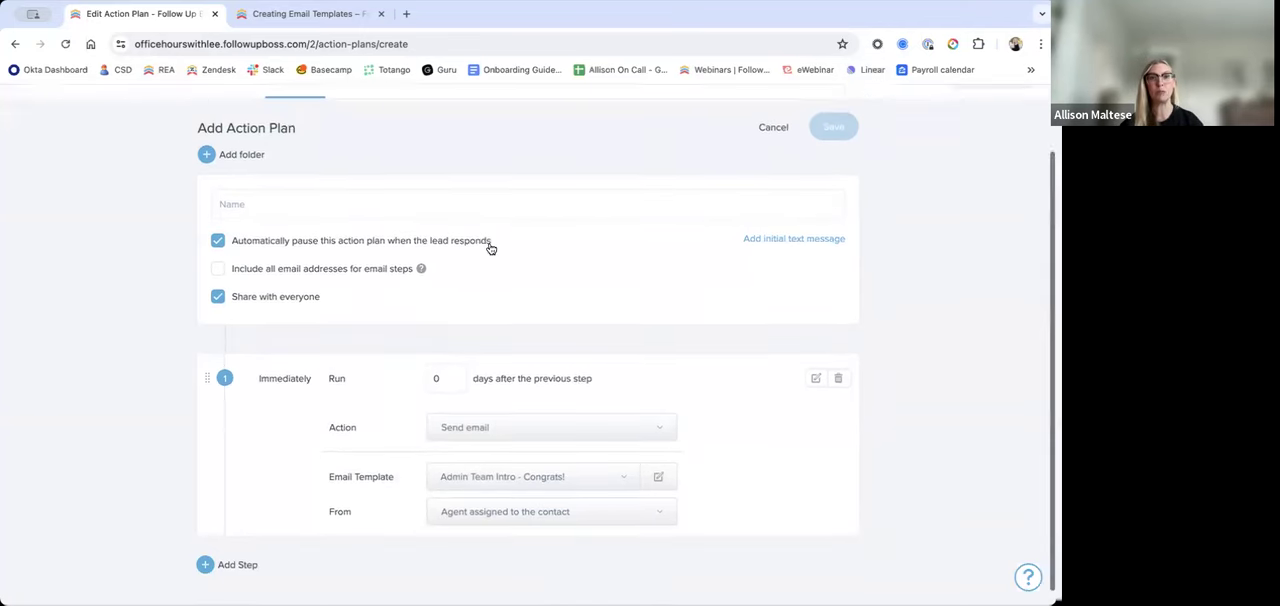
# Step: Open a recently viewed contact's record and look over its details and Action Plans section
pyautogui.click(631, 106)
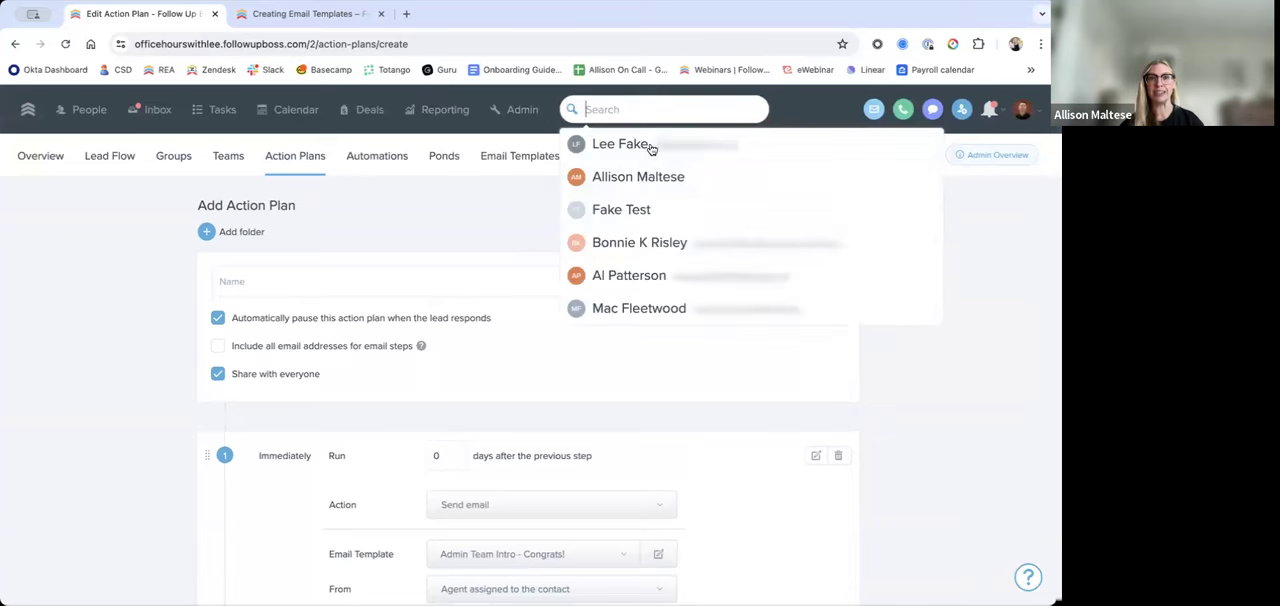
pyautogui.click(651, 177)
pyautogui.scroll(-2, 886, 515)
pyautogui.scroll(5, 886, 515)
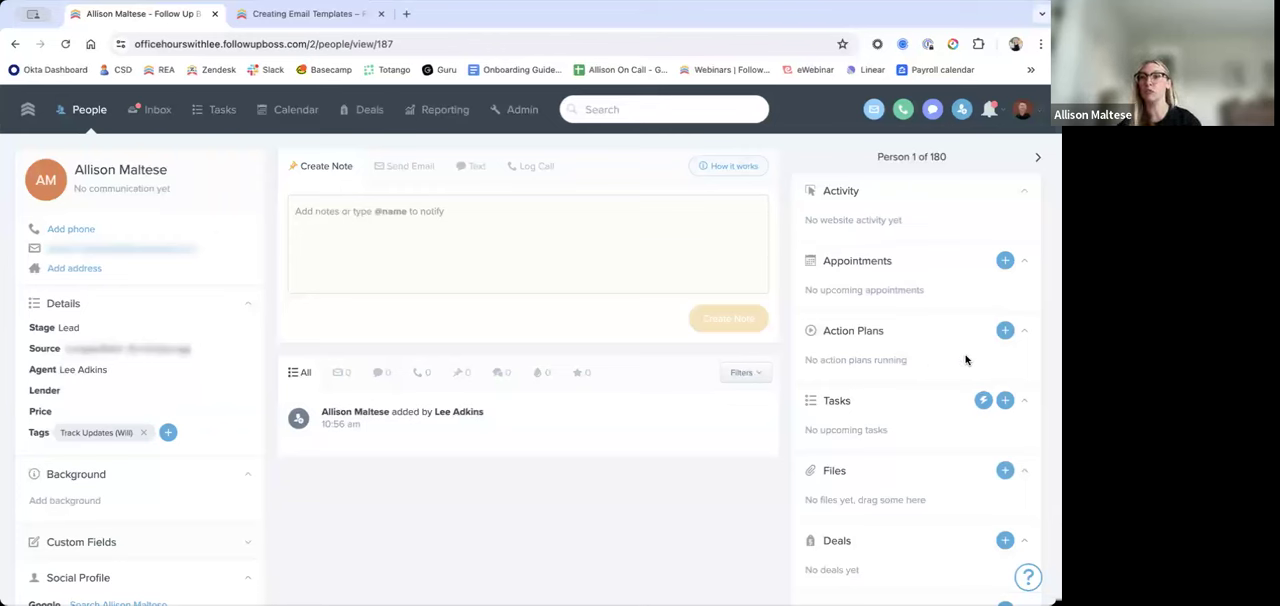
pyautogui.click(300, 13)
pyautogui.click(116, 17)
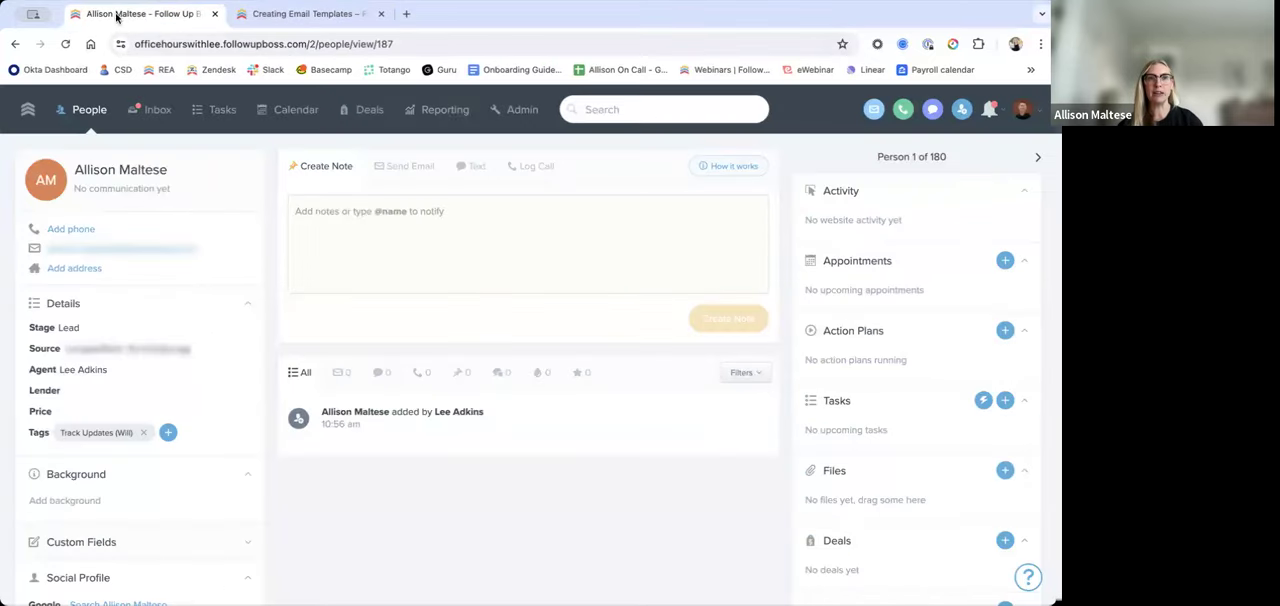
# Step: Start a new action plan and toggle its automatic pause when the lead responds off and back on
pyautogui.click(519, 110)
pyautogui.click(314, 160)
pyautogui.click(912, 213)
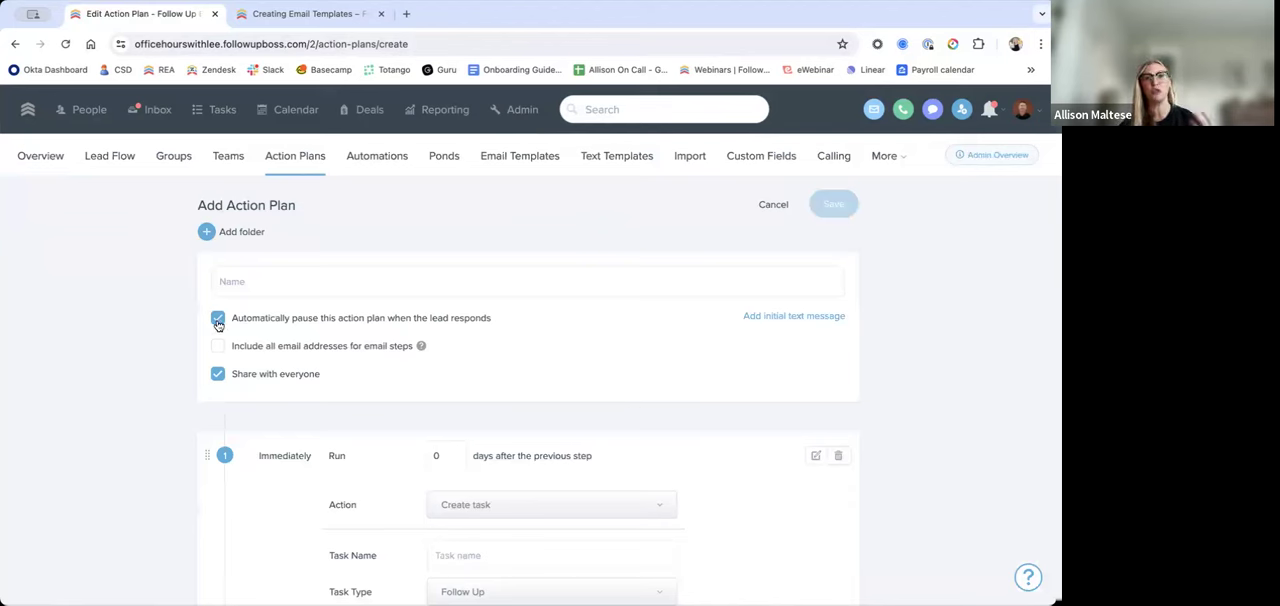
pyautogui.click(218, 320)
pyautogui.click(218, 320)
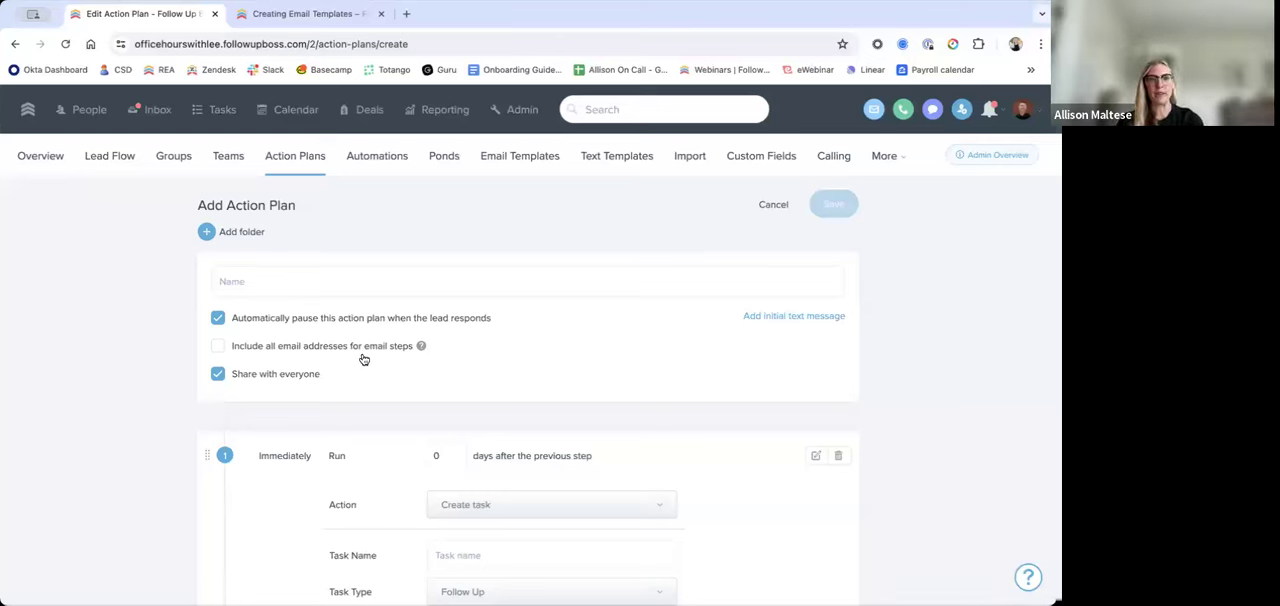
pyautogui.moveTo(419, 347)
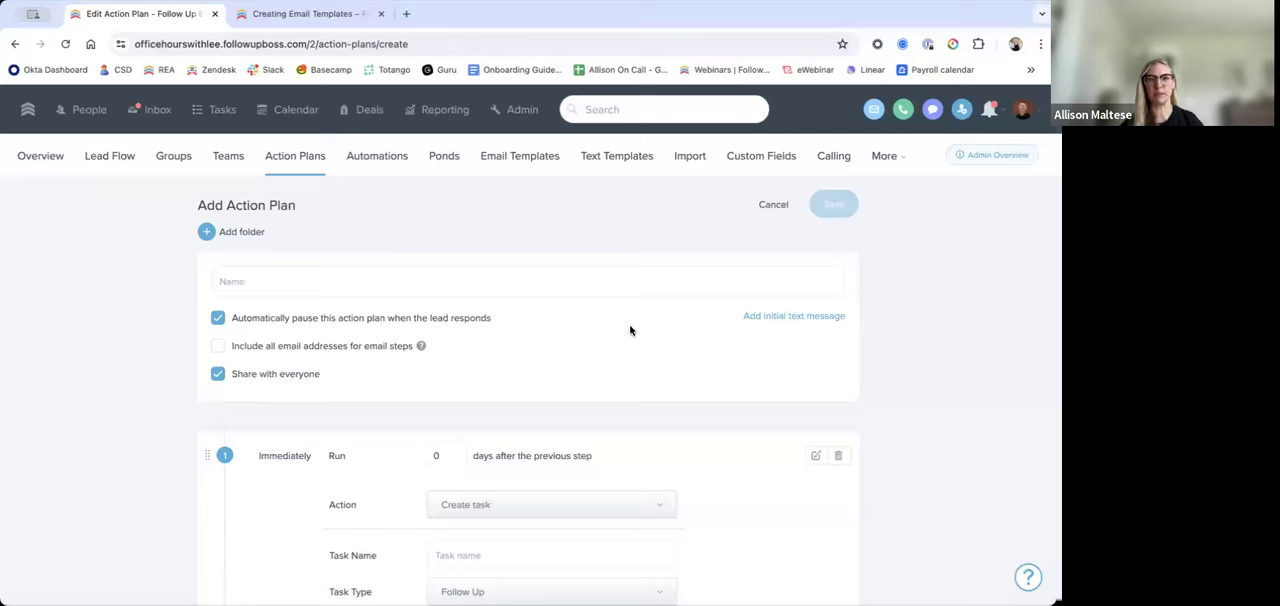
# Step: Set the first step's action to Send email and choose the Buyer Lead - Appointment Opening template by searching for "buyer"
pyautogui.scroll(-1, 620, 390)
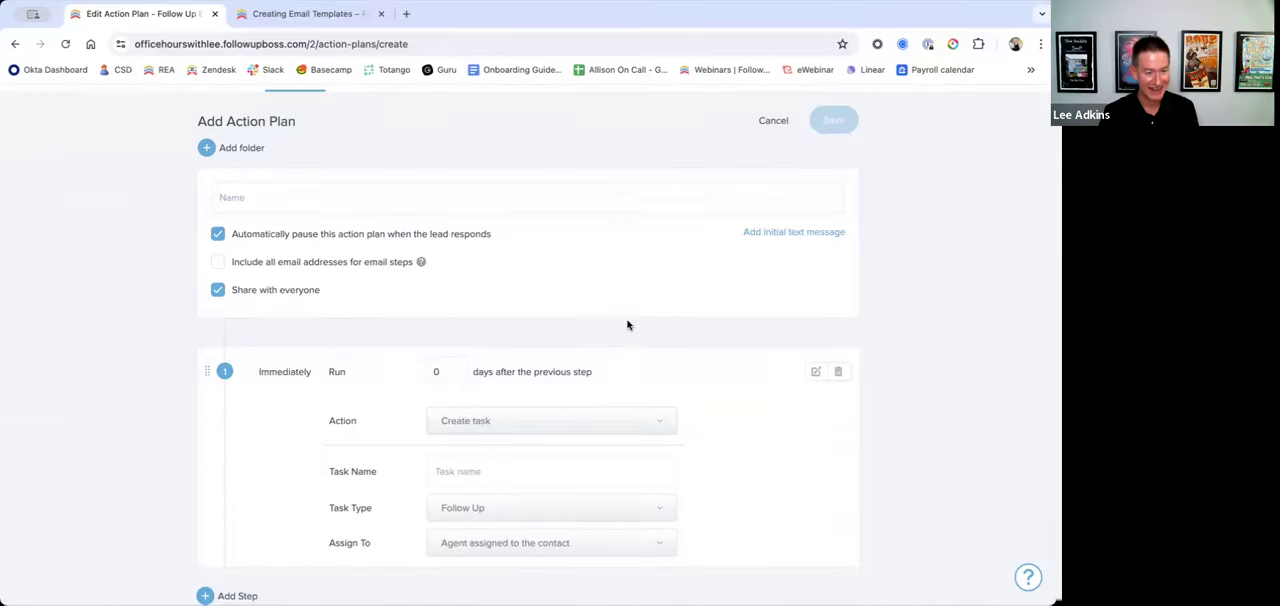
pyautogui.scroll(-1, 628, 323)
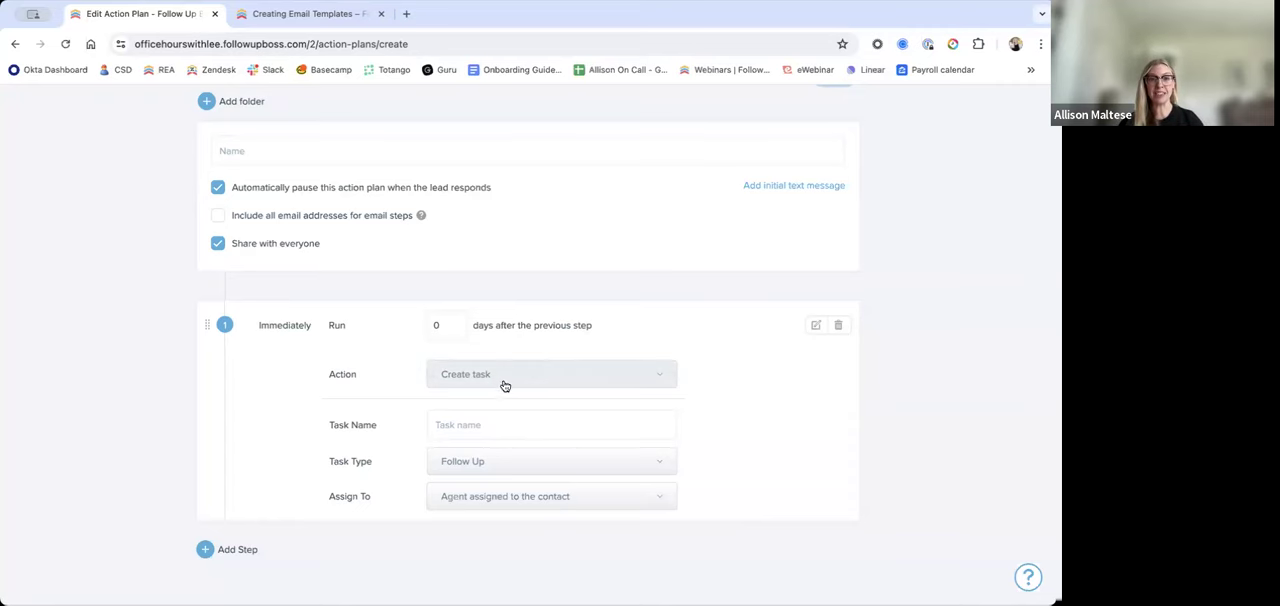
pyautogui.scroll(3, 420, 340)
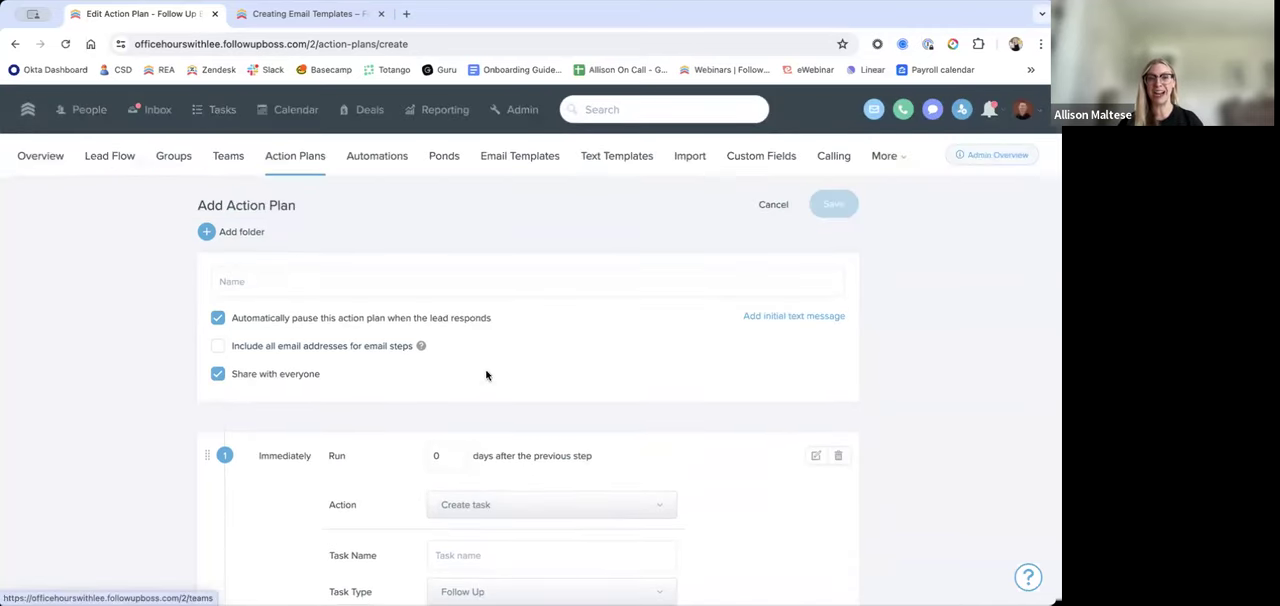
pyautogui.scroll(-2, 490, 390)
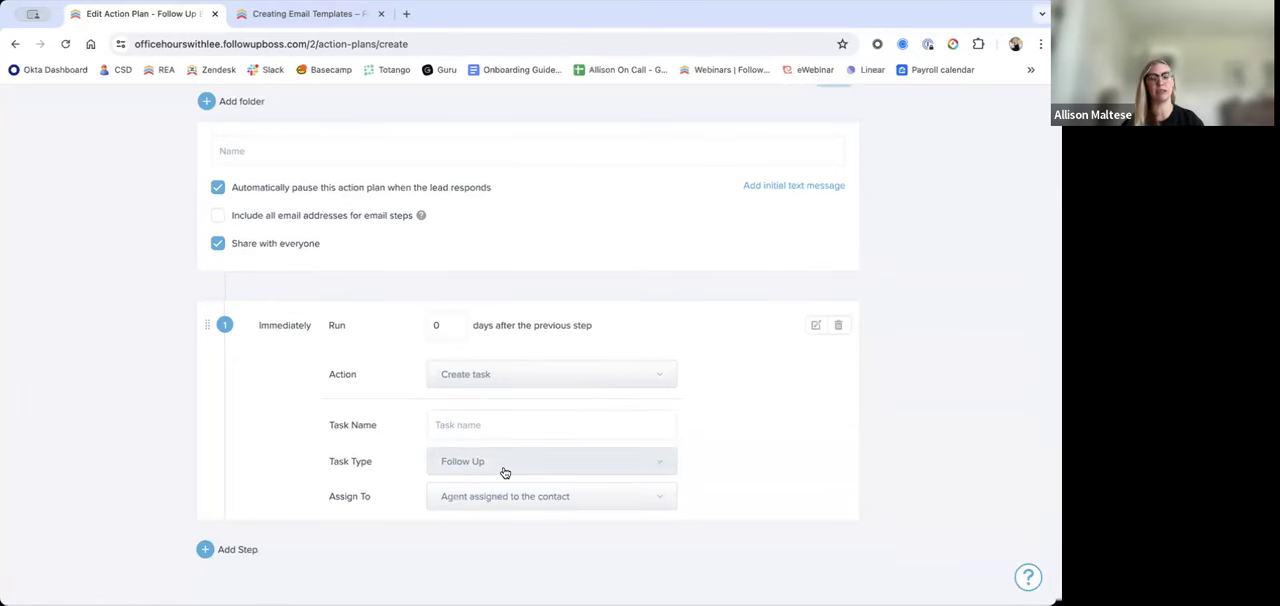
pyautogui.click(623, 375)
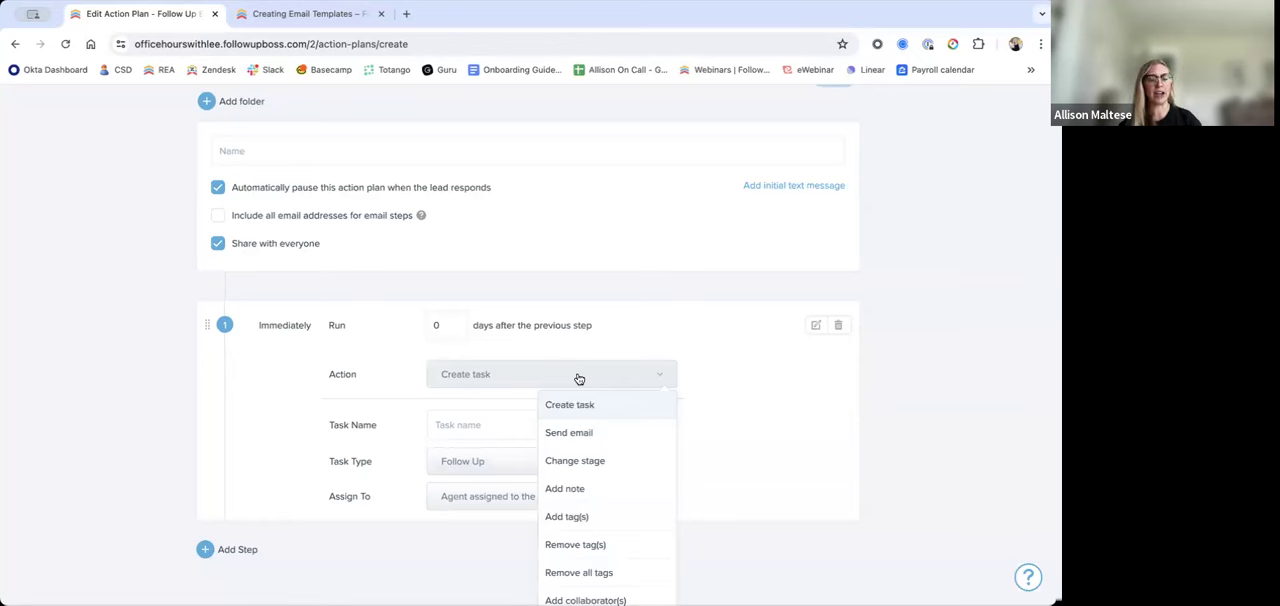
pyautogui.click(594, 435)
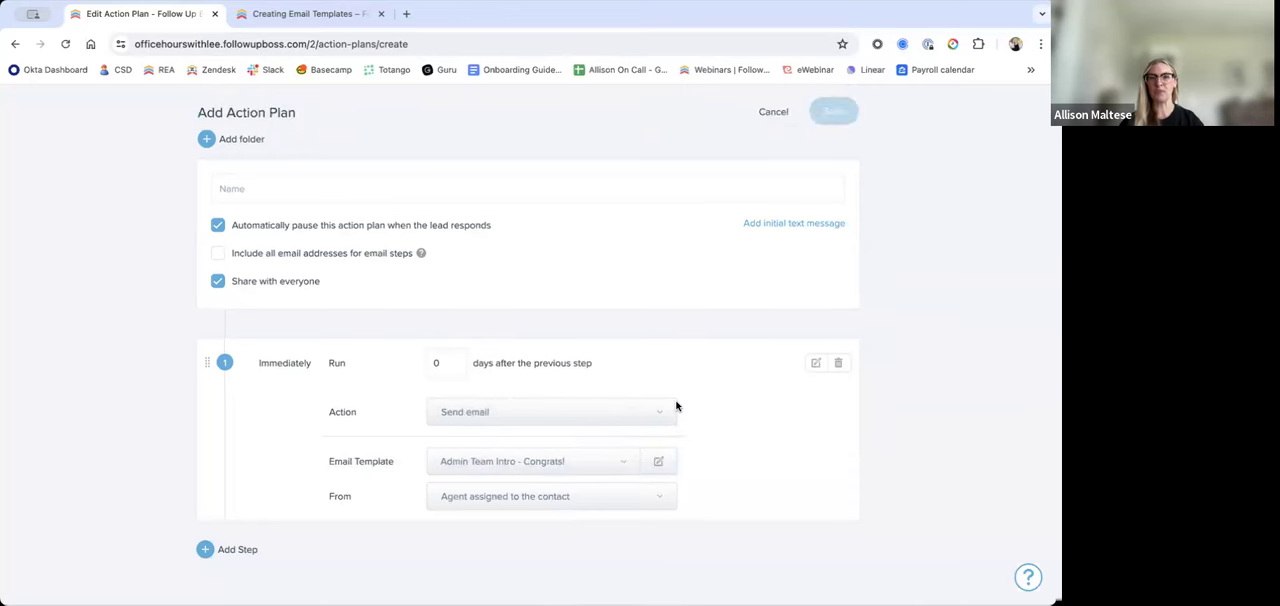
pyautogui.click(562, 464)
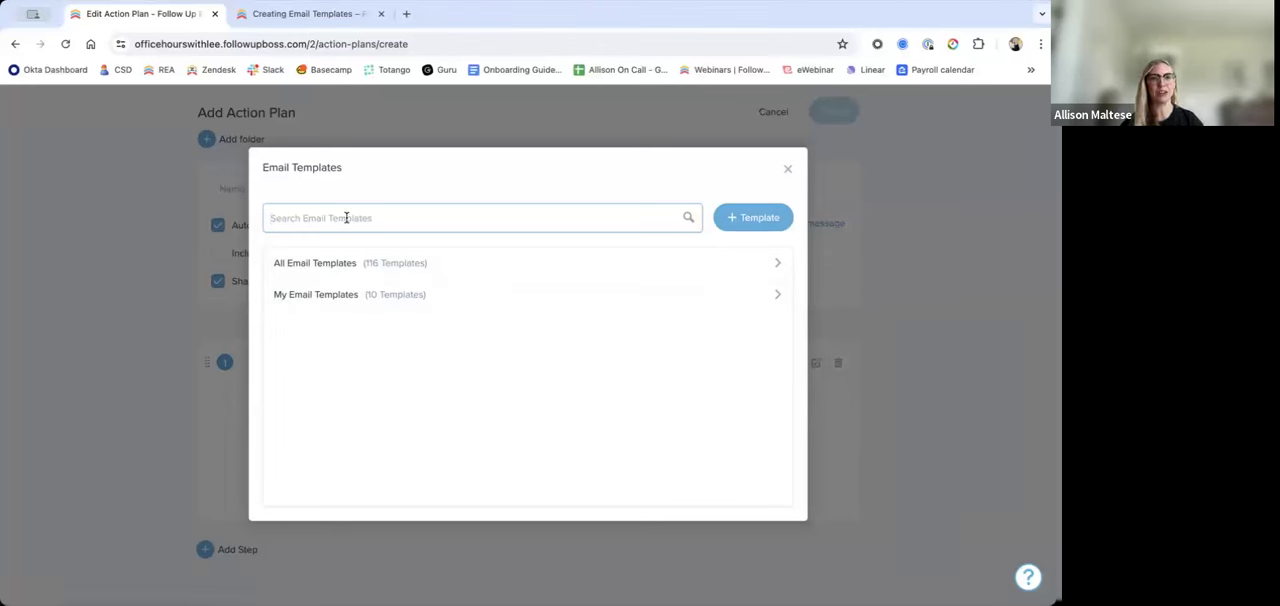
pyautogui.write('buyer')
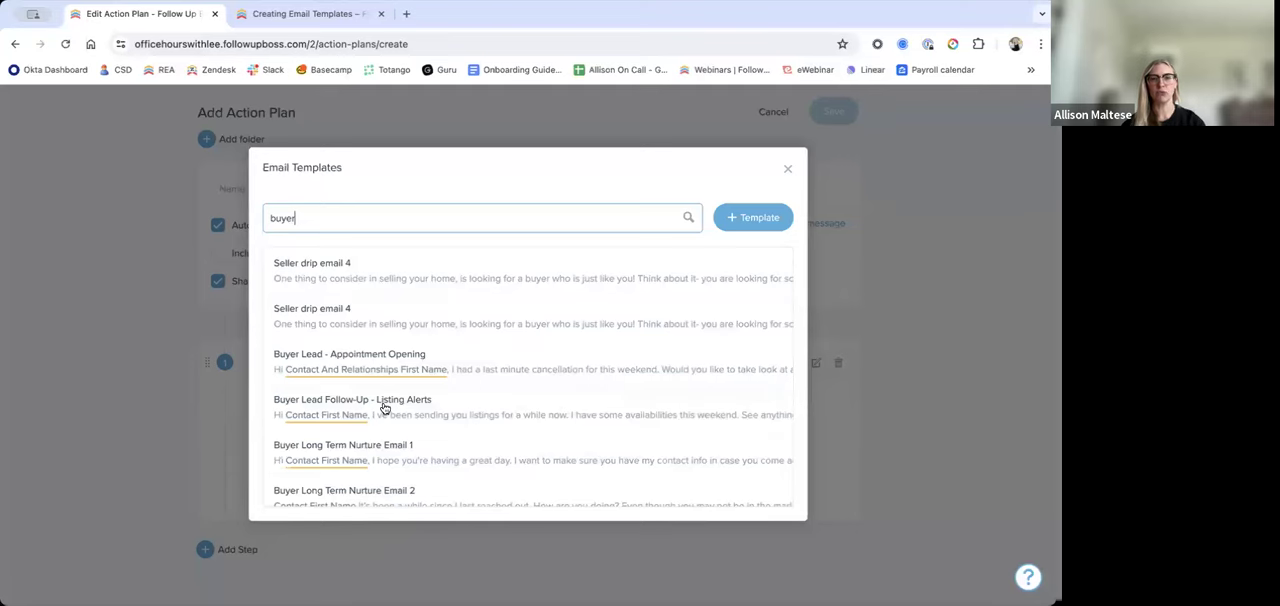
pyautogui.click(594, 374)
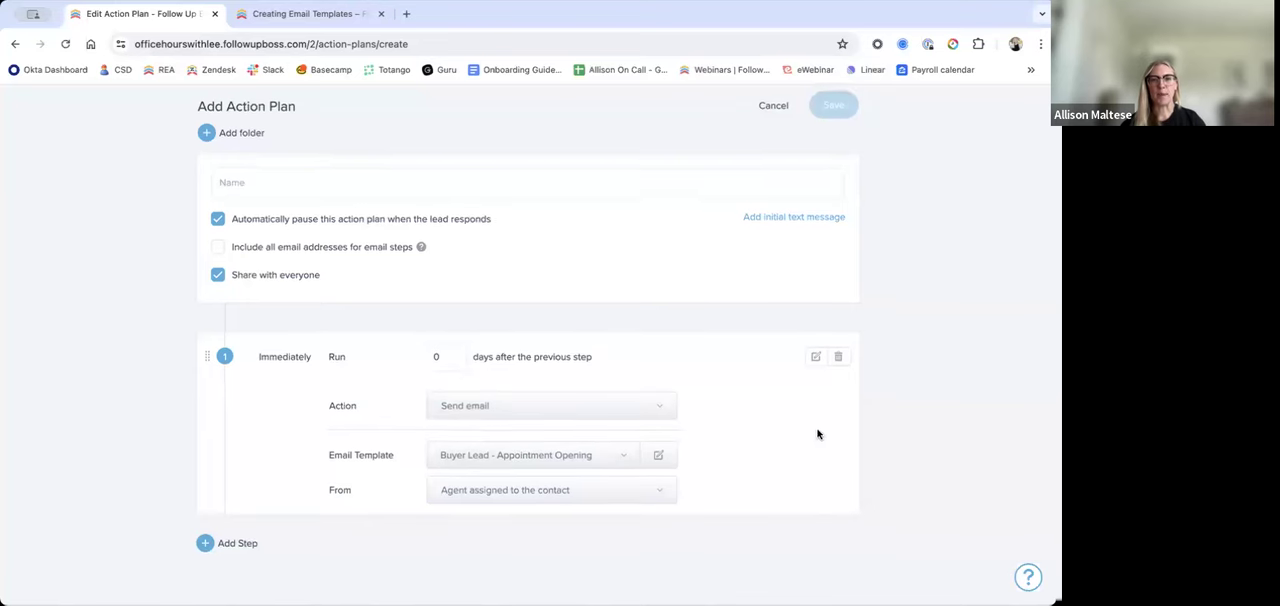
# Step: Review the sender choices for the first step's email and select a specific team member as the From person
pyautogui.click(661, 506)
pyautogui.scroll(-3, 739, 530)
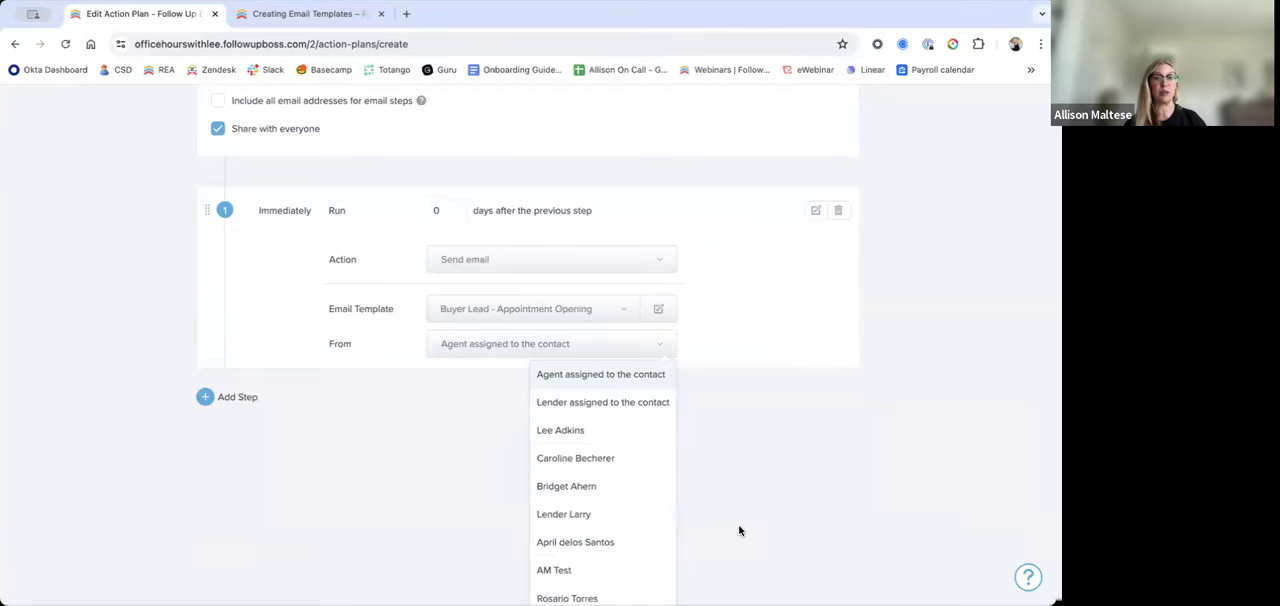
pyautogui.click(623, 349)
pyautogui.scroll(3, 610, 400)
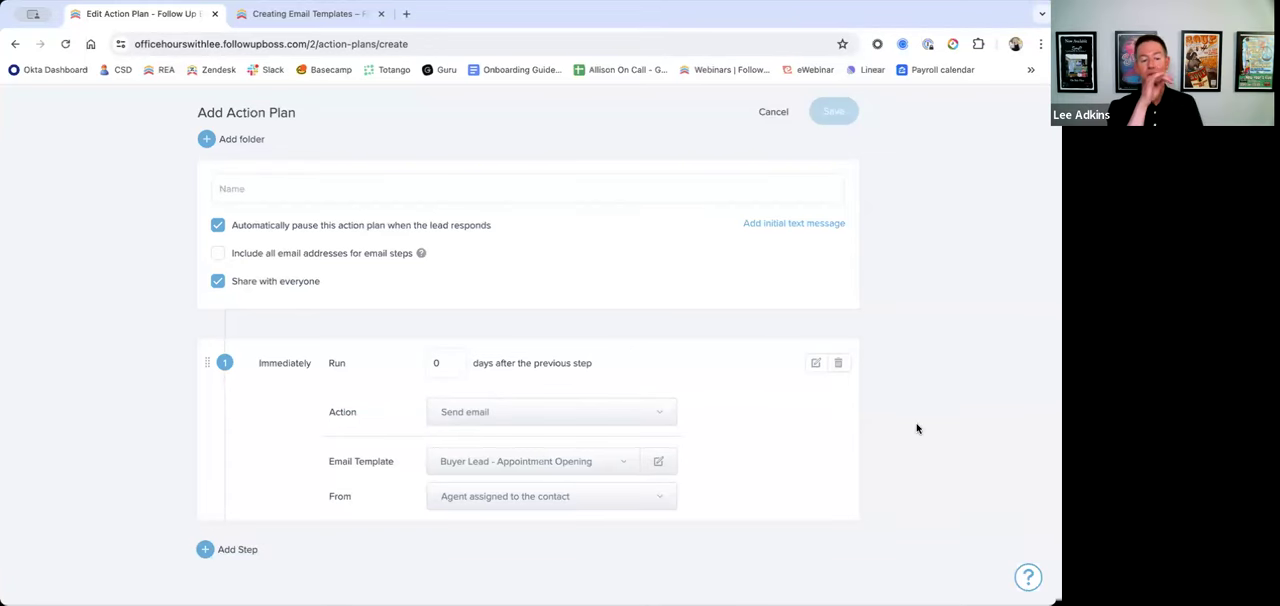
pyautogui.click(662, 496)
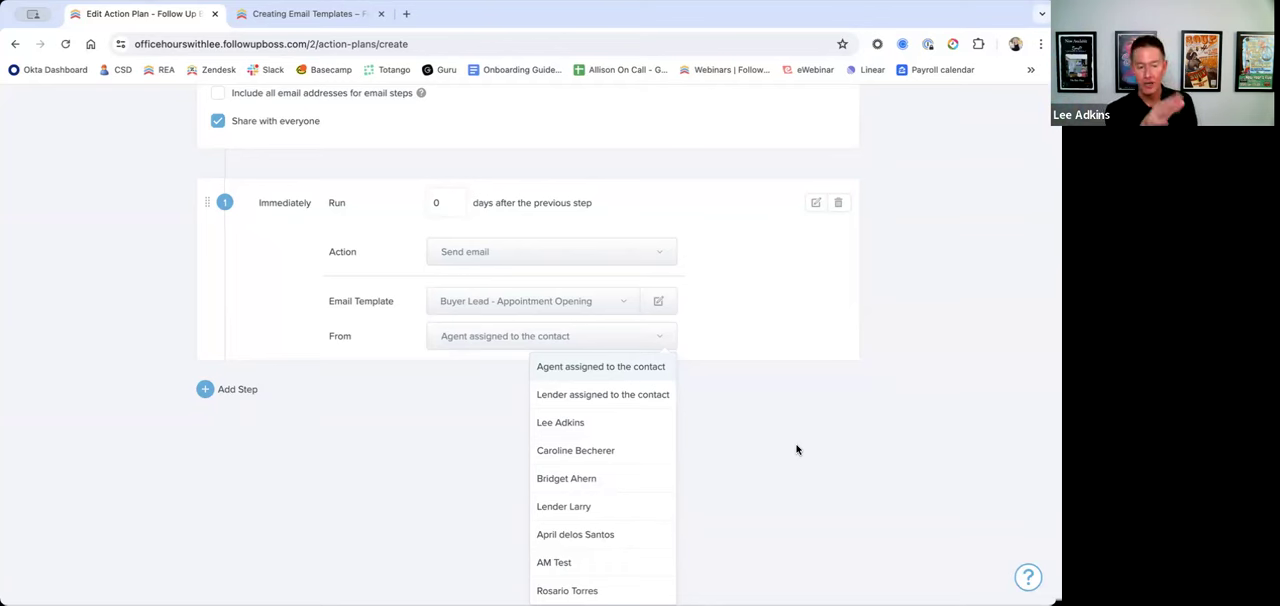
pyautogui.click(614, 450)
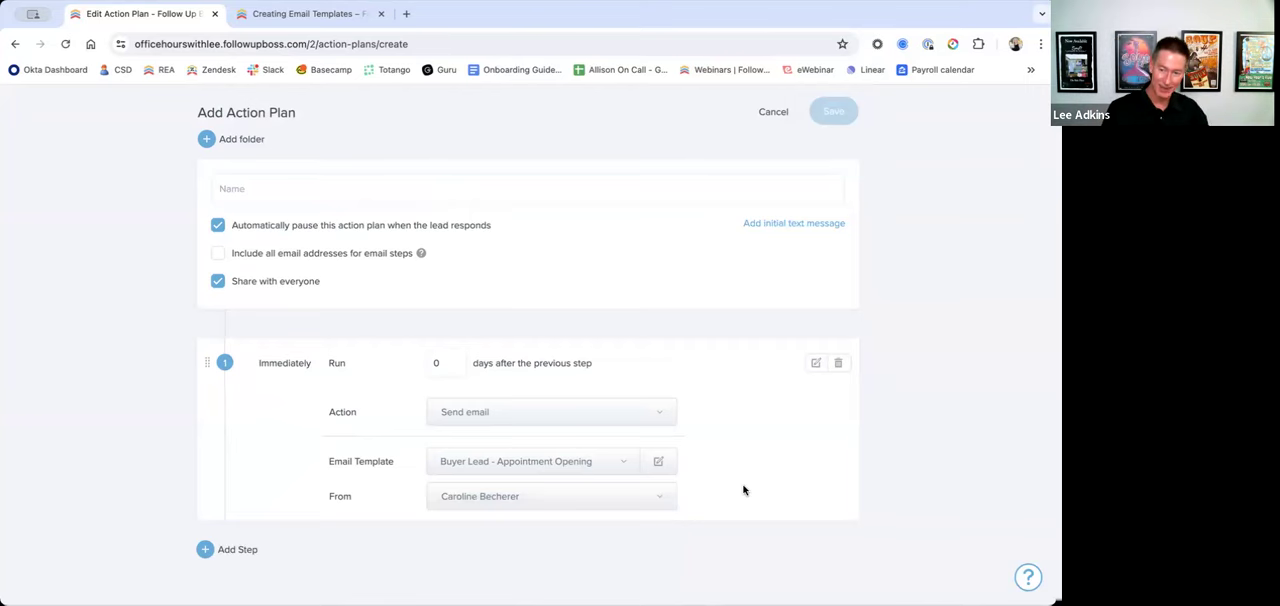
# Step: Switch the first step's action to Create task, look through the other available actions, and set it back to Send email
pyautogui.click(565, 419)
pyautogui.click(580, 443)
pyautogui.scroll(-2, 766, 497)
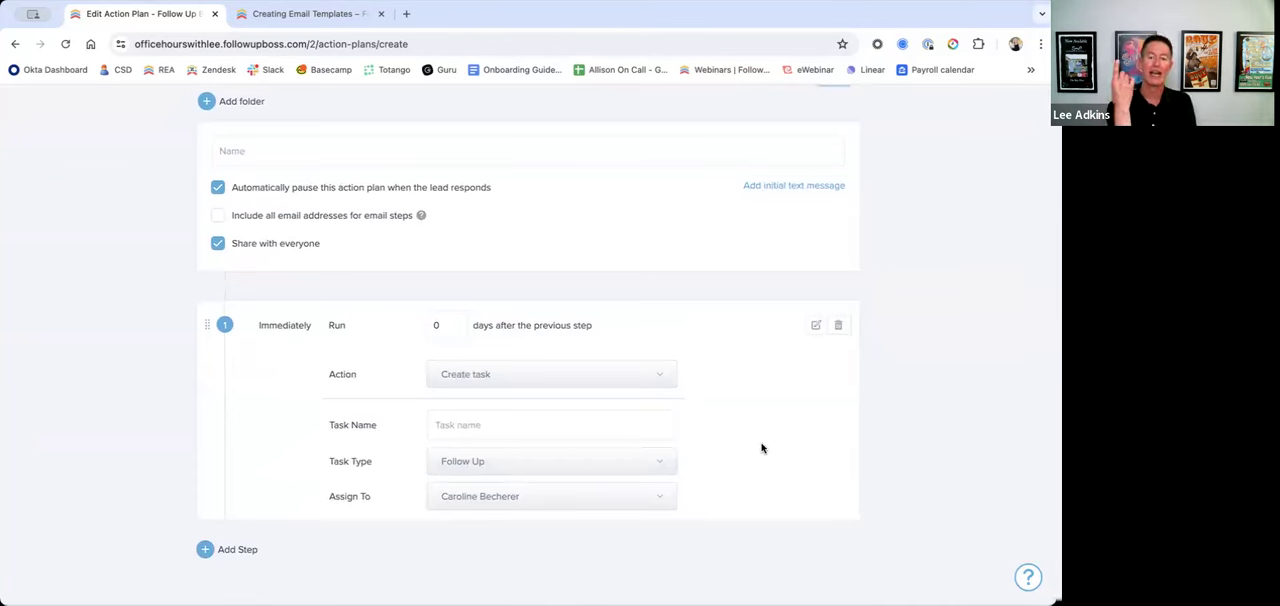
pyautogui.click(645, 378)
pyautogui.scroll(-1, 757, 463)
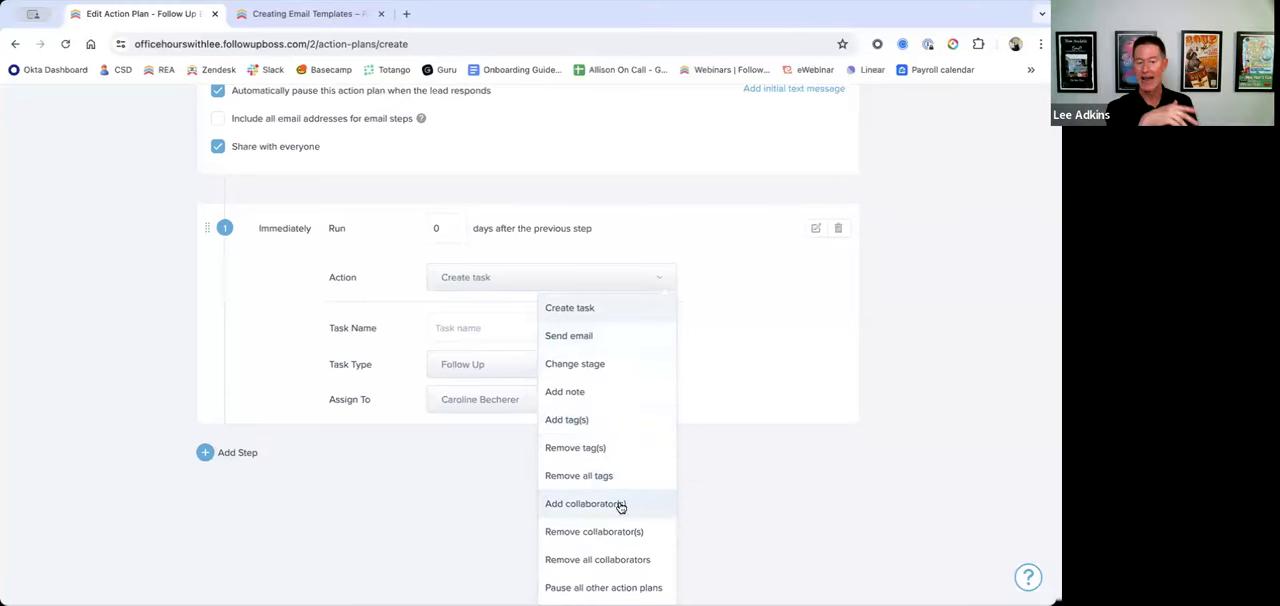
pyautogui.scroll(-1, 650, 509)
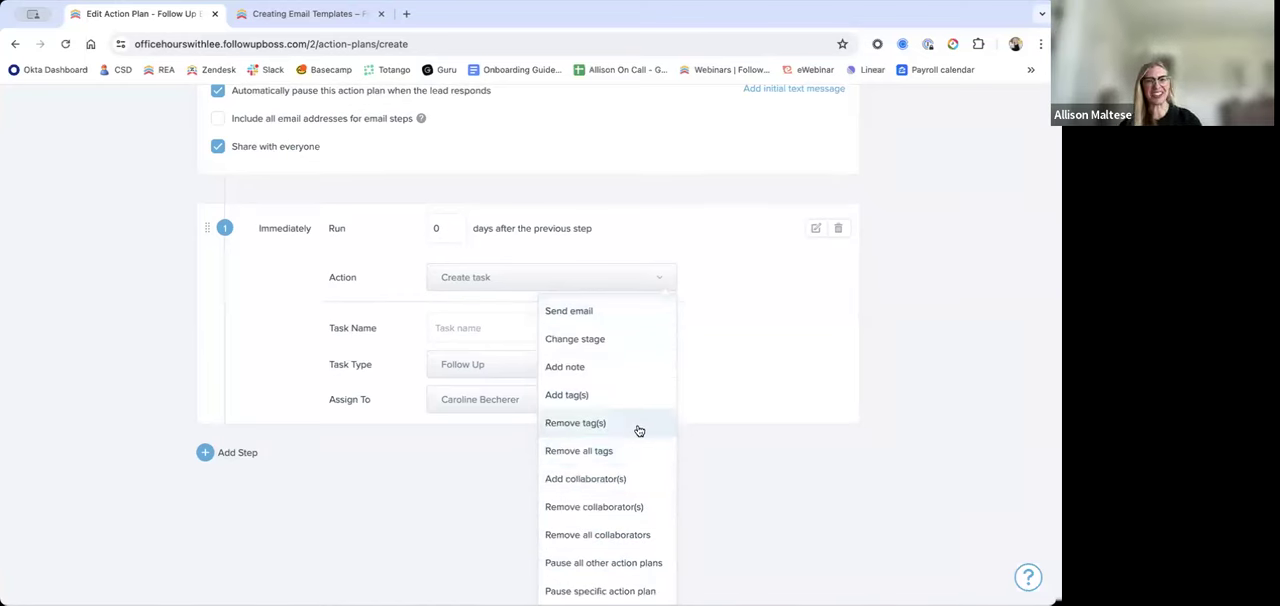
pyautogui.scroll(1, 636, 429)
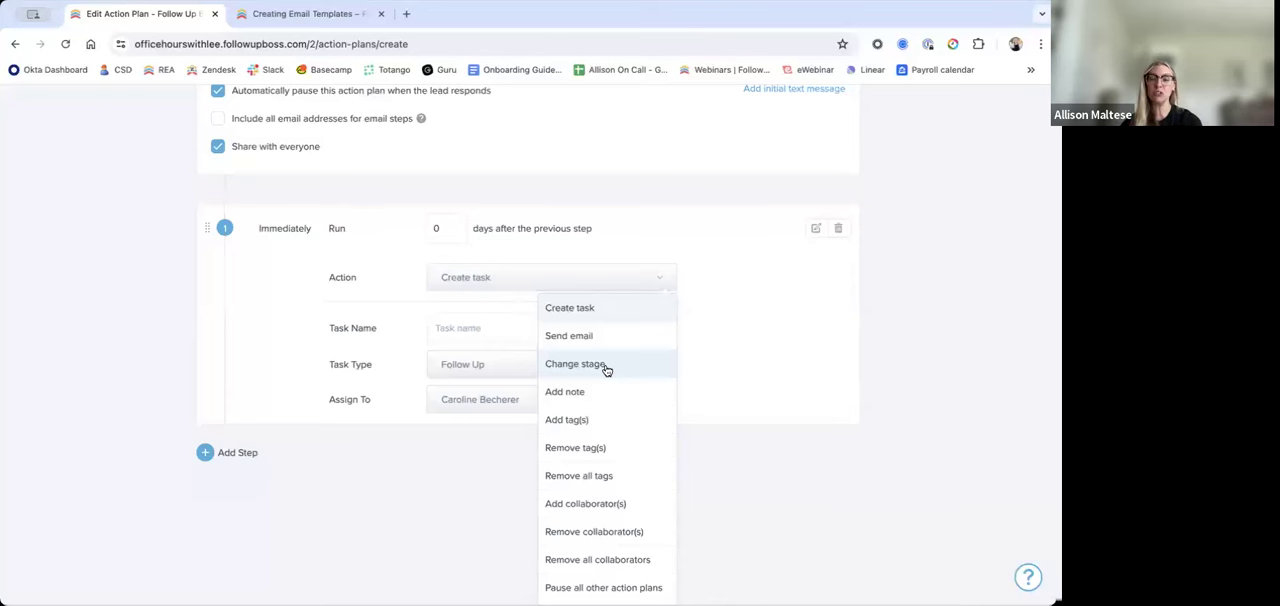
pyautogui.scroll(1, 759, 321)
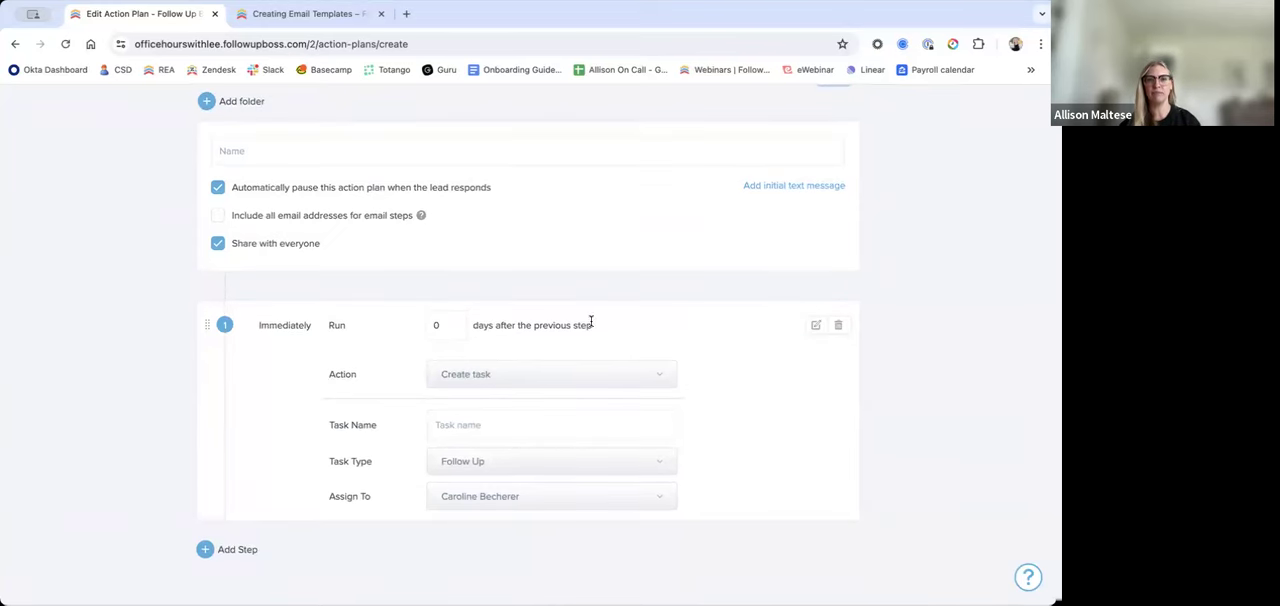
pyautogui.click(525, 378)
pyautogui.click(565, 428)
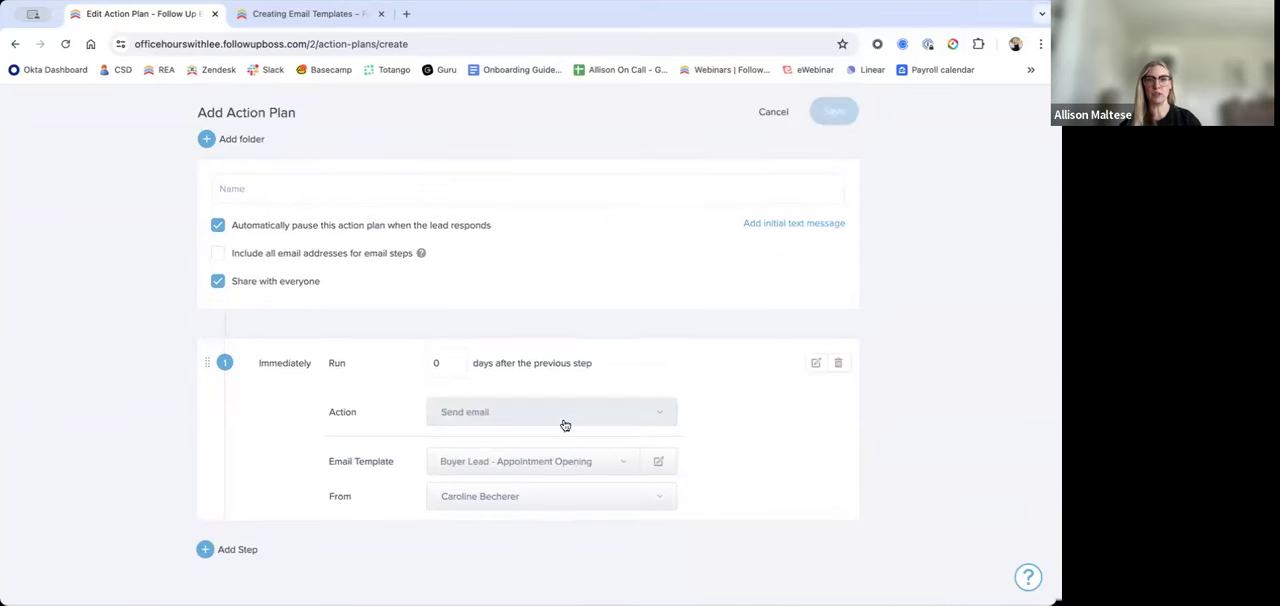
# Step: Add a second step that creates a task named "call lead" and check its timing label
pyautogui.click(239, 551)
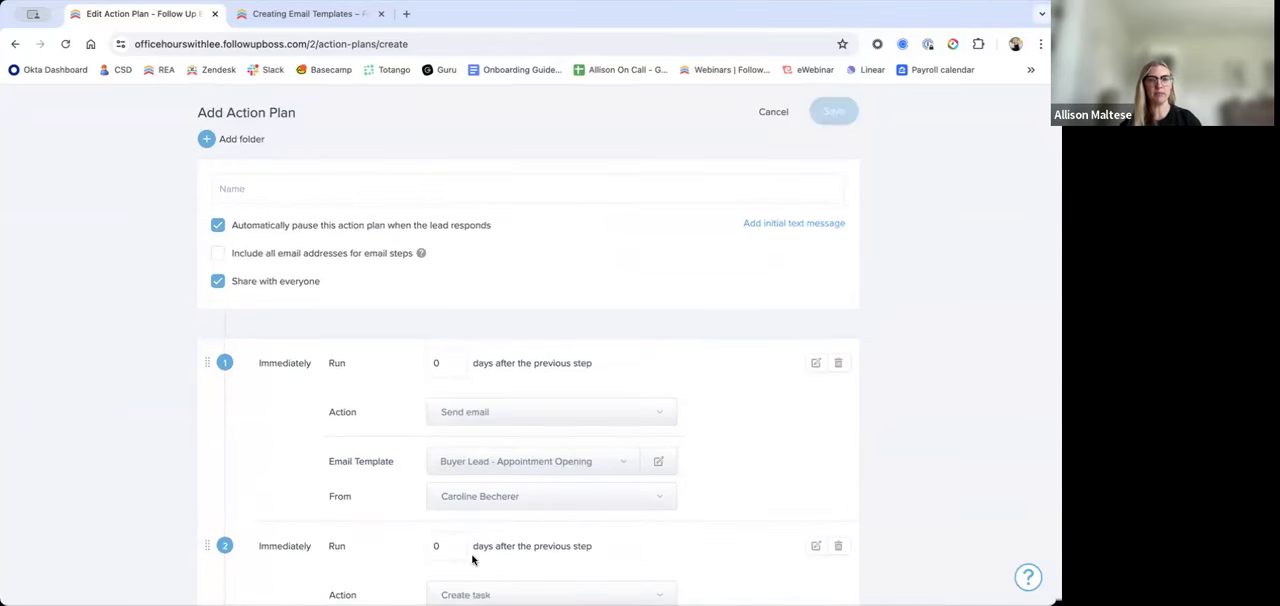
pyautogui.scroll(-3, 790, 495)
pyautogui.doubleClick(436, 325)
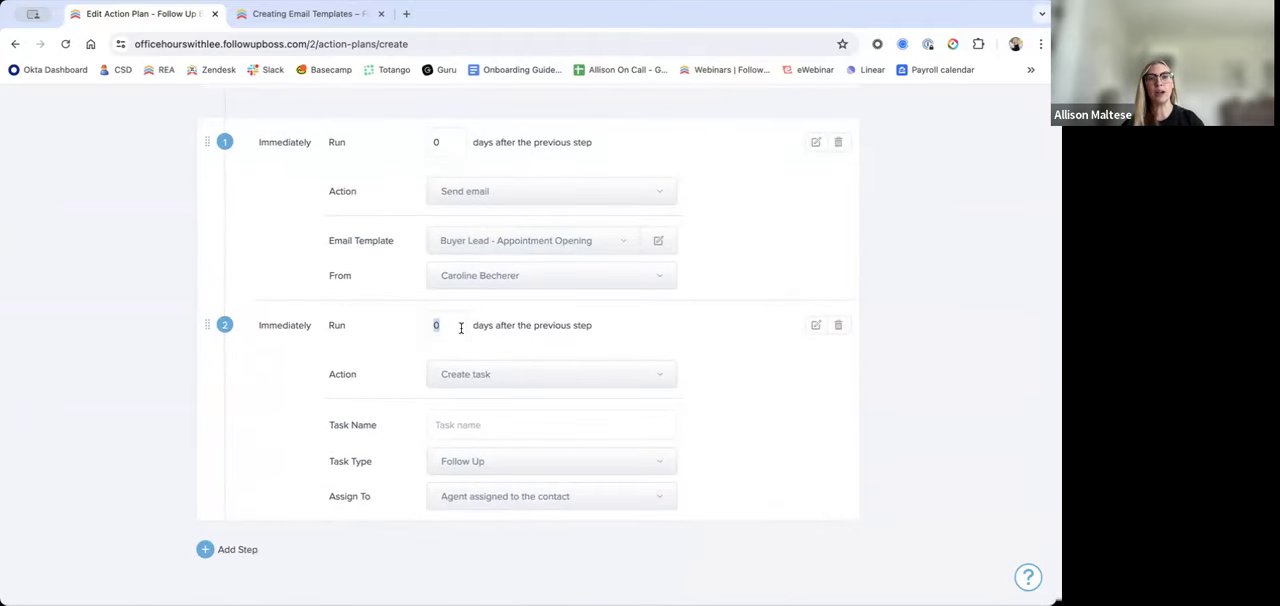
pyautogui.click(731, 279)
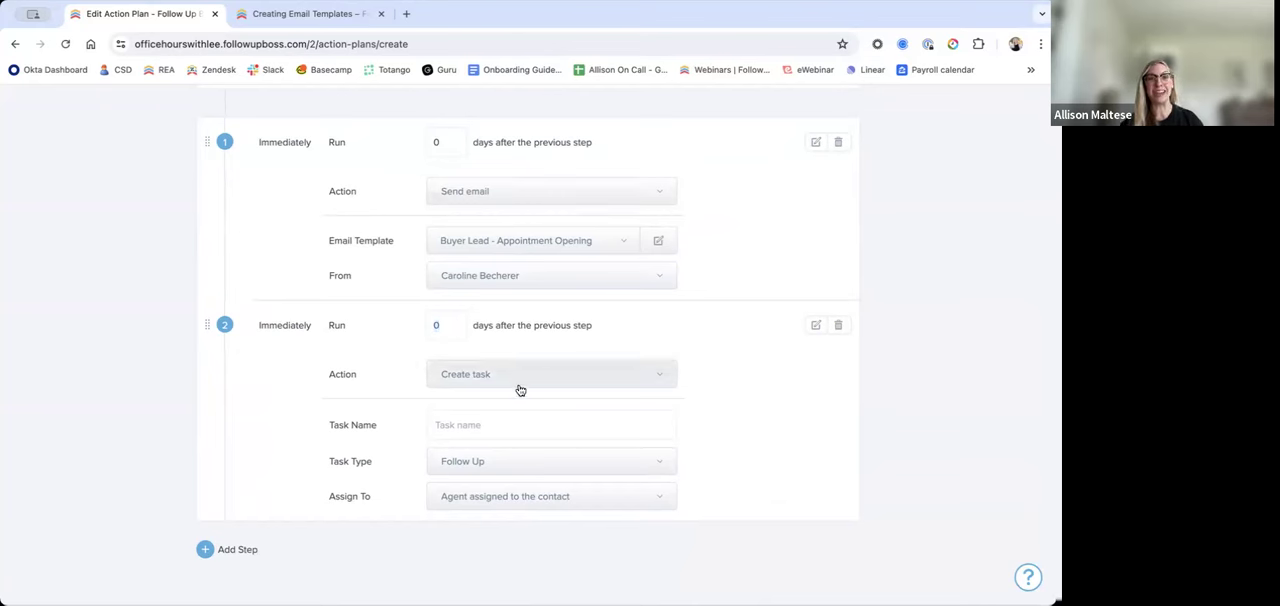
pyautogui.click(517, 424)
pyautogui.write('call lead')
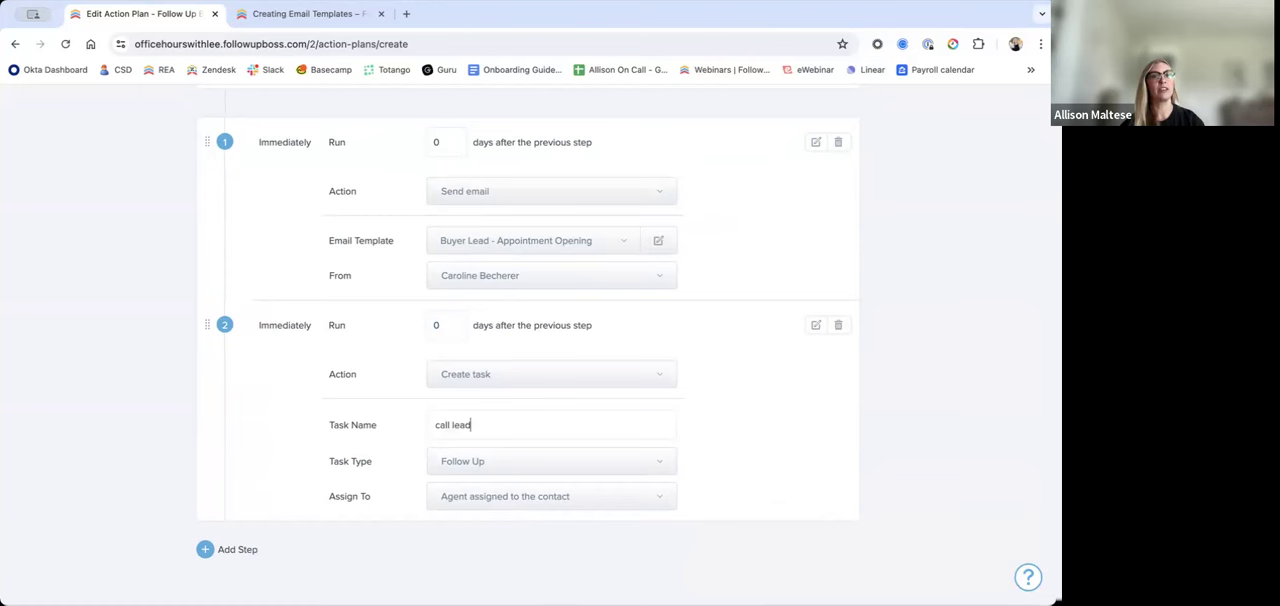
pyautogui.moveTo(318, 330); pyautogui.dragTo(243, 328)
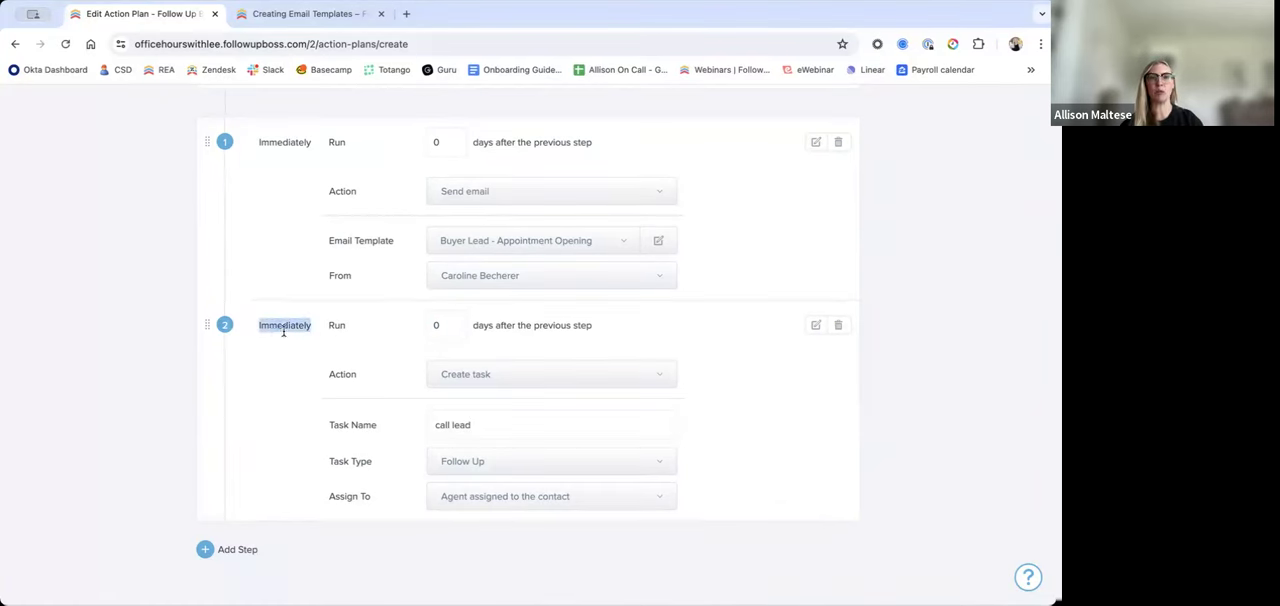
pyautogui.click(283, 329)
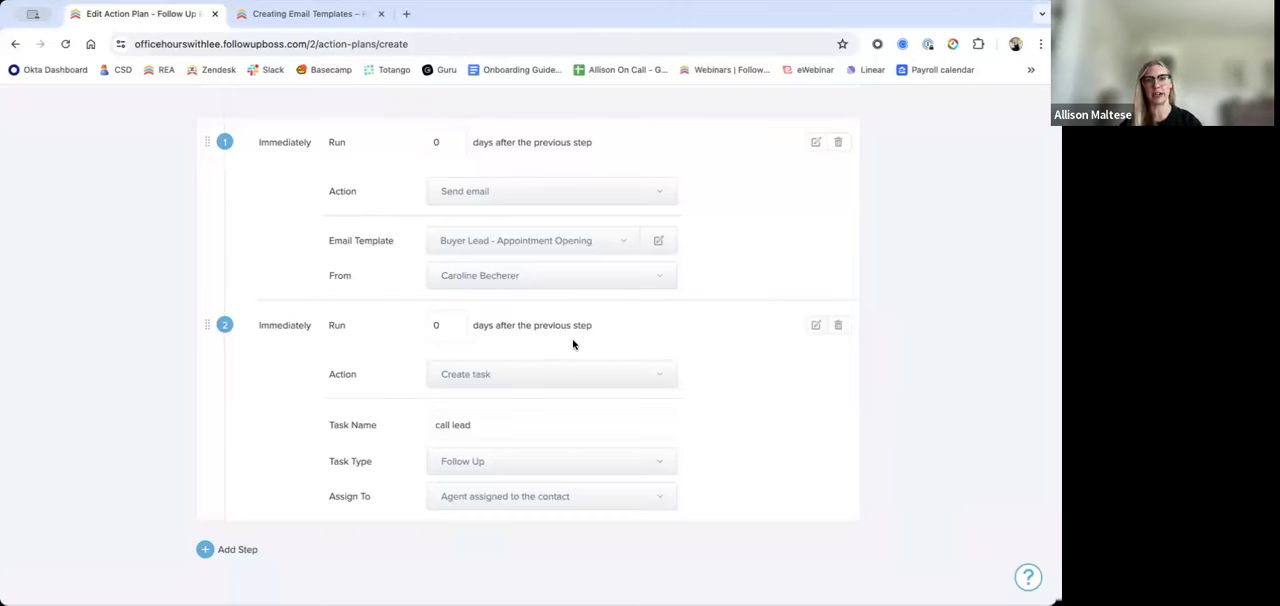
# Step: Change the second step's action to Send email and set it to run 3 days after the previous step
pyautogui.click(594, 378)
pyautogui.click(600, 436)
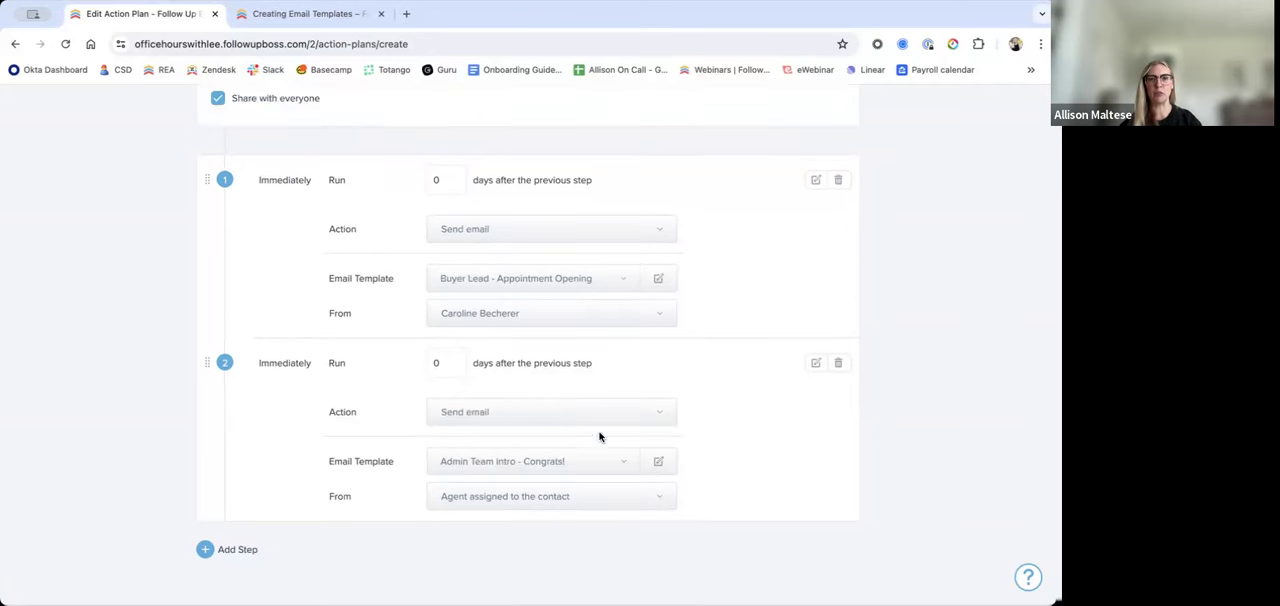
pyautogui.moveTo(456, 364); pyautogui.dragTo(388, 360)
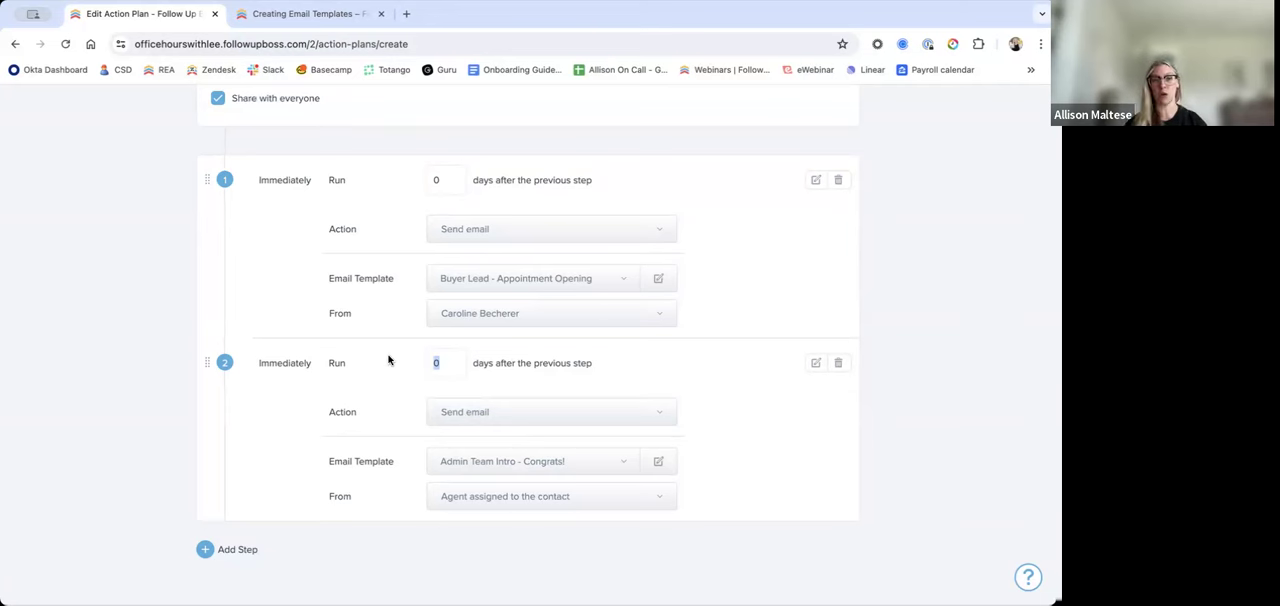
pyautogui.write('3')
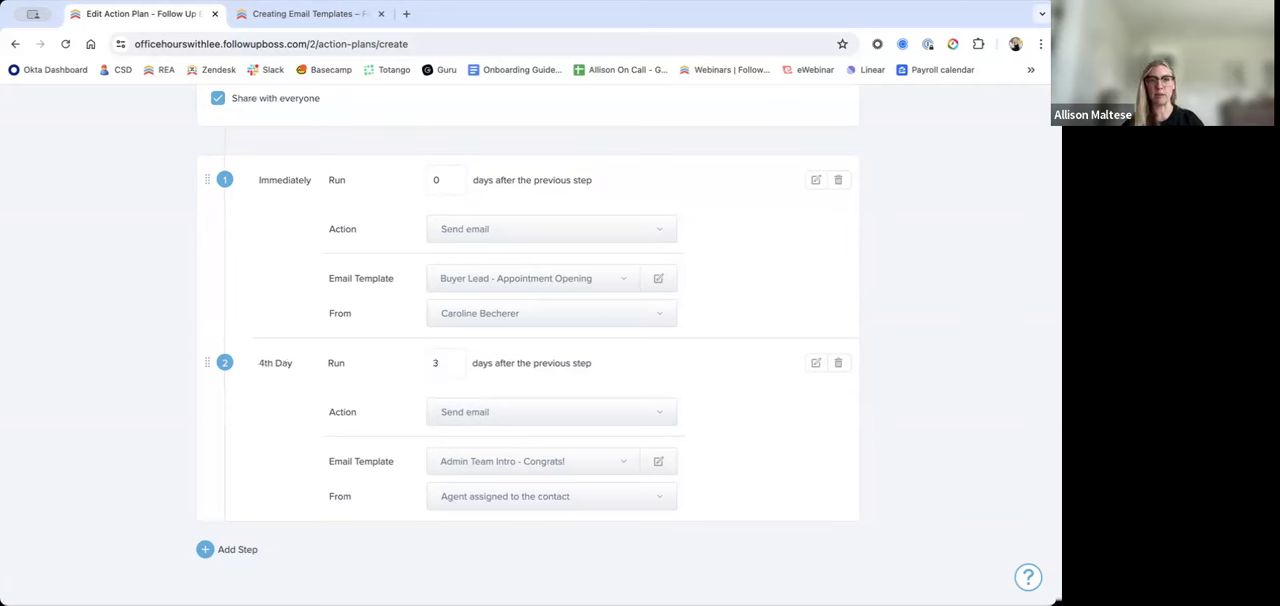
pyautogui.moveTo(297, 366); pyautogui.dragTo(254, 369)
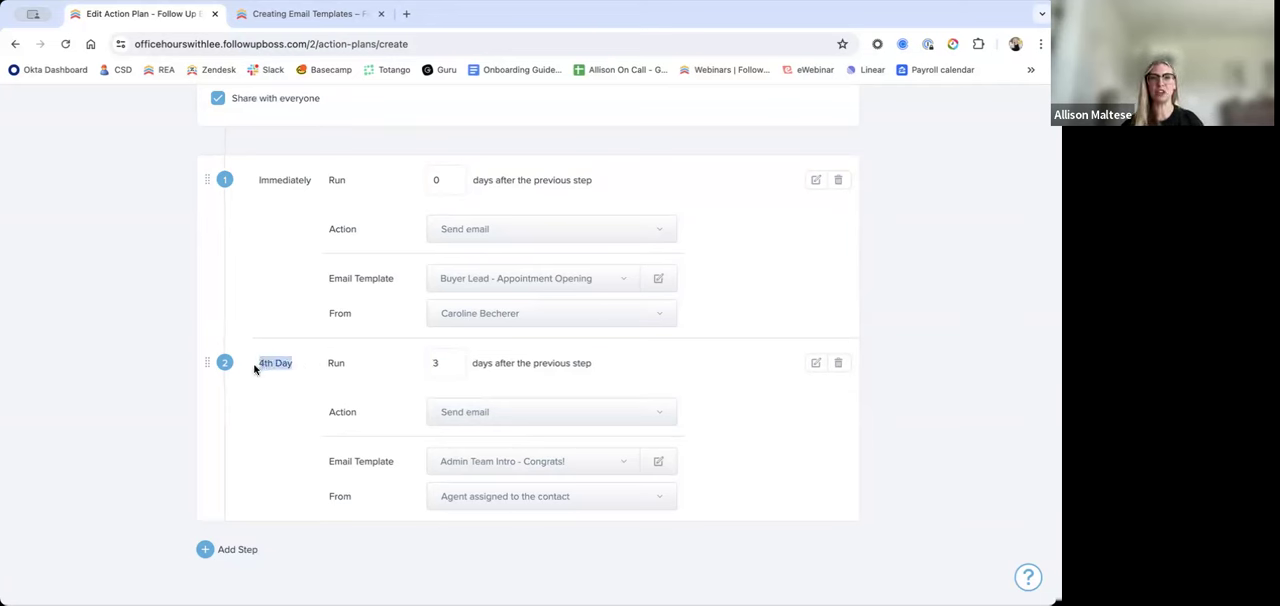
pyautogui.click(266, 372)
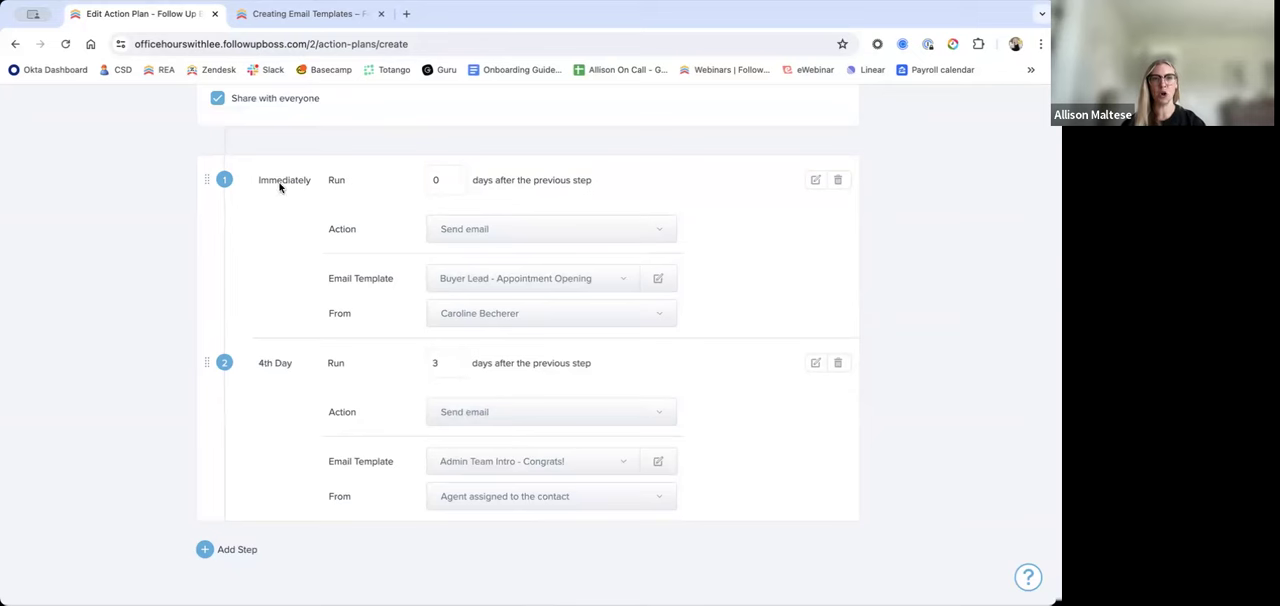
pyautogui.moveTo(294, 365); pyautogui.dragTo(255, 370)
pyautogui.click(288, 391)
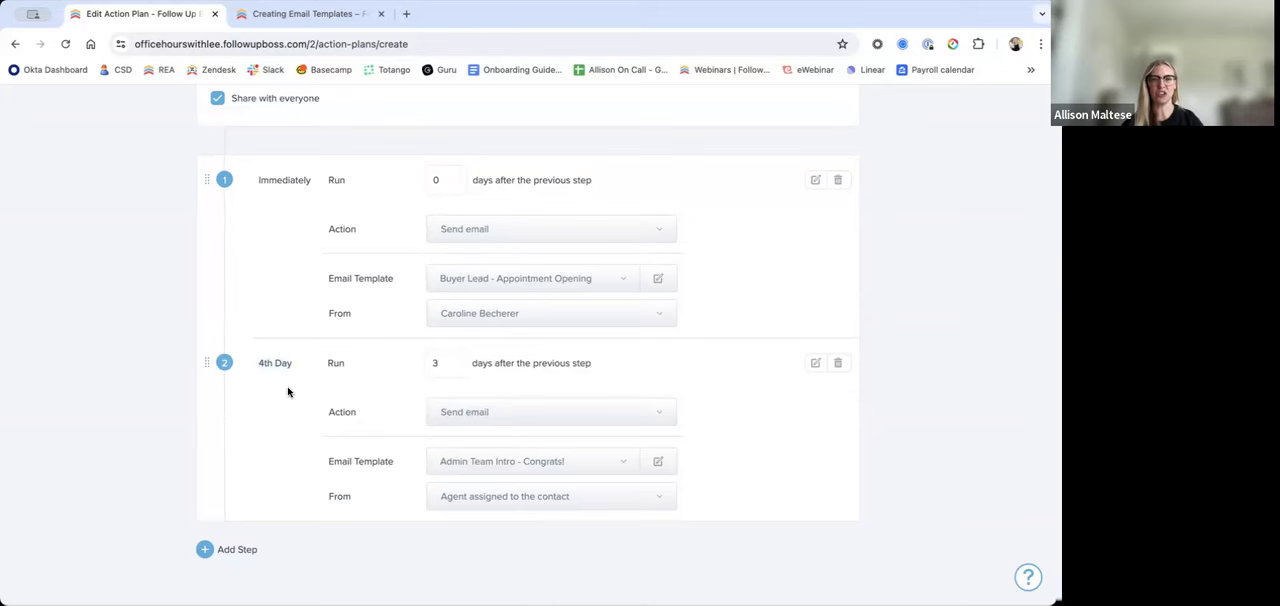
# Step: Set the second step's action back to Create task
pyautogui.scroll(1, 288, 391)
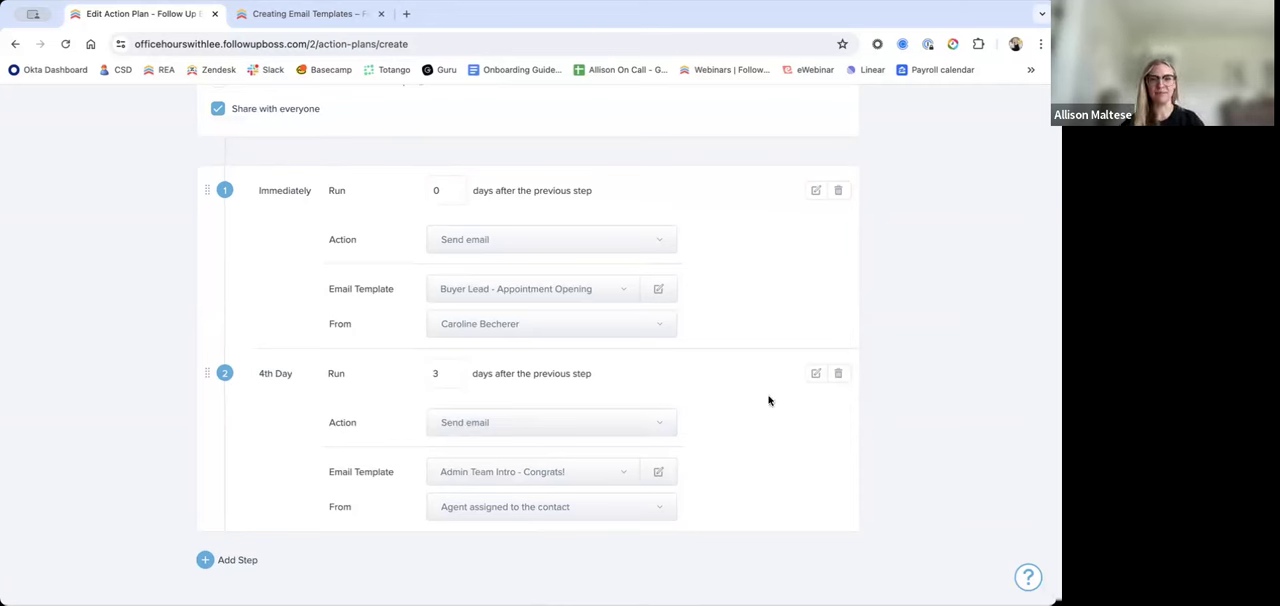
pyautogui.scroll(1, 772, 401)
pyautogui.scroll(-1, 772, 401)
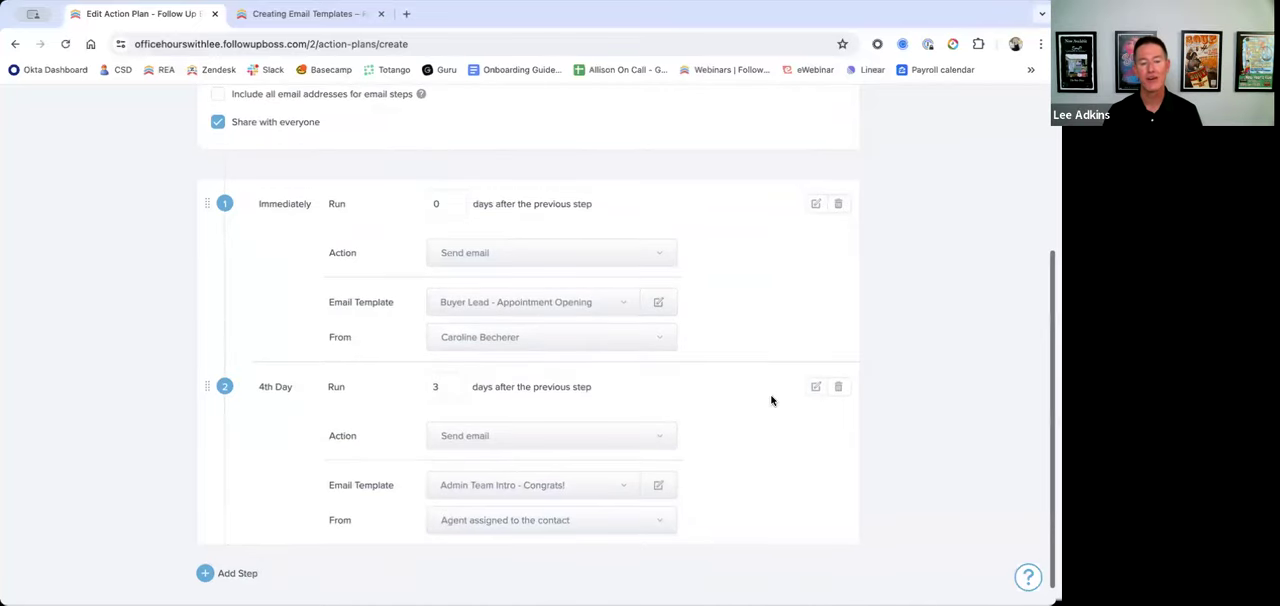
pyautogui.click(610, 441)
pyautogui.click(600, 465)
# Step: Name the action plan "Office Hours Test" and save it
pyautogui.scroll(2, 551, 483)
pyautogui.click(354, 131)
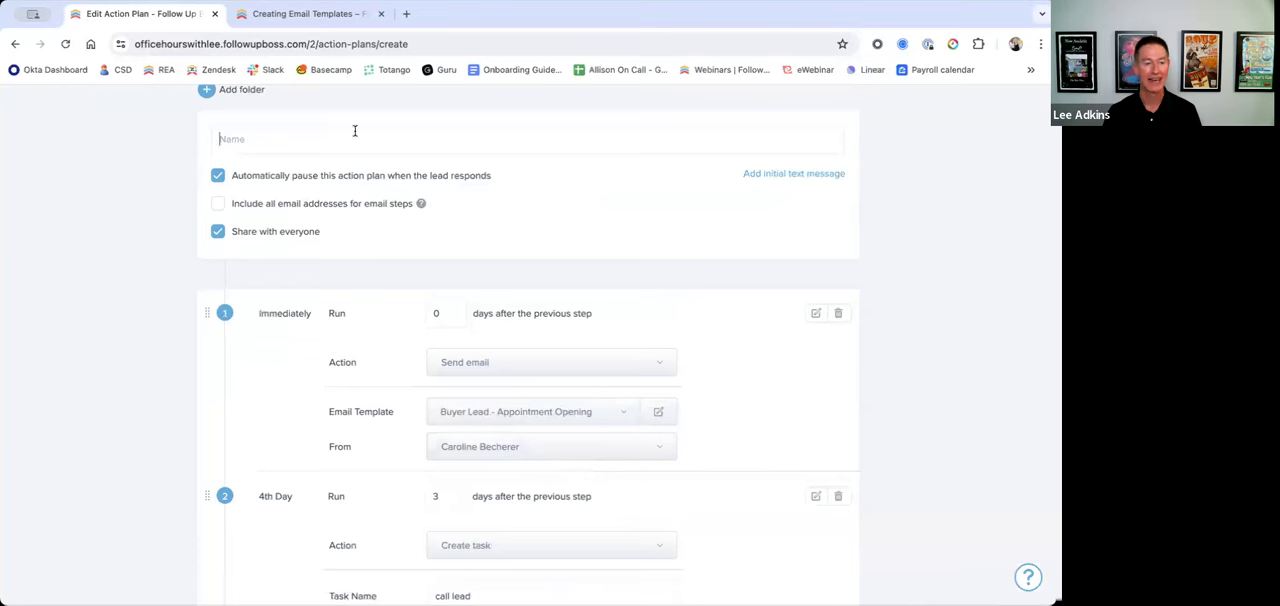
pyautogui.write('OFfice')
pyautogui.press('BackSpace')
pyautogui.press('BackSpace')
pyautogui.press('BackSpace')
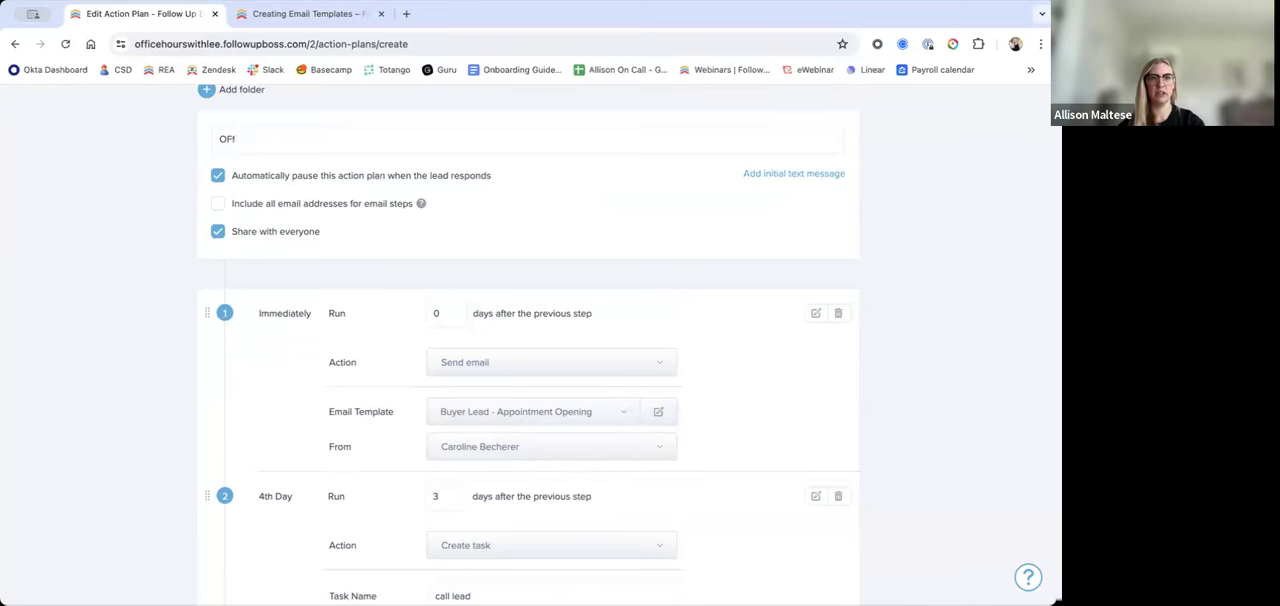
pyautogui.write('ice Hours Test')
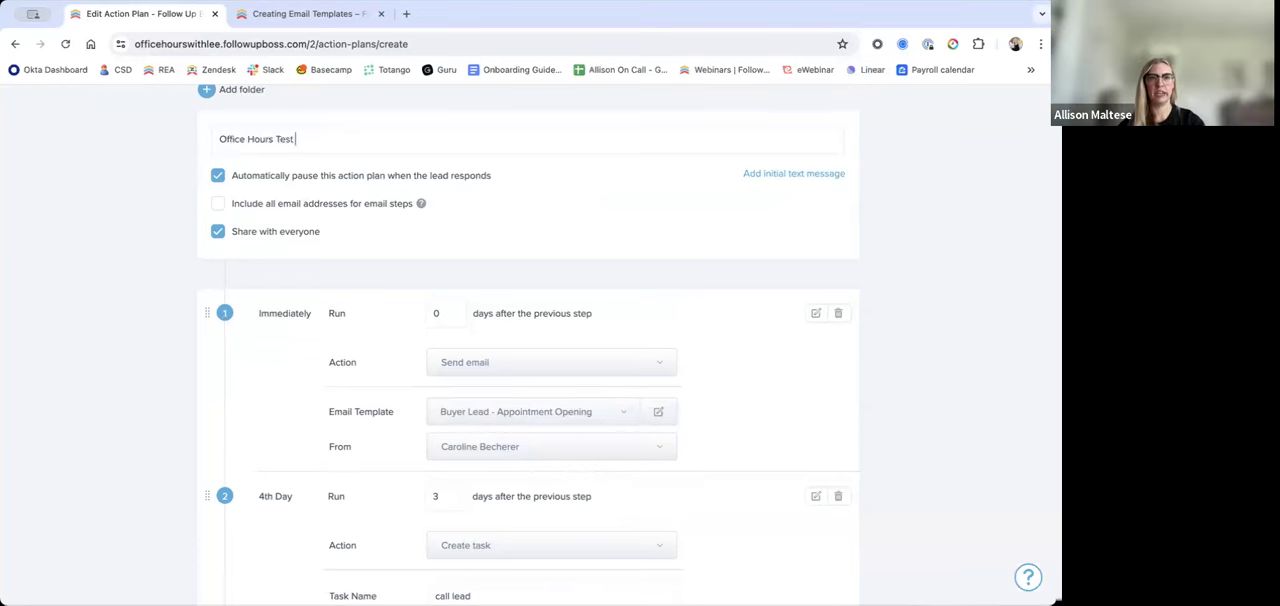
pyautogui.scroll(-3, 477, 337)
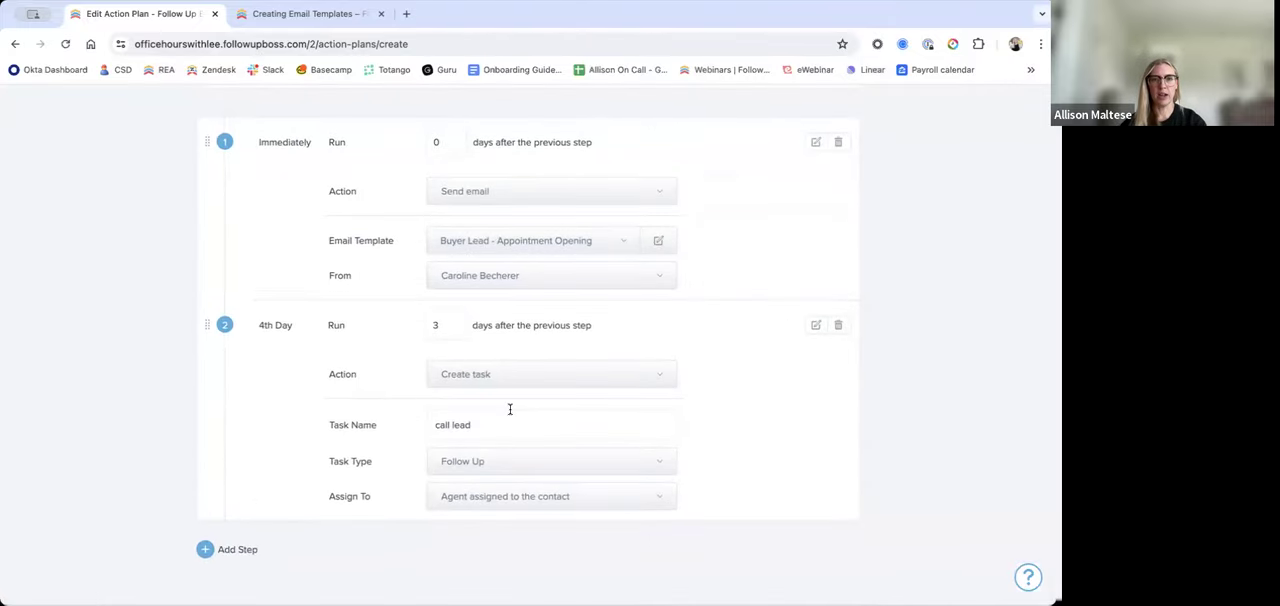
pyautogui.scroll(5, 894, 143)
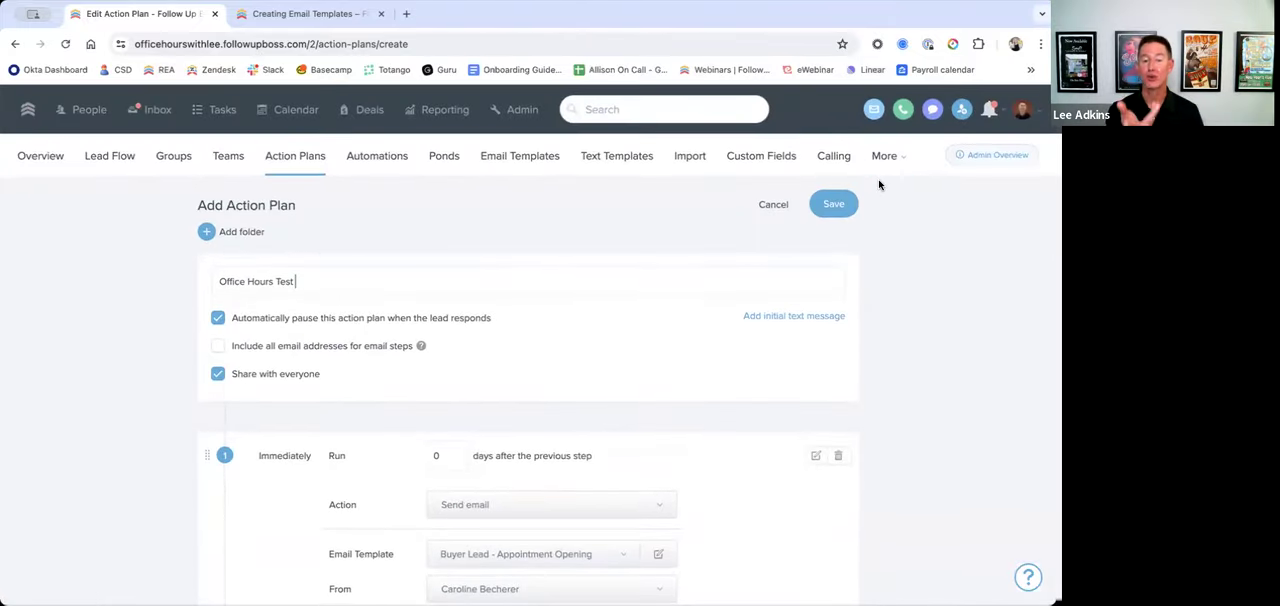
pyautogui.click(833, 205)
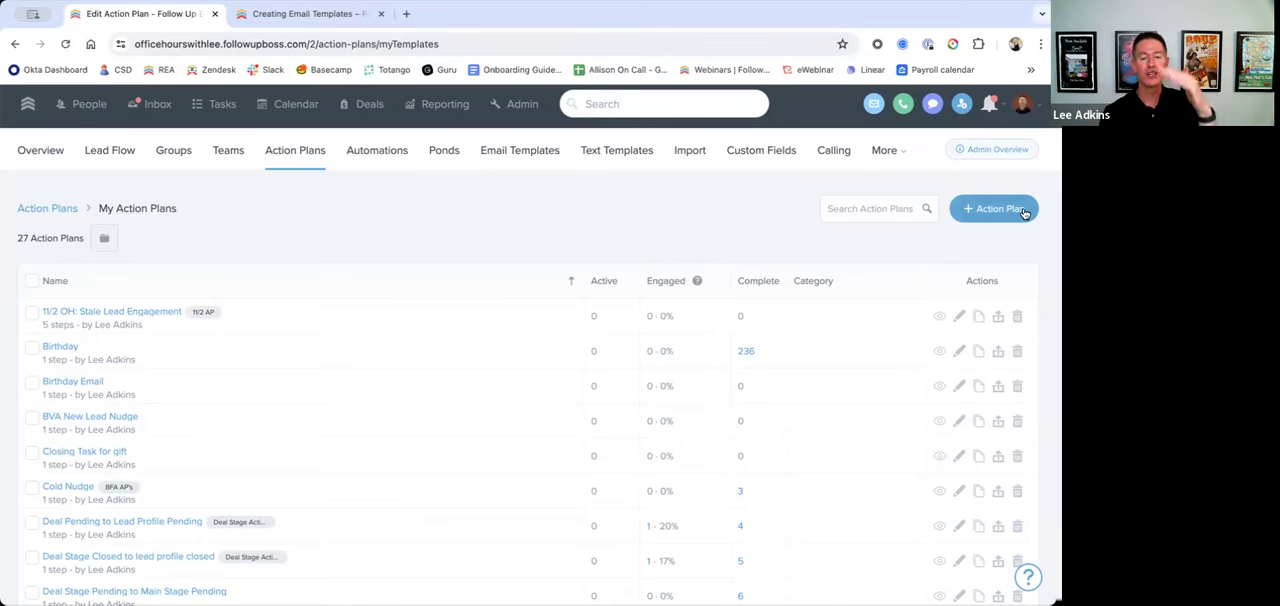
# Step: Search the action plans for "office" and open Office Hours Test in the editor to review its steps
pyautogui.click(848, 207)
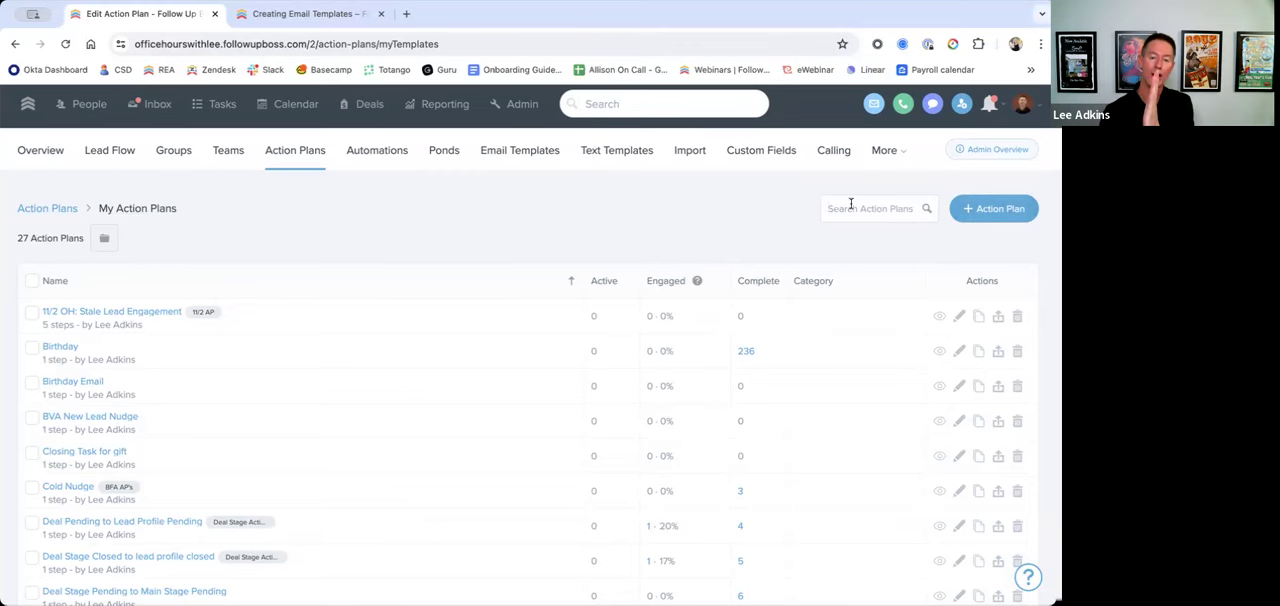
pyautogui.write('office')
pyautogui.click(78, 317)
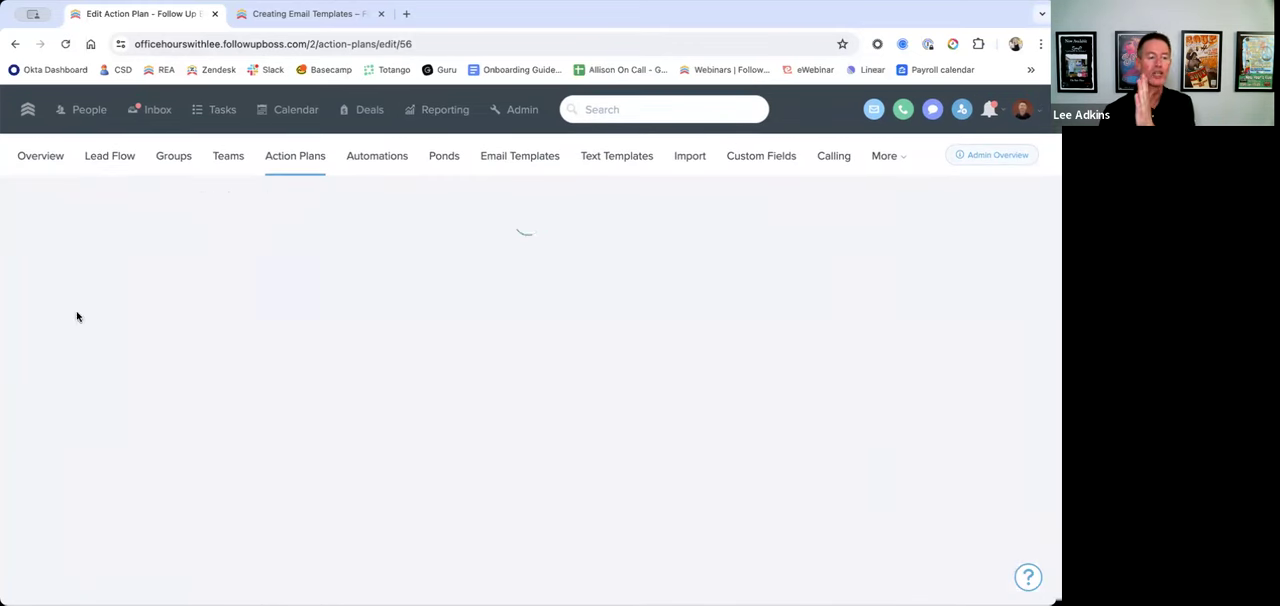
pyautogui.scroll(-1, 640, 515)
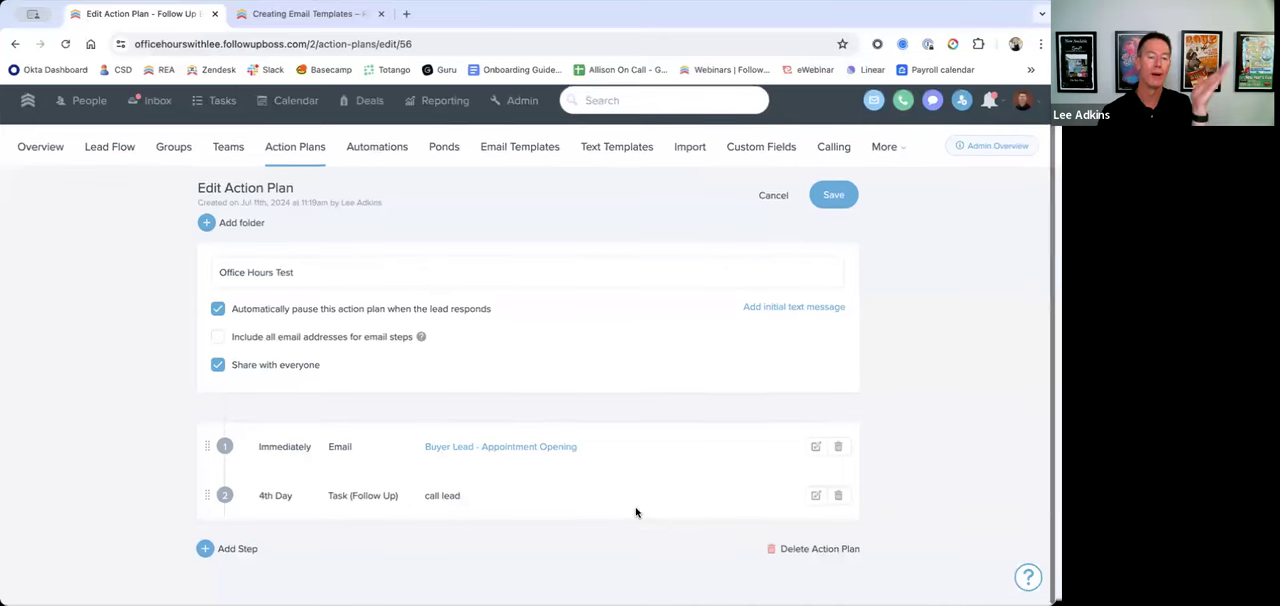
# Step: Return to the action plan list, search for "office" and open the read-only view of Office Hours Test
pyautogui.click(15, 44)
pyautogui.scroll(-2, 268, 318)
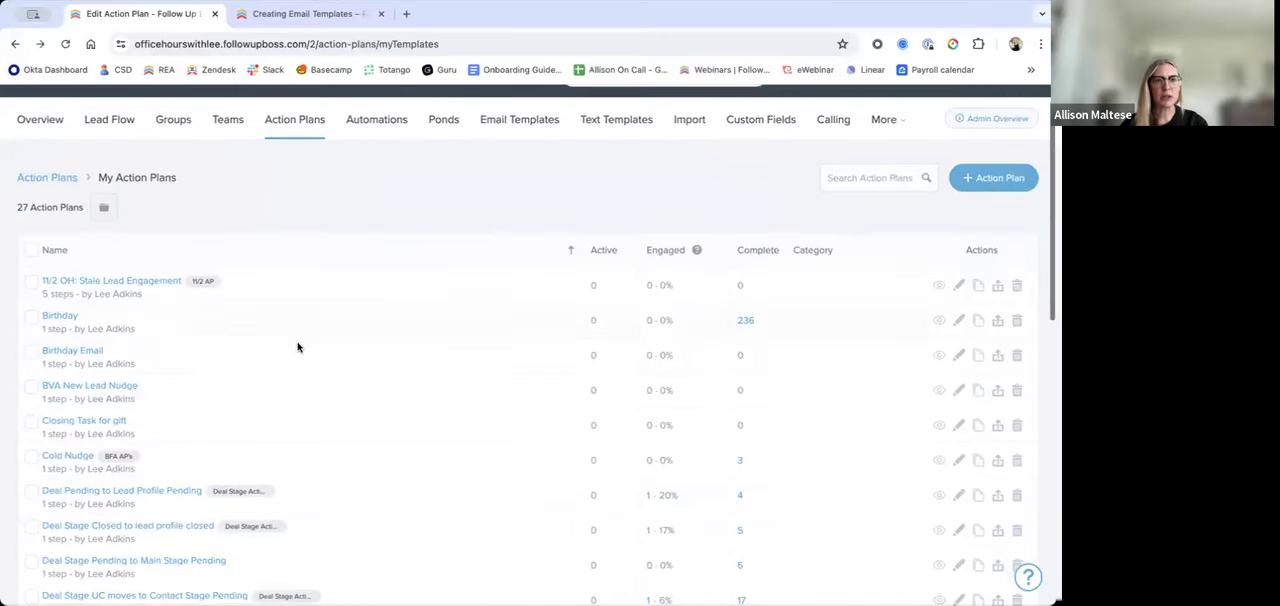
pyautogui.click(900, 170)
pyautogui.write('office')
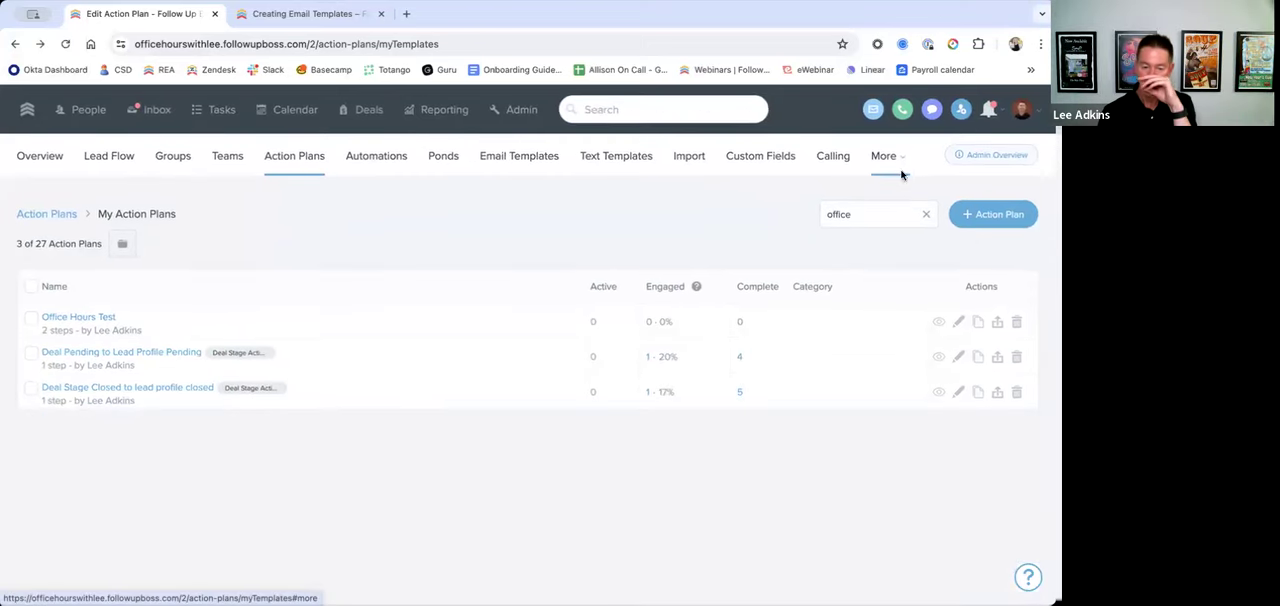
pyautogui.click(940, 324)
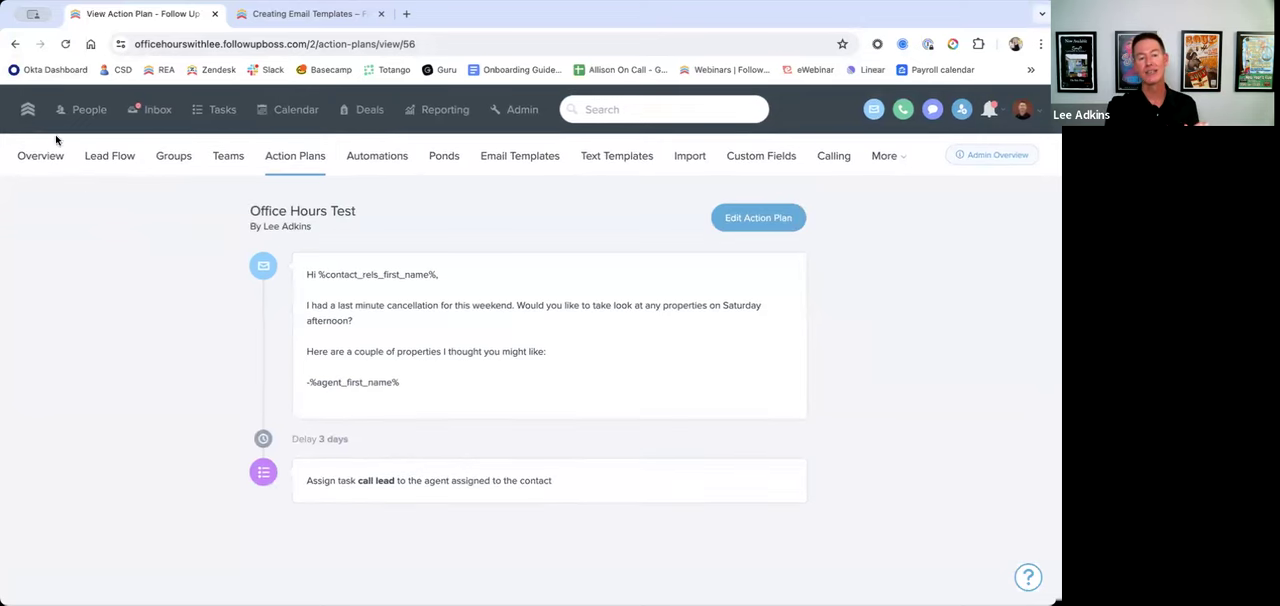
# Step: Go back to My Action Plans, filter by "office" again and reopen the Office Hours Test preview to examine its sequence
pyautogui.click(15, 45)
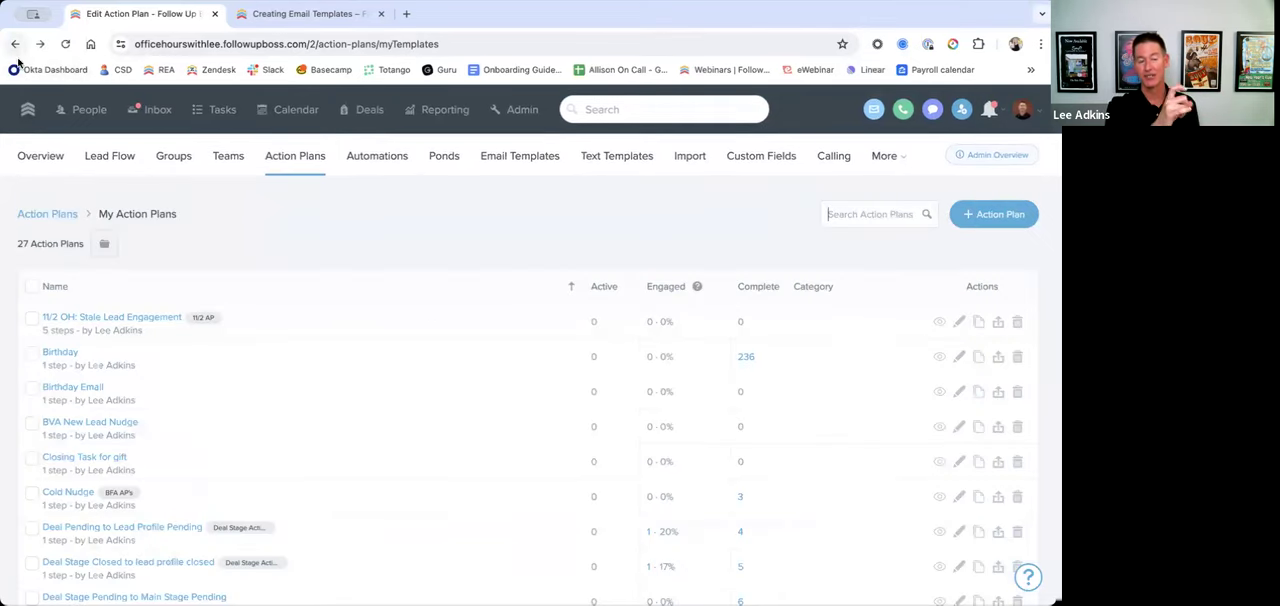
pyautogui.click(860, 214)
pyautogui.write('office')
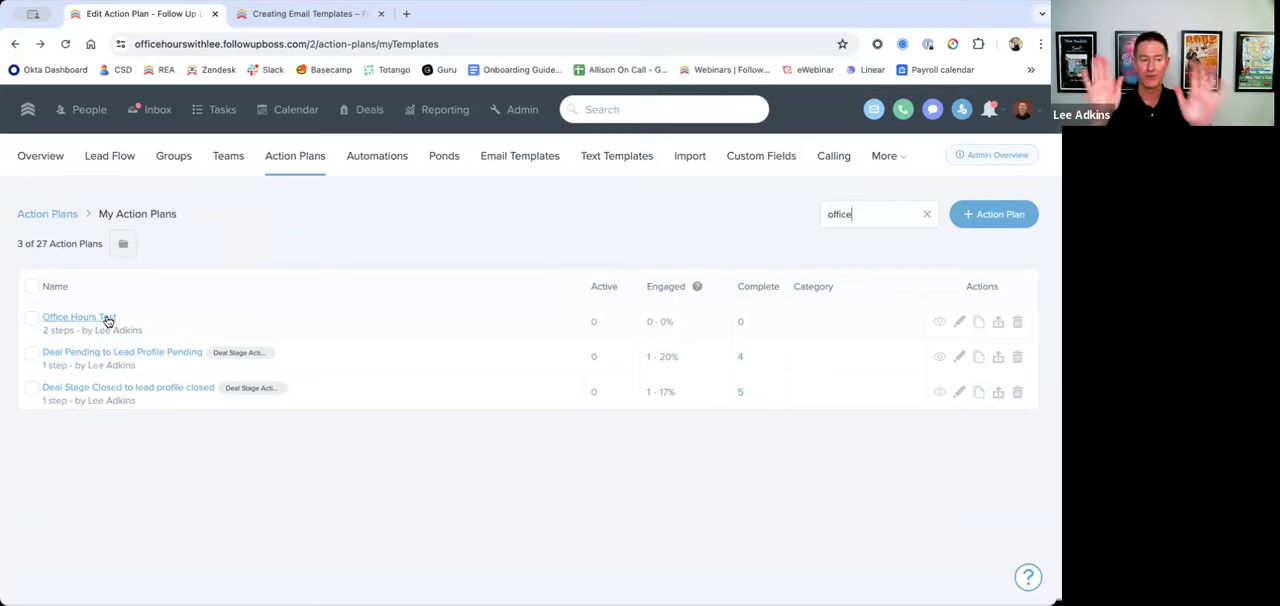
pyautogui.click(940, 323)
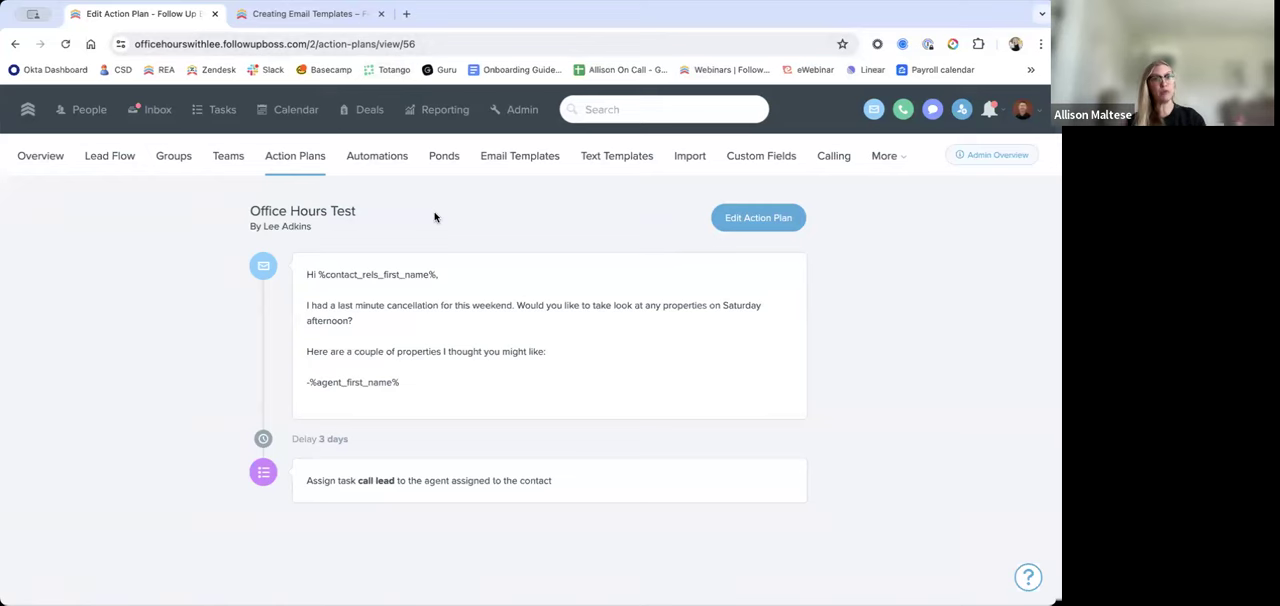
# Step: Return to the list of action plan folders and look through the available folders
pyautogui.click(285, 165)
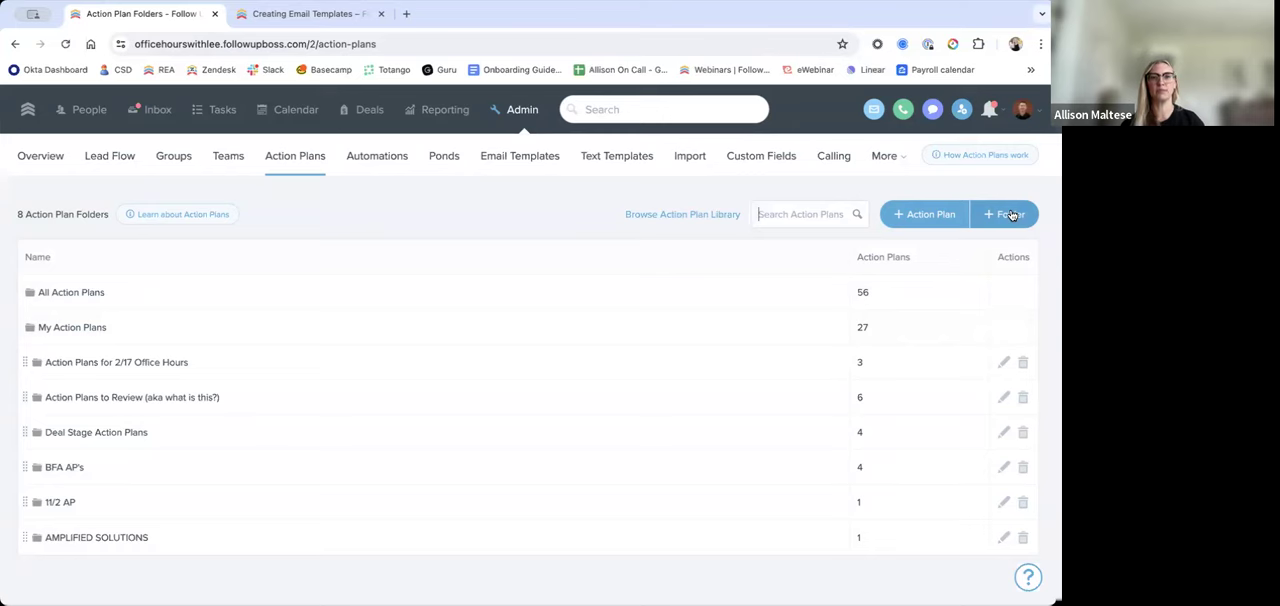
pyautogui.scroll(-1, 491, 208)
pyautogui.scroll(1, 491, 209)
pyautogui.scroll(-1, 491, 208)
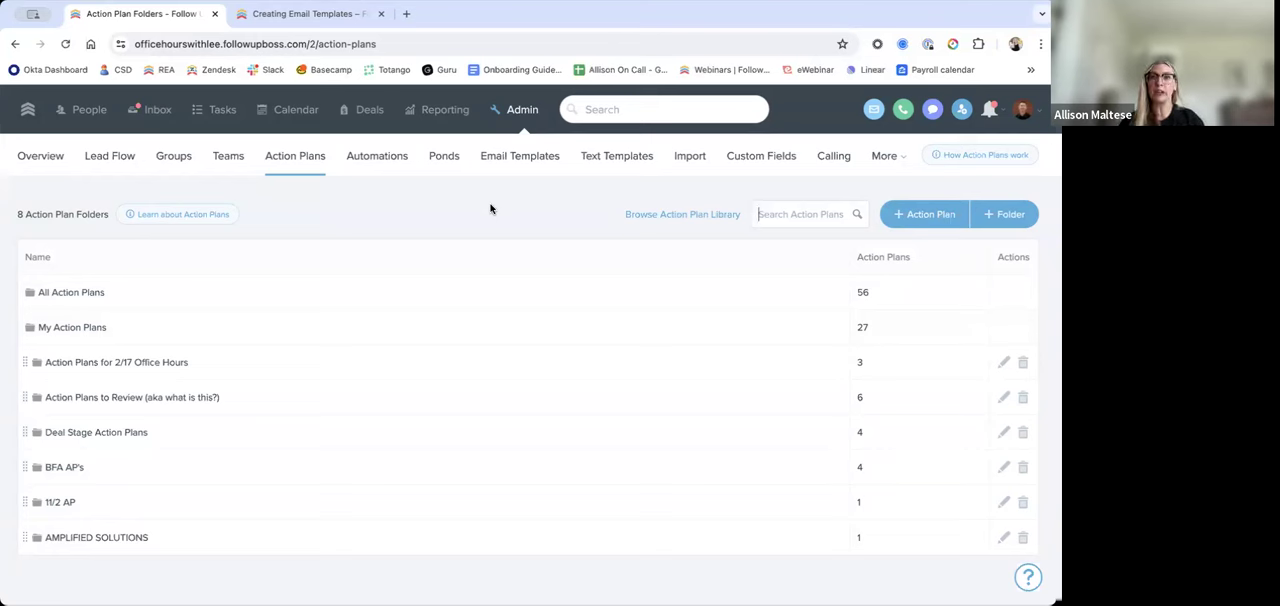
# Step: Open the example contact's record through the global search and locate its Action Plans section
pyautogui.click(619, 110)
pyautogui.click(620, 143)
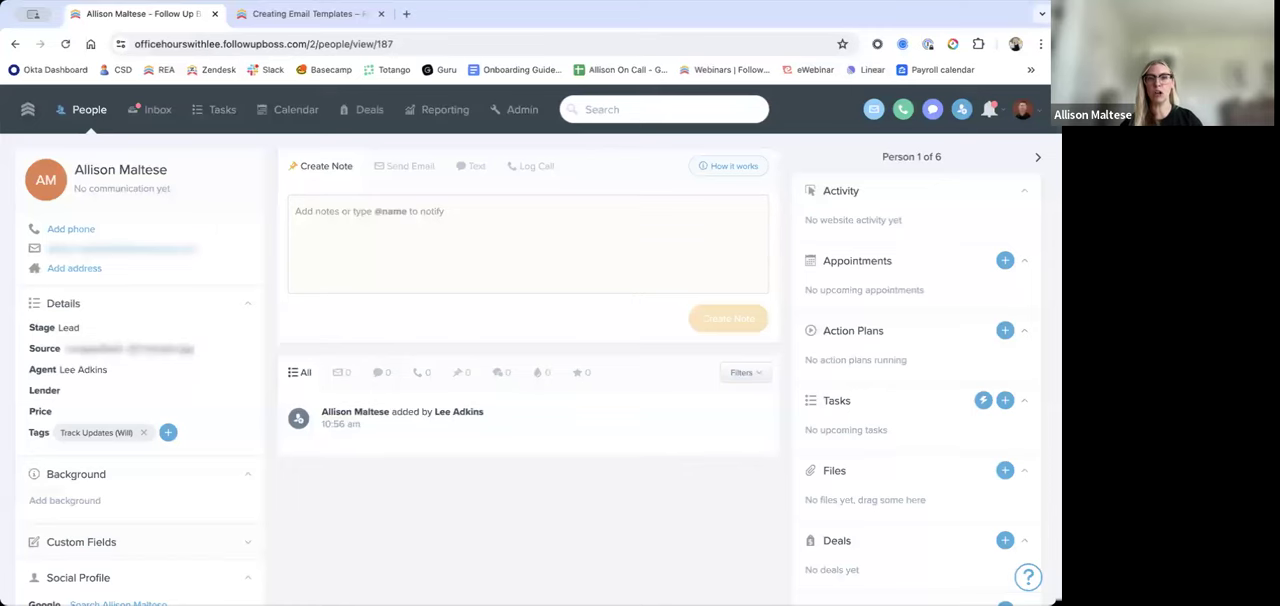
pyautogui.scroll(-3, 761, 378)
pyautogui.scroll(2, 761, 378)
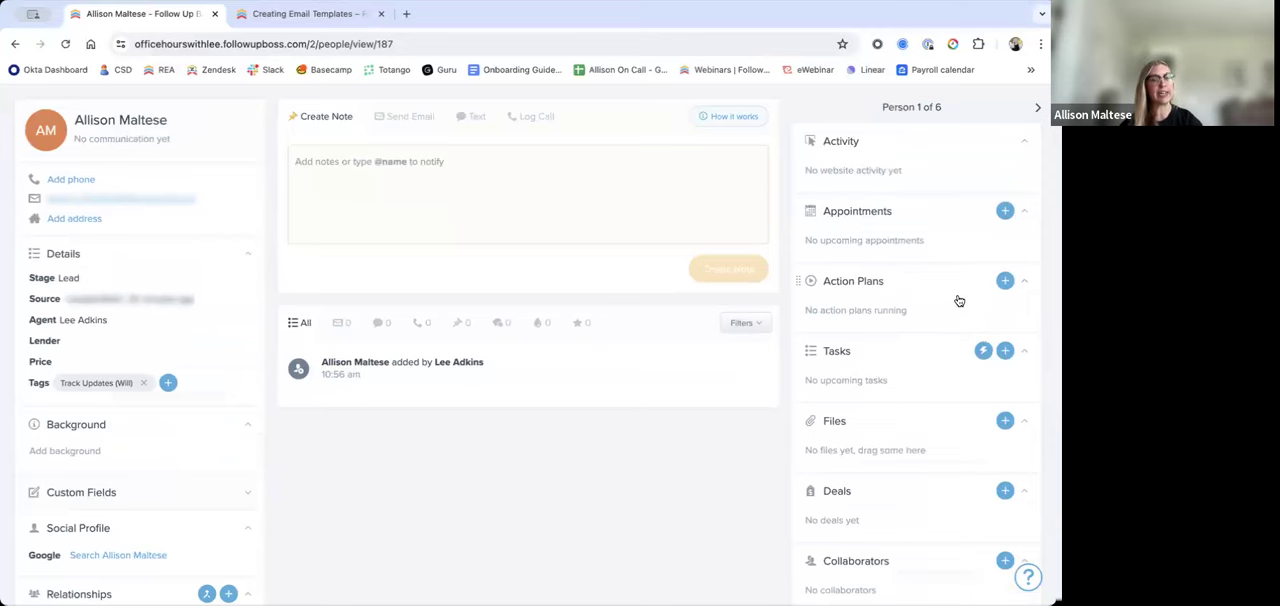
pyautogui.scroll(1, 1003, 283)
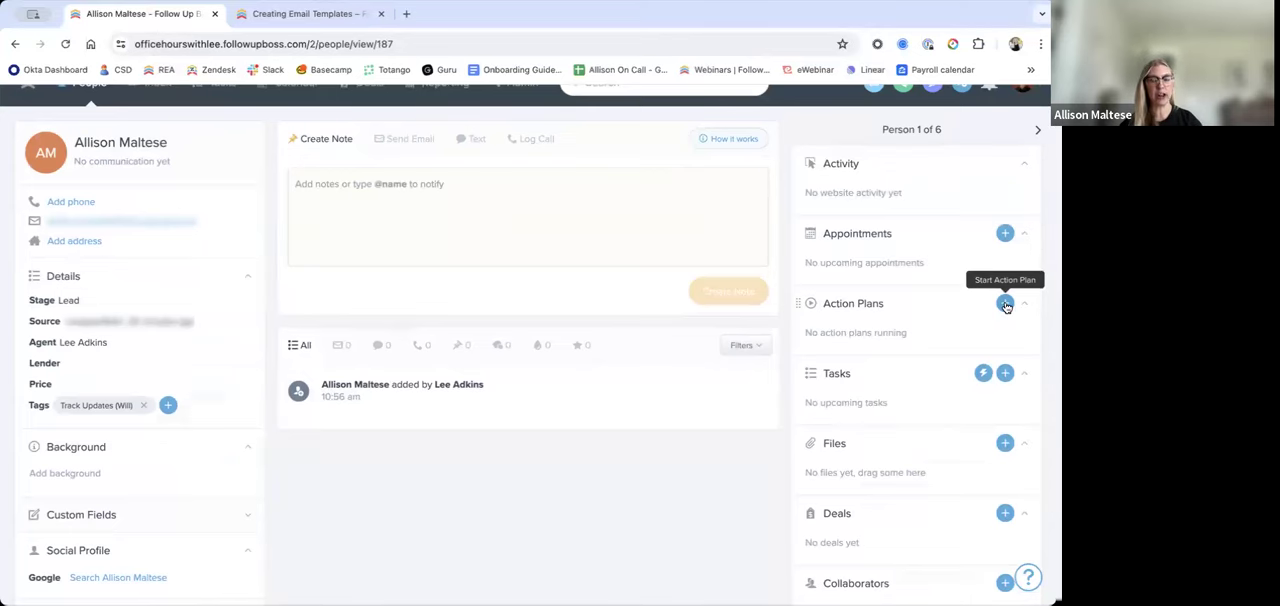
# Step: Search the action plans for "nurt" and activate Buyer Long Term Nurture on the contact
pyautogui.click(1005, 304)
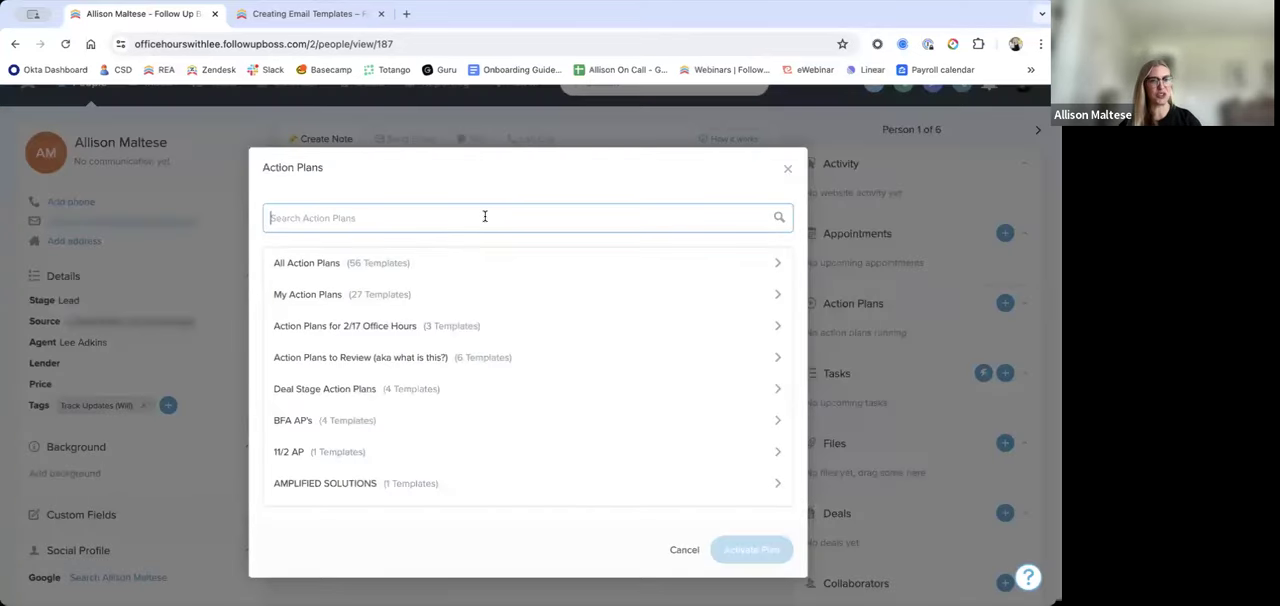
pyautogui.click(431, 217)
pyautogui.write('nurt')
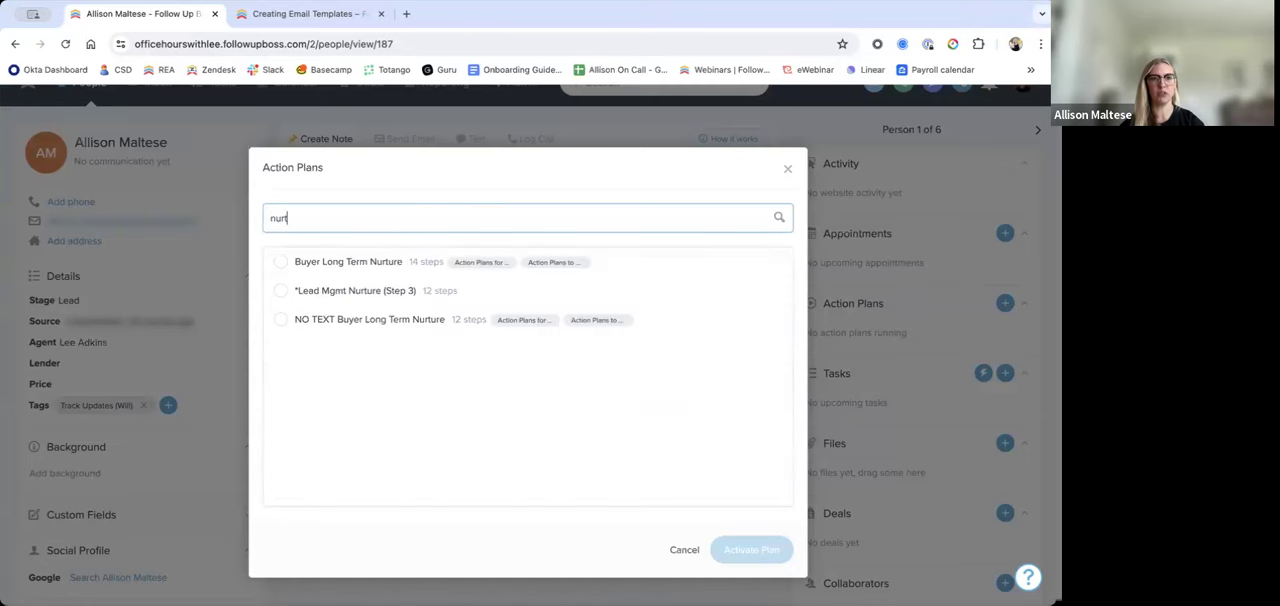
pyautogui.click(368, 266)
pyautogui.click(752, 552)
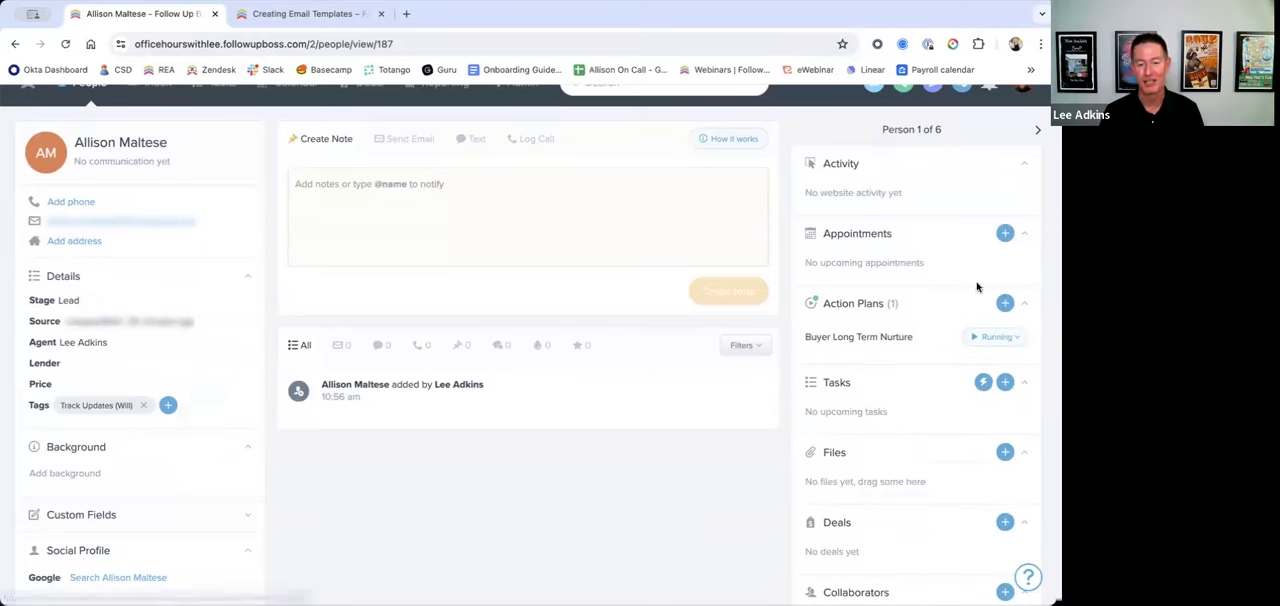
# Step: Pause the contact's Buyer Long Term Nurture plan and check the option for resuming it
pyautogui.click(996, 338)
pyautogui.click(984, 370)
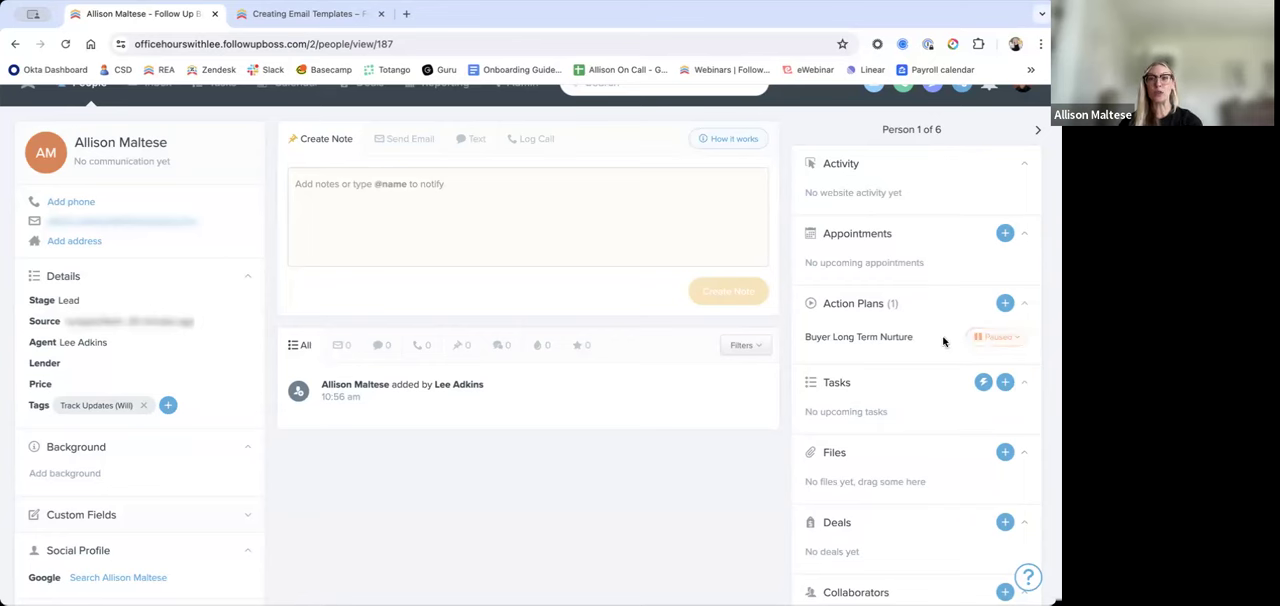
pyautogui.click(1015, 341)
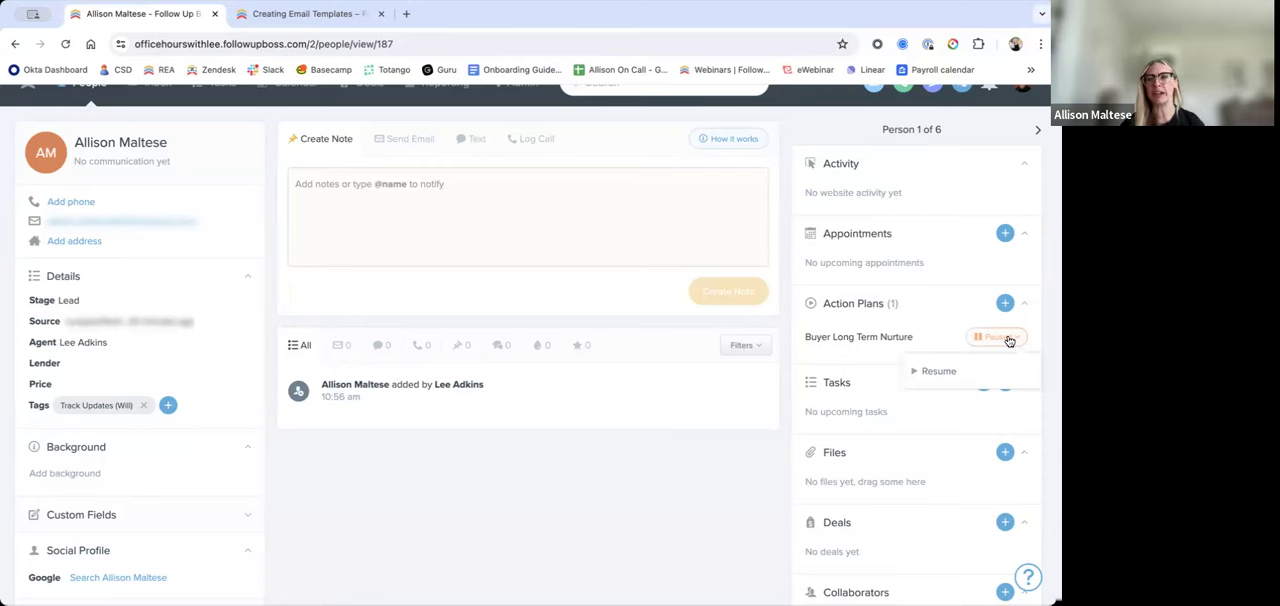
pyautogui.click(754, 462)
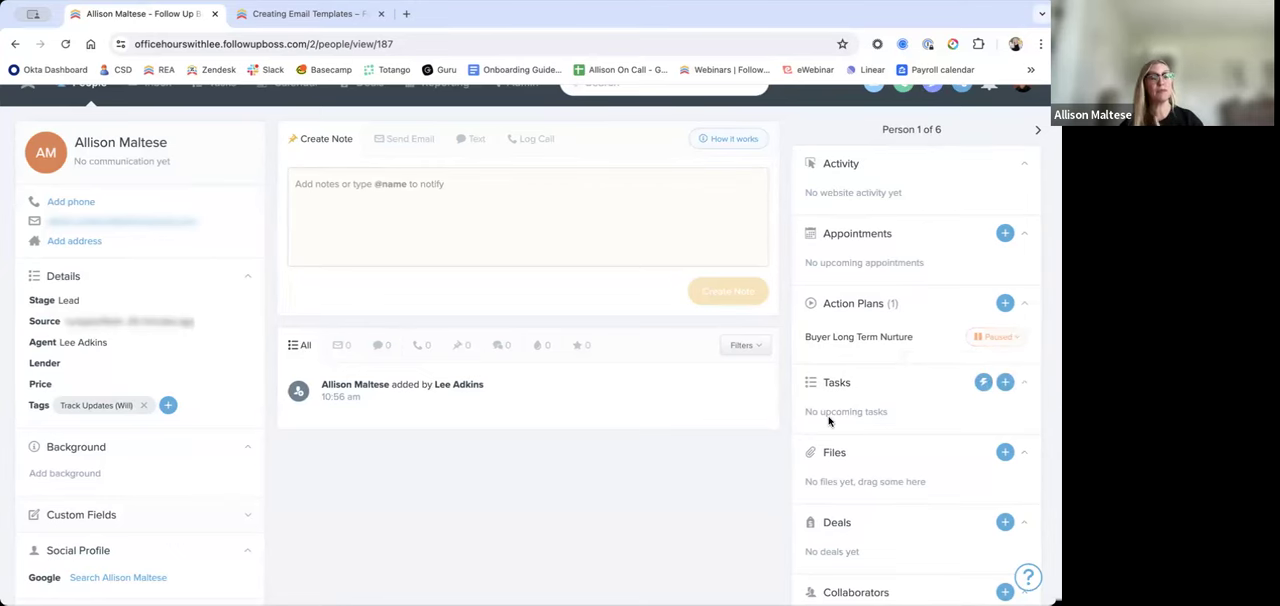
pyautogui.scroll(1, 760, 400)
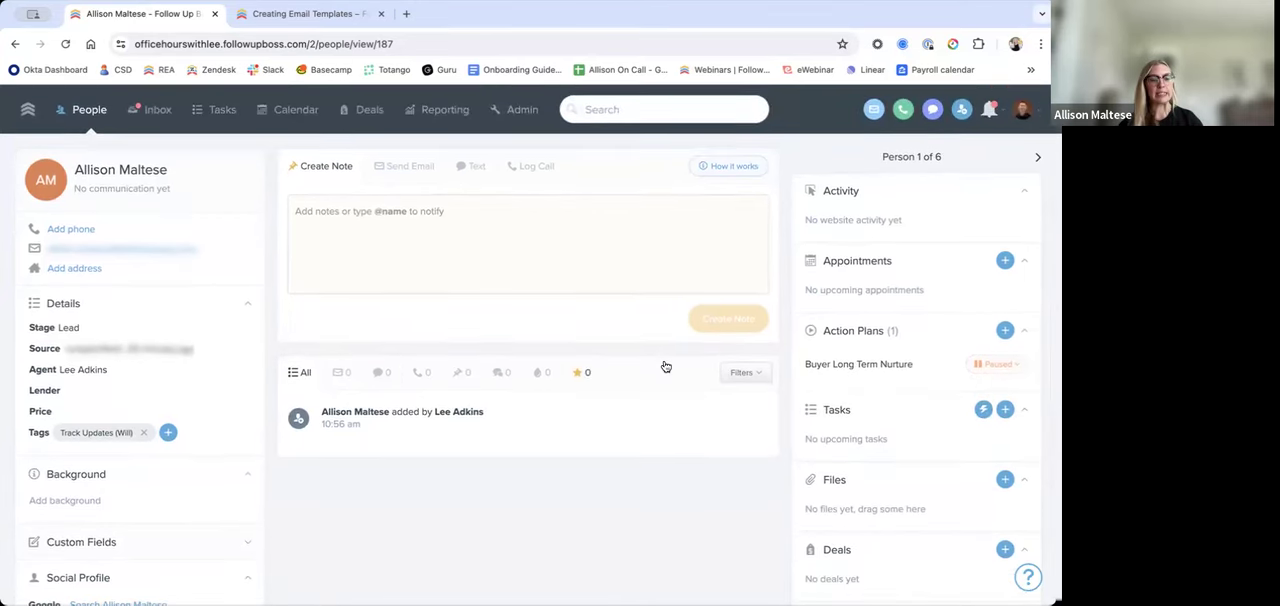
# Step: Go to the admin Lead Flow settings and view the action plan choices for the API lead source without changing its plan
pyautogui.click(533, 117)
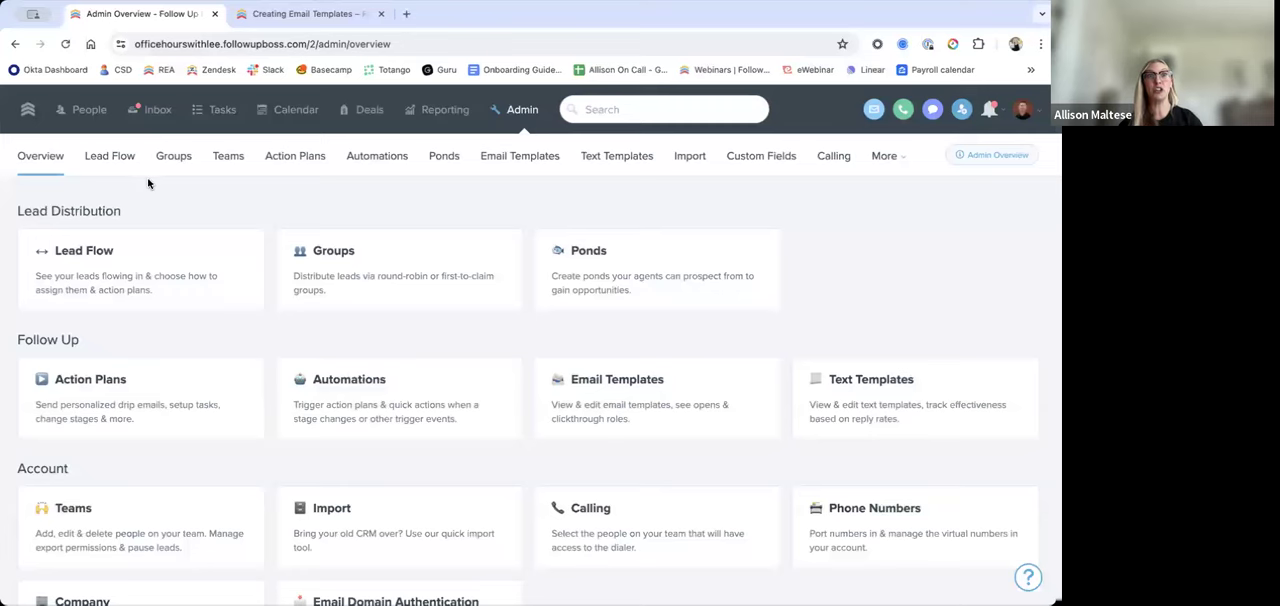
pyautogui.click(96, 170)
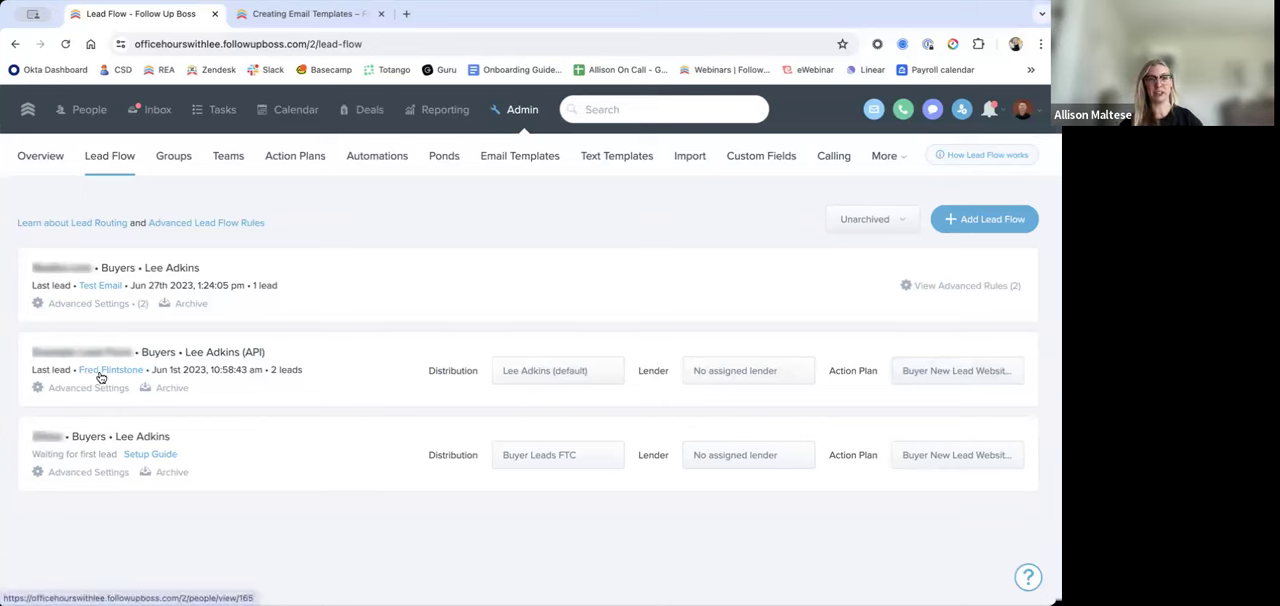
pyautogui.click(921, 376)
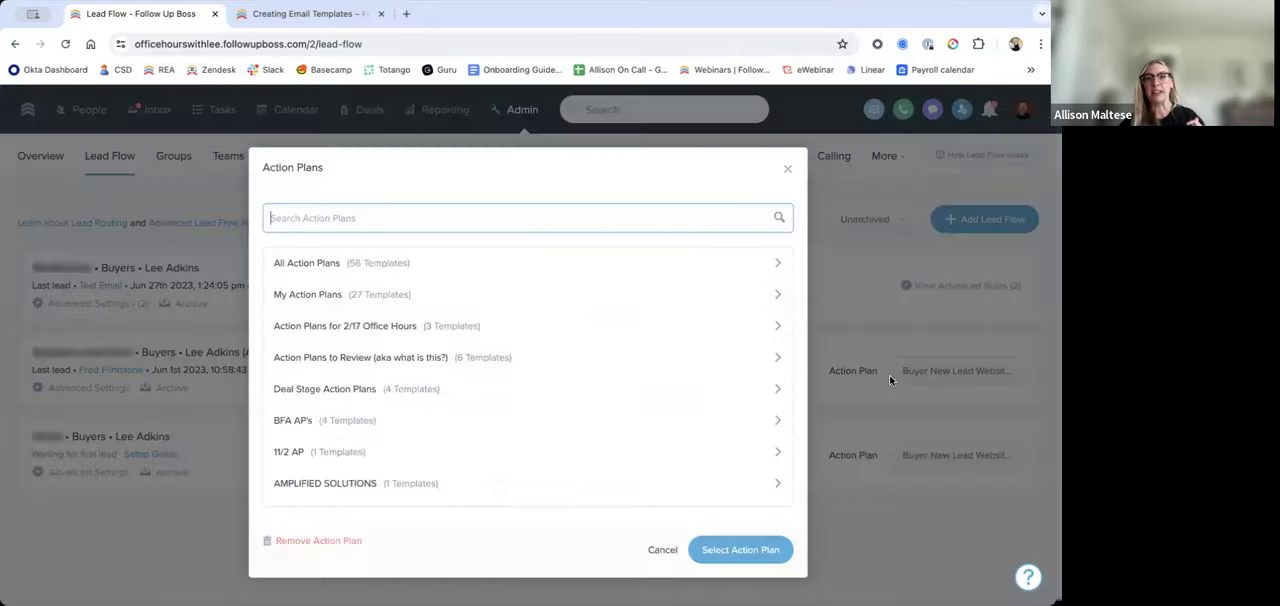
pyautogui.click(787, 169)
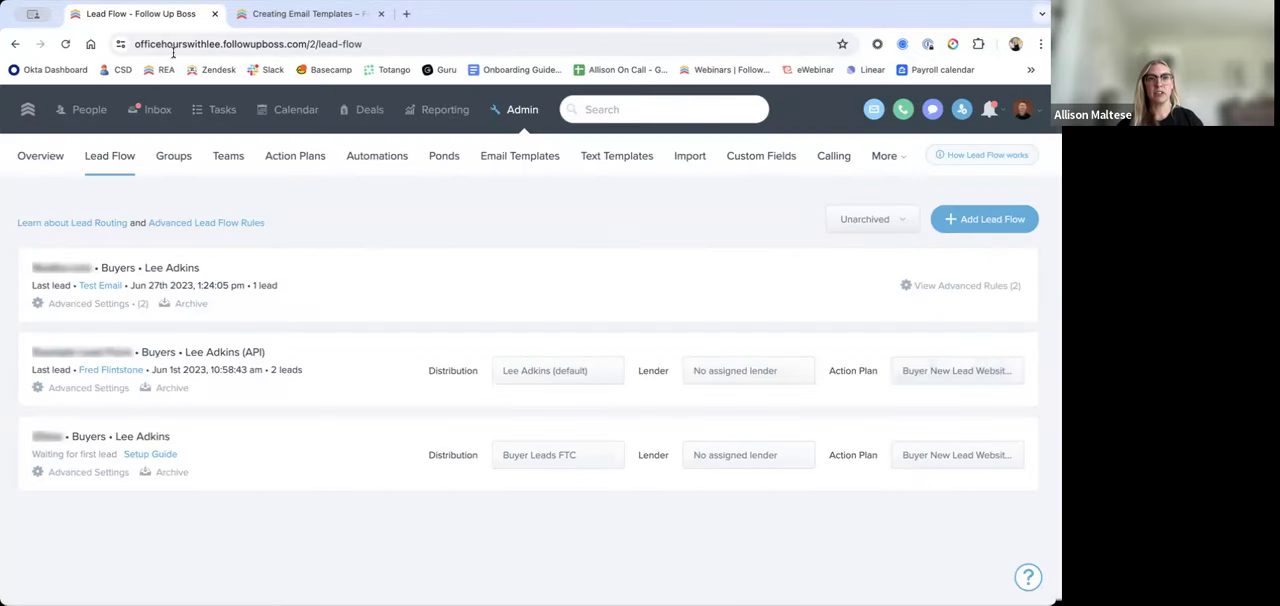
# Step: Duplicate the Lead Flow browser tab, search the action plans for "zill" and open Zillow / Trulia / Realtor.com with text message
pyautogui.rightClick(178, 17)
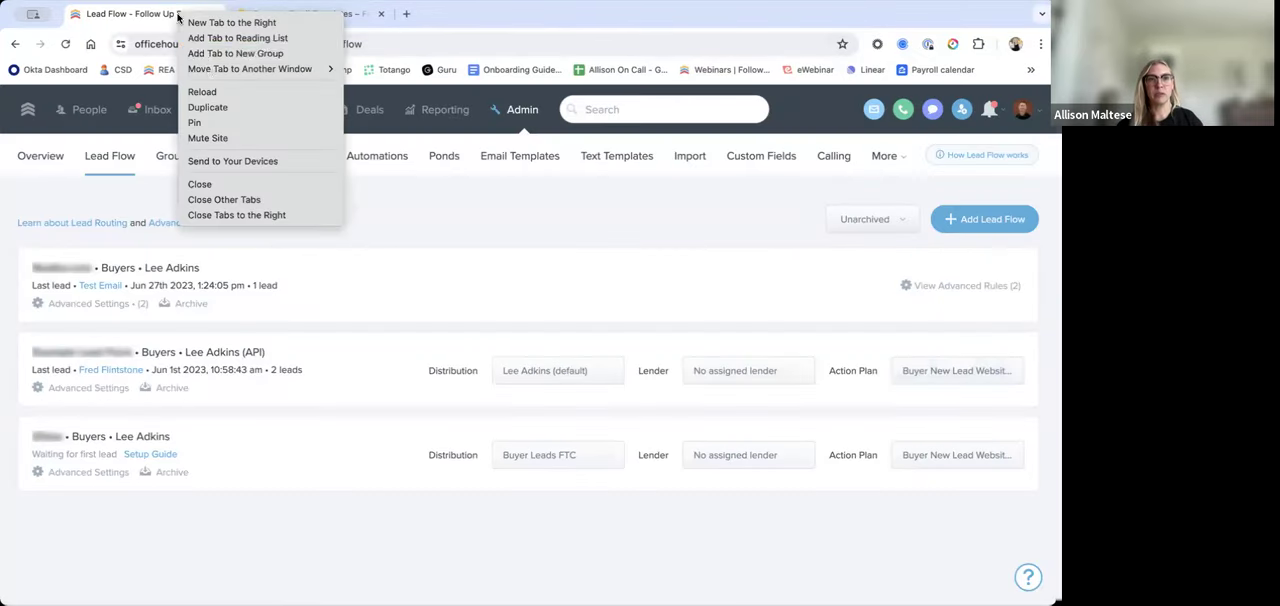
pyautogui.click(230, 110)
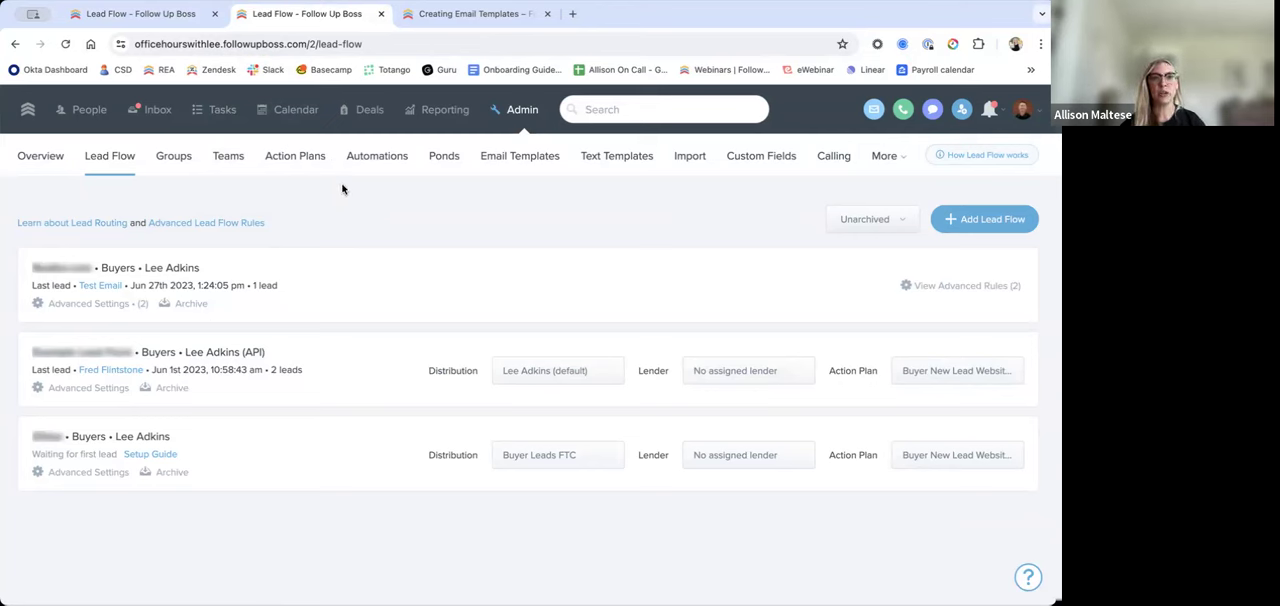
pyautogui.click(308, 160)
pyautogui.write('zill')
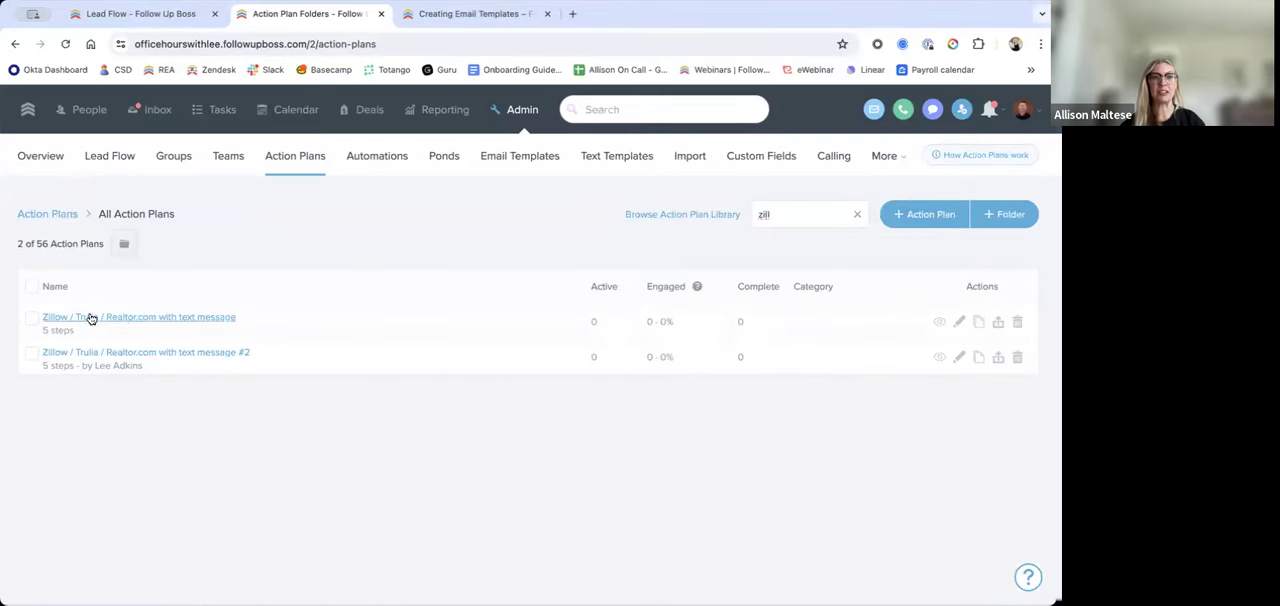
pyautogui.click(183, 320)
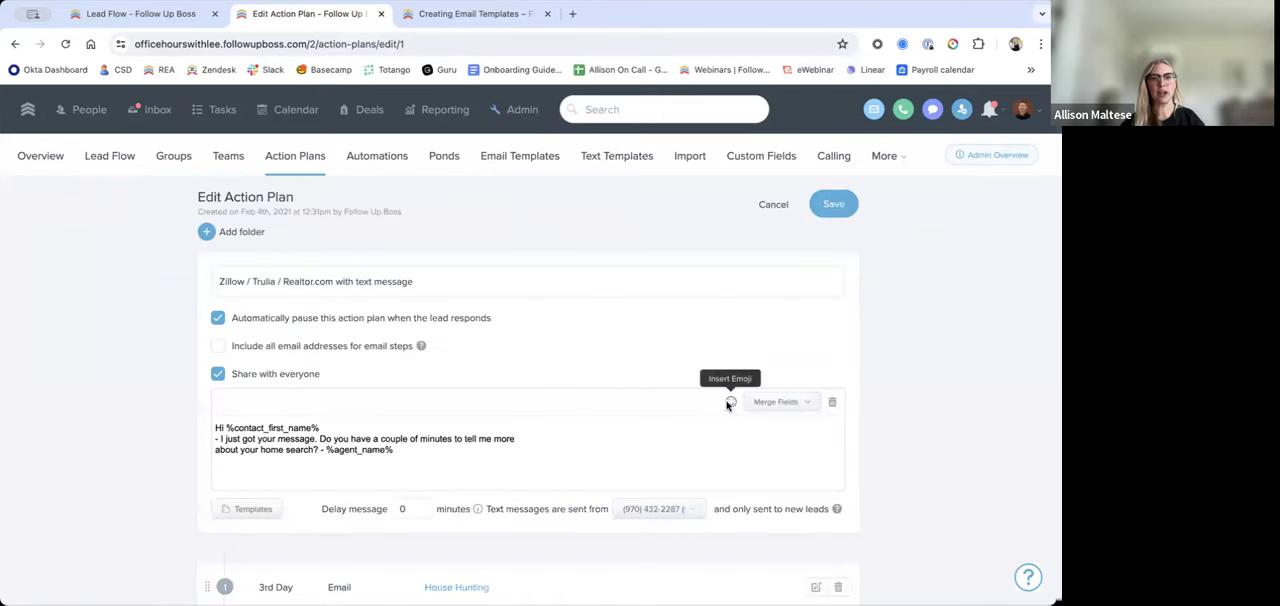
# Step: Examine the plan's initial text message, its %agent_name% merge field and the email steps that follow
pyautogui.scroll(-2, 900, 377)
pyautogui.scroll(2, 552, 429)
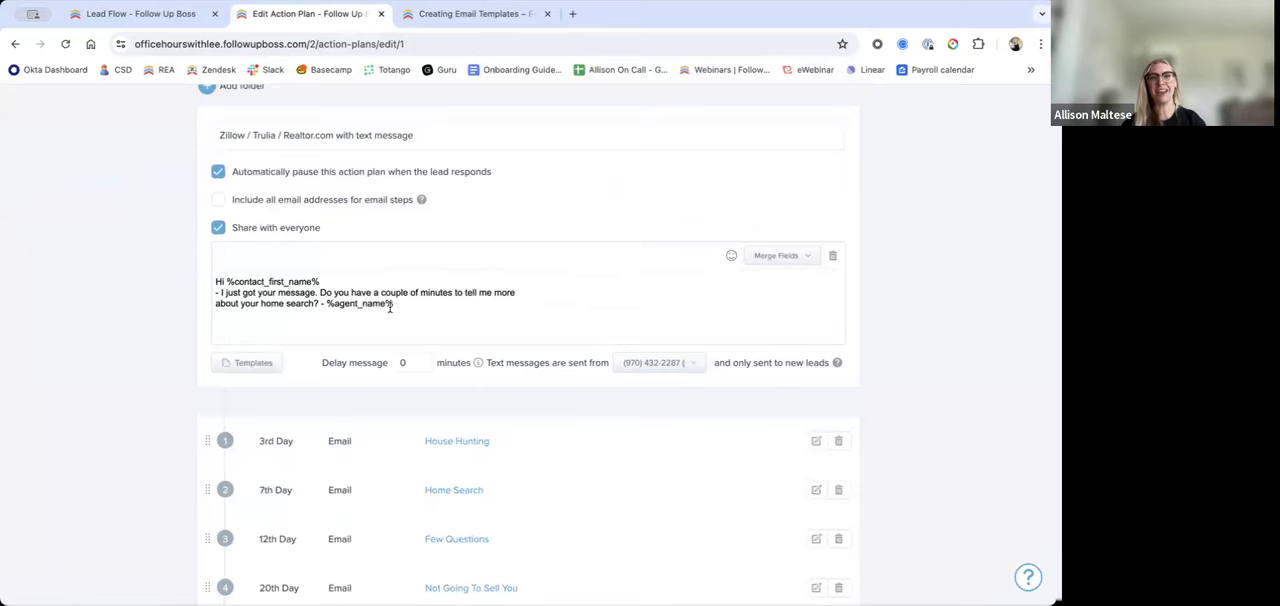
pyautogui.moveTo(404, 304); pyautogui.dragTo(204, 283)
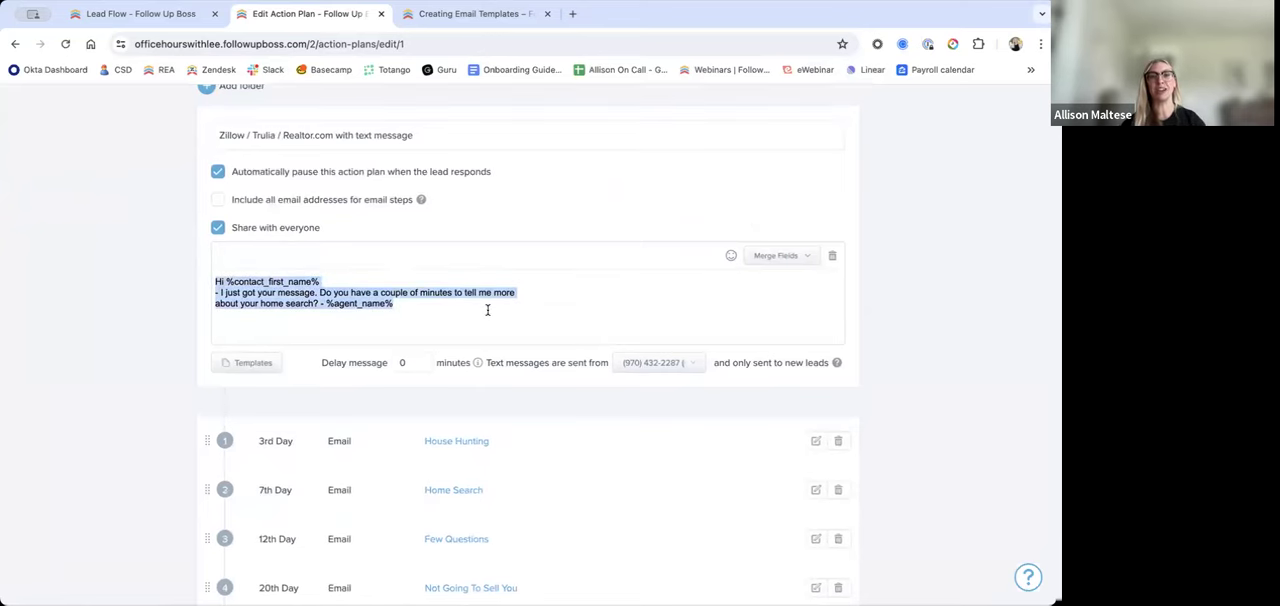
pyautogui.click(488, 310)
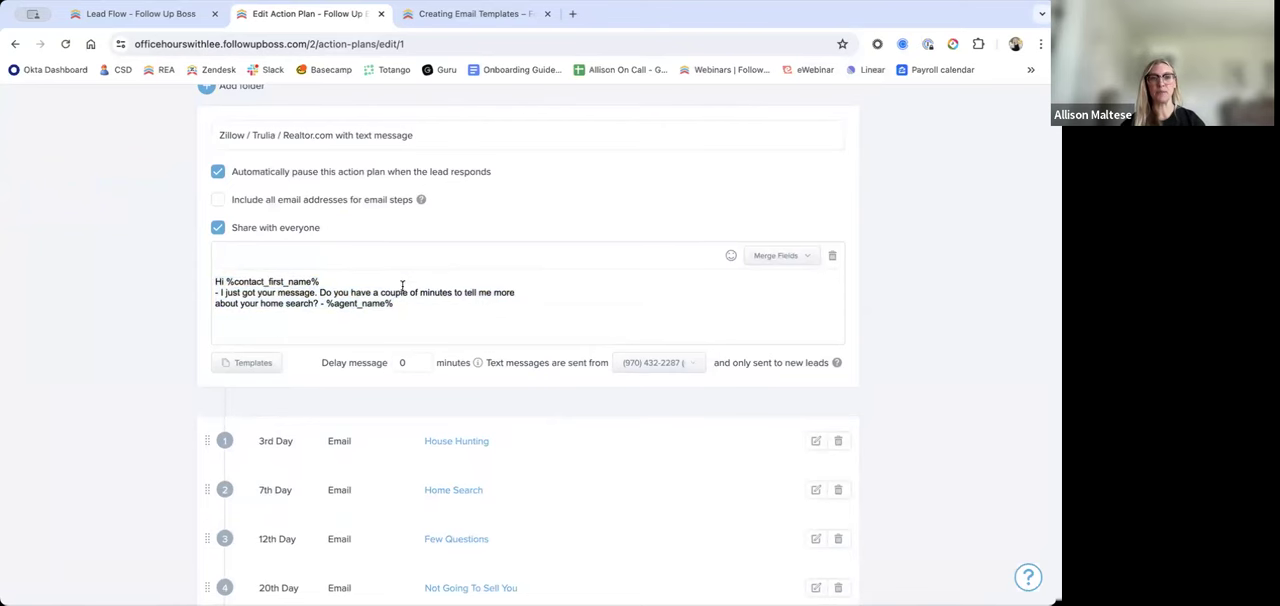
pyautogui.scroll(-1, 800, 257)
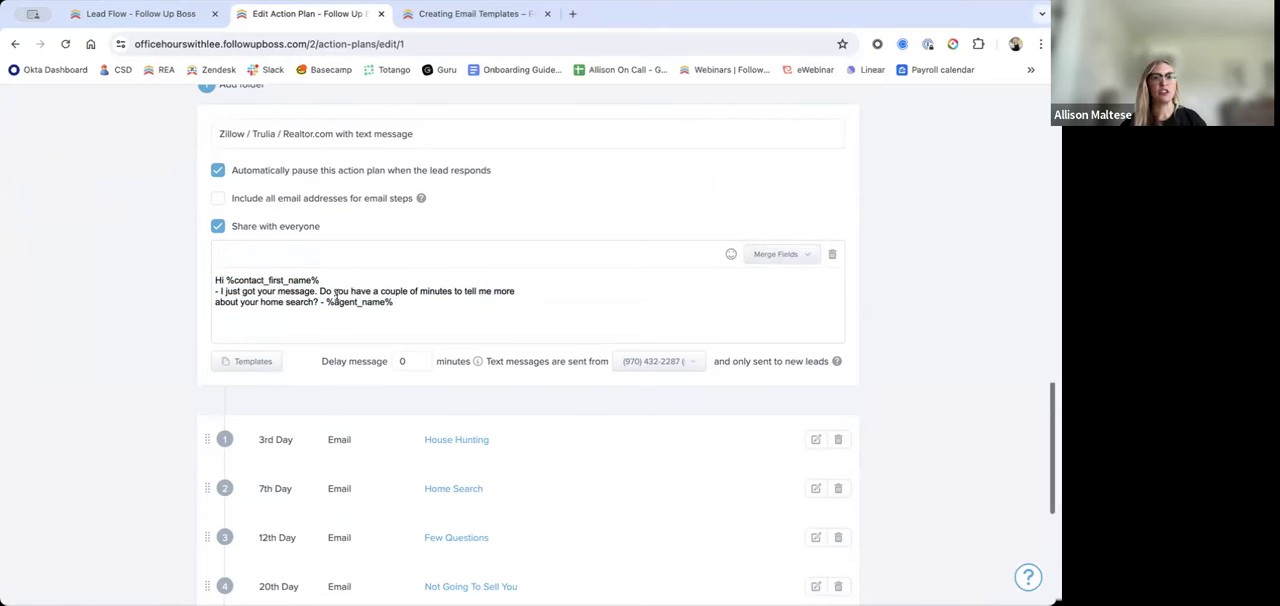
pyautogui.moveTo(440, 305); pyautogui.dragTo(327, 302)
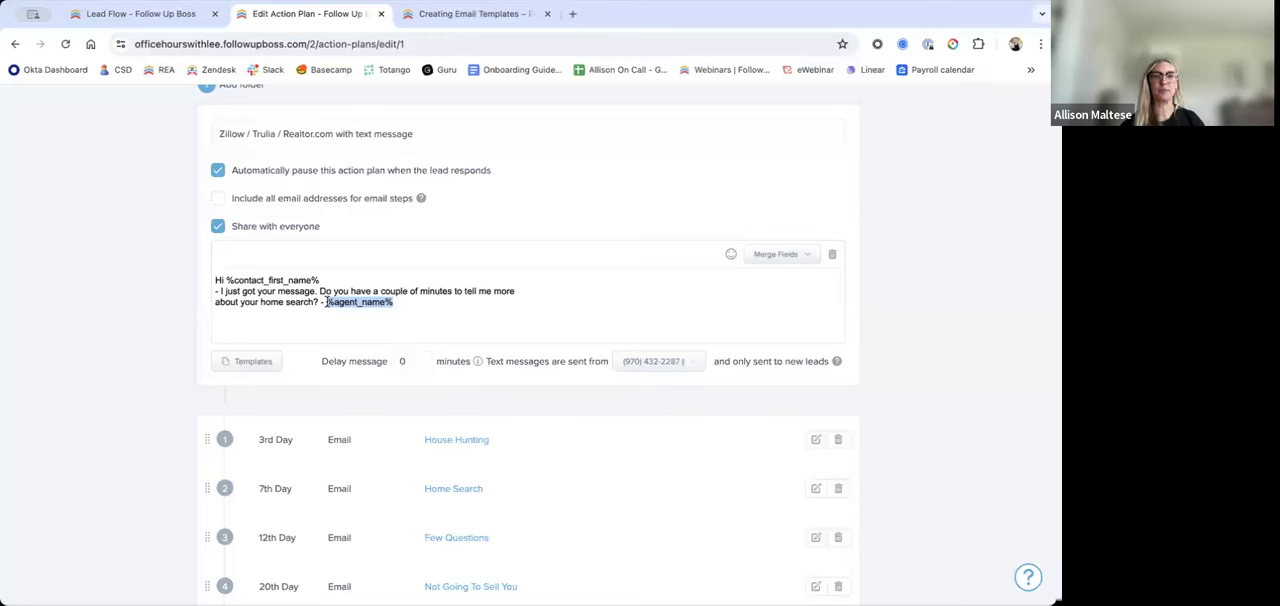
pyautogui.click(506, 298)
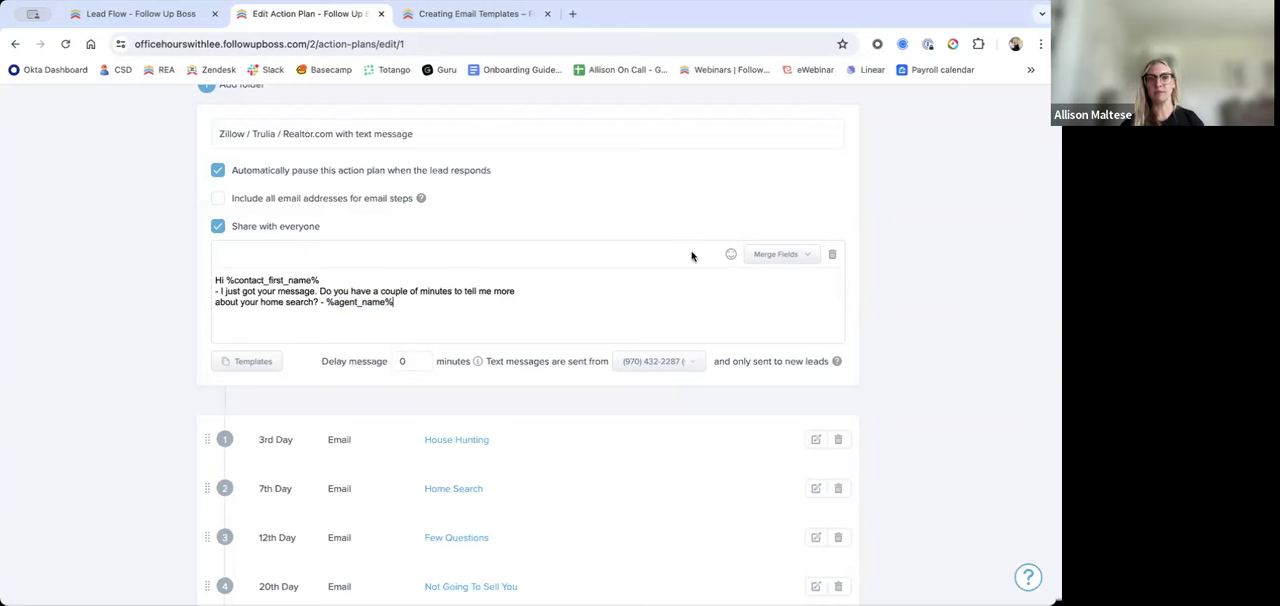
pyautogui.click(660, 324)
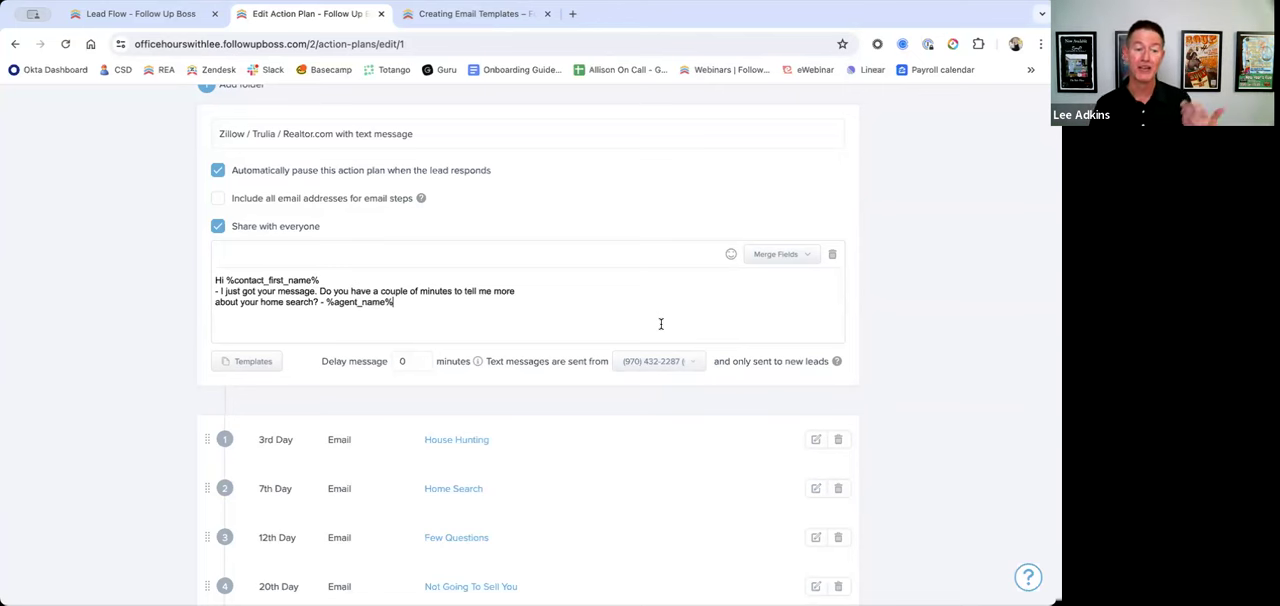
# Step: Set the delay of the plan's initial text message to 4 minutes
pyautogui.moveTo(407, 362); pyautogui.dragTo(367, 364)
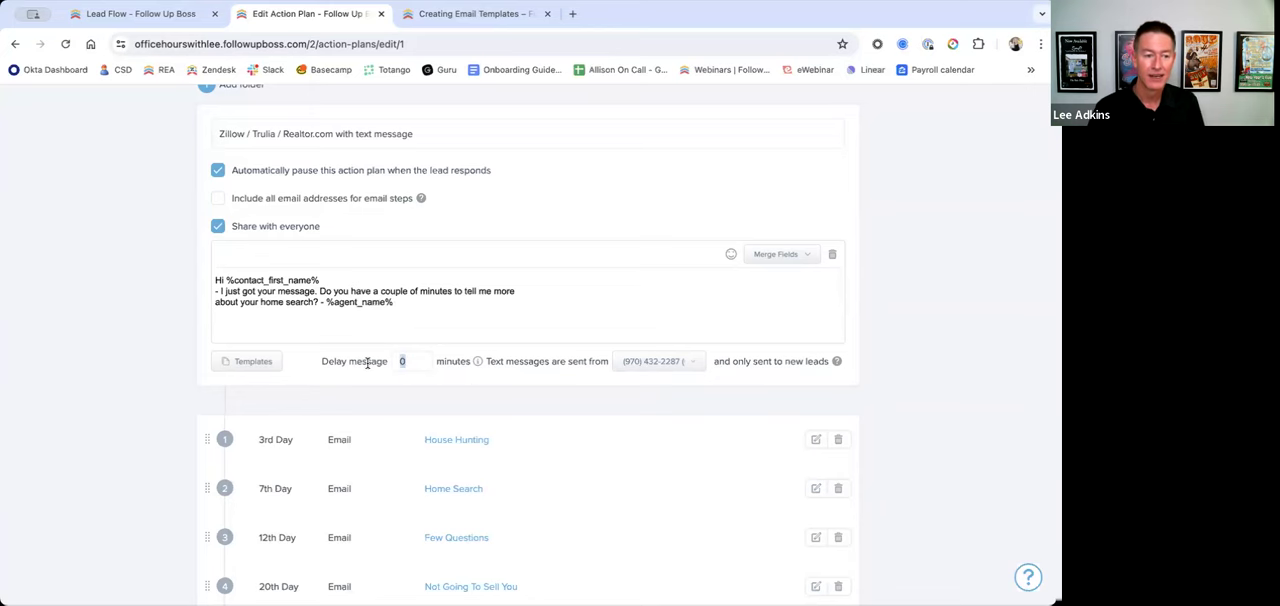
pyautogui.scroll(-1, 367, 364)
pyautogui.write('1')
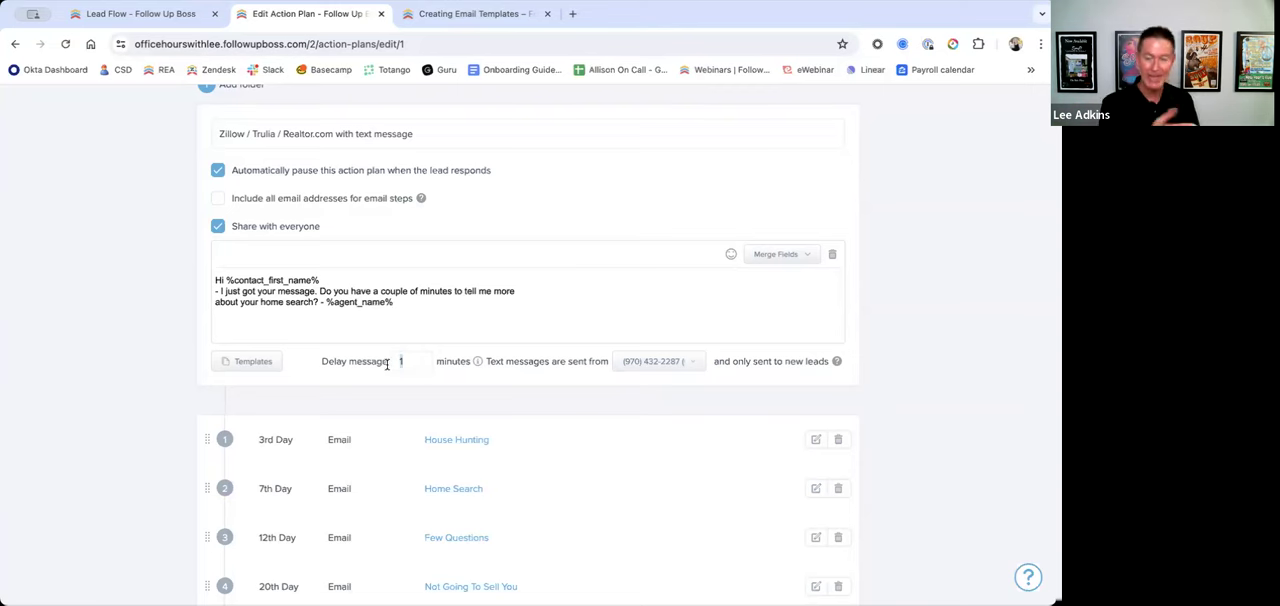
pyautogui.press('BackSpace')
pyautogui.write('4')
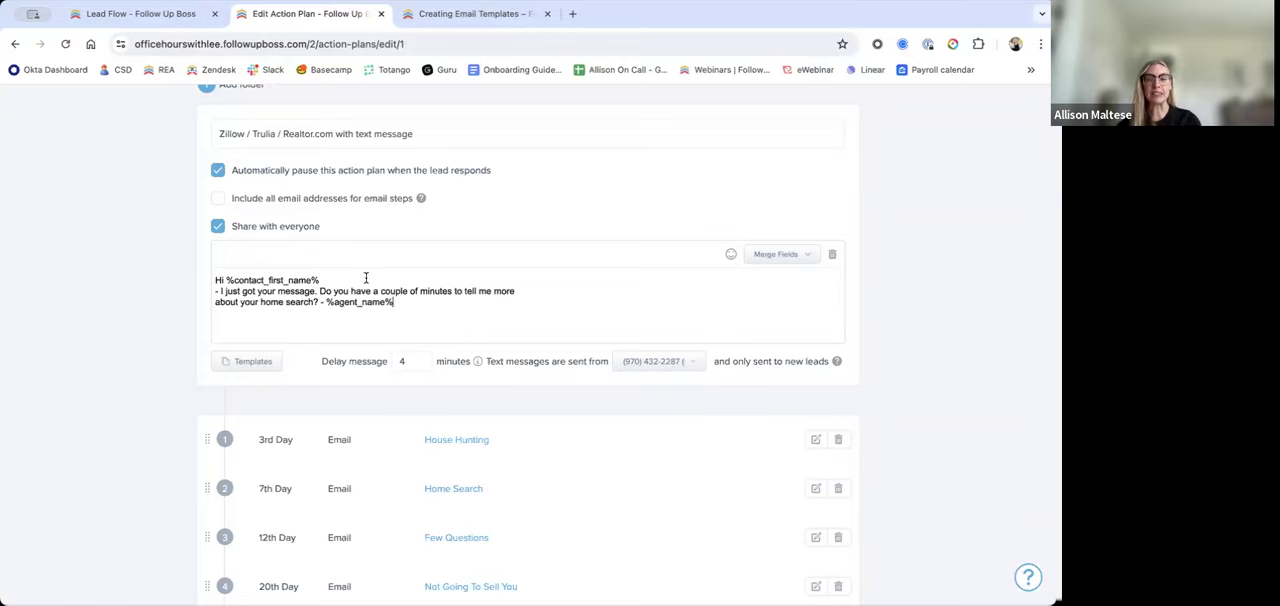
# Step: Leave the plan editor without saving, revisit Lead Flow and return to the action plan folders
pyautogui.scroll(1, 384, 291)
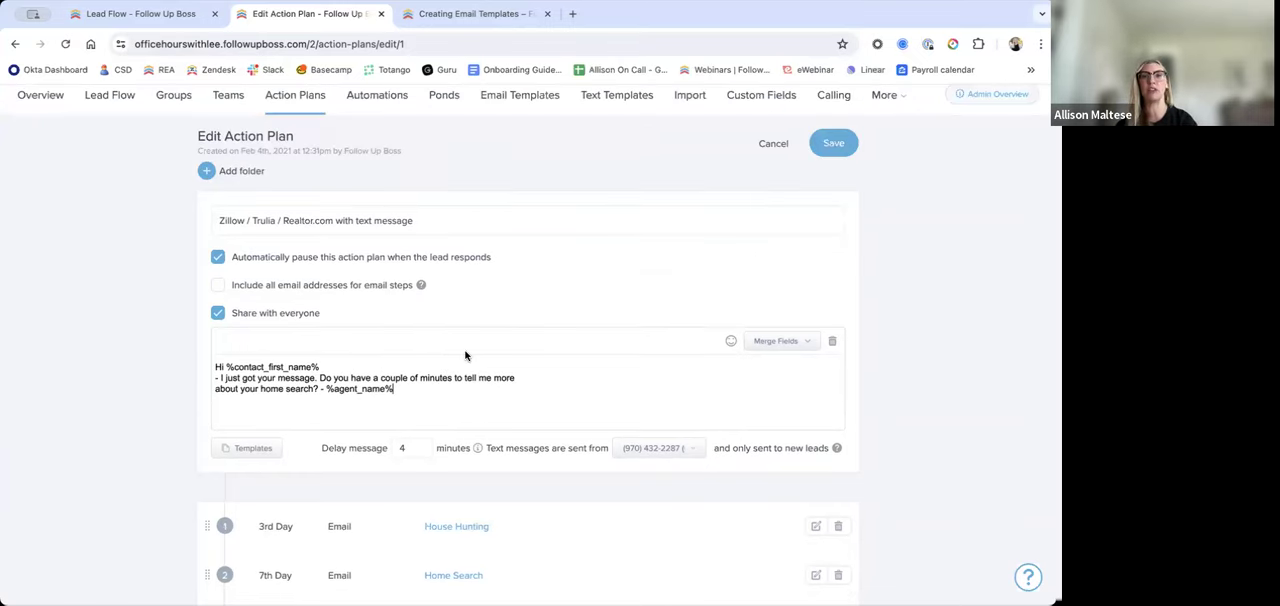
pyautogui.scroll(1, 465, 355)
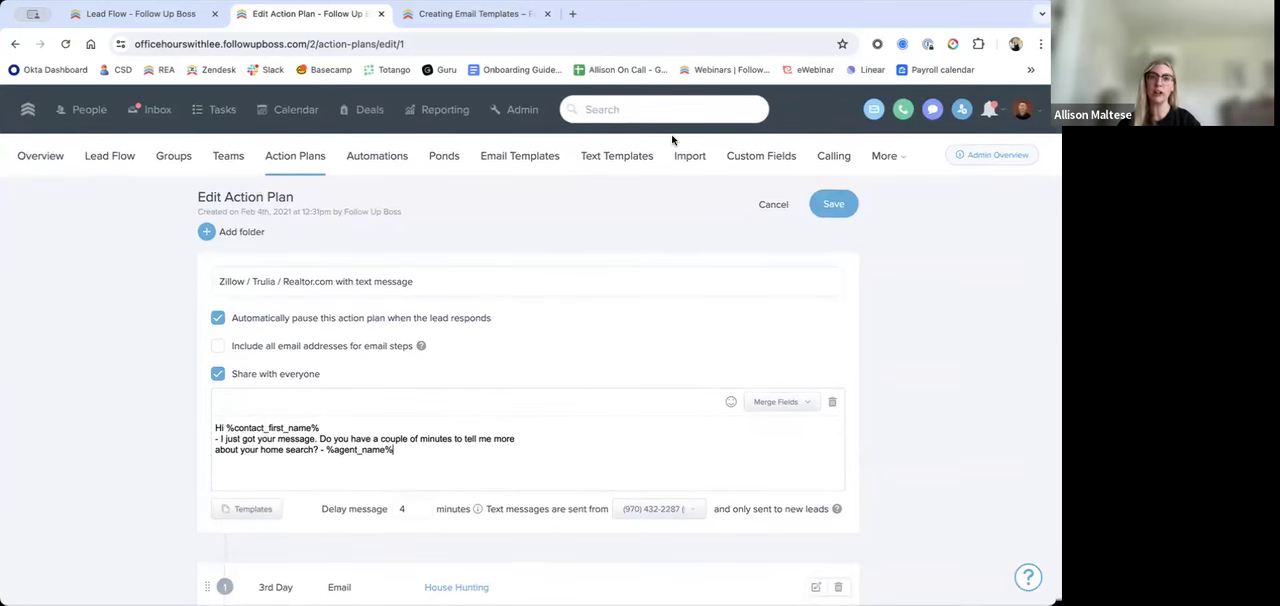
pyautogui.scroll(-5, 620, 229)
pyautogui.scroll(5, 594, 286)
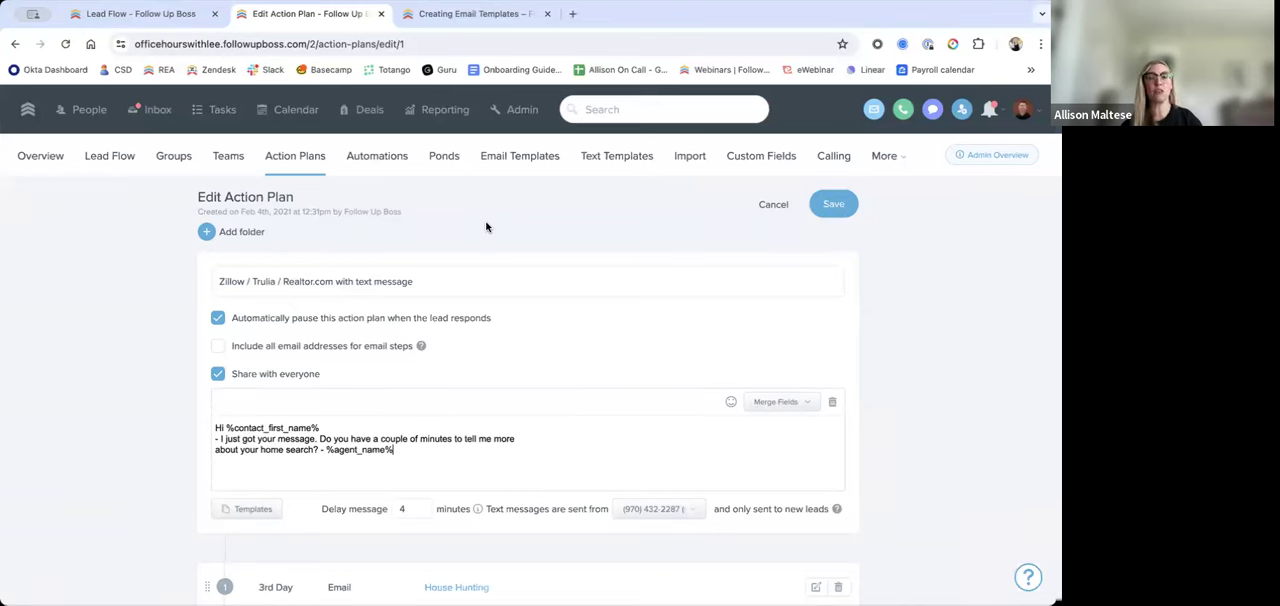
pyautogui.click(108, 157)
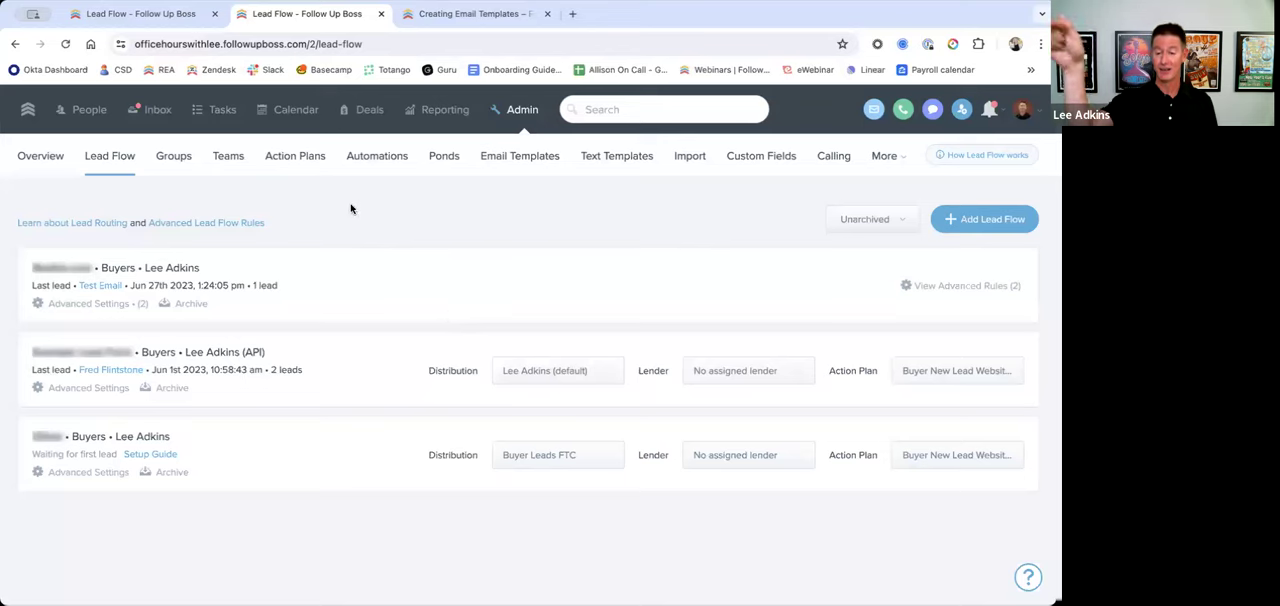
pyautogui.click(290, 167)
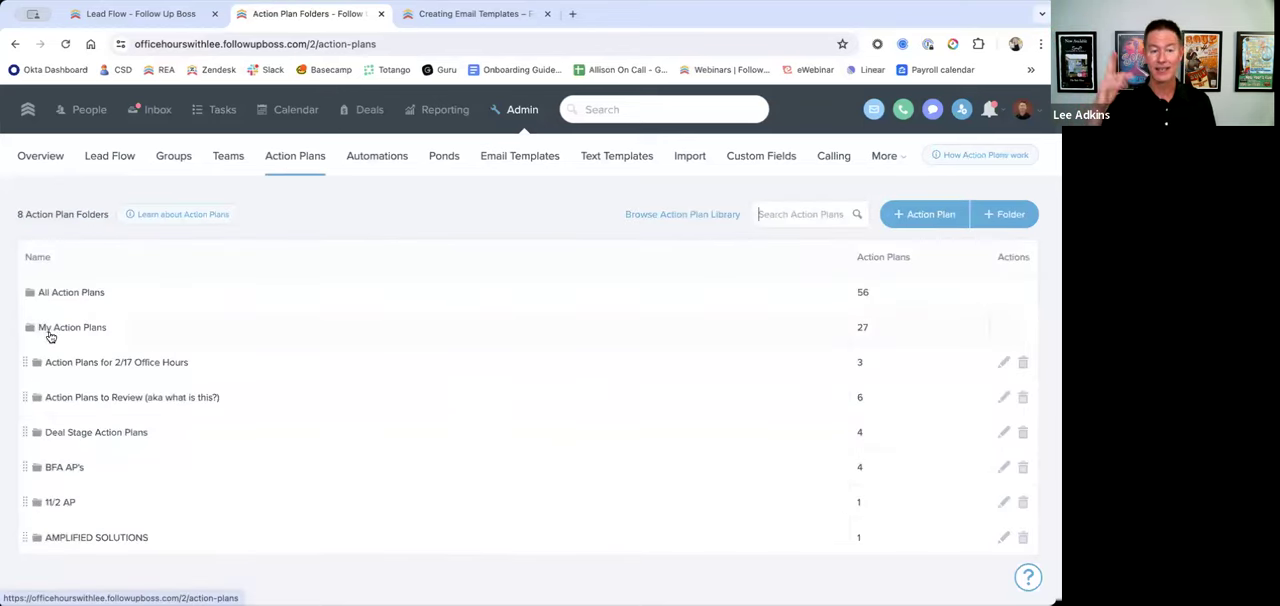
# Step: Duplicate the 11/2 OH: Stale Lead Engagement plan from the My Action Plans folder and review its steps
pyautogui.click(89, 327)
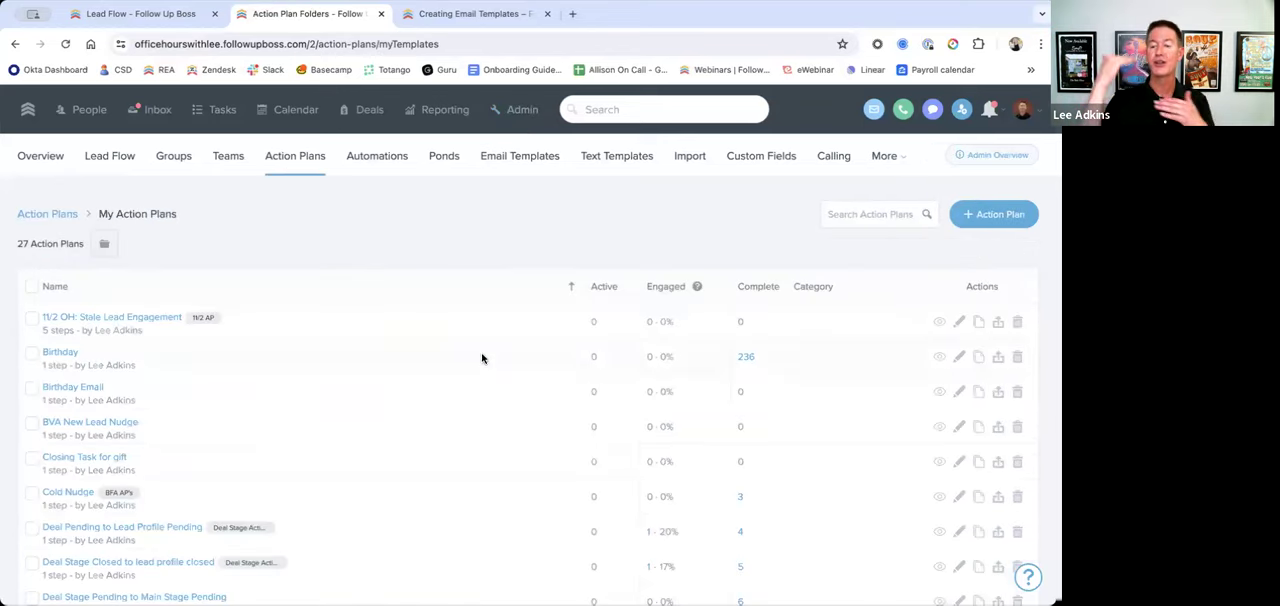
pyautogui.click(978, 322)
pyautogui.moveTo(386, 285); pyautogui.dragTo(359, 285)
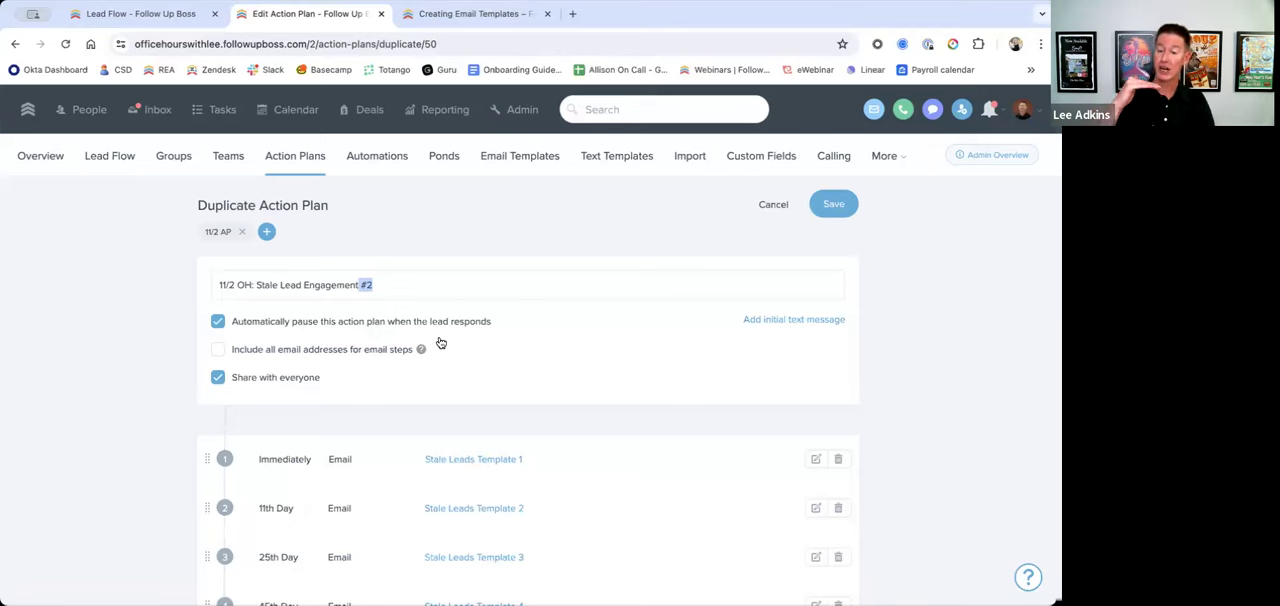
pyautogui.click(488, 244)
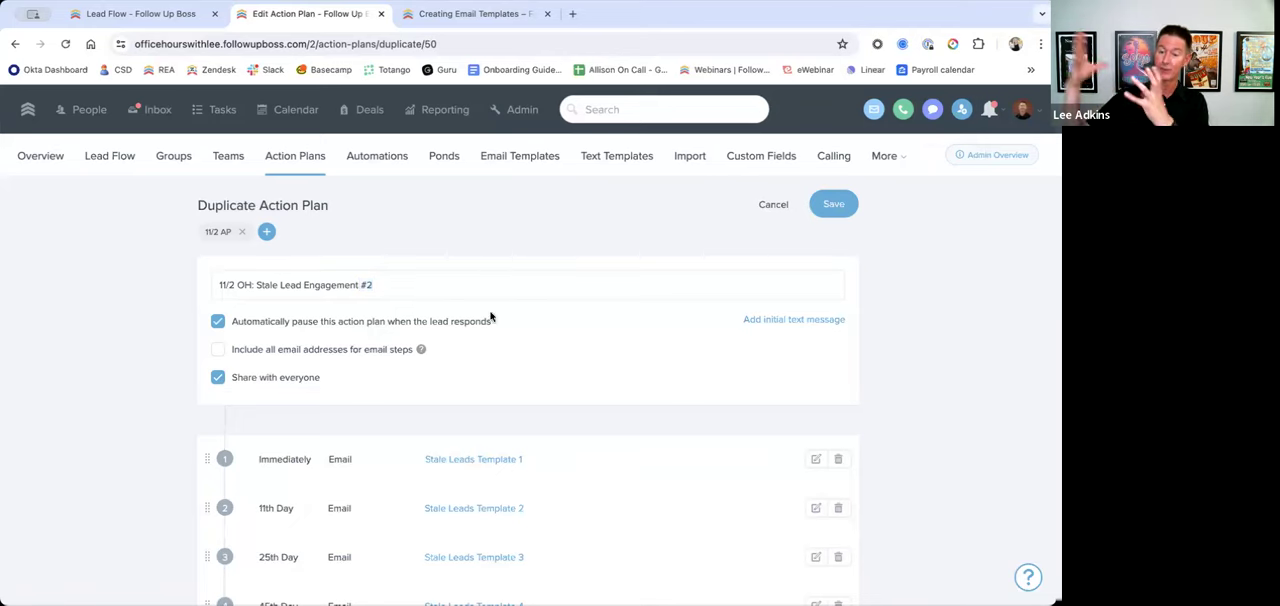
pyautogui.scroll(-1, 577, 460)
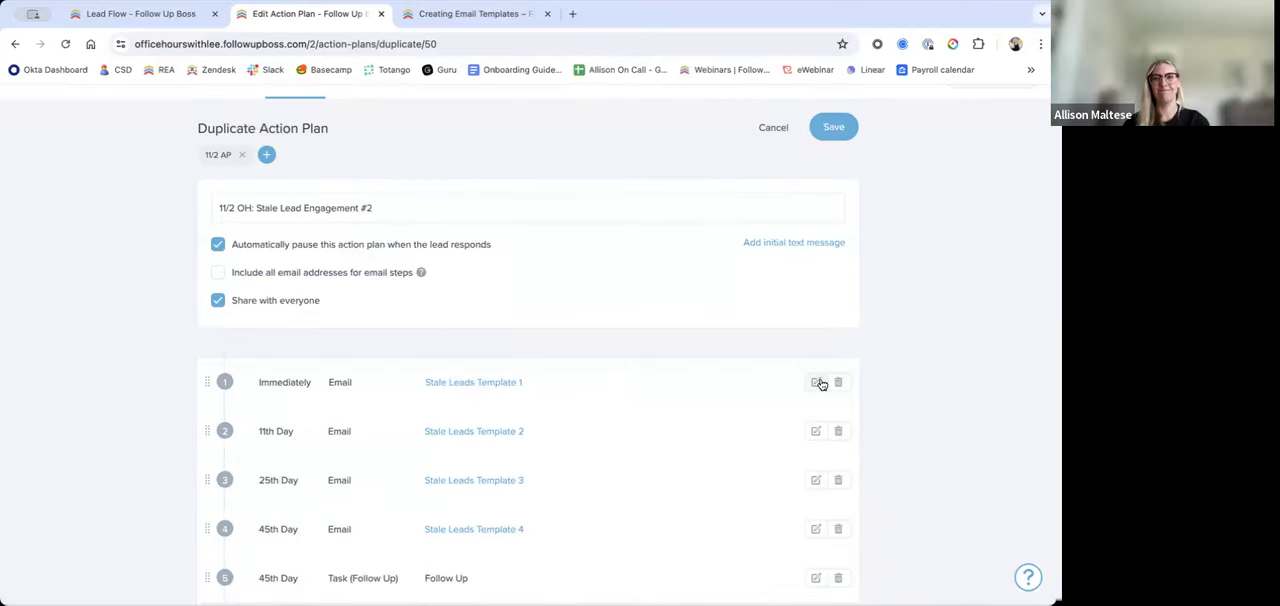
# Step: Open the duplicate's first email step for editing and add an empty initial text message to the plan
pyautogui.click(816, 382)
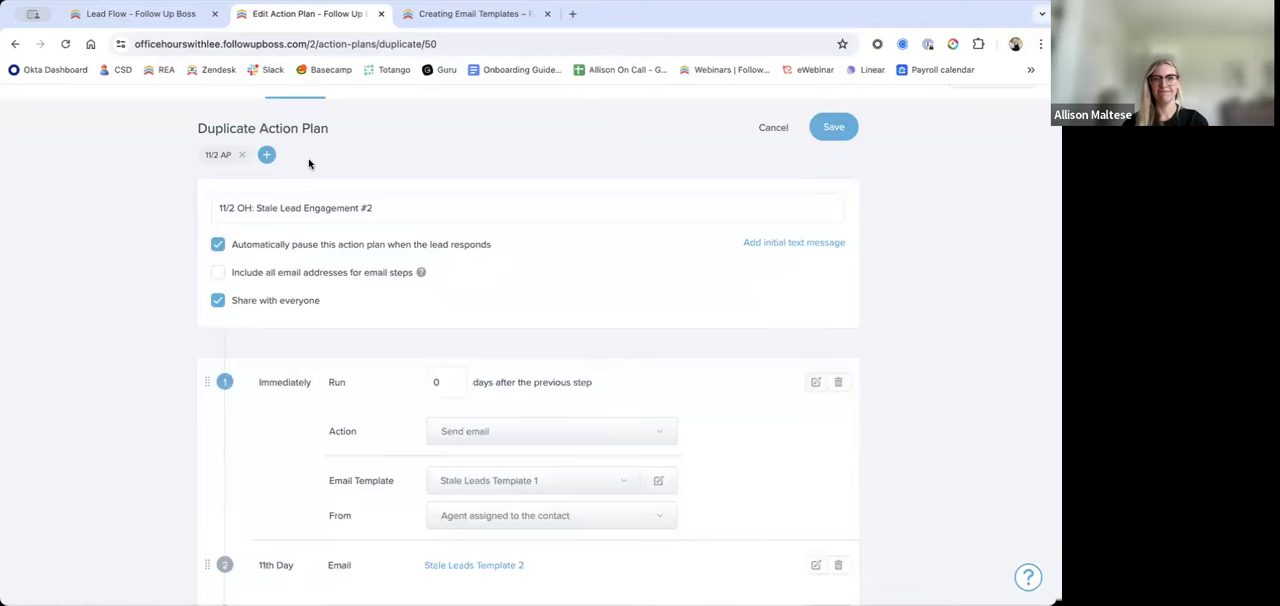
pyautogui.scroll(1, 310, 165)
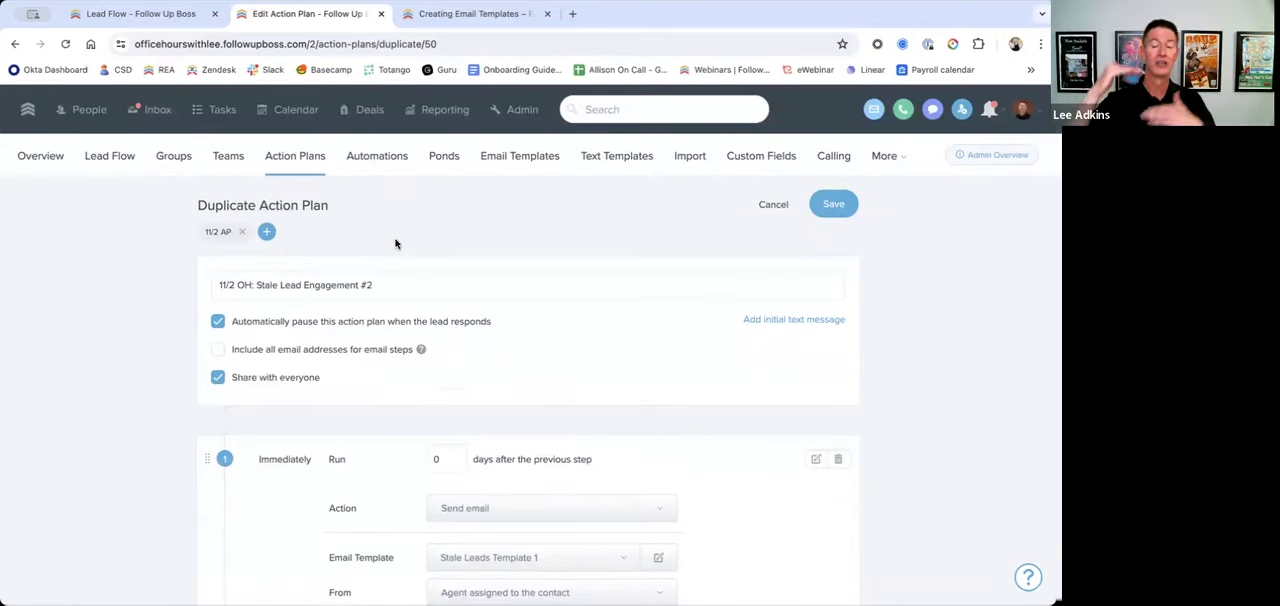
pyautogui.click(800, 326)
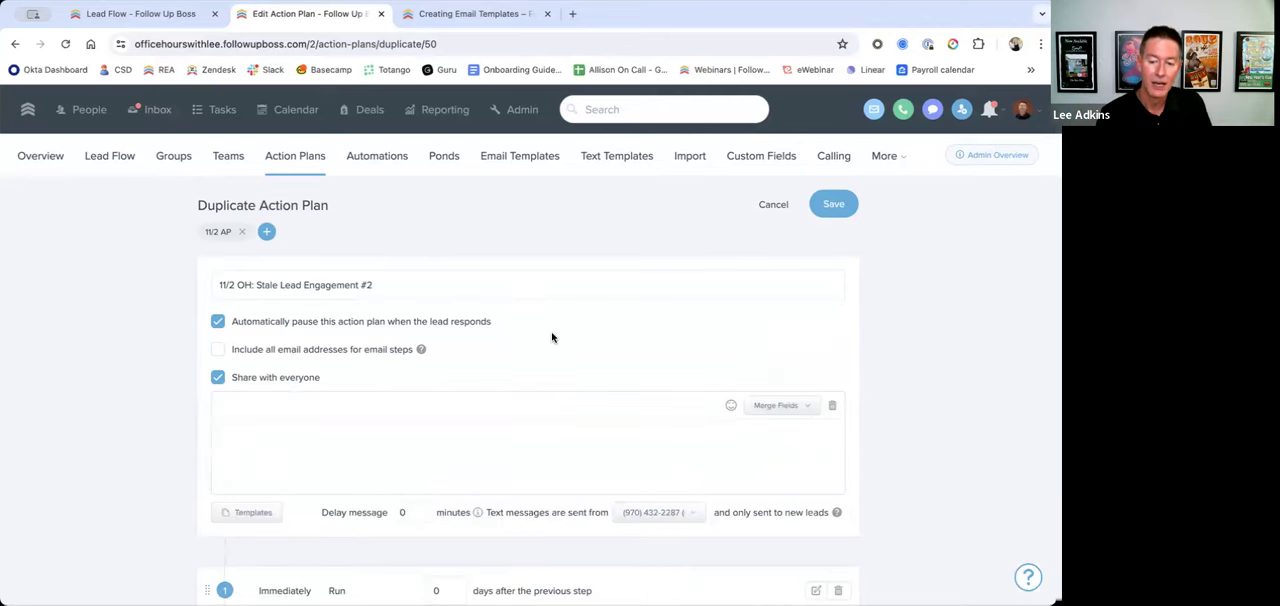
# Step: Leave the duplicate without saving and start a new action plan from the All Action Plans folder
pyautogui.click(285, 160)
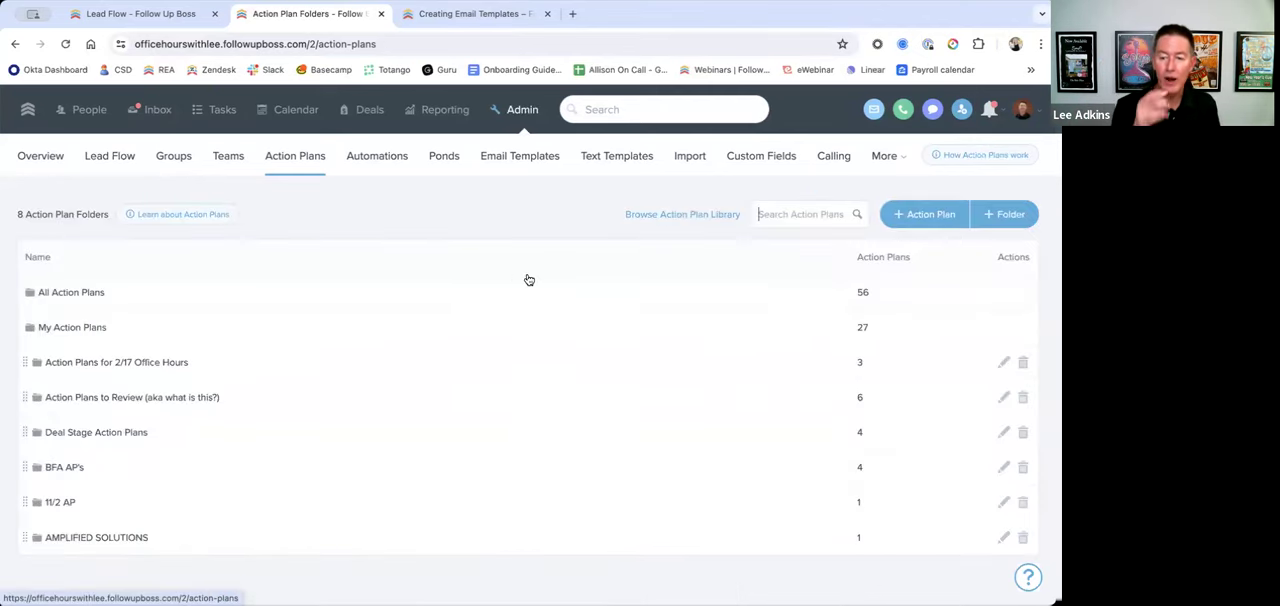
pyautogui.click(330, 299)
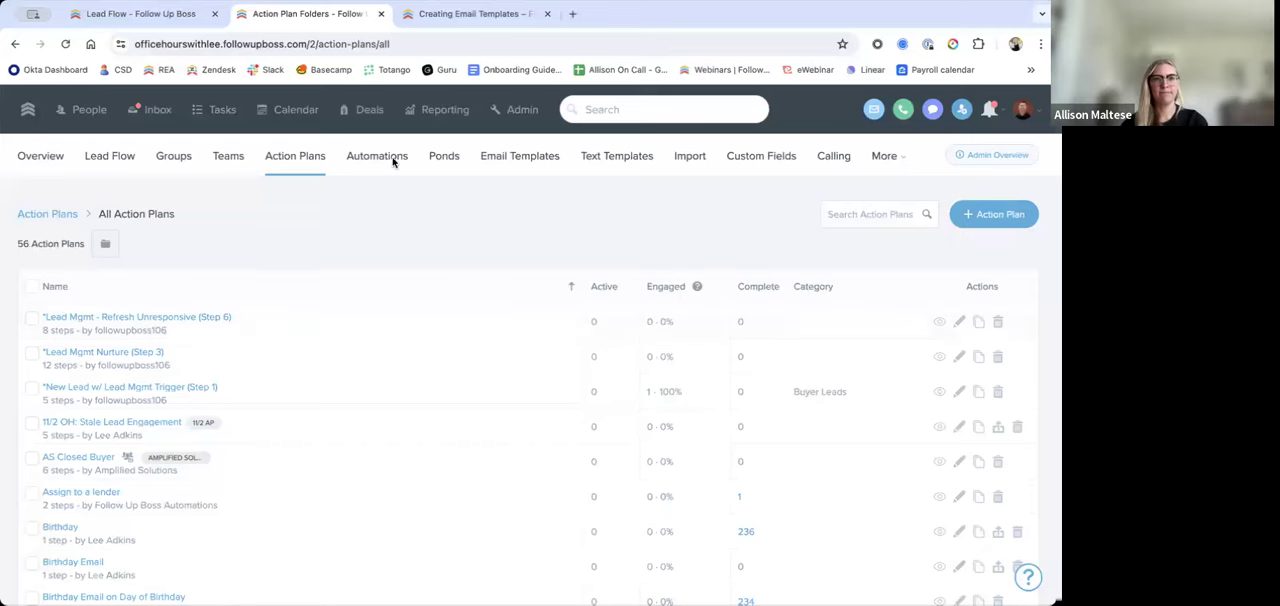
pyautogui.click(998, 222)
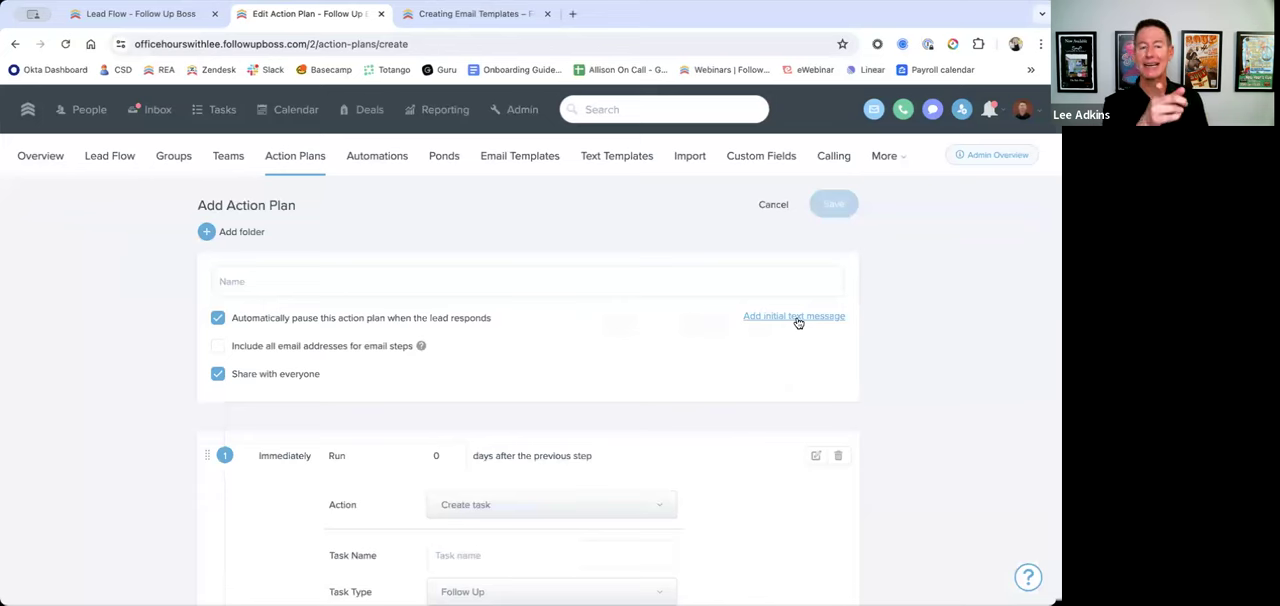
# Step: Create a new text template named "Office Hours Text"
pyautogui.click(613, 156)
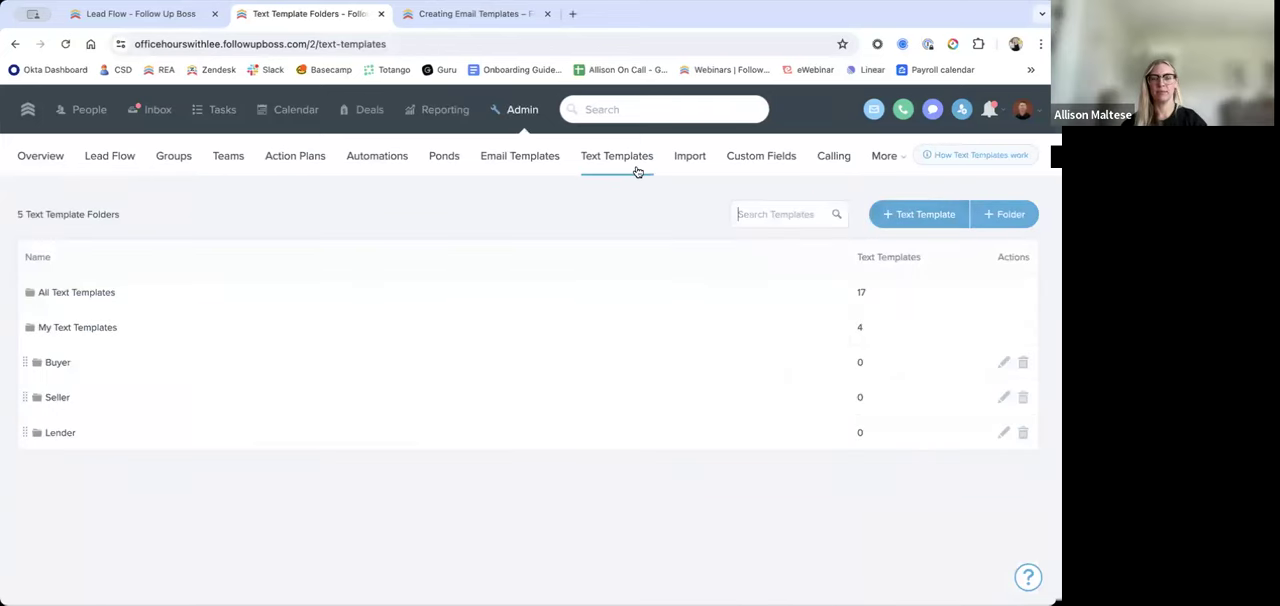
pyautogui.click(903, 217)
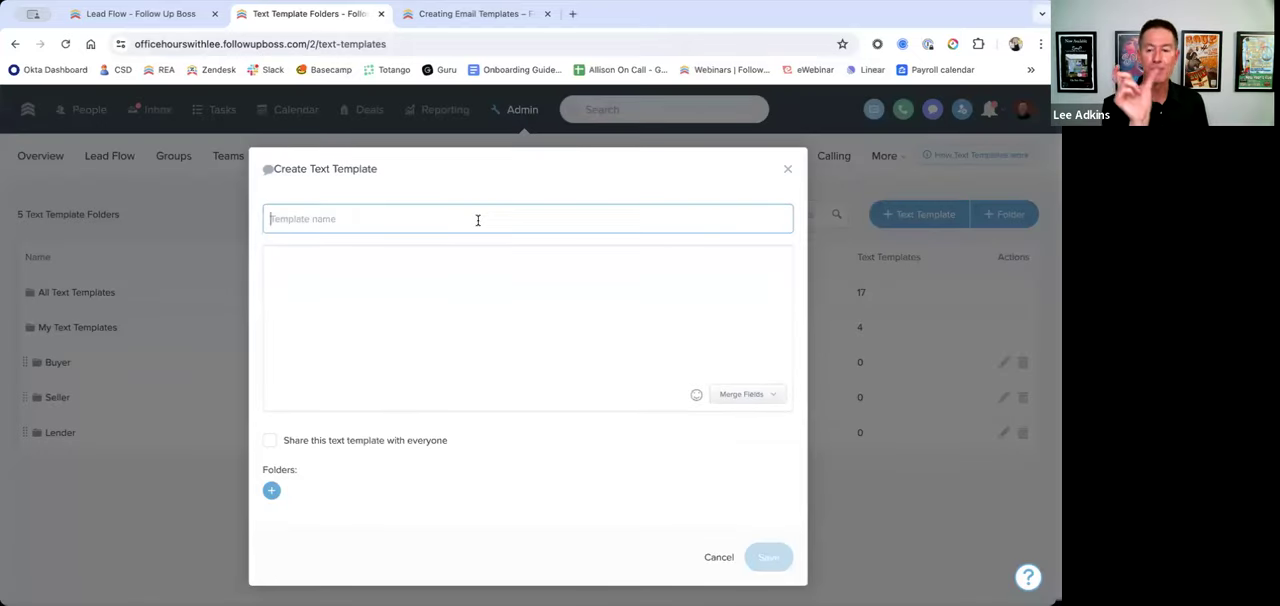
pyautogui.write('Office Hours Text')
# Step: Write the template message "I saw you were inquiring about %inquiry_address%," using the Inquiry address merge field
pyautogui.click(476, 266)
pyautogui.write('I saw you were inquiring about')
pyautogui.click(739, 395)
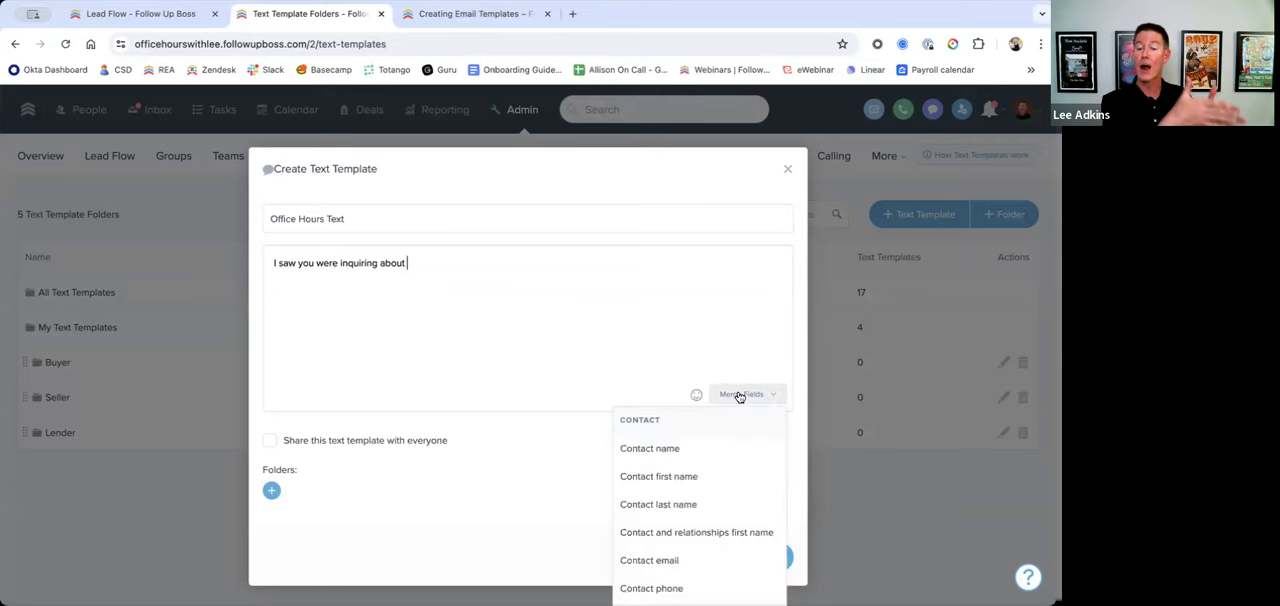
pyautogui.scroll(-5, 716, 486)
pyautogui.scroll(-8, 715, 486)
pyautogui.scroll(-6, 709, 490)
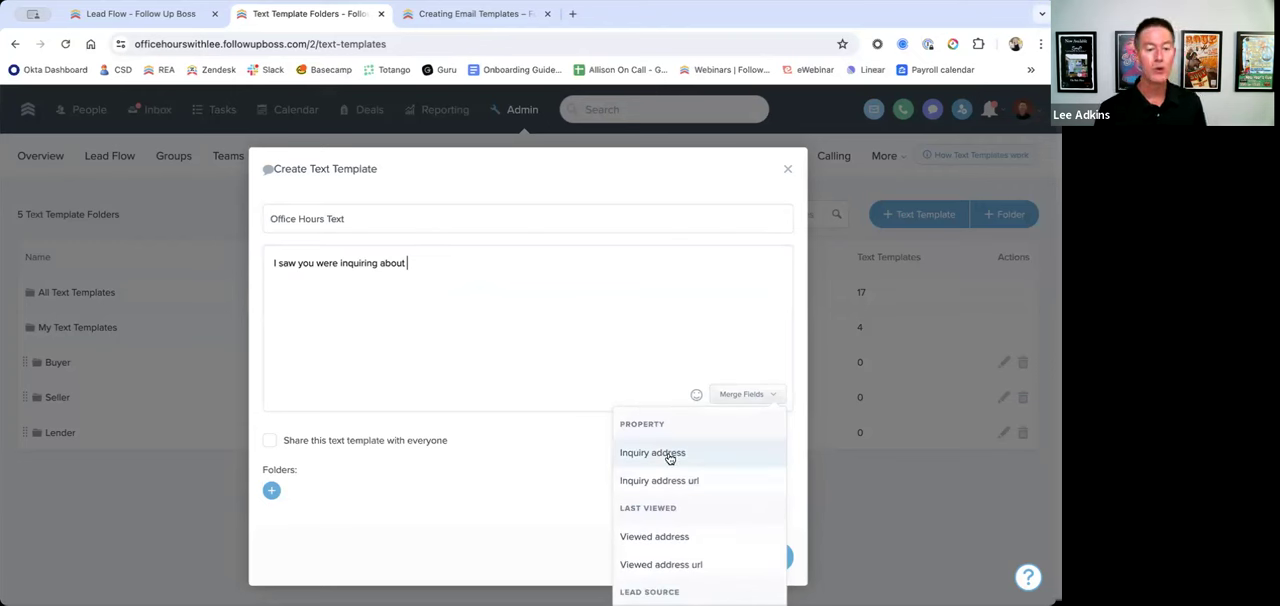
pyautogui.click(674, 456)
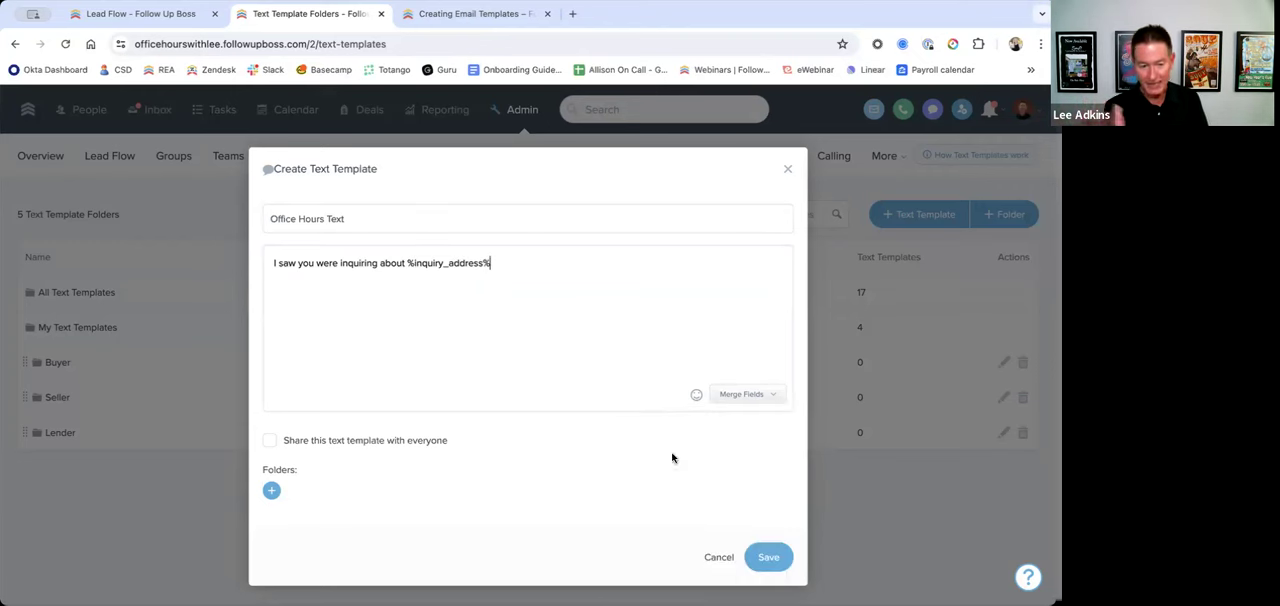
pyautogui.write(',')
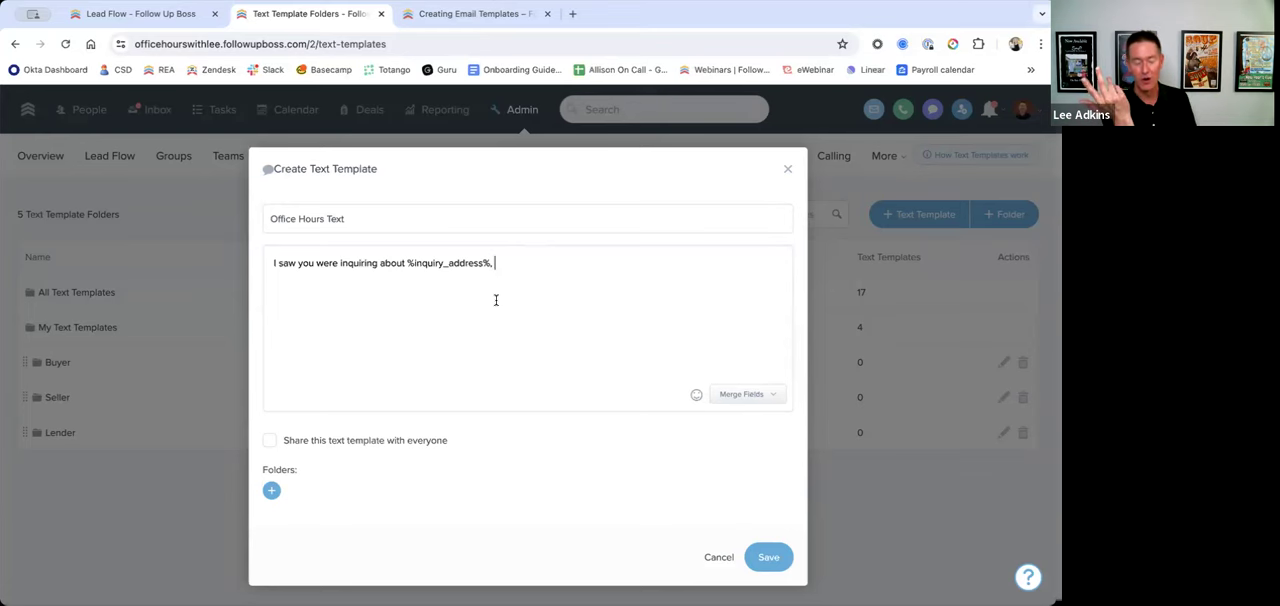
# Step: Switch to the Lead Flow browser tab and open the second suggested contact's profile from the search
pyautogui.click(160, 14)
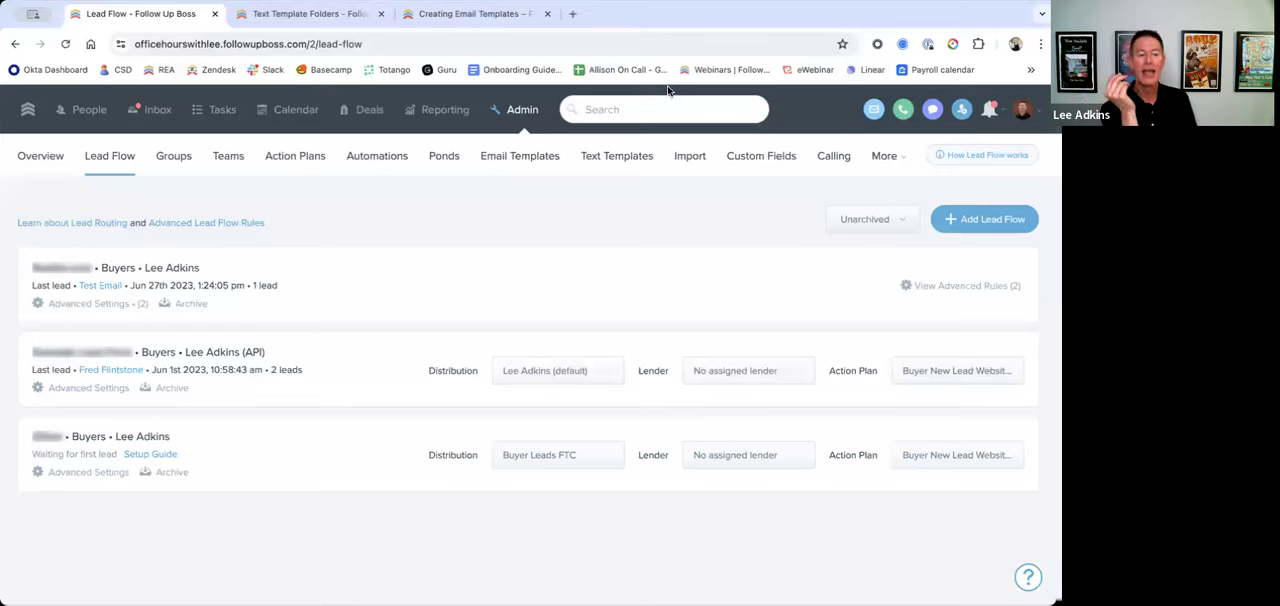
pyautogui.click(670, 109)
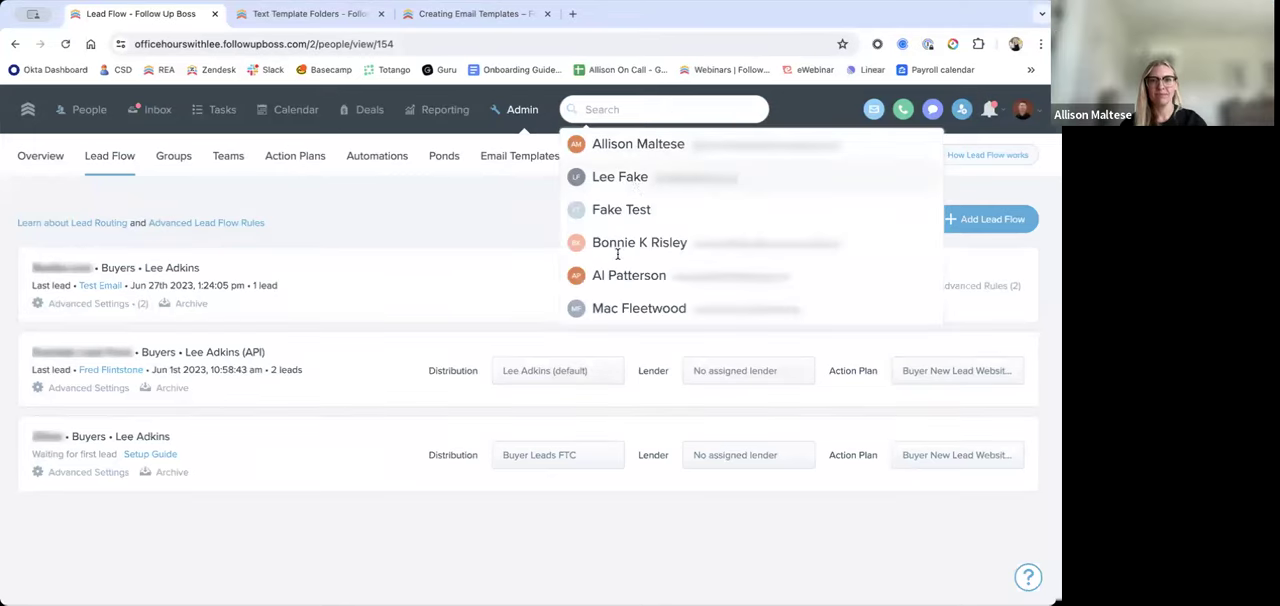
pyautogui.click(620, 176)
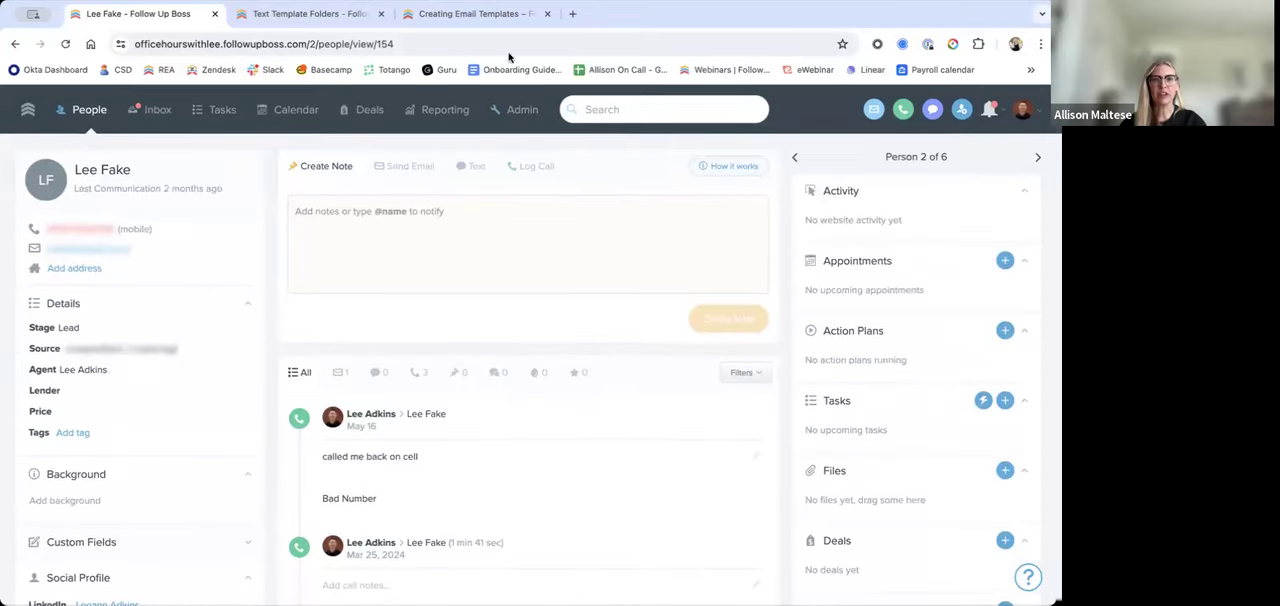
# Step: Return to the text template and delete the %inquiry_address% merge field and the comma from the message
pyautogui.click(332, 14)
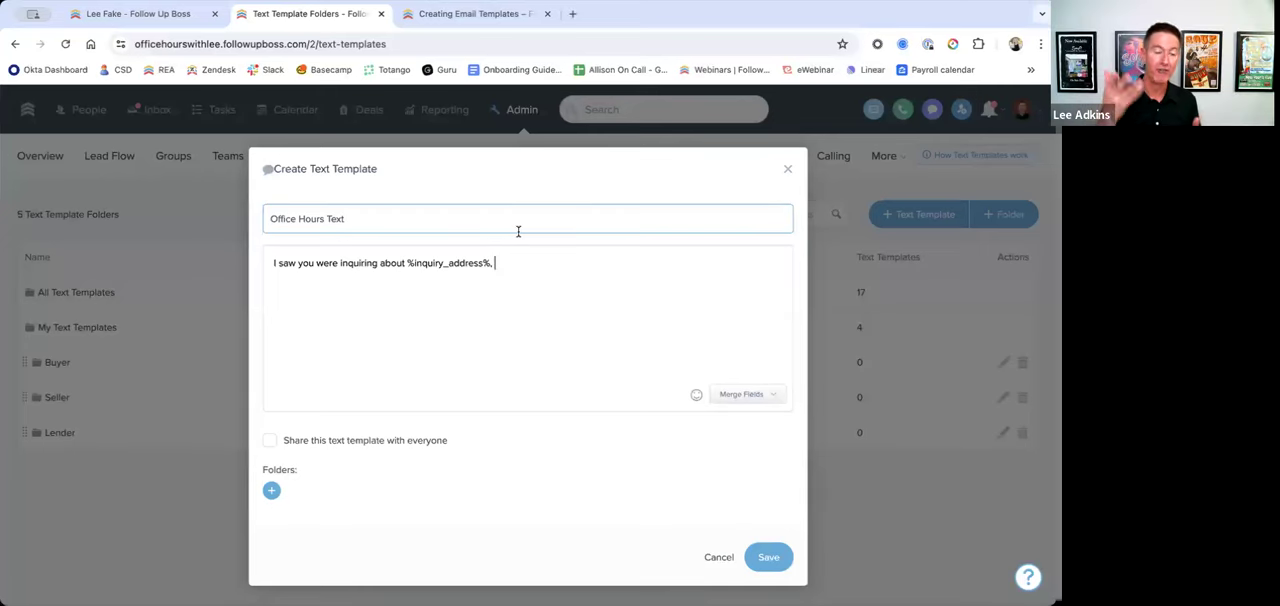
pyautogui.click(516, 263)
pyautogui.moveTo(491, 263); pyautogui.dragTo(407, 263)
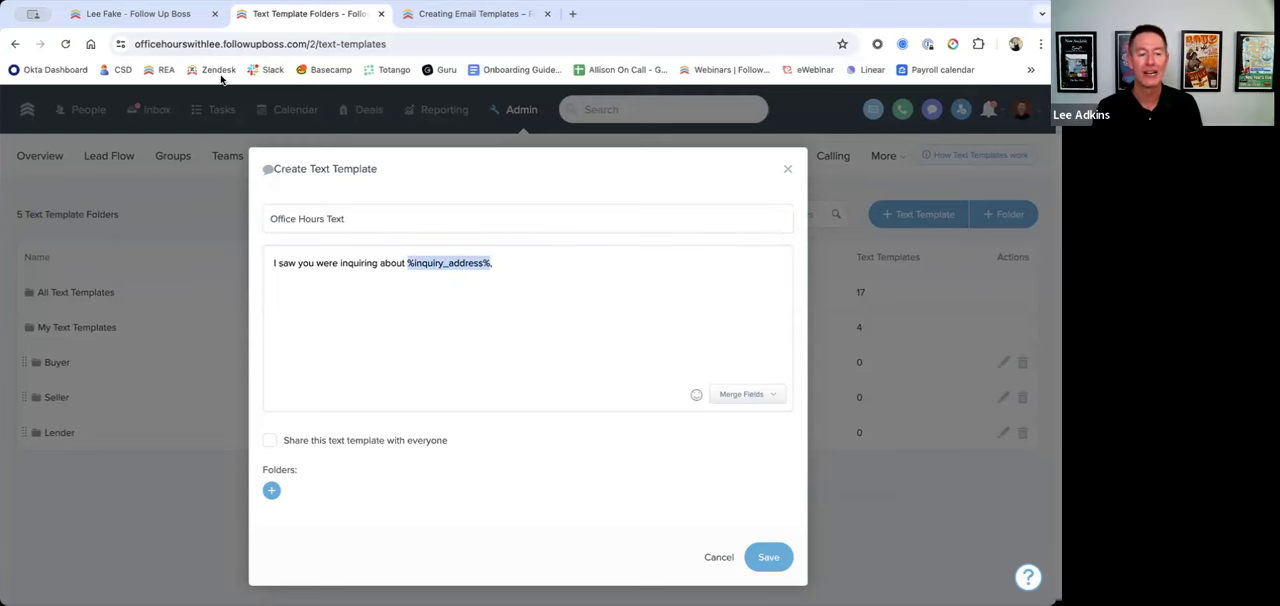
pyautogui.click(547, 267)
pyautogui.moveTo(547, 266); pyautogui.dragTo(424, 261)
pyautogui.press('BackSpace')
pyautogui.press('BackSpace')
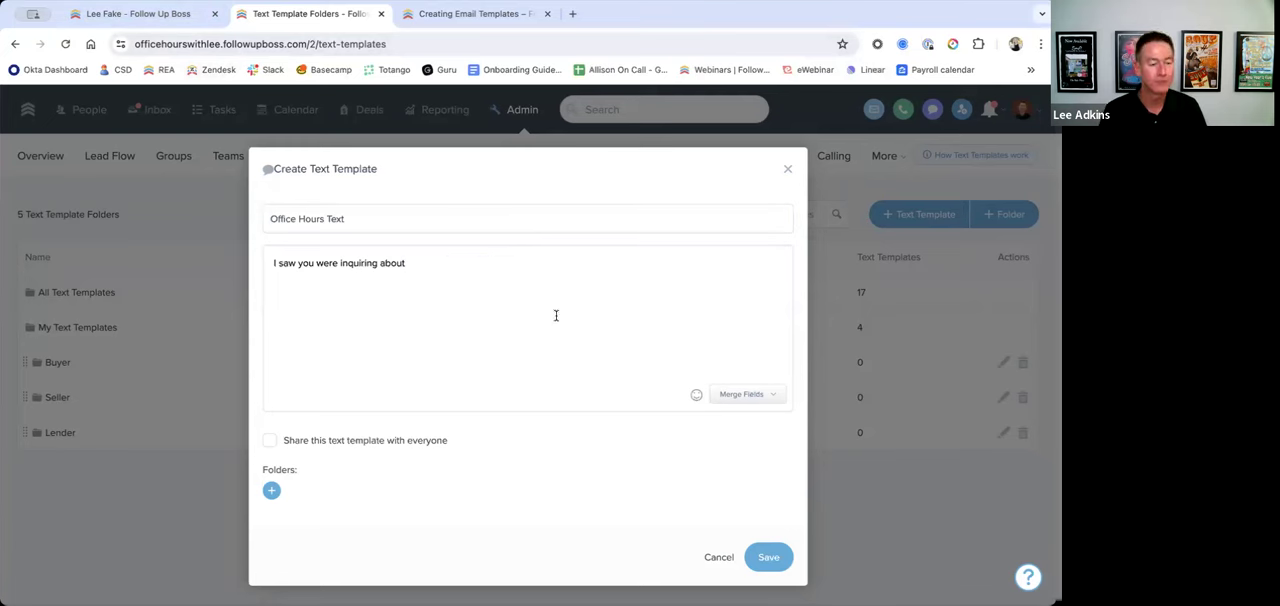
# Step: Review the available merge fields and insert Inquiry address after "I saw you were inquiring about"
pyautogui.click(750, 395)
pyautogui.scroll(-3, 727, 457)
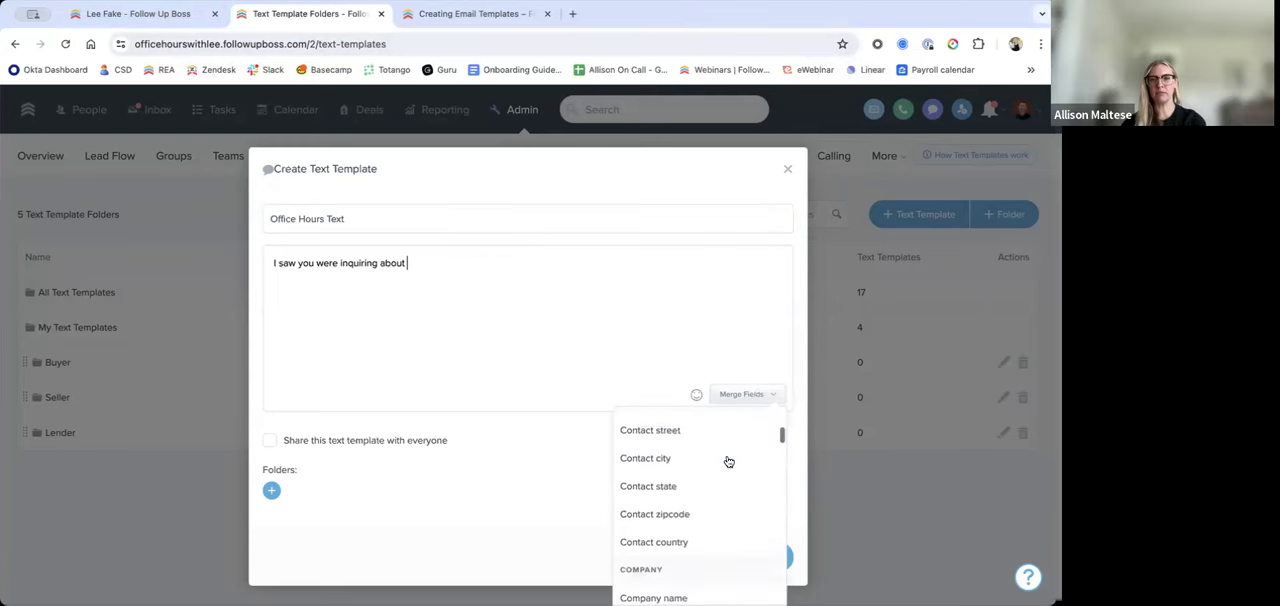
pyautogui.scroll(-5, 727, 457)
pyautogui.scroll(-2, 890, 455)
pyautogui.scroll(10, 690, 435)
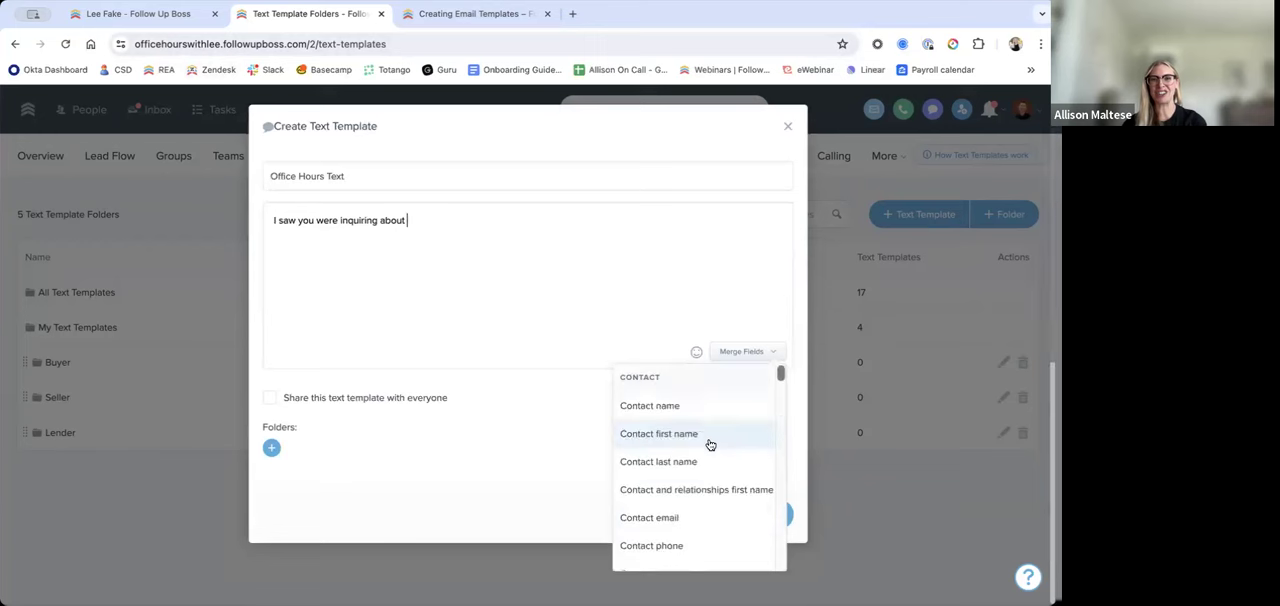
pyautogui.scroll(-3, 680, 452)
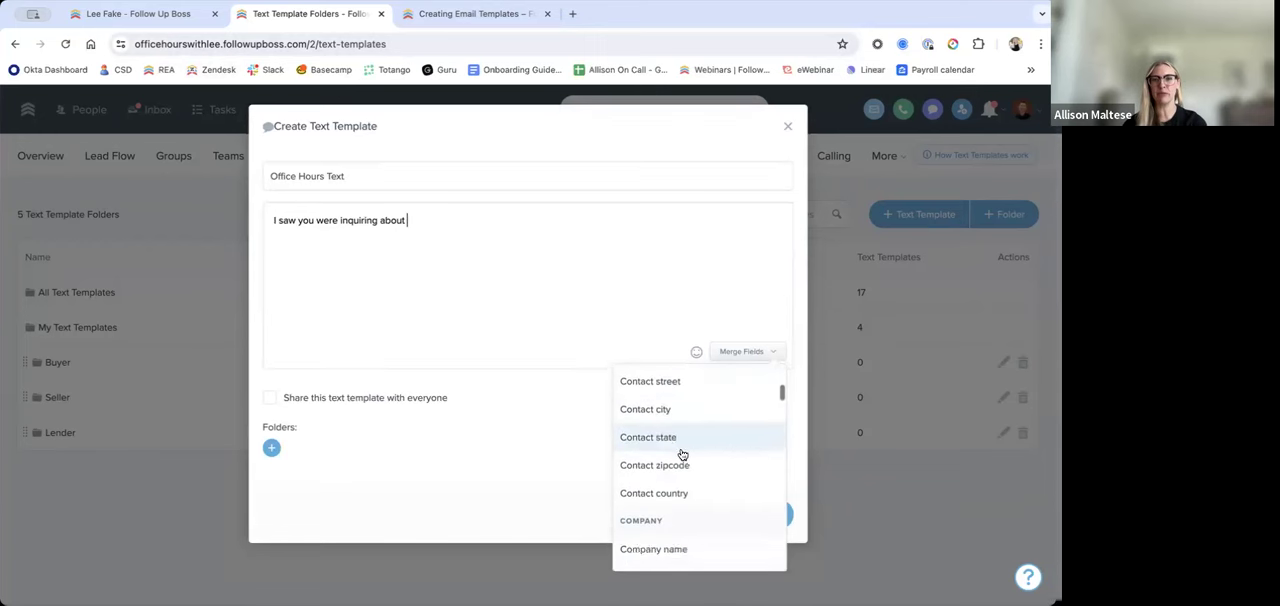
pyautogui.scroll(-4, 685, 455)
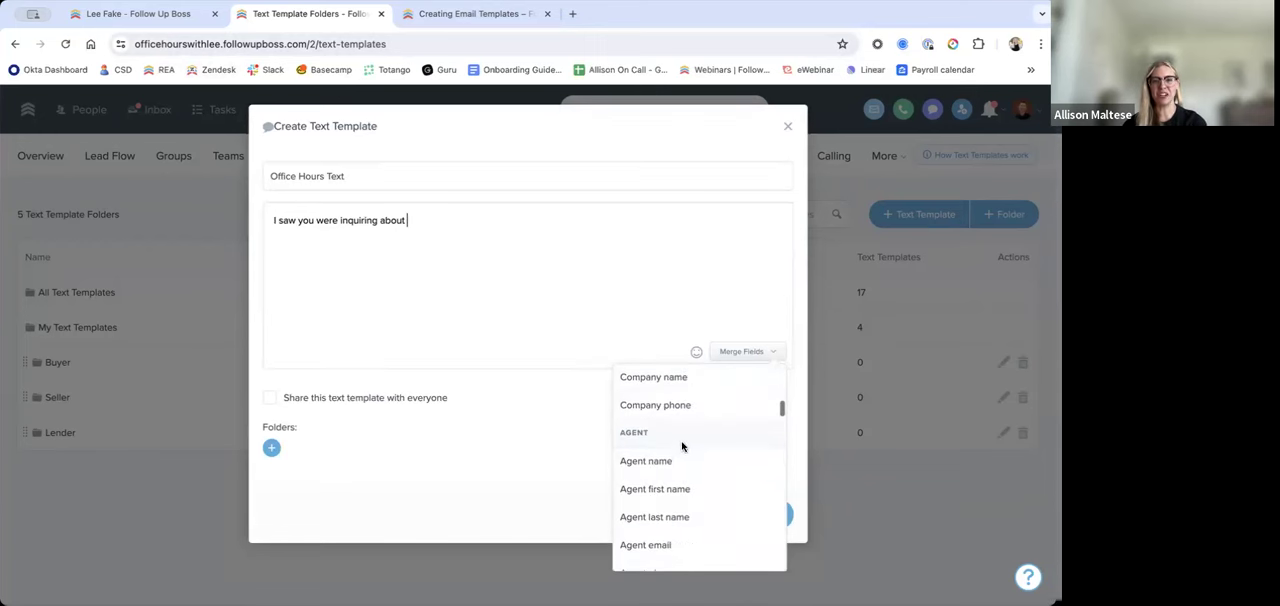
pyautogui.scroll(-8, 695, 455)
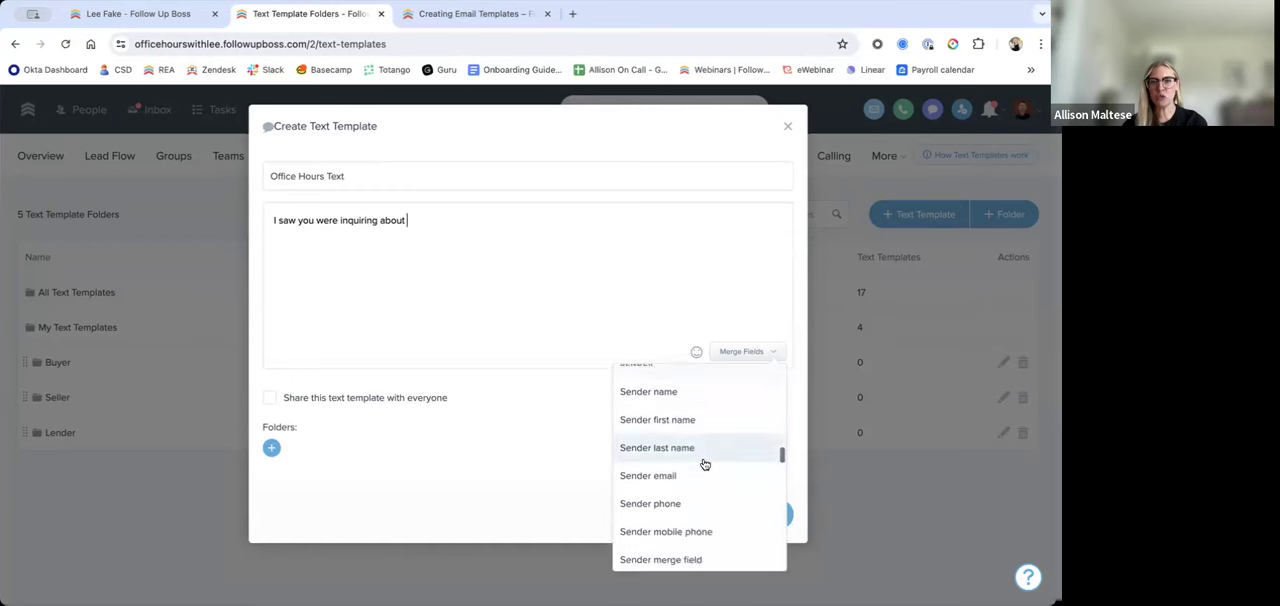
pyautogui.scroll(-1, 705, 468)
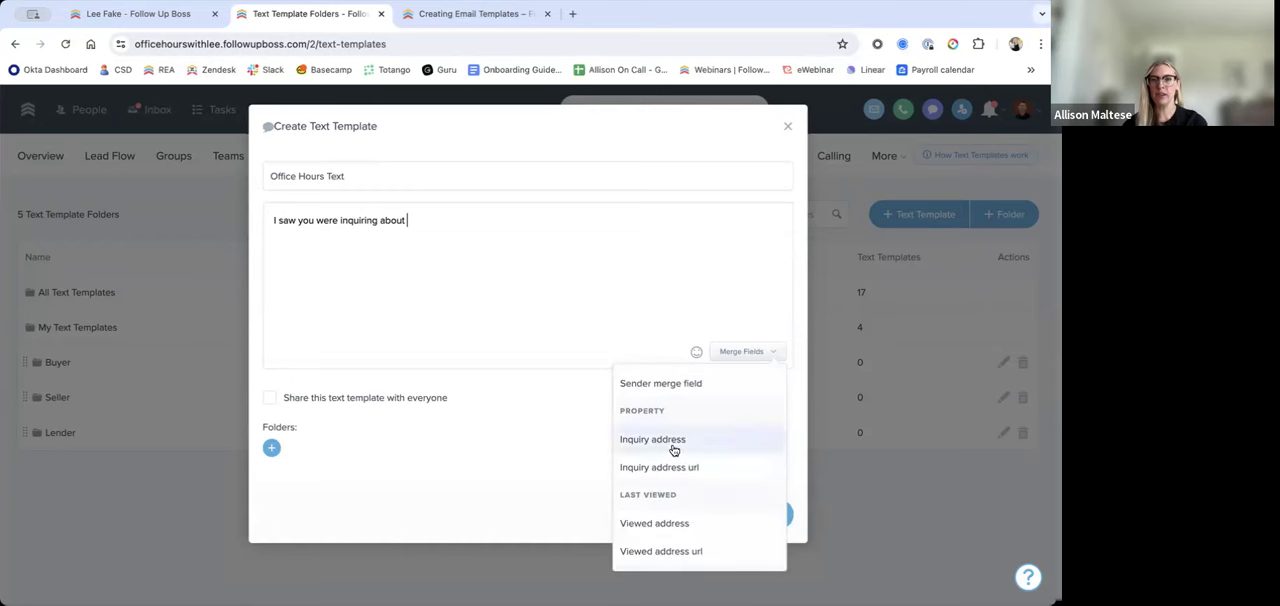
pyautogui.click(661, 442)
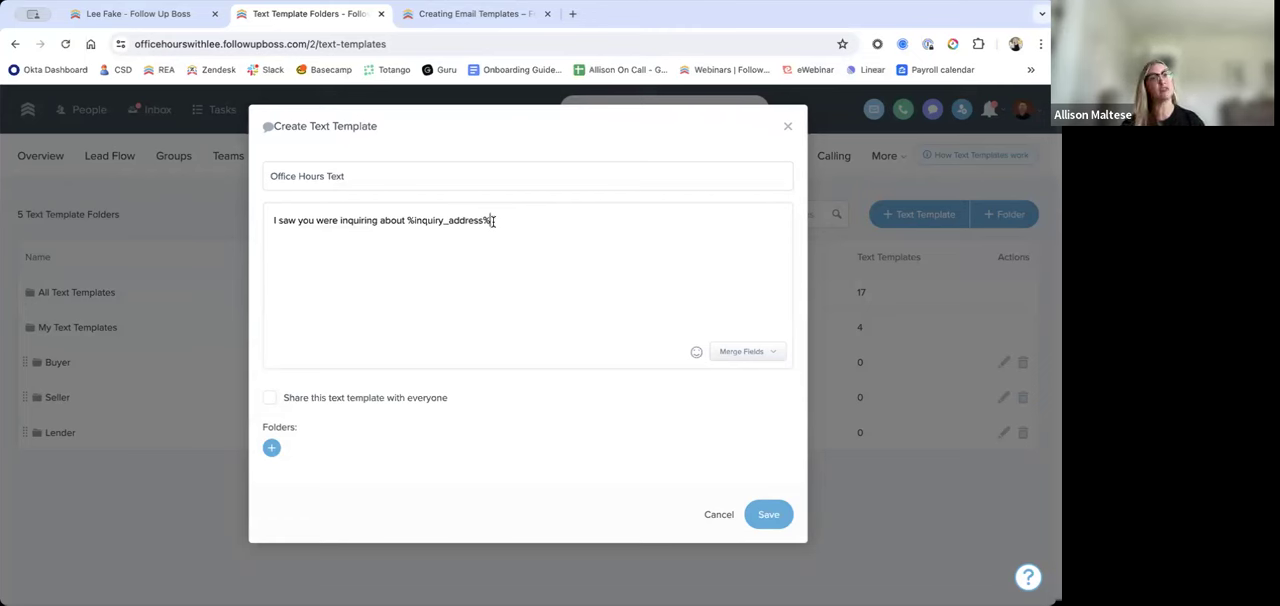
# Step: Return to the test contact's profile and filter the timeline to the activity type listed after notes
pyautogui.click(137, 18)
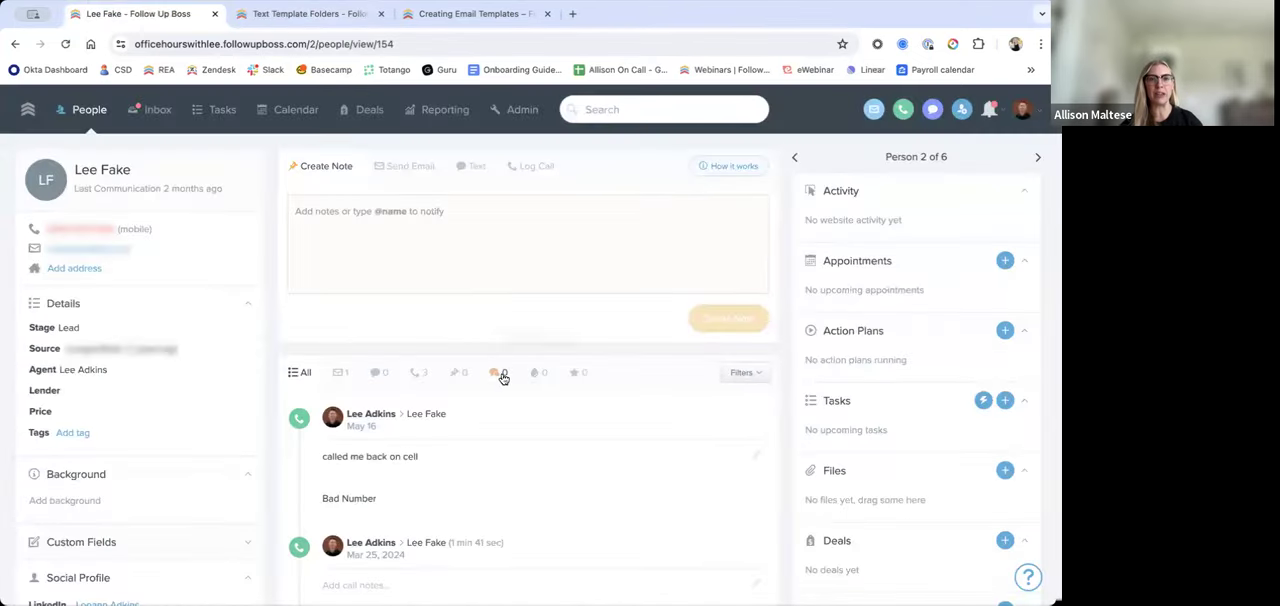
pyautogui.click(502, 373)
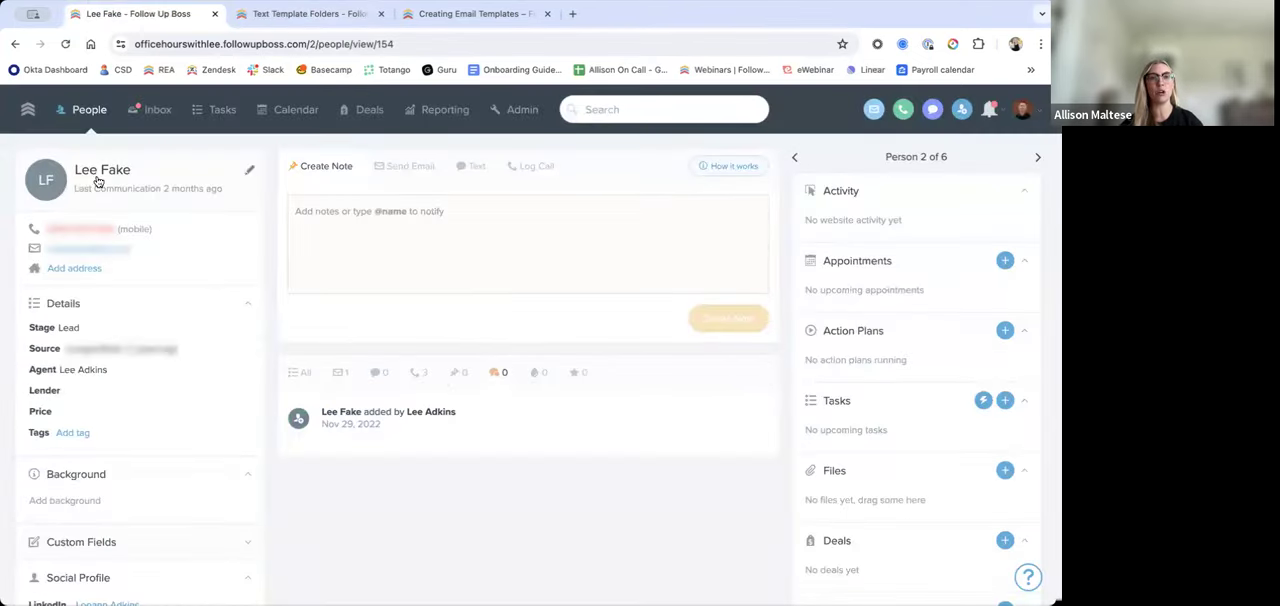
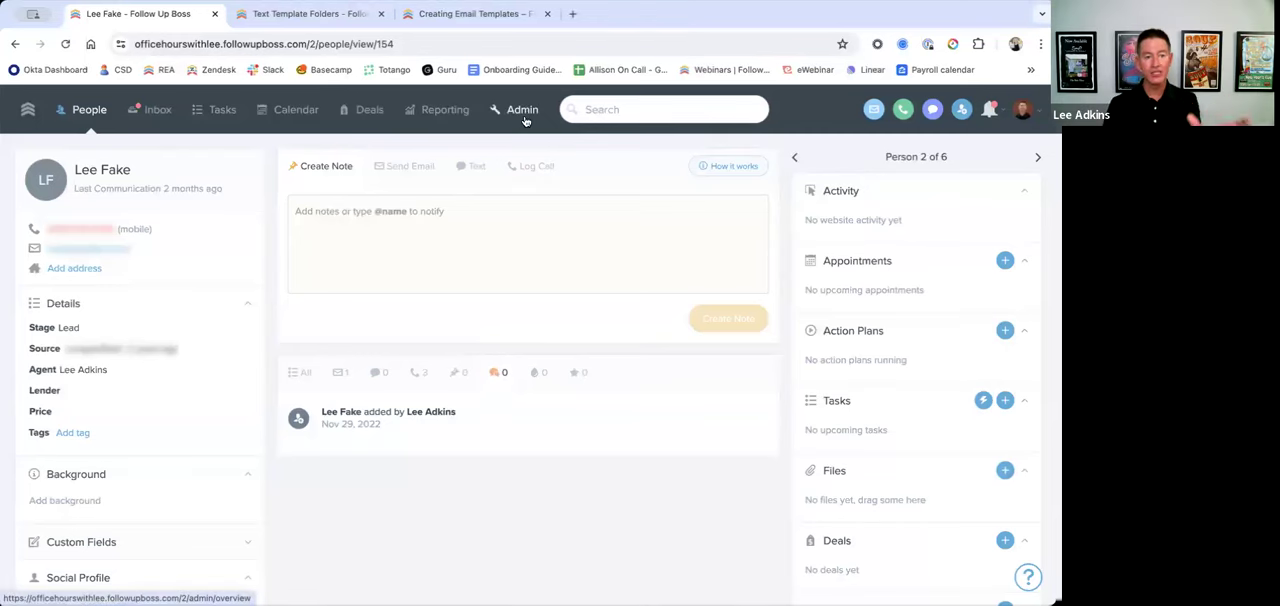
# Step: Open Lead Flow and go to the profile of the last lead listed under the Buyers (API) source
pyautogui.click(320, 14)
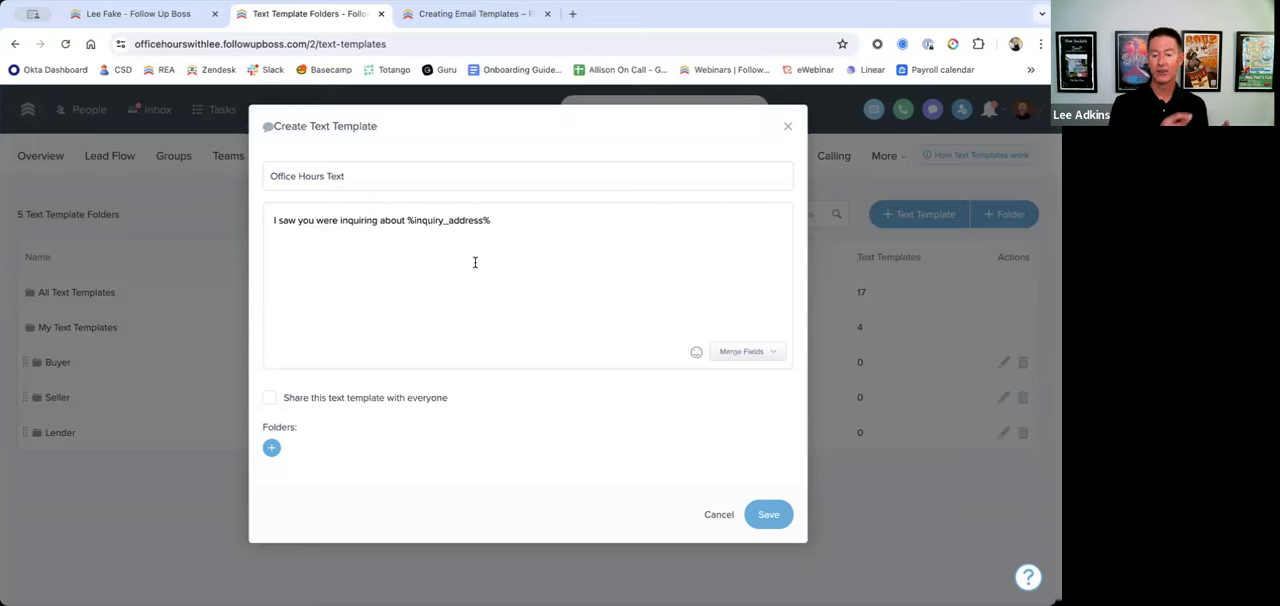
pyautogui.click(166, 16)
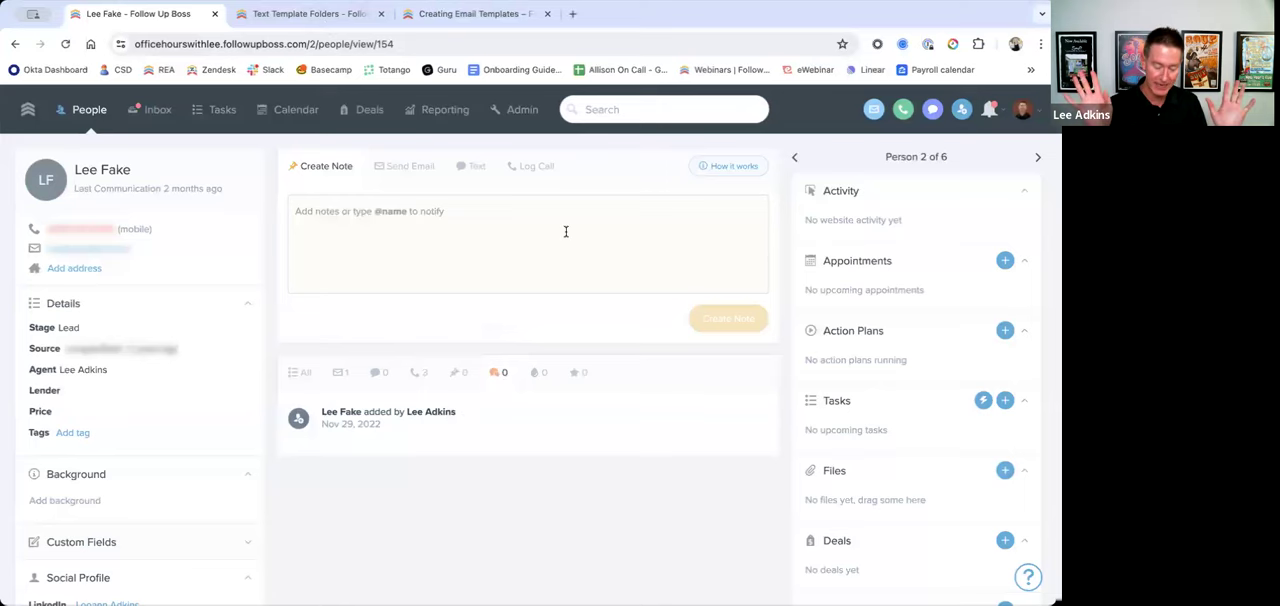
pyautogui.click(524, 112)
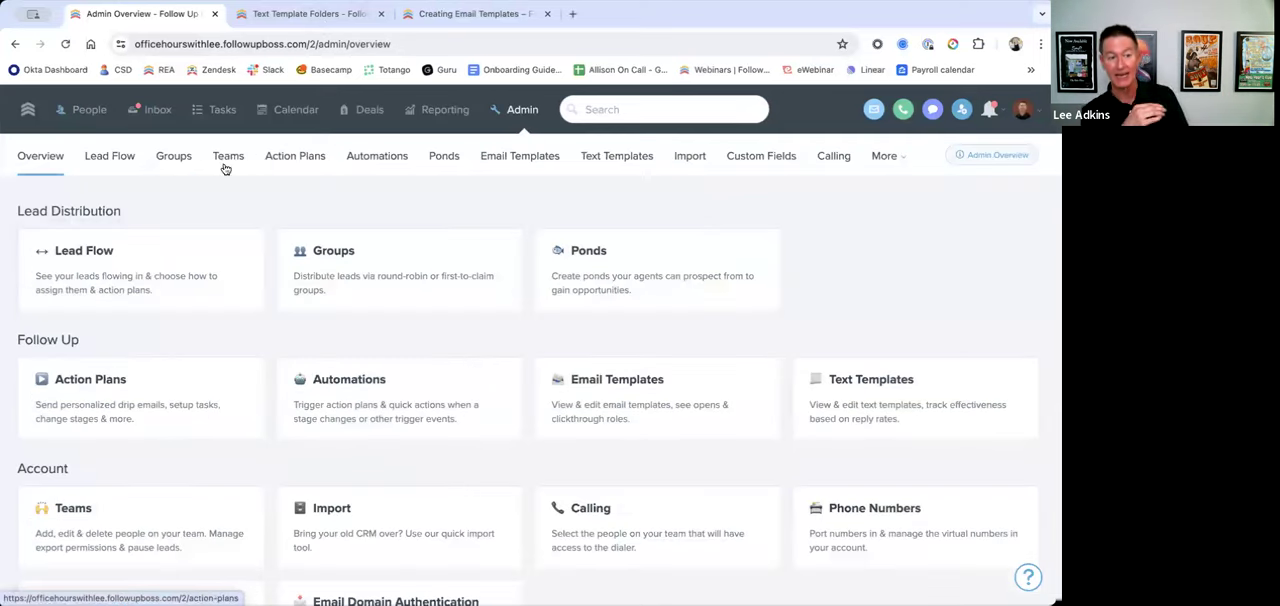
pyautogui.click(109, 158)
pyautogui.click(129, 371)
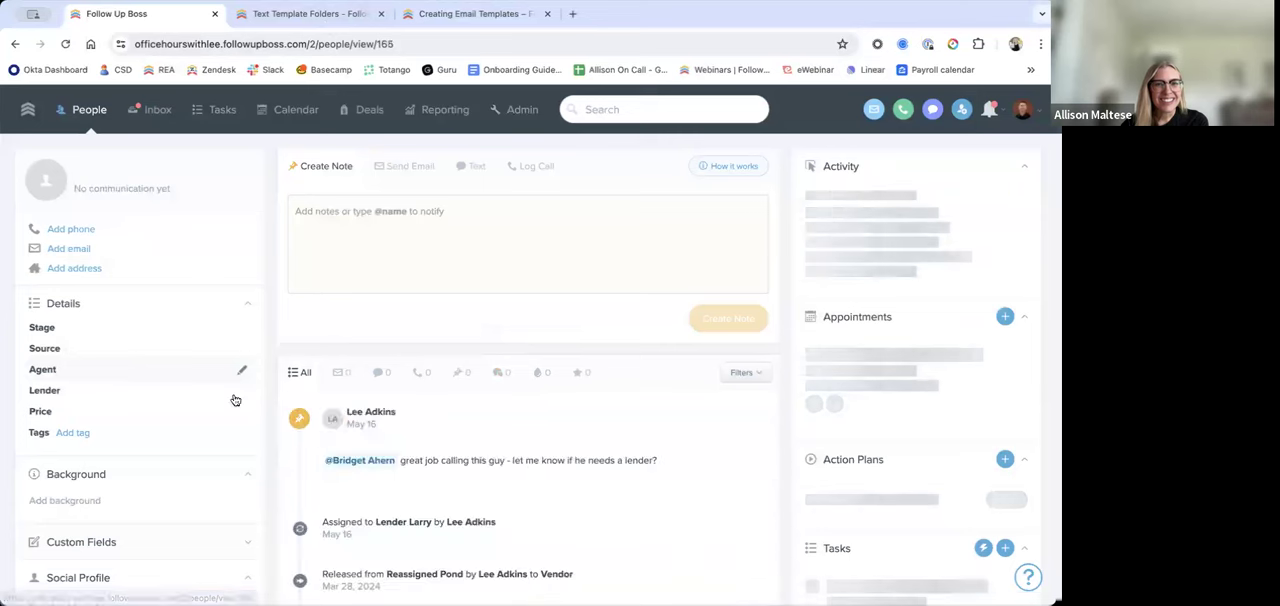
# Step: Examine the Zapier registration in the lead's filtered timeline, highlighting the sender line and the inquiry's property address
pyautogui.scroll(-2, 542, 423)
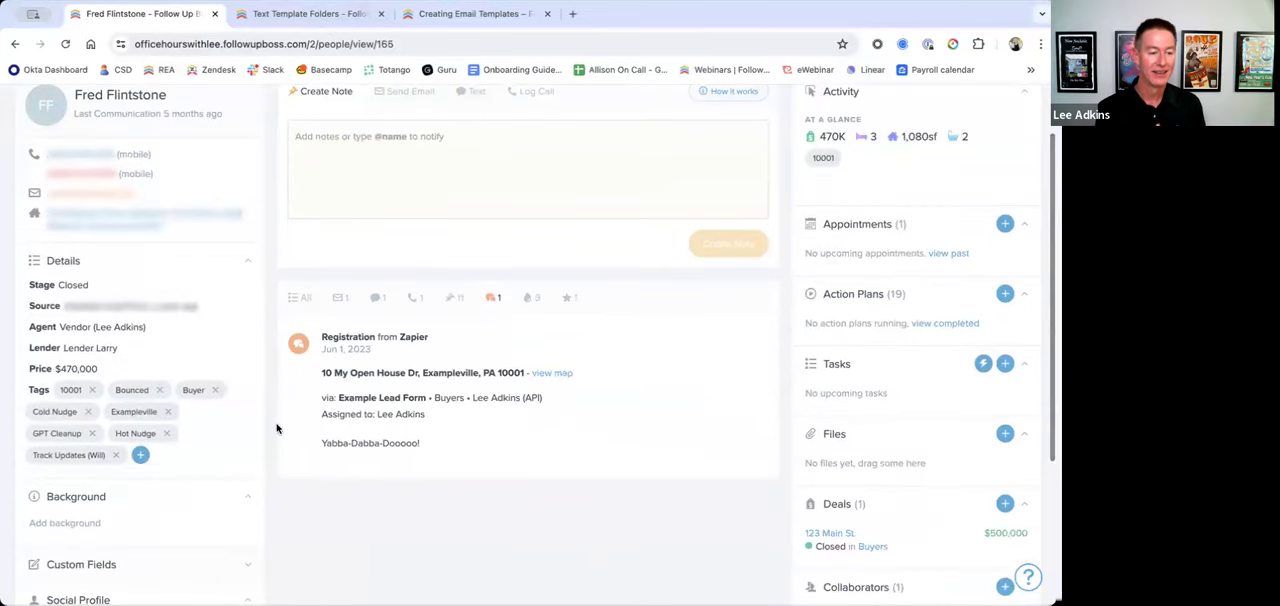
pyautogui.moveTo(437, 341); pyautogui.dragTo(318, 342)
pyautogui.click(608, 481)
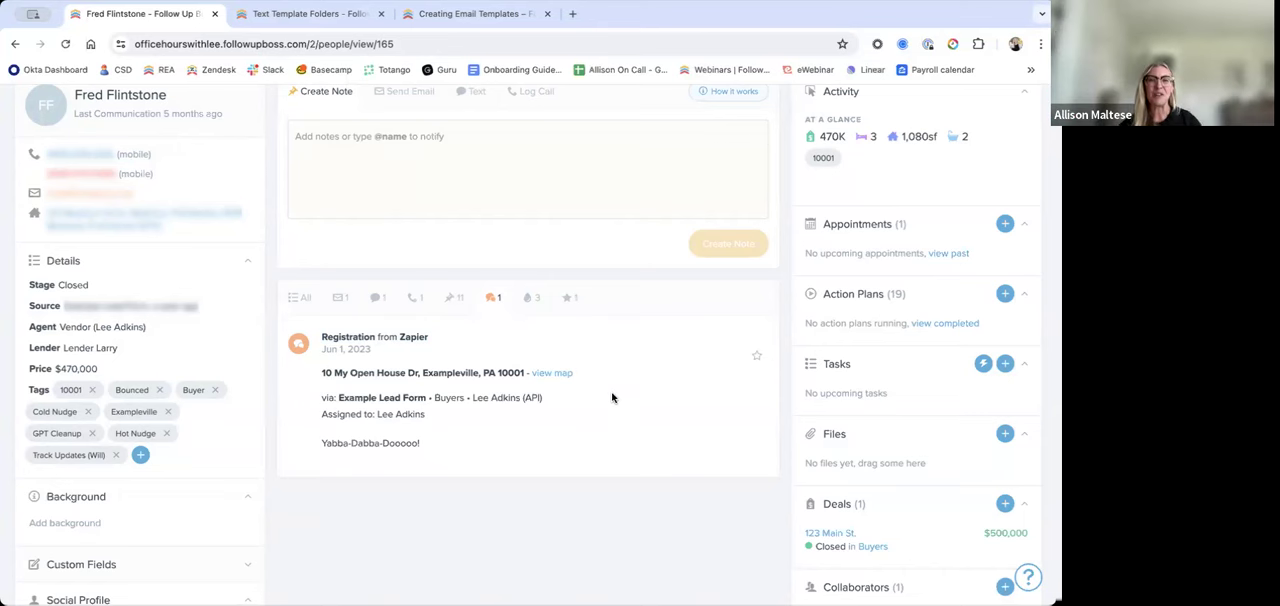
pyautogui.moveTo(524, 372); pyautogui.dragTo(320, 371)
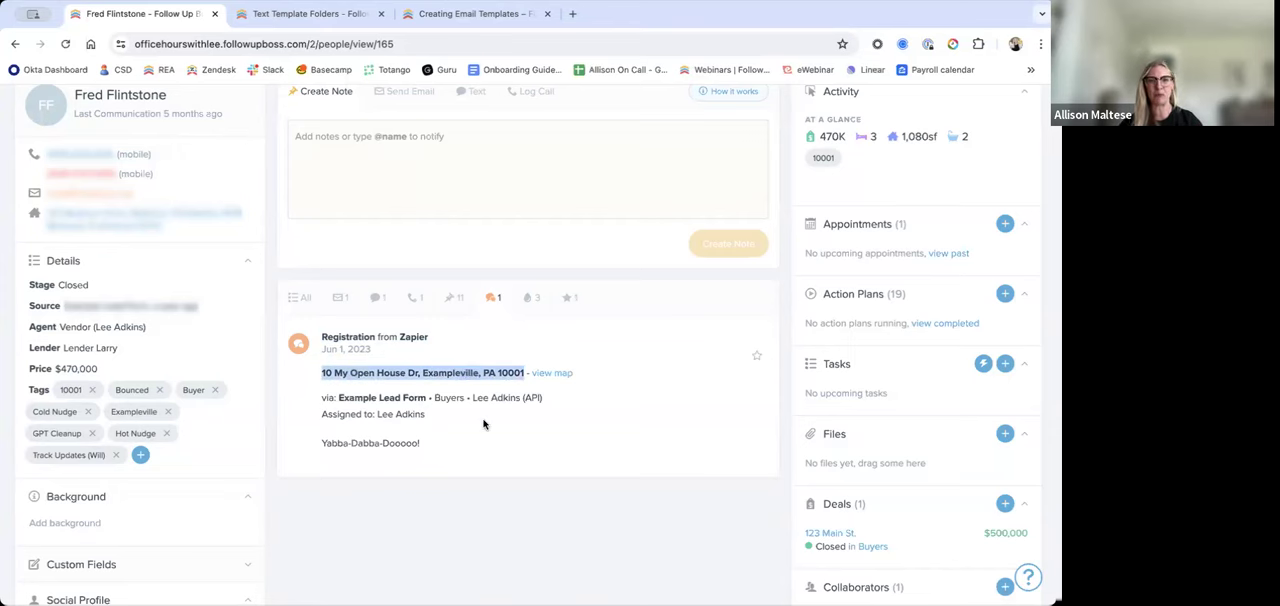
pyautogui.scroll(1, 483, 424)
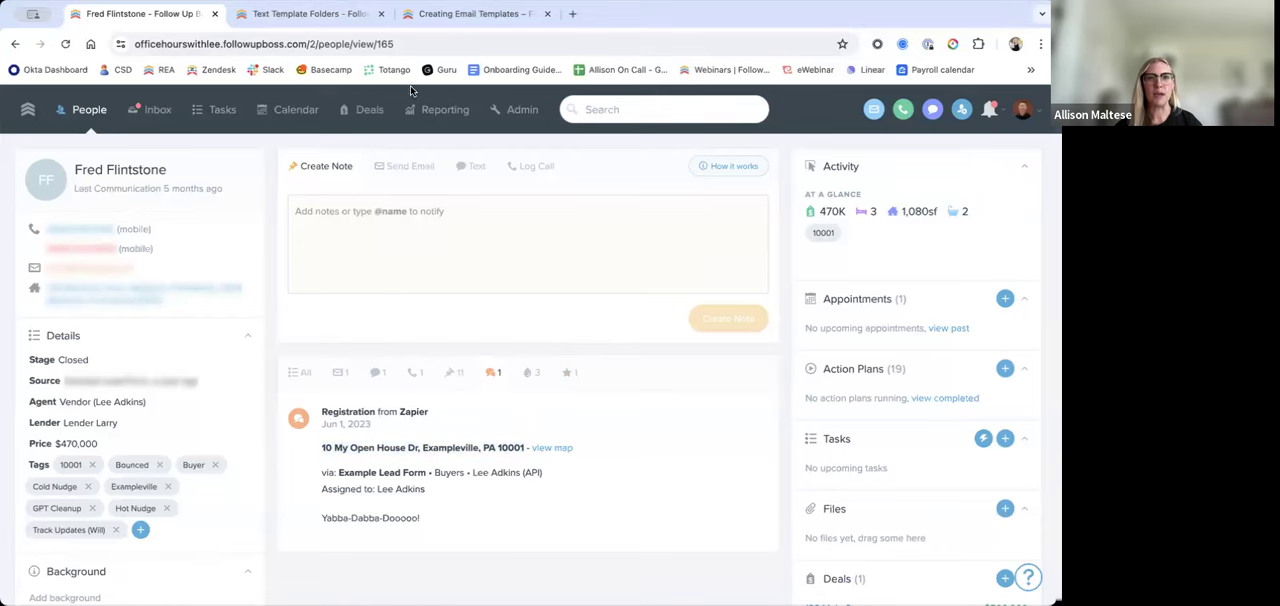
# Step: Return to the Office Hours Text template, add the greeting line "Hi %contact_first_name%," above the message and save the template
pyautogui.click(522, 109)
pyautogui.click(112, 157)
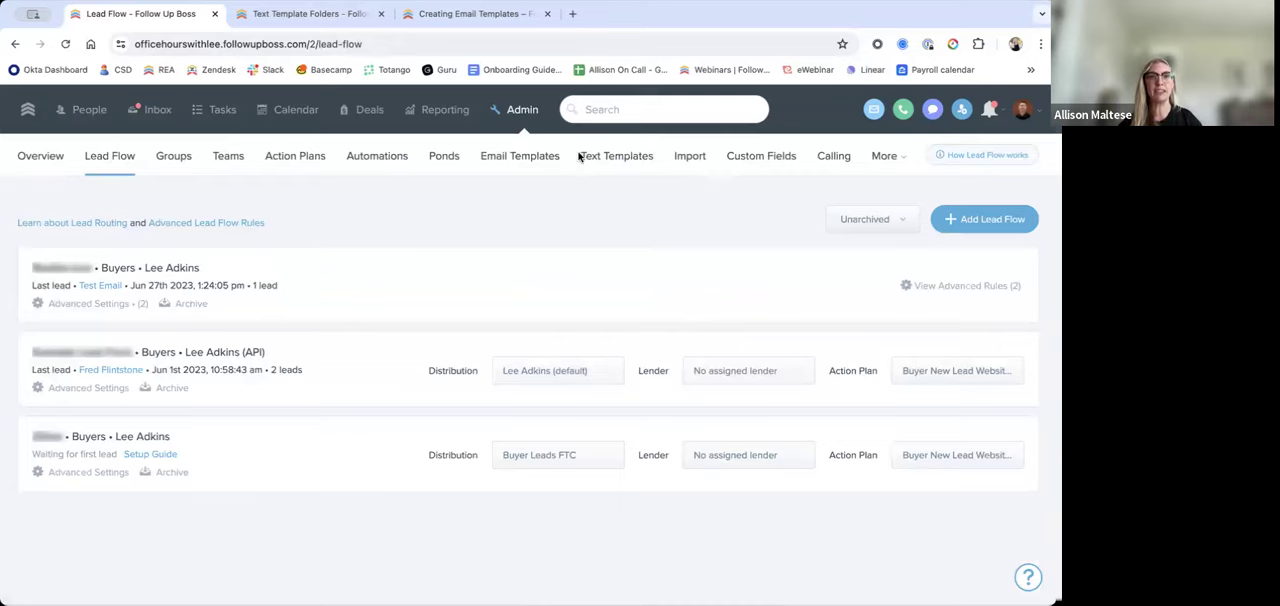
pyautogui.click(343, 18)
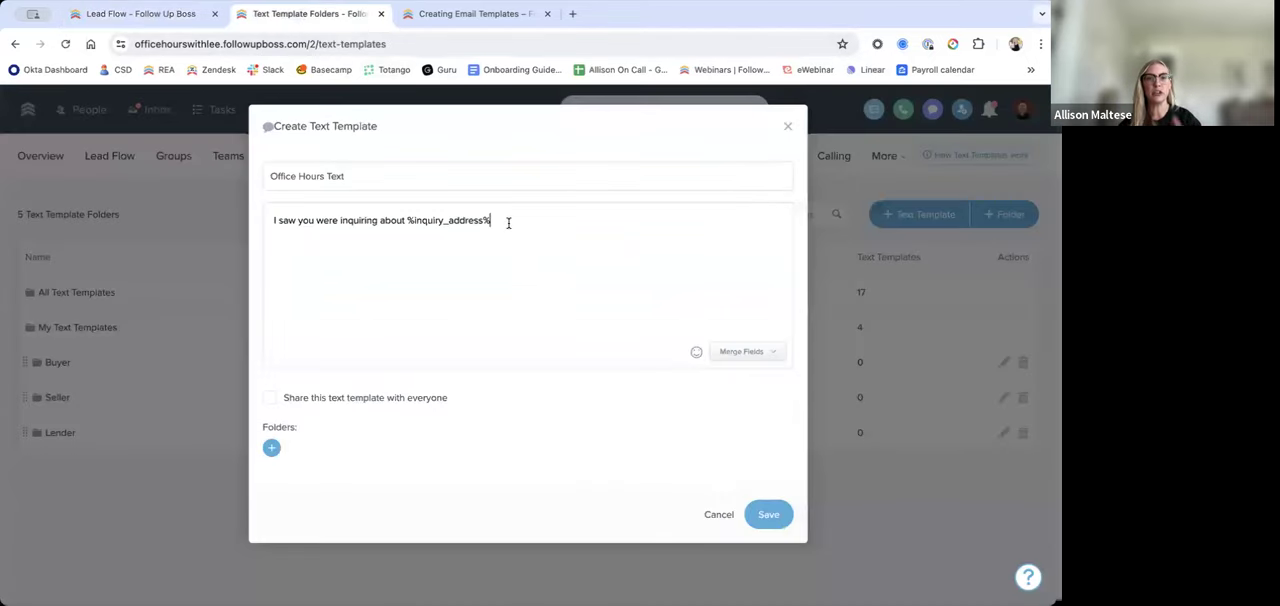
pyautogui.click(275, 221)
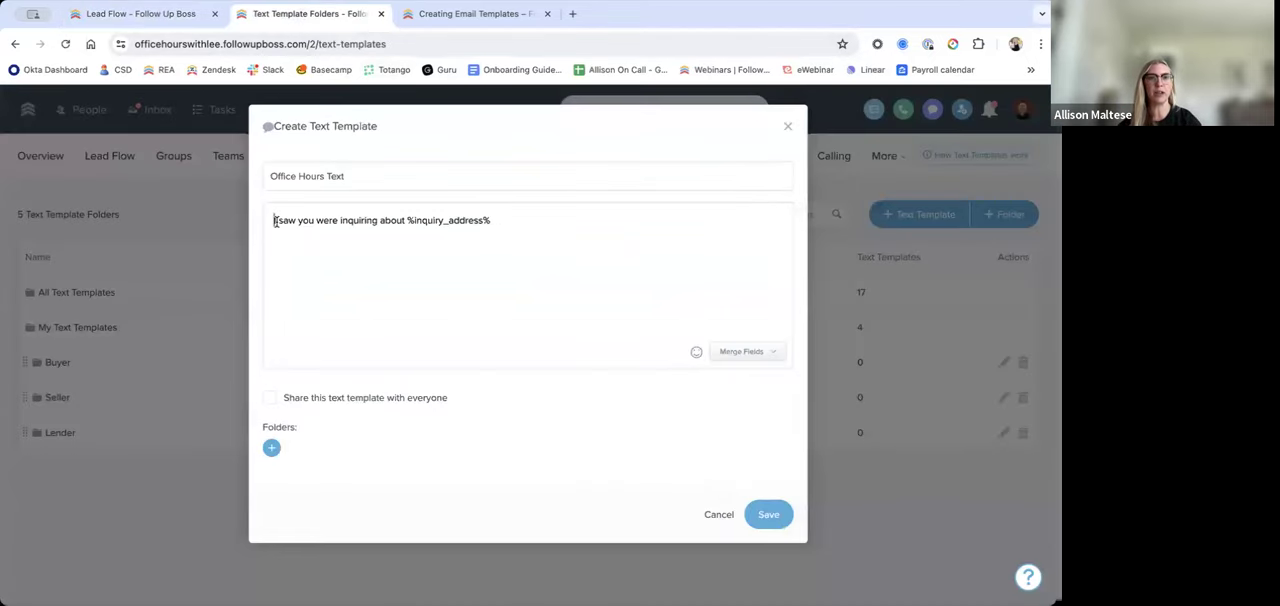
pyautogui.write('Hi')
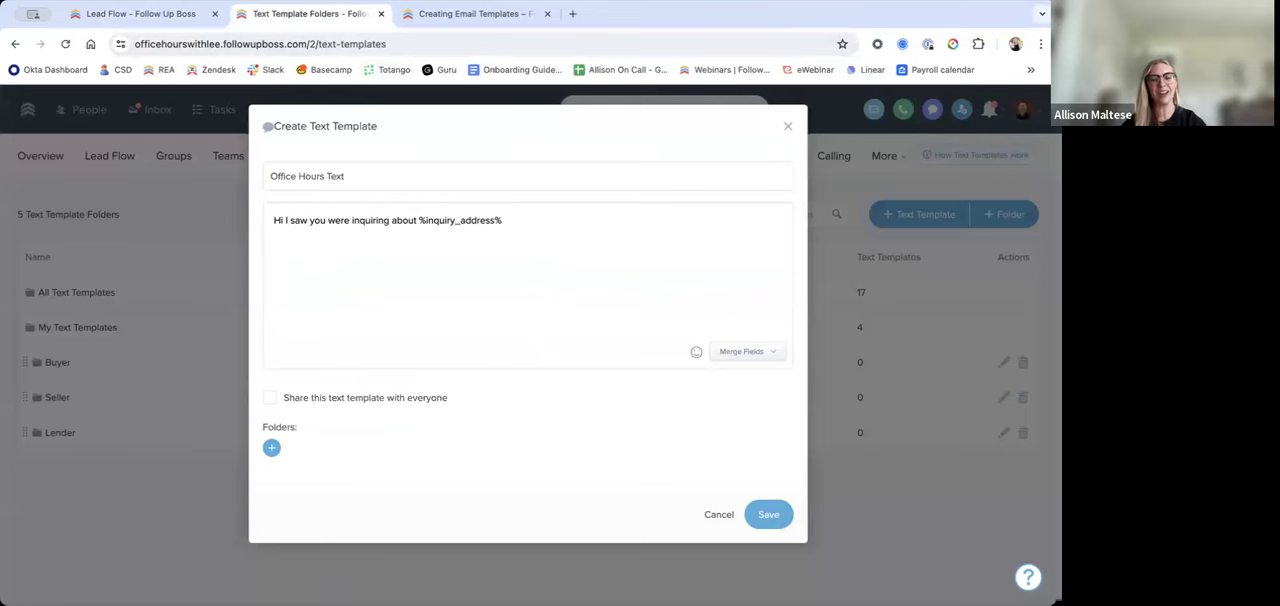
pyautogui.press('Return')
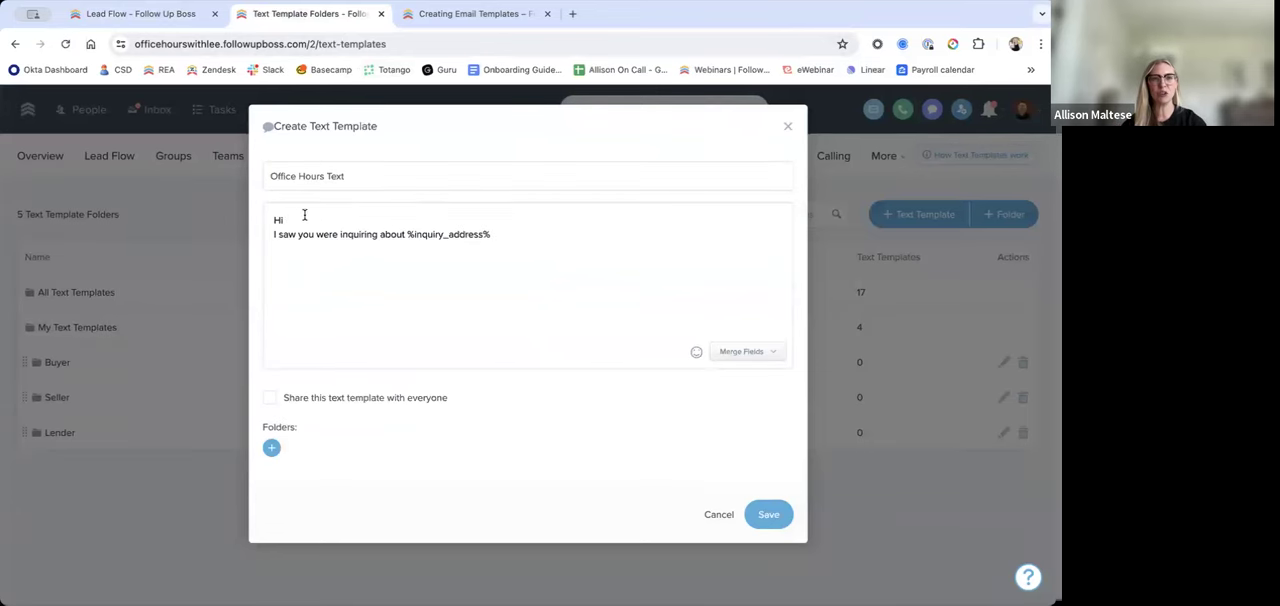
pyautogui.click(738, 351)
pyautogui.click(712, 427)
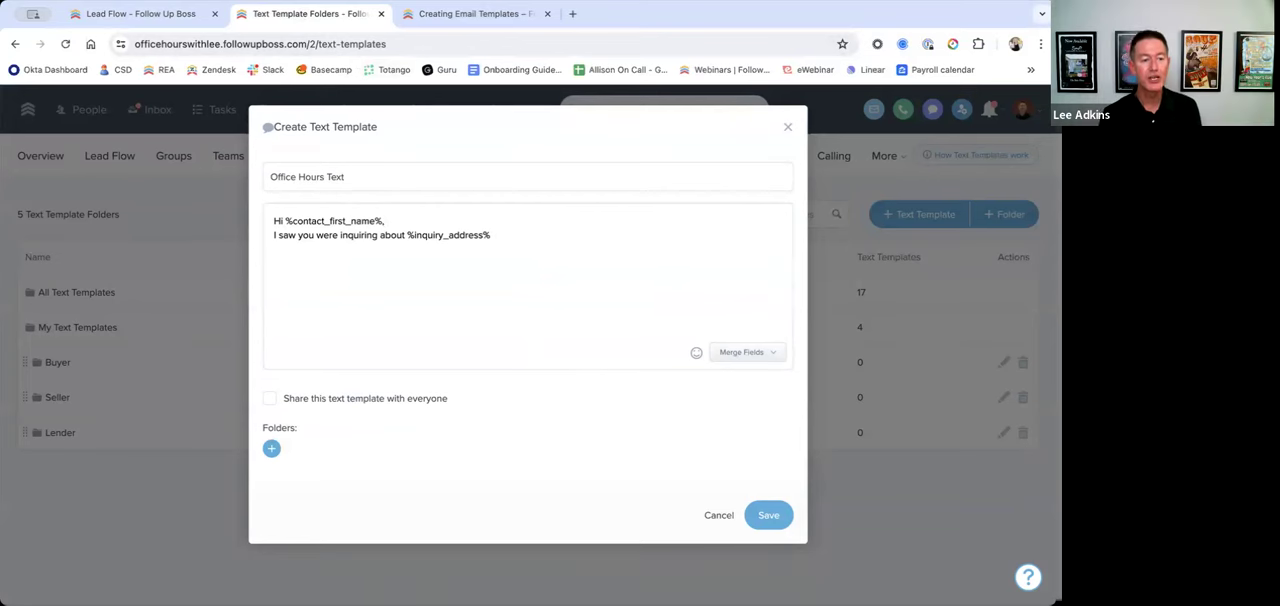
pyautogui.click(519, 242)
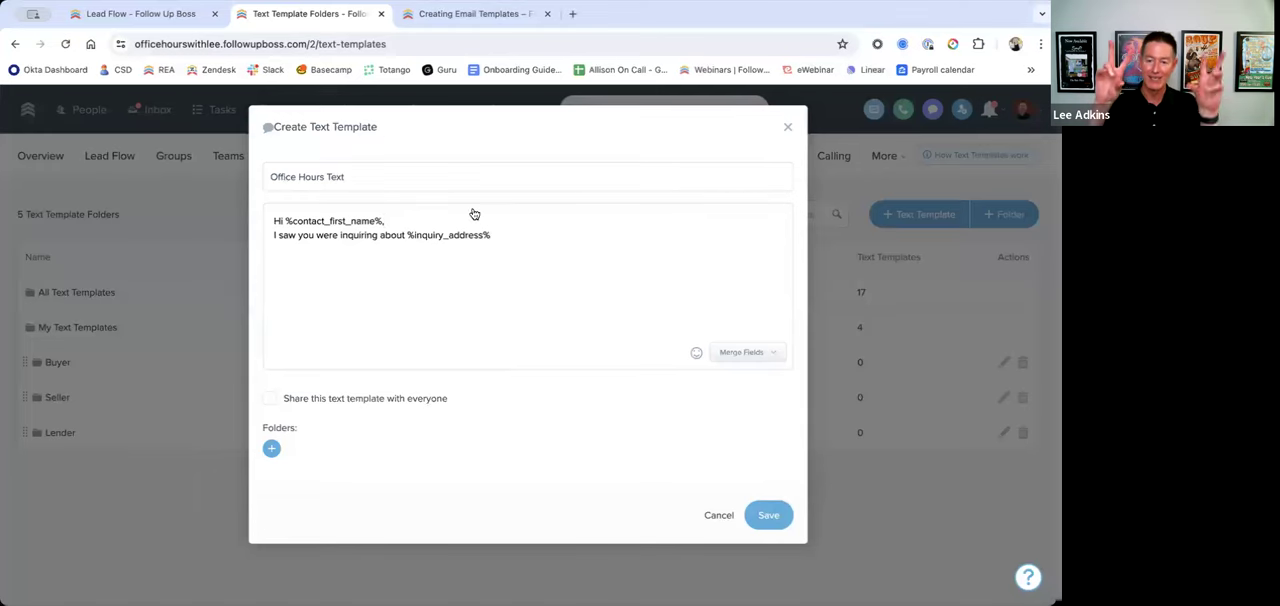
pyautogui.click(763, 514)
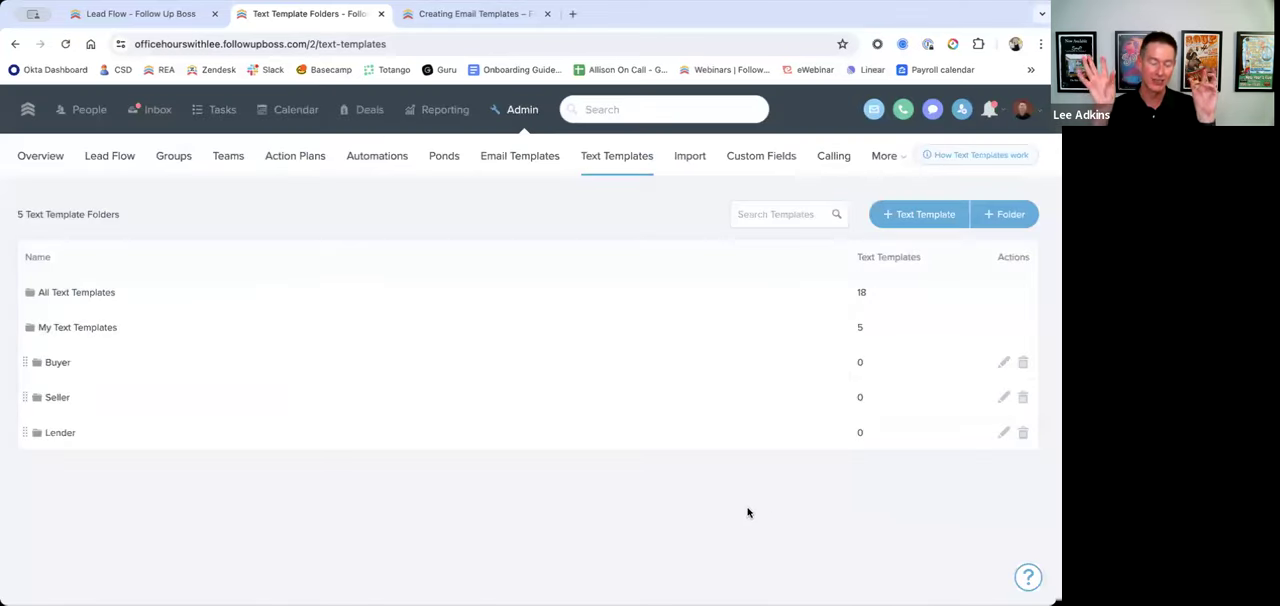
# Step: Search for "fred" and open the profile of the contact who has the property inquiry
pyautogui.click(628, 109)
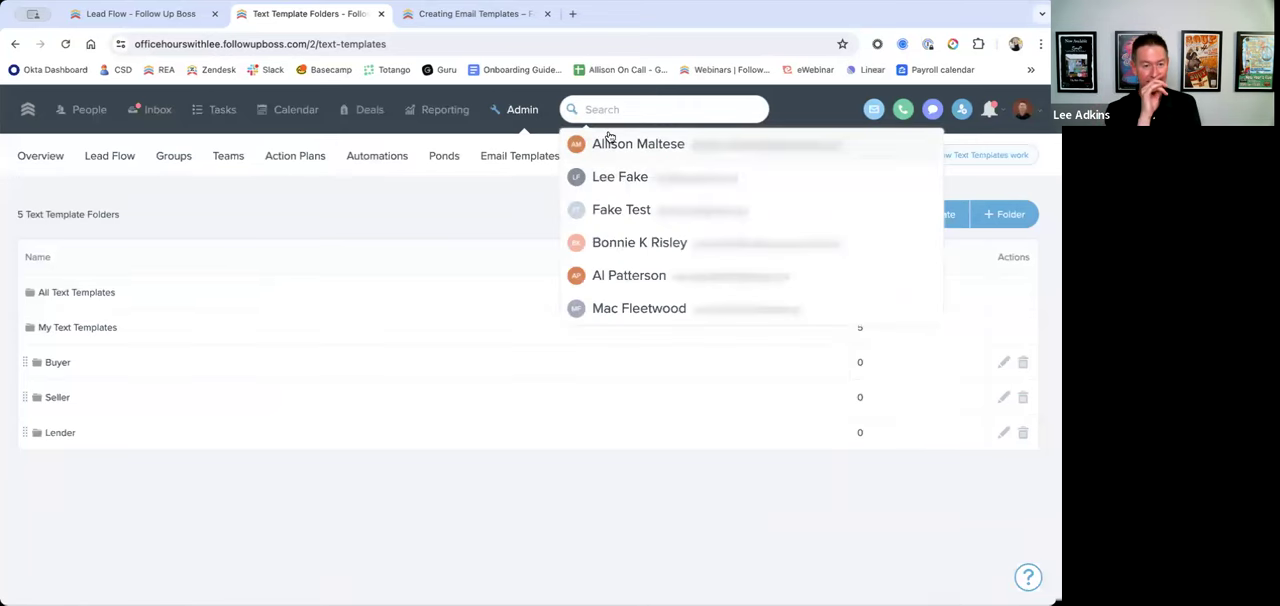
pyautogui.write('fred')
pyautogui.click(666, 180)
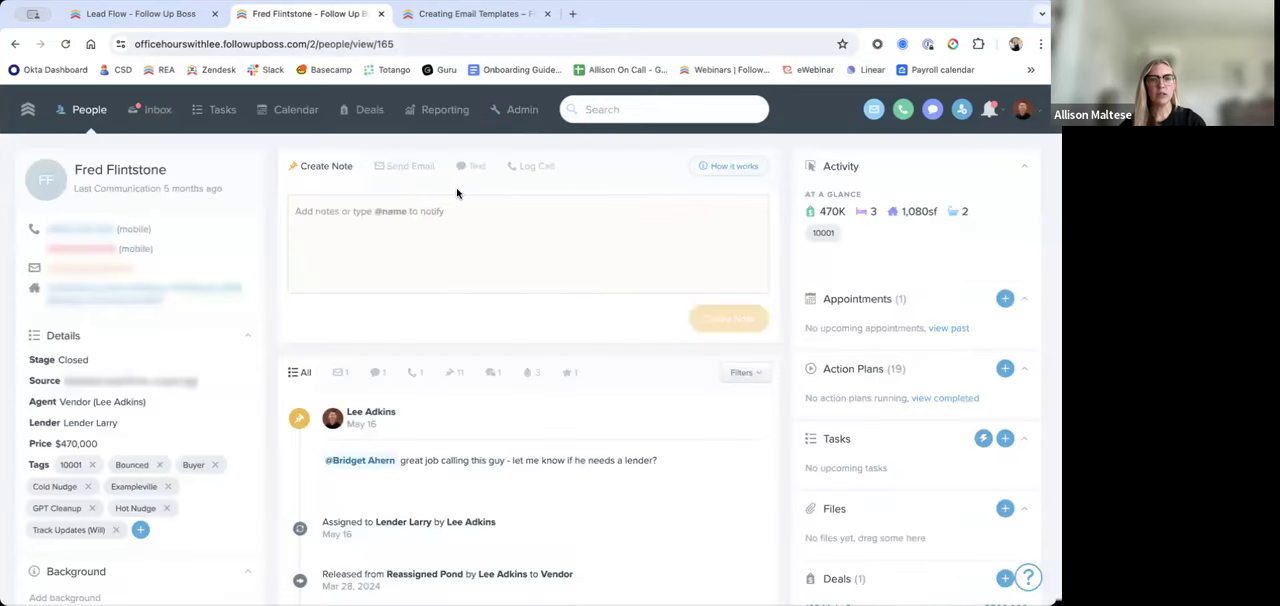
# Step: Start a text message to this contact and fill it with the Office Hours Text template
pyautogui.click(472, 166)
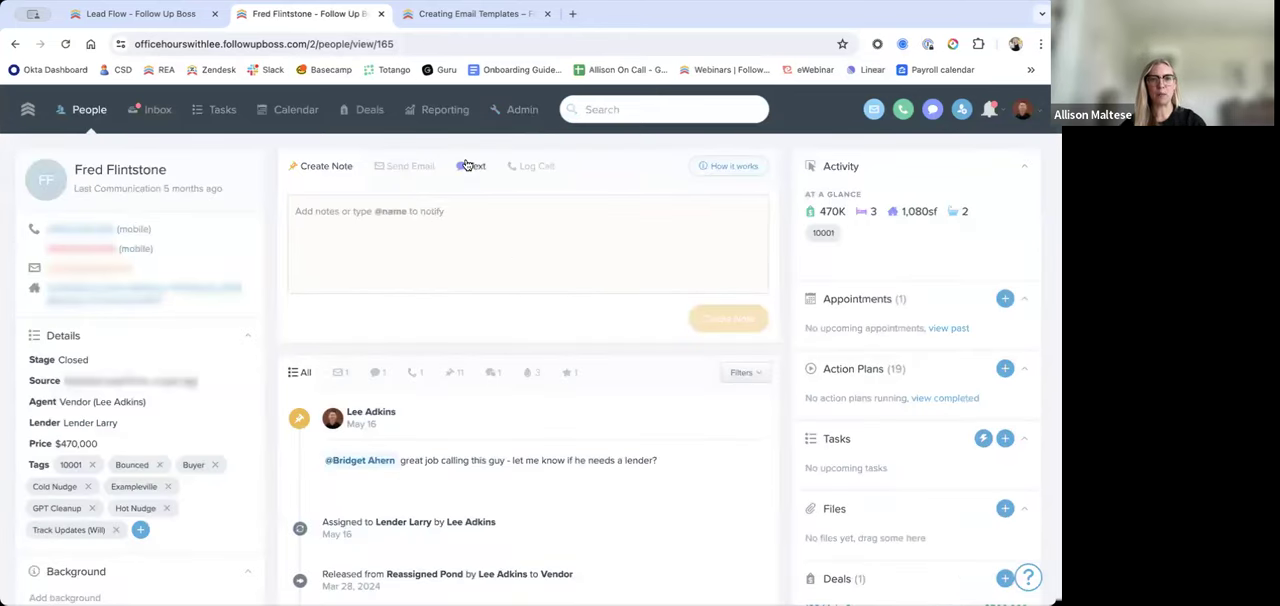
pyautogui.click(338, 372)
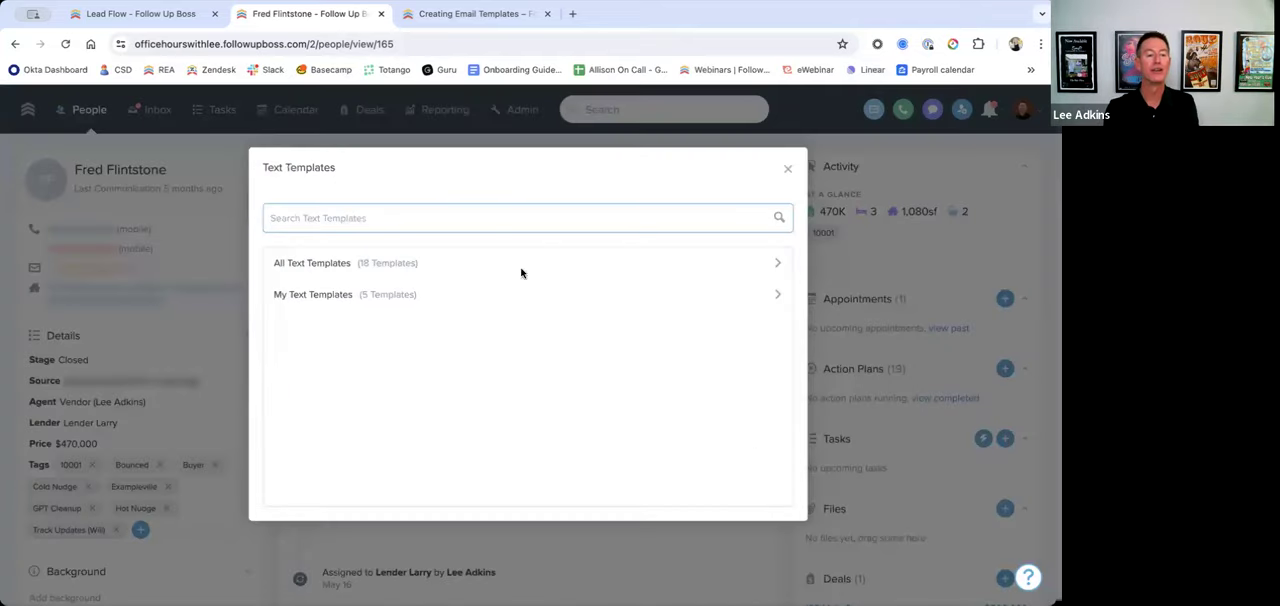
pyautogui.click(788, 171)
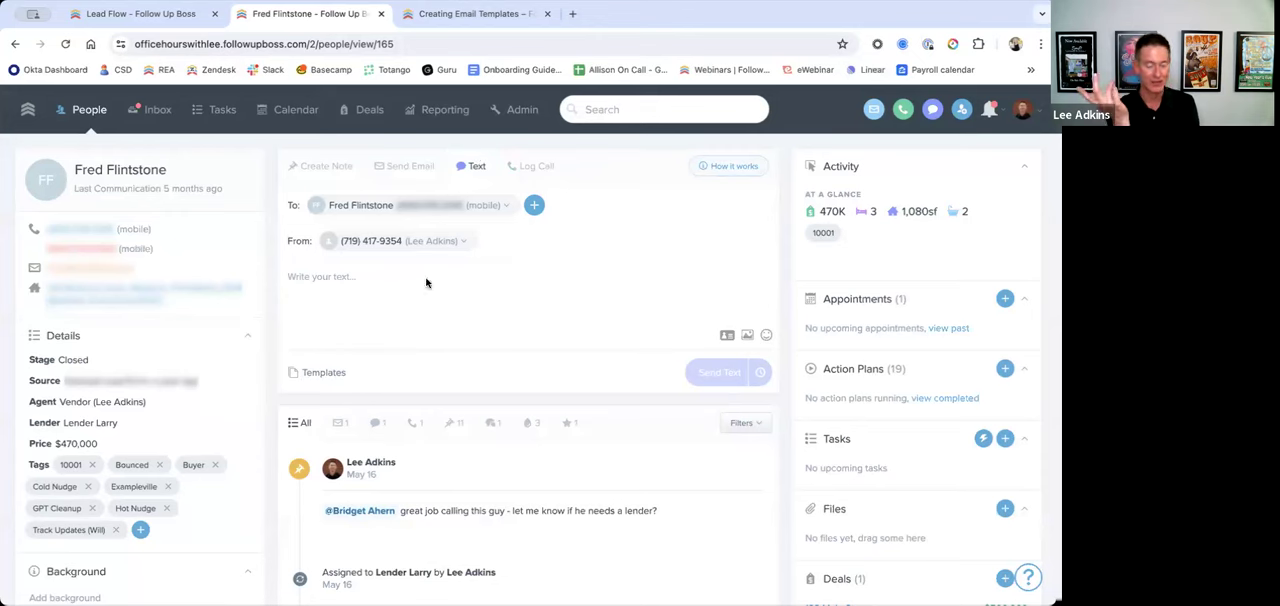
pyautogui.click(323, 372)
pyautogui.write('offic')
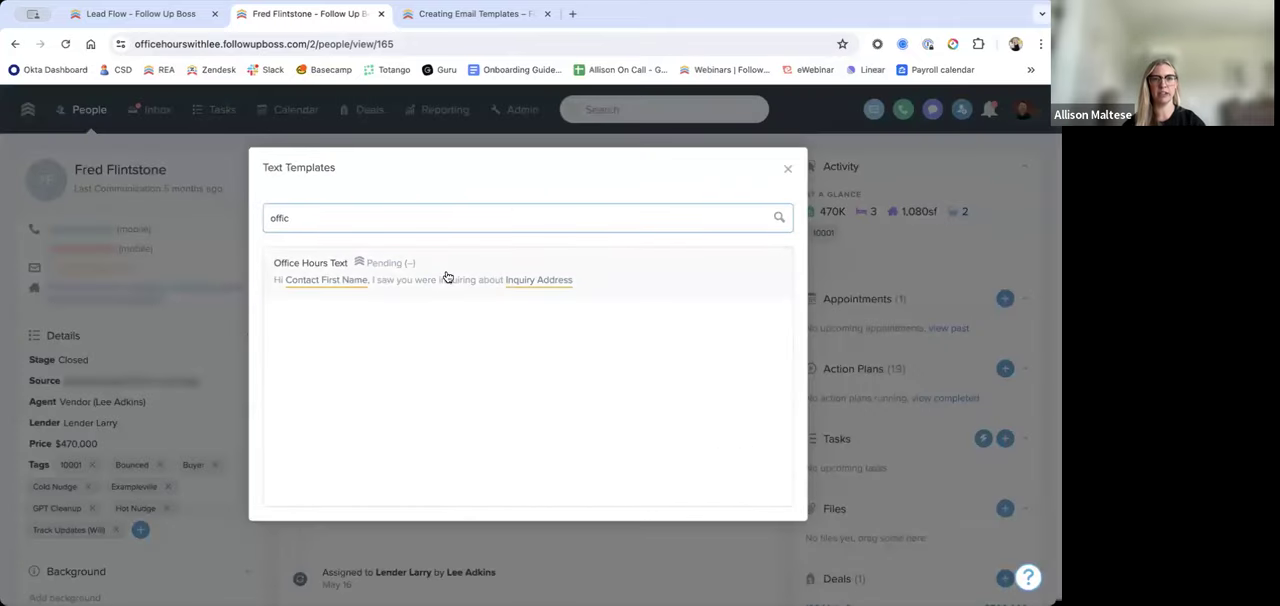
pyautogui.click(447, 277)
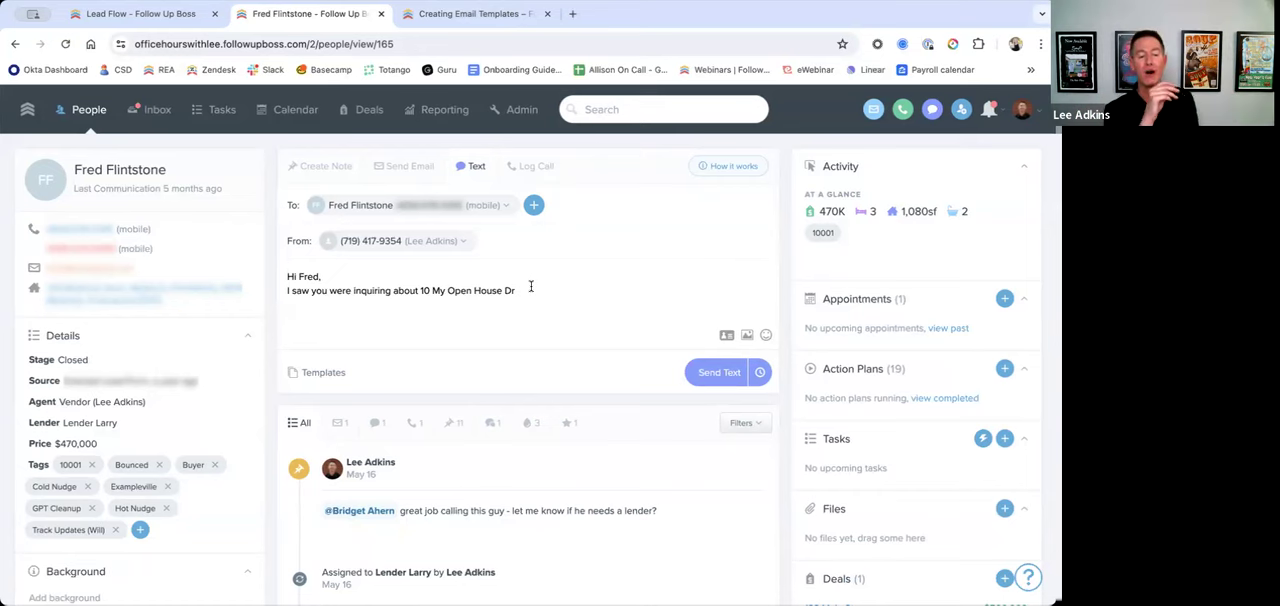
# Step: Open the second suggested contact's profile from the search and save a phone number for that contact
pyautogui.scroll(-1, 639, 111)
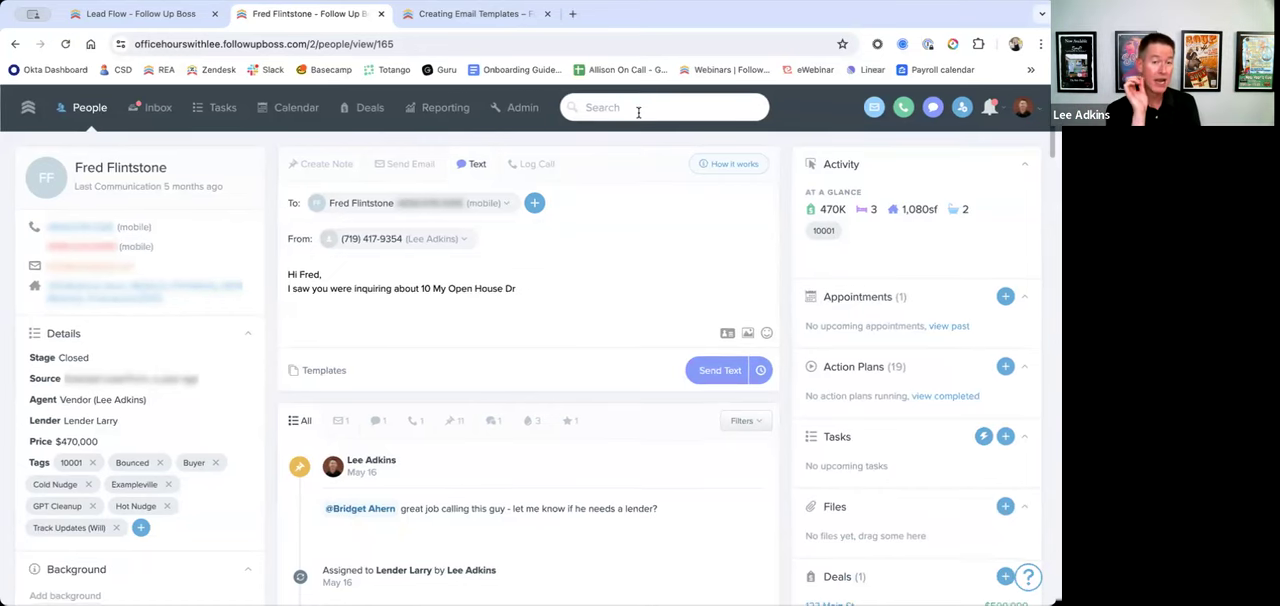
pyautogui.click(636, 111)
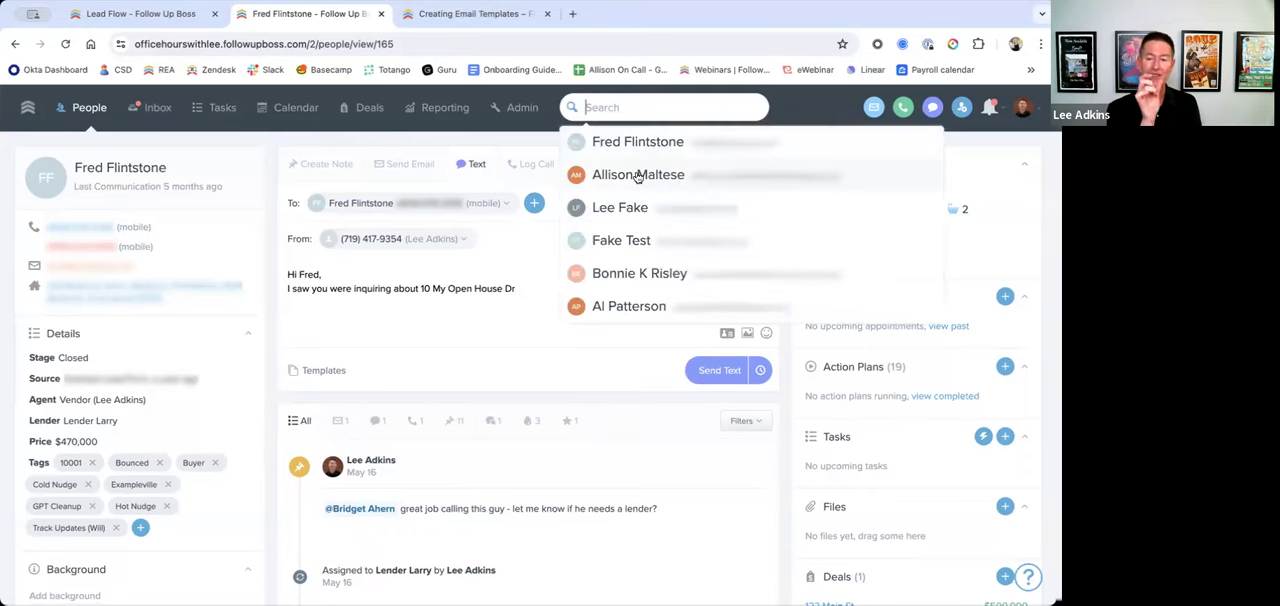
pyautogui.click(638, 176)
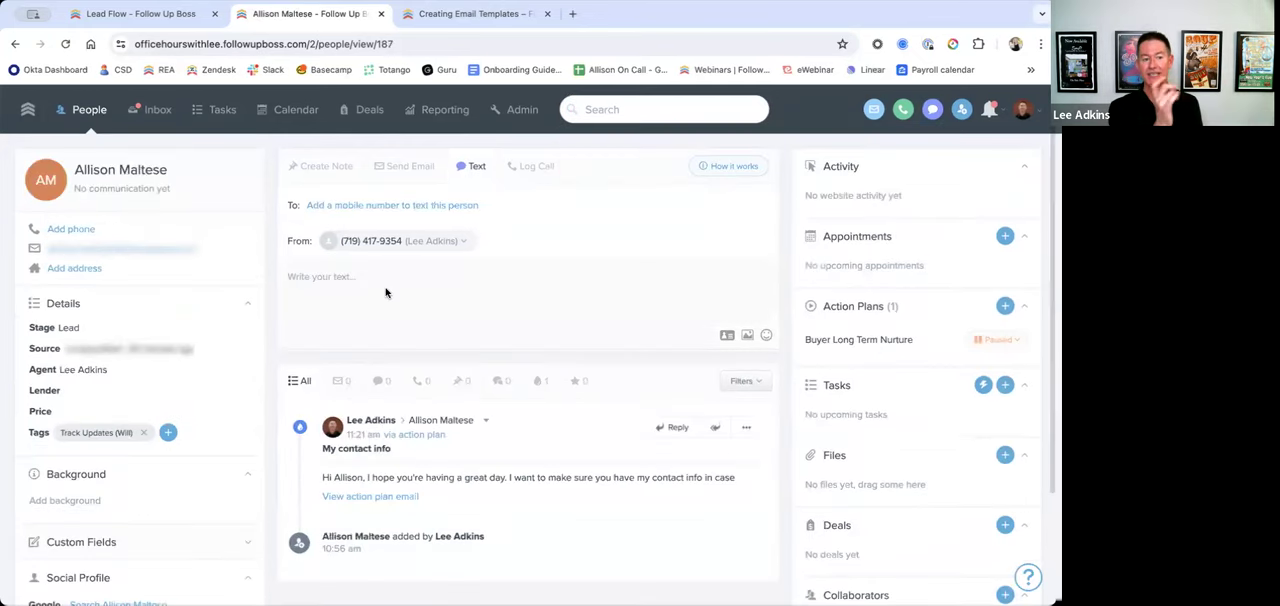
pyautogui.click(79, 232)
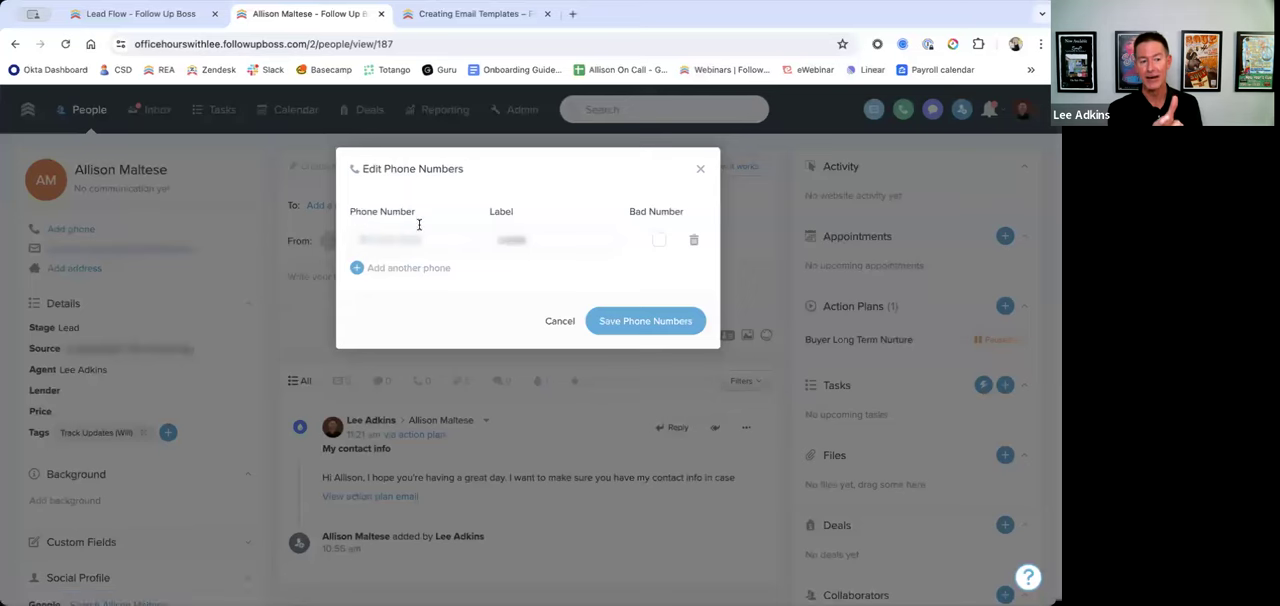
pyautogui.write('5551234')
pyautogui.click(648, 321)
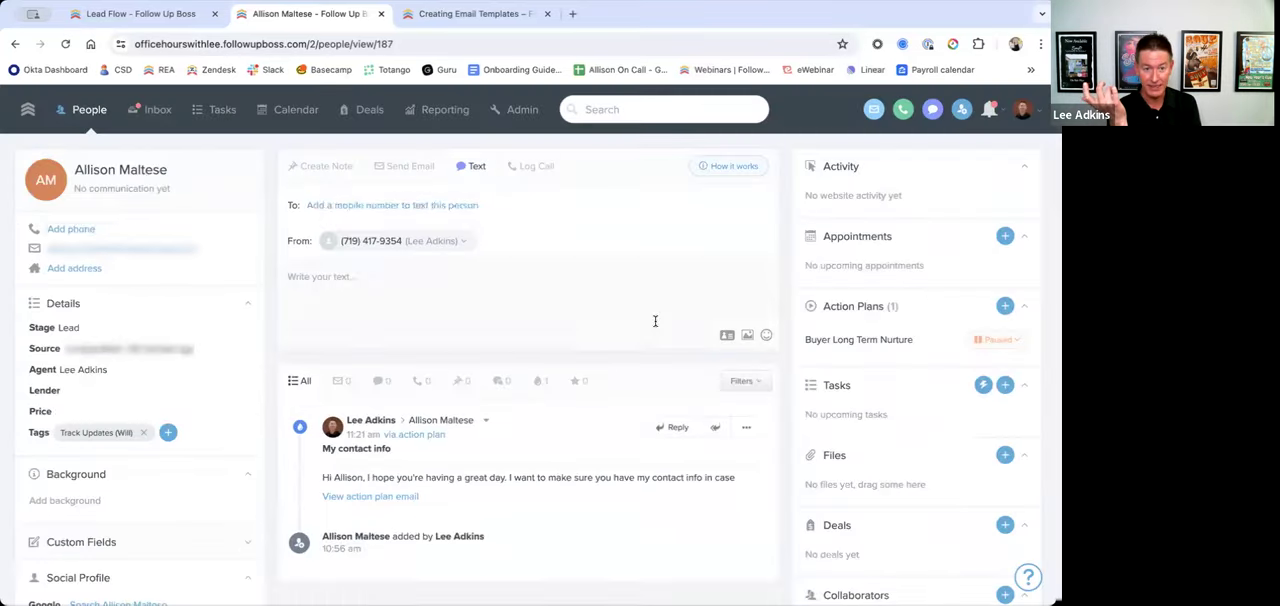
# Step: Fill this contact's text message with the Office Hours Text template and highlight the "property inquiry" wording
pyautogui.click(338, 377)
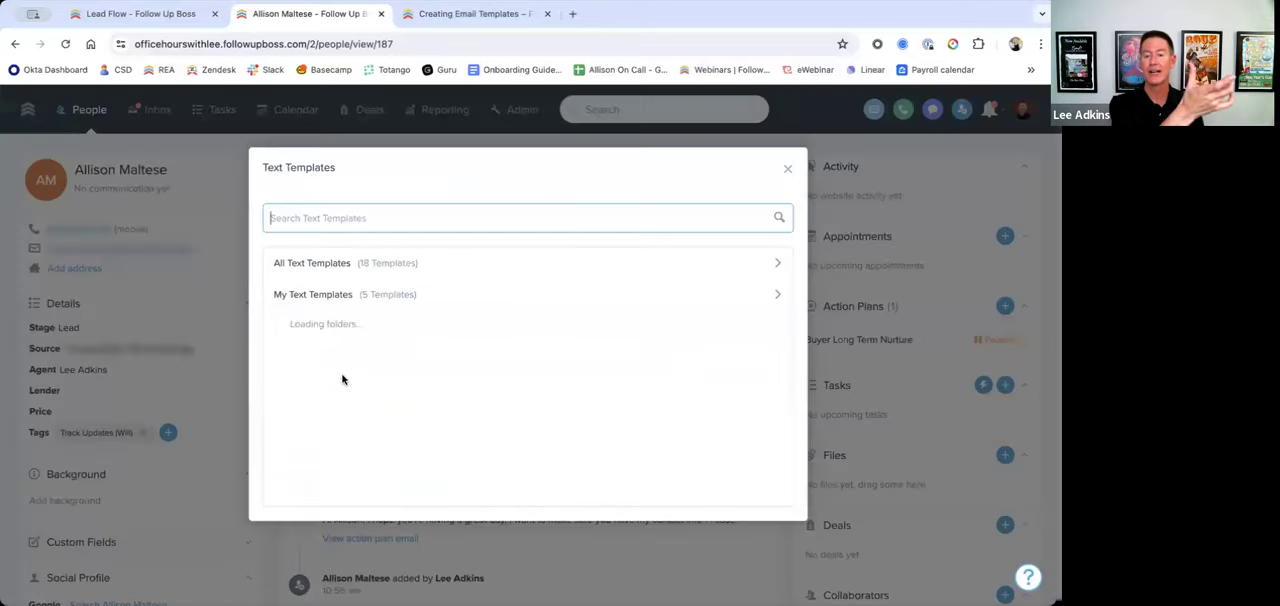
pyautogui.write('office')
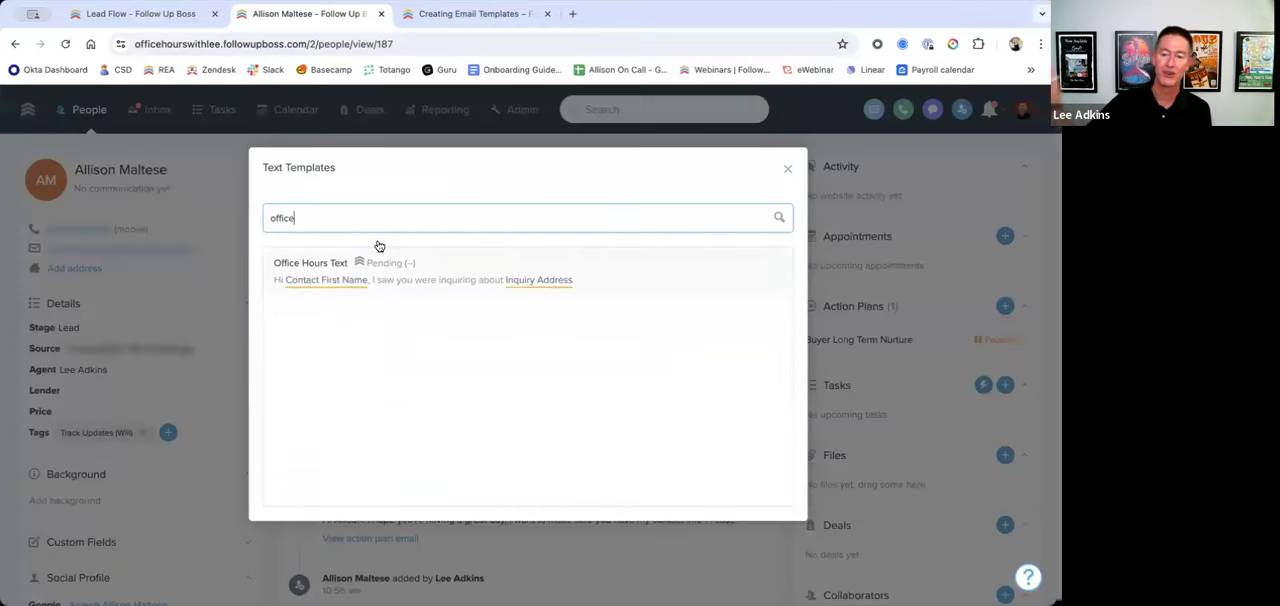
pyautogui.click(412, 275)
pyautogui.moveTo(518, 292); pyautogui.dragTo(439, 292)
pyautogui.click(521, 292)
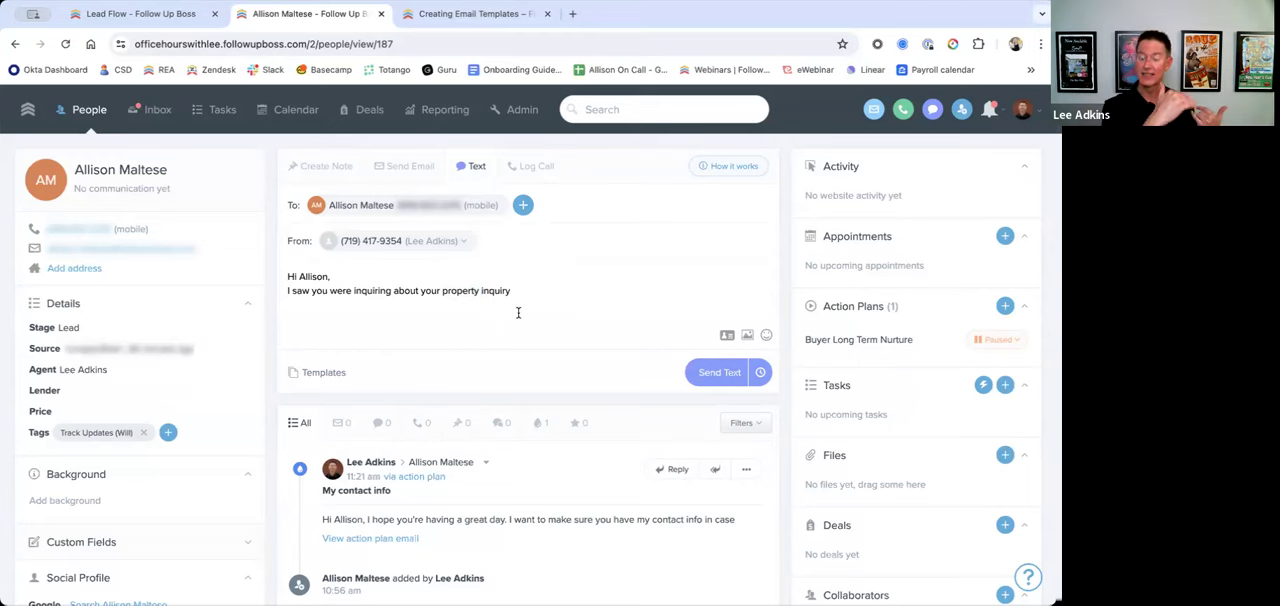
# Step: Start a new text template and write "Good" followed by a space and the Greeting time merge field
pyautogui.click(510, 109)
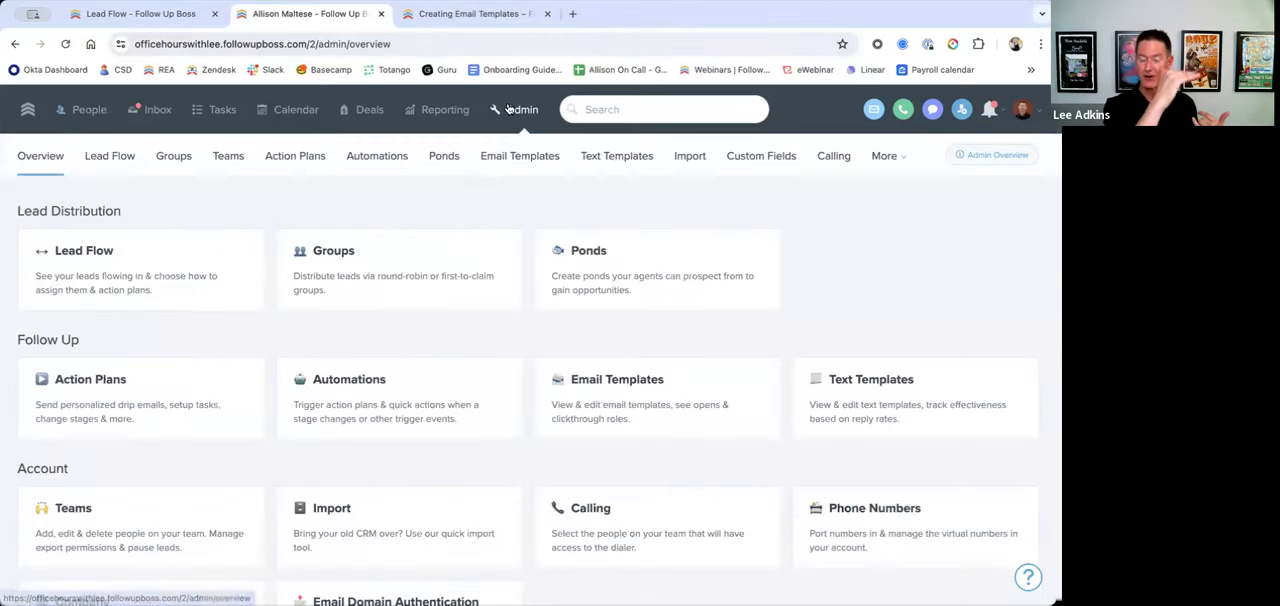
pyautogui.click(595, 160)
pyautogui.click(908, 216)
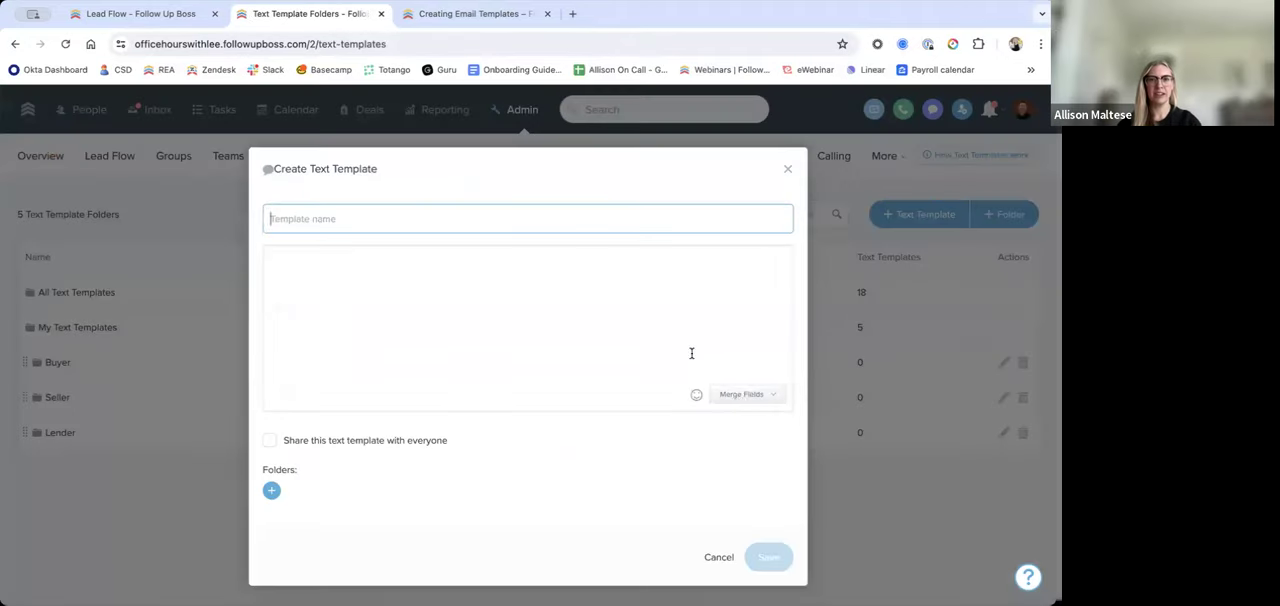
pyautogui.click(741, 396)
pyautogui.scroll(-5, 697, 463)
pyautogui.scroll(-1, 702, 460)
pyautogui.write('Good')
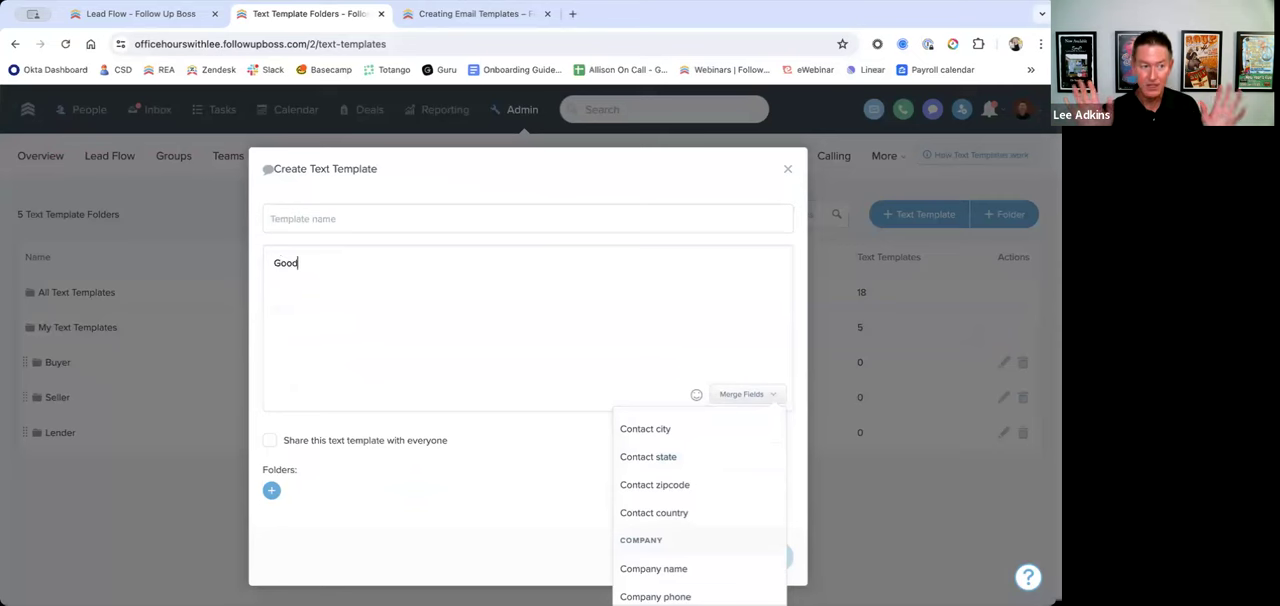
pyautogui.scroll(-10, 686, 488)
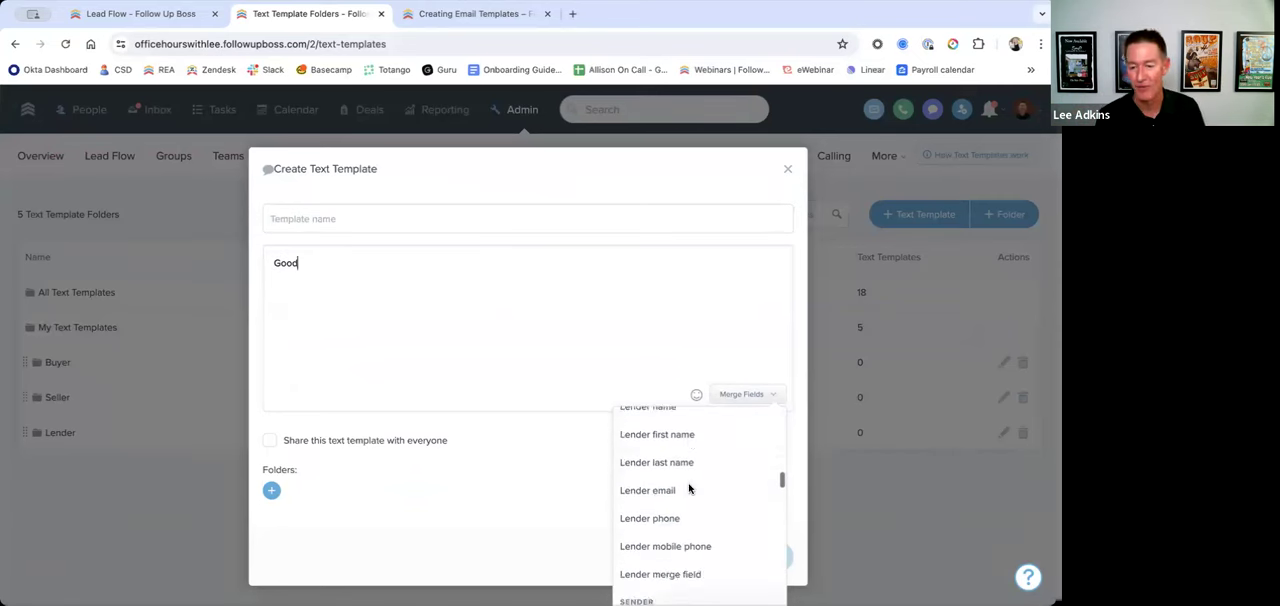
pyautogui.scroll(-10, 688, 489)
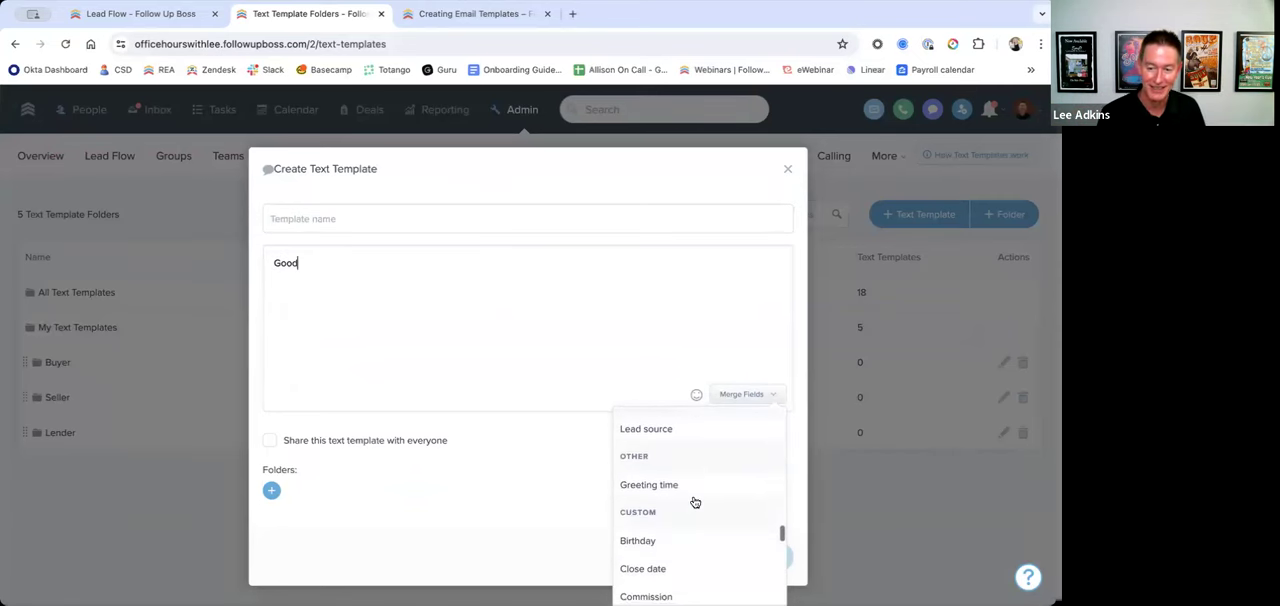
pyautogui.click(664, 486)
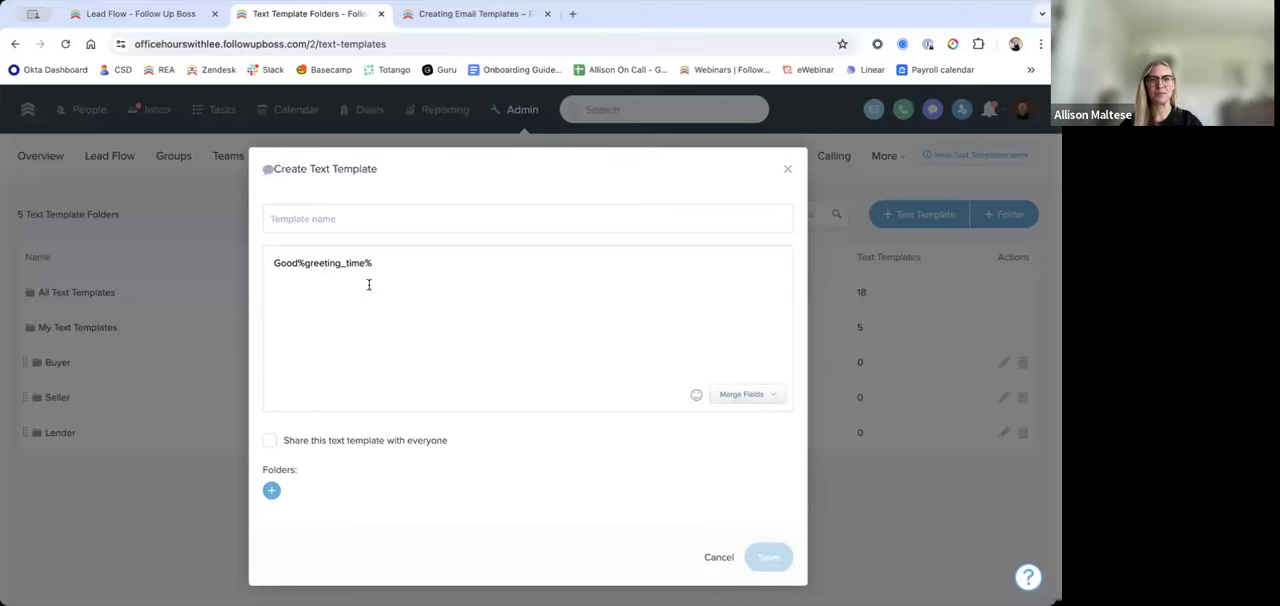
pyautogui.click(298, 263)
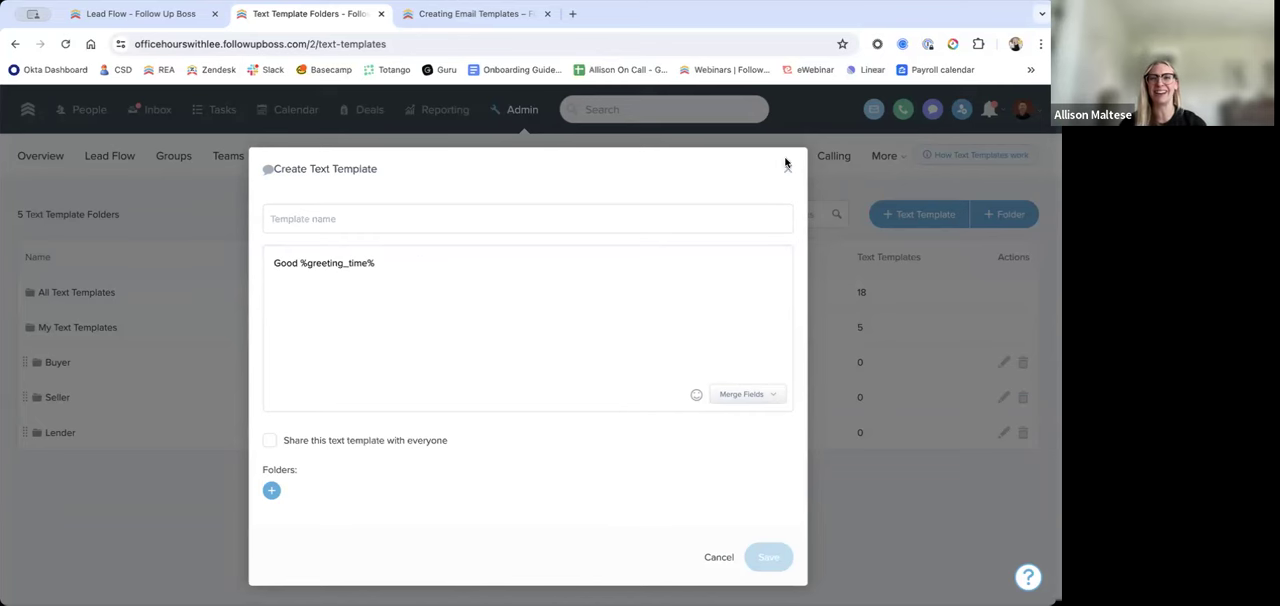
# Step: Look through the other merge fields available for the message and discard the new text template
pyautogui.click(740, 395)
pyautogui.scroll(-2, 726, 470)
pyautogui.scroll(-10, 726, 477)
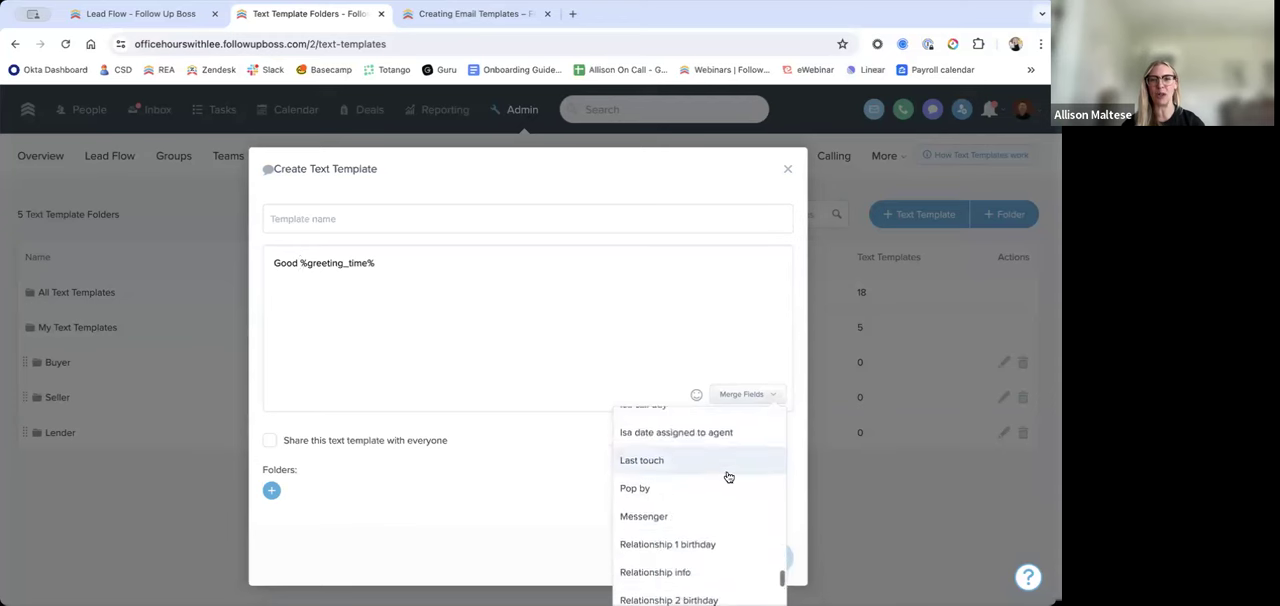
pyautogui.scroll(10, 698, 455)
pyautogui.scroll(2, 698, 455)
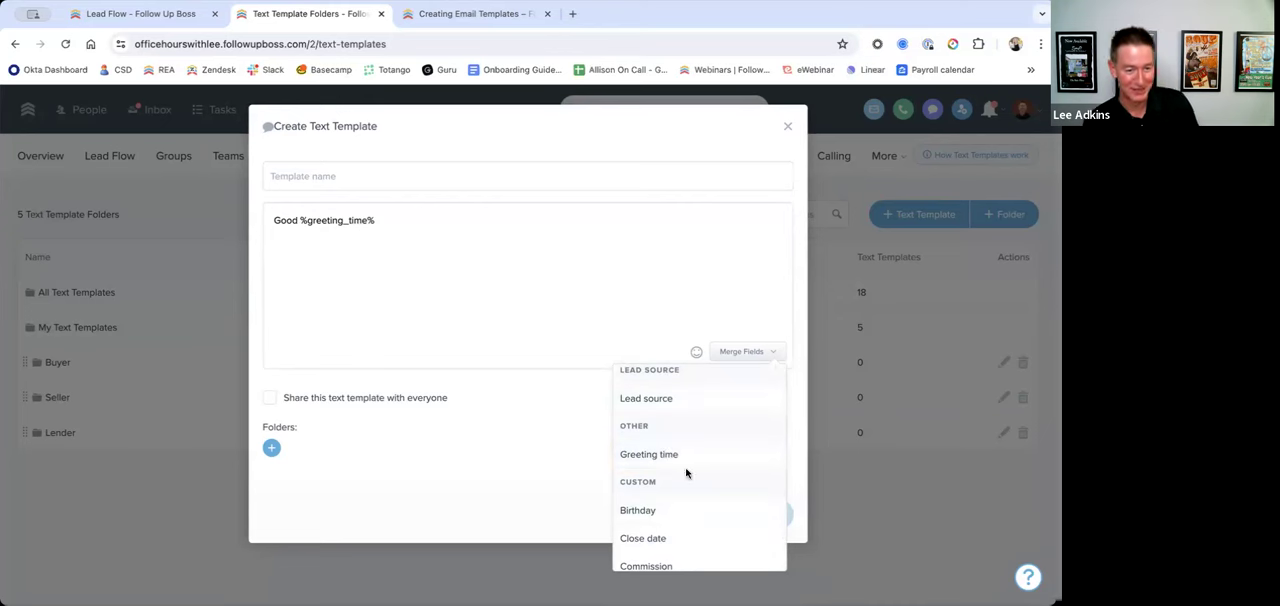
pyautogui.click(486, 263)
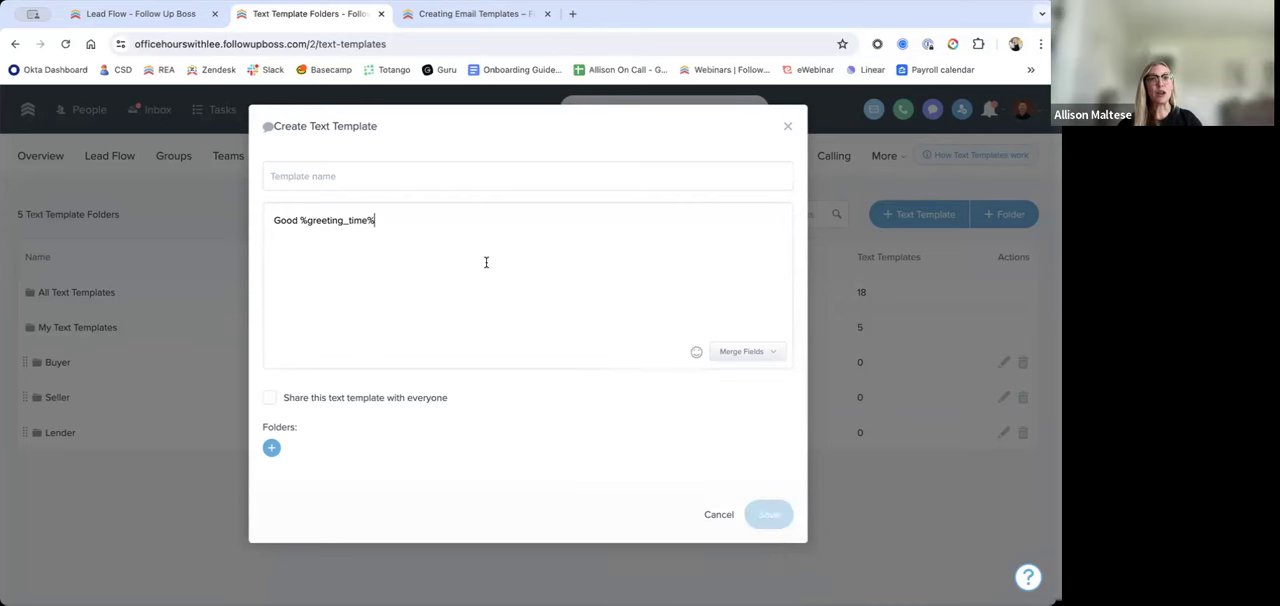
pyautogui.click(786, 130)
# Step: View the lead flow settings, and create a new automation named "Office Hours Auto"
pyautogui.click(109, 156)
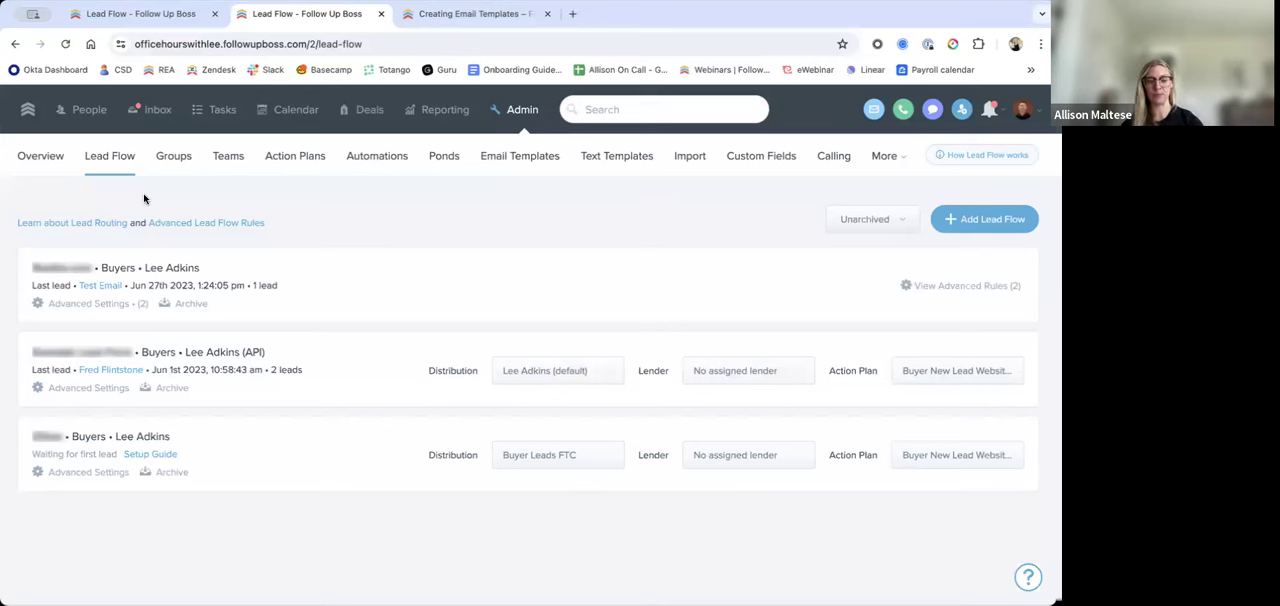
pyautogui.click(390, 163)
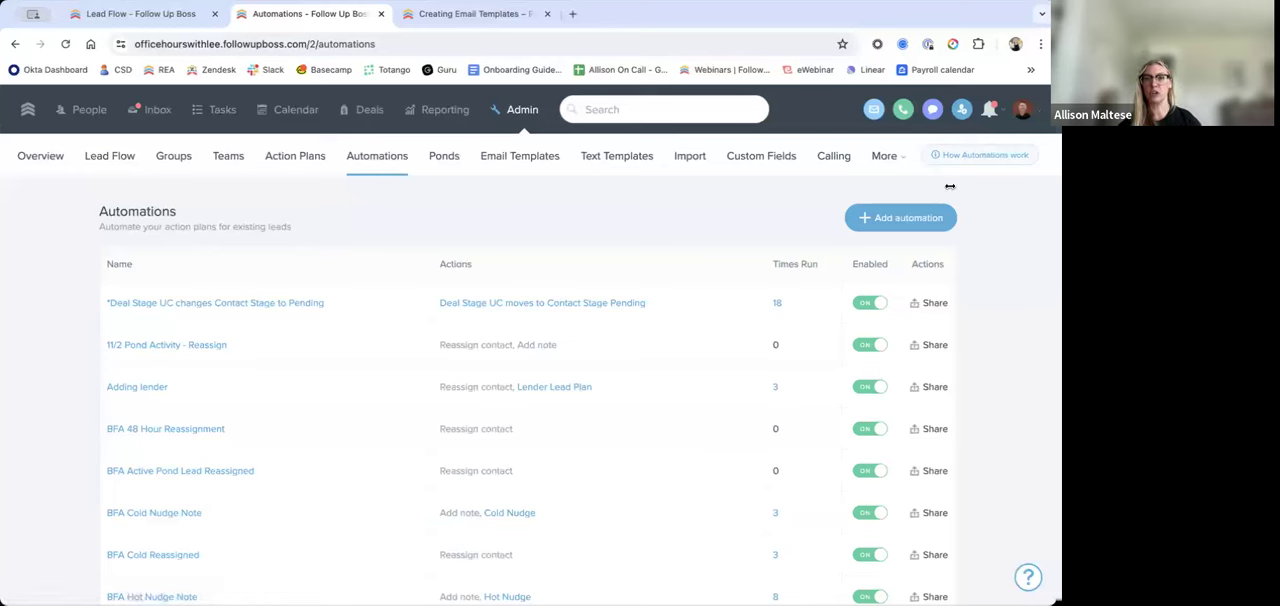
pyautogui.click(905, 222)
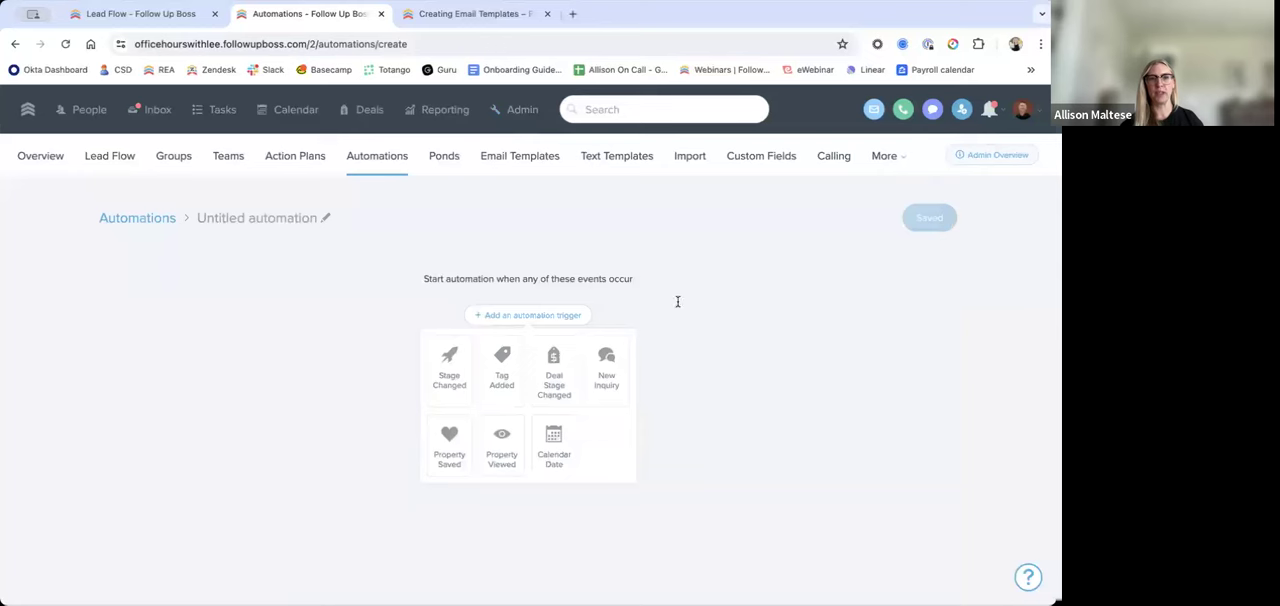
pyautogui.click(316, 216)
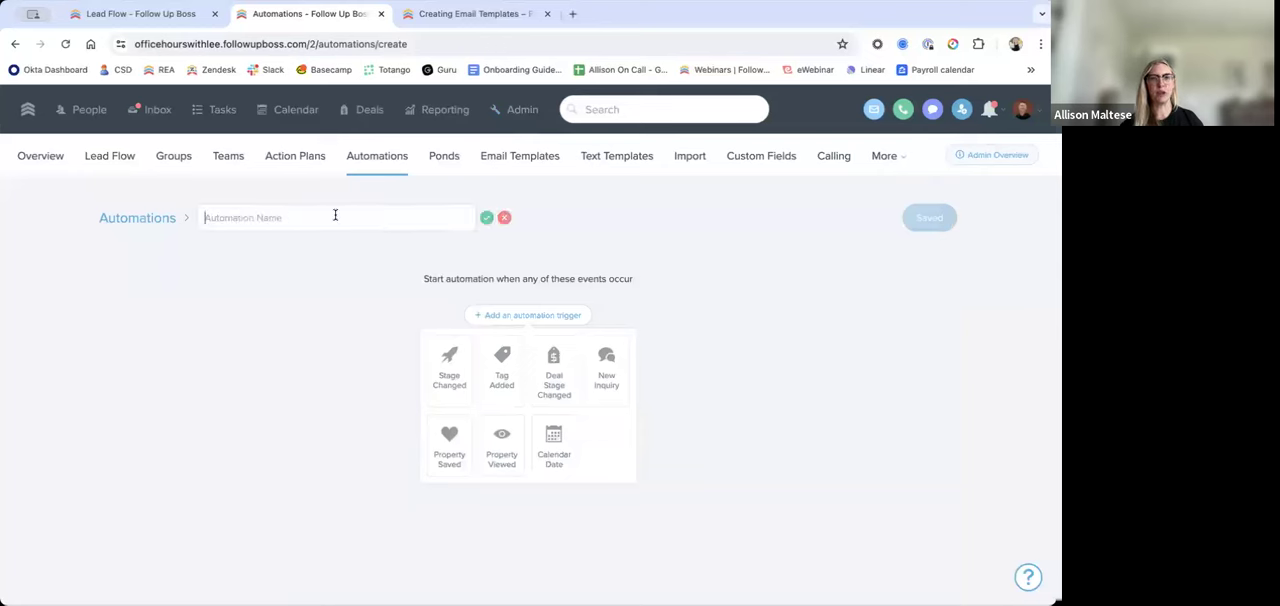
pyautogui.write('Office Hours Auto')
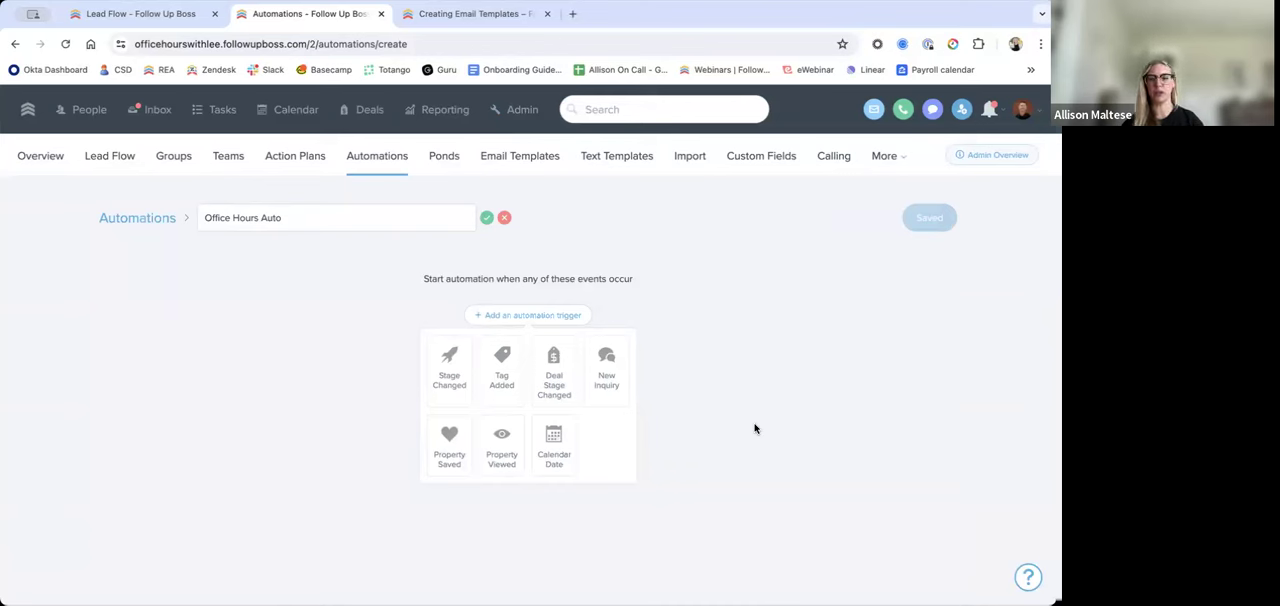
pyautogui.click(447, 362)
pyautogui.scroll(-1, 516, 409)
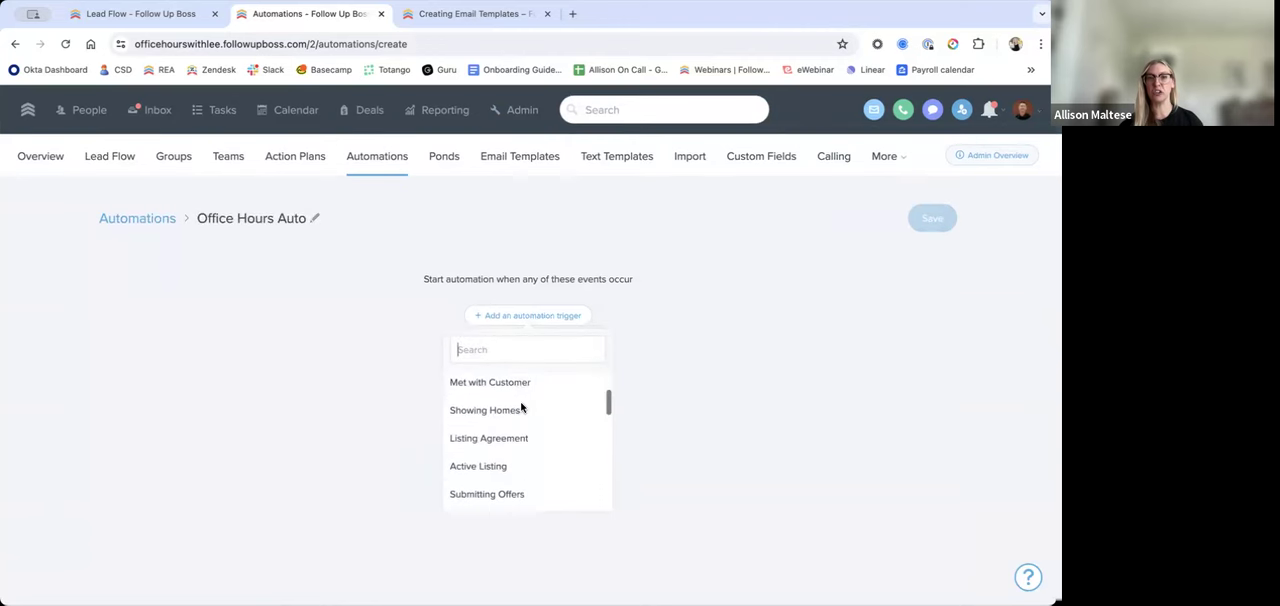
pyautogui.scroll(2, 521, 408)
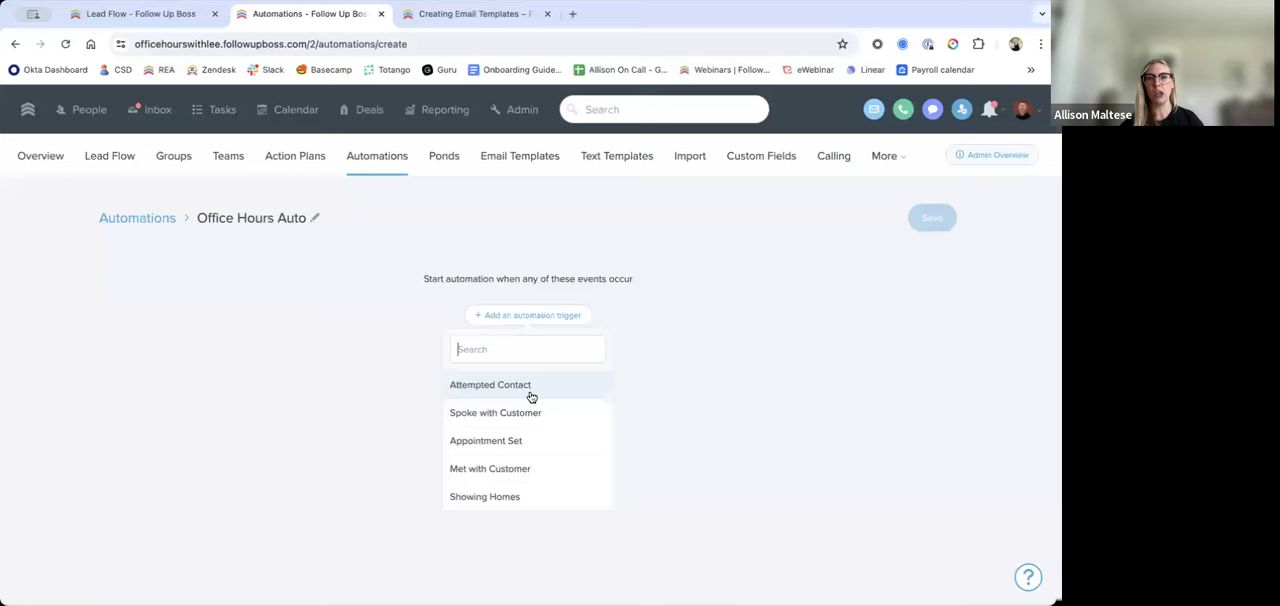
pyautogui.scroll(-3, 540, 415)
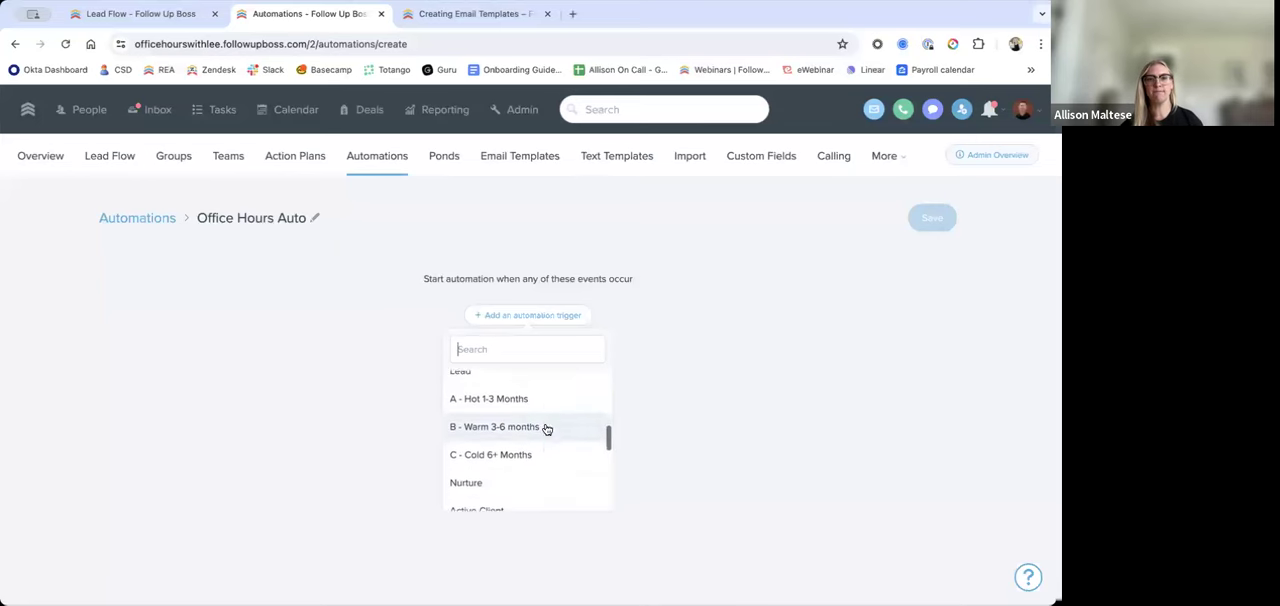
pyautogui.scroll(-1, 547, 428)
pyautogui.click(528, 381)
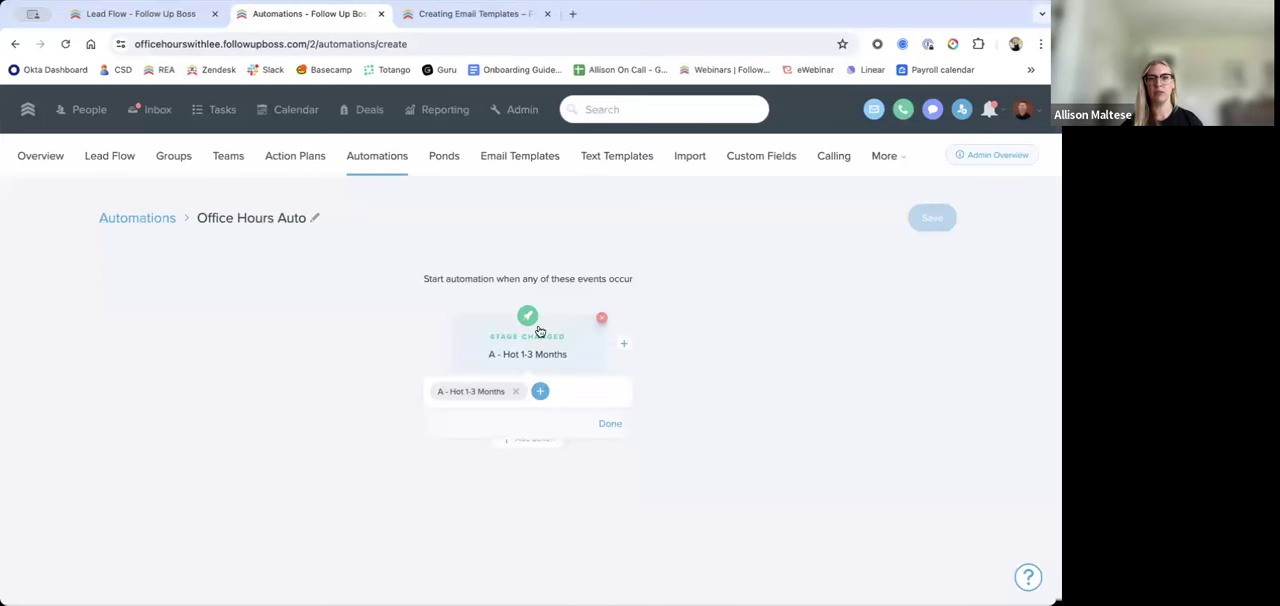
pyautogui.click(515, 391)
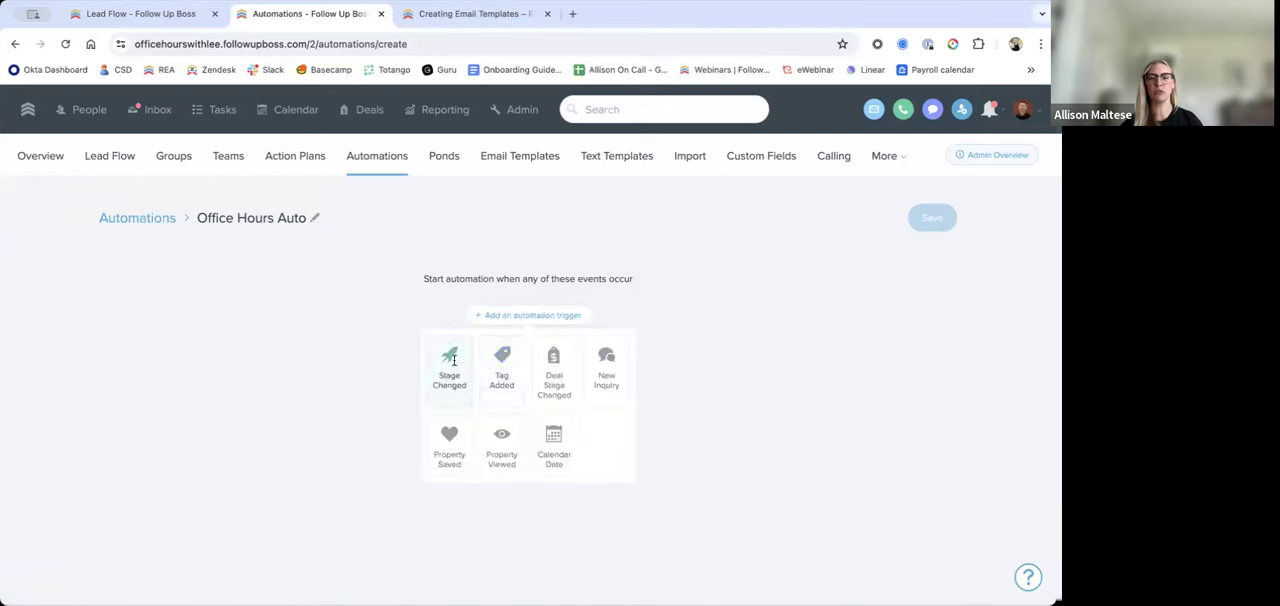
# Step: Add a Stage Changed trigger to the automation for the C - Cold 6+ Months stage
pyautogui.click(453, 361)
pyautogui.scroll(-4, 517, 434)
pyautogui.scroll(1, 522, 403)
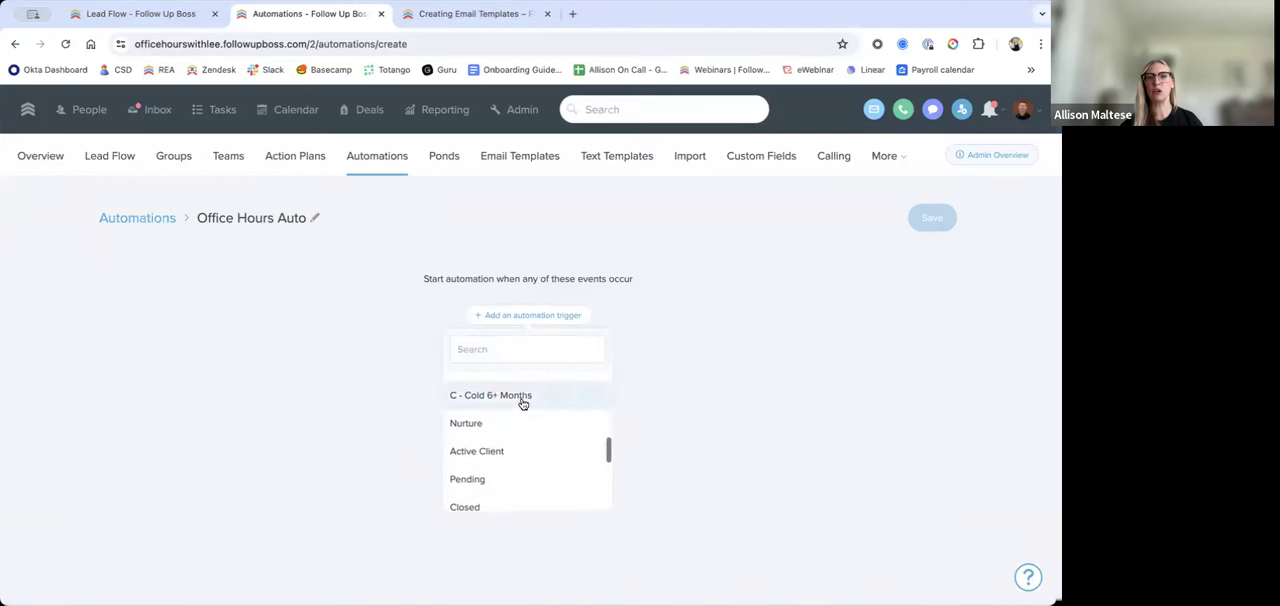
pyautogui.click(522, 400)
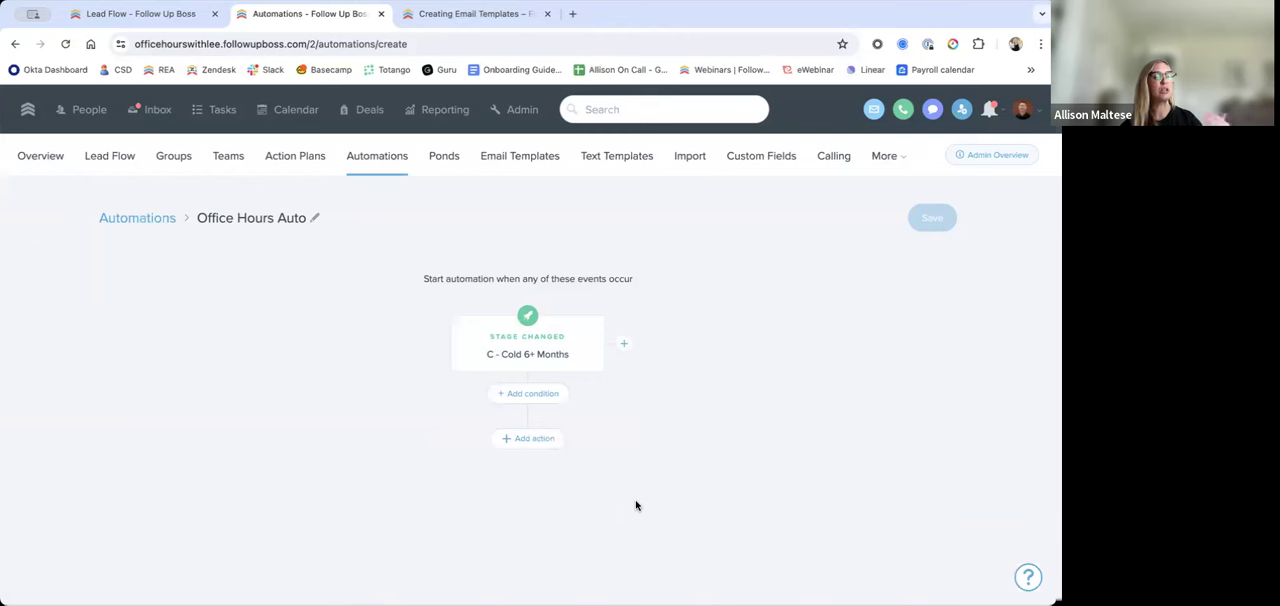
# Step: Add an action to the automation that starts the Buyer Long Term Nurture action plan
pyautogui.click(533, 442)
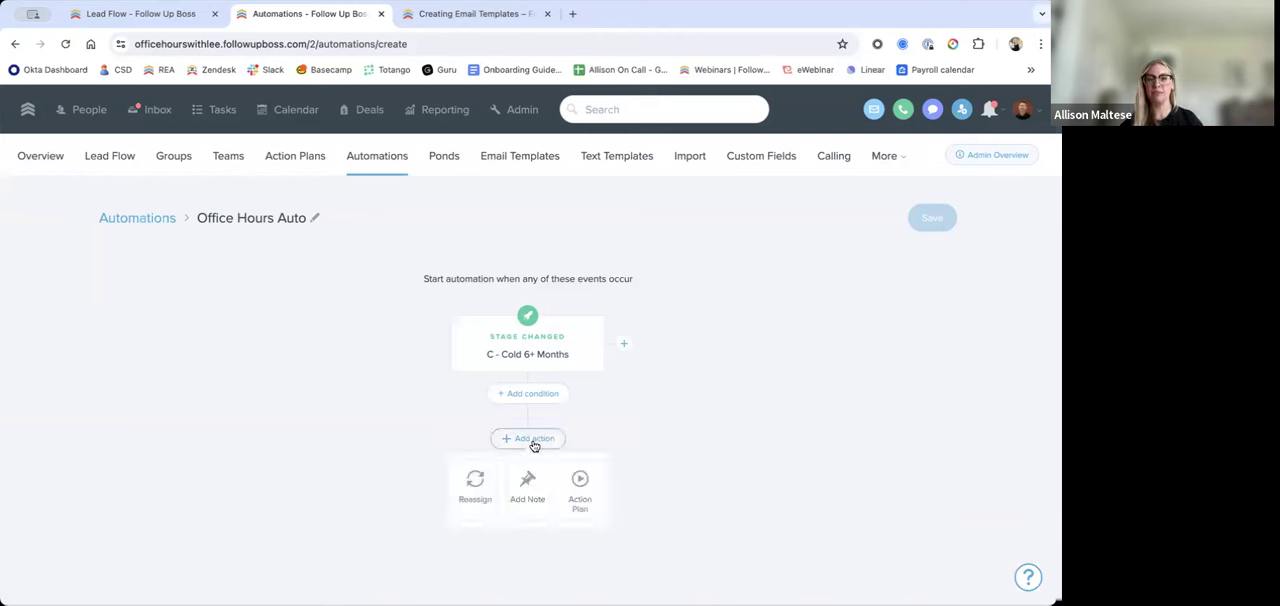
pyautogui.click(584, 492)
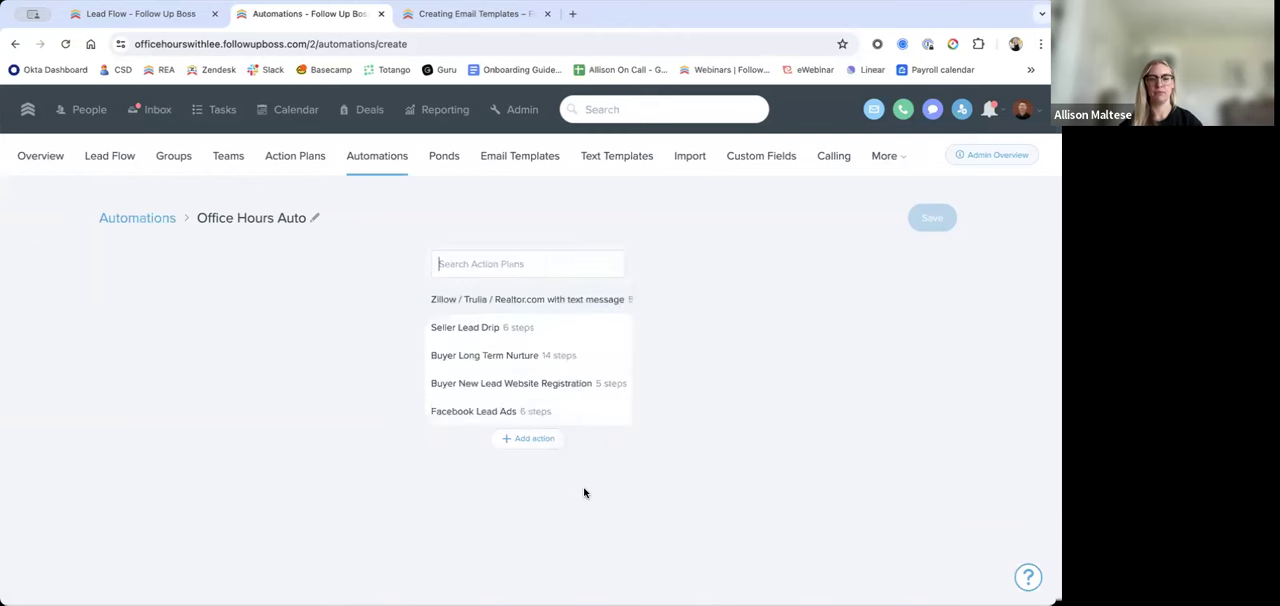
pyautogui.click(558, 356)
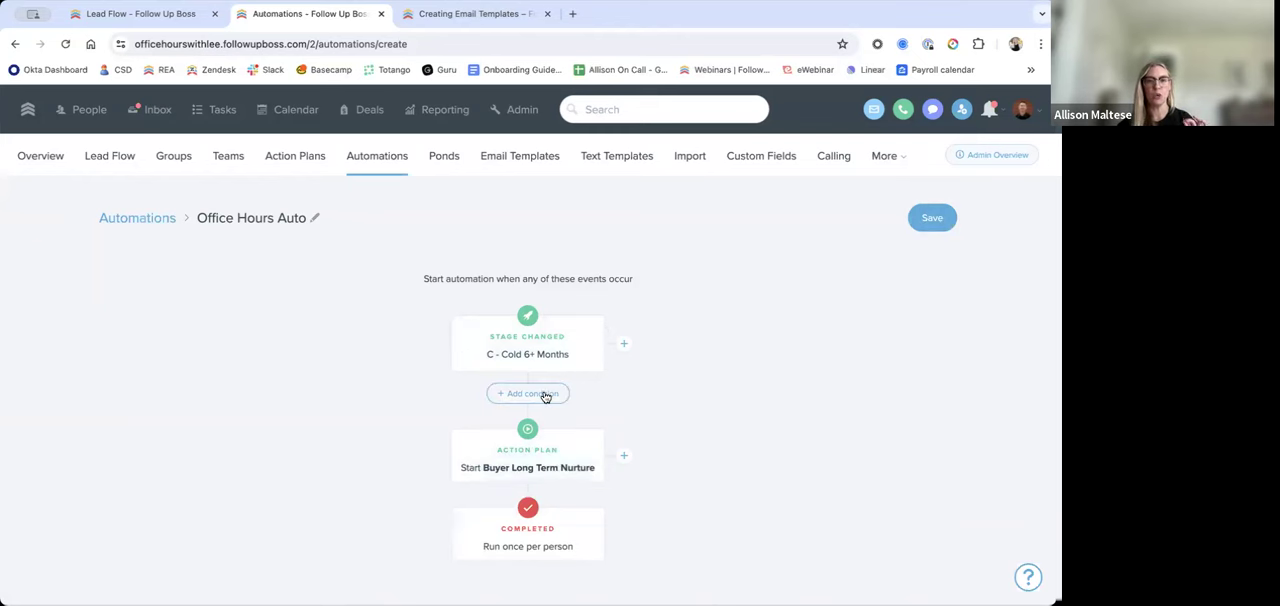
# Step: Try an Agent condition on the automation that excludes one team member, and remove that condition again
pyautogui.scroll(-1, 545, 397)
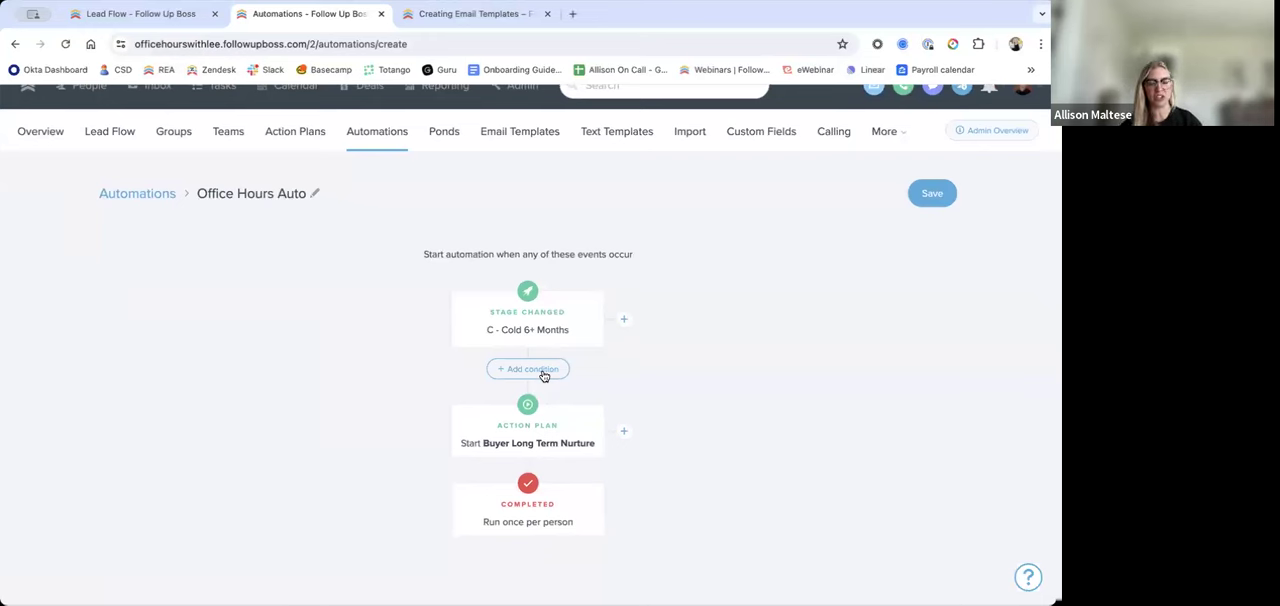
pyautogui.click(540, 370)
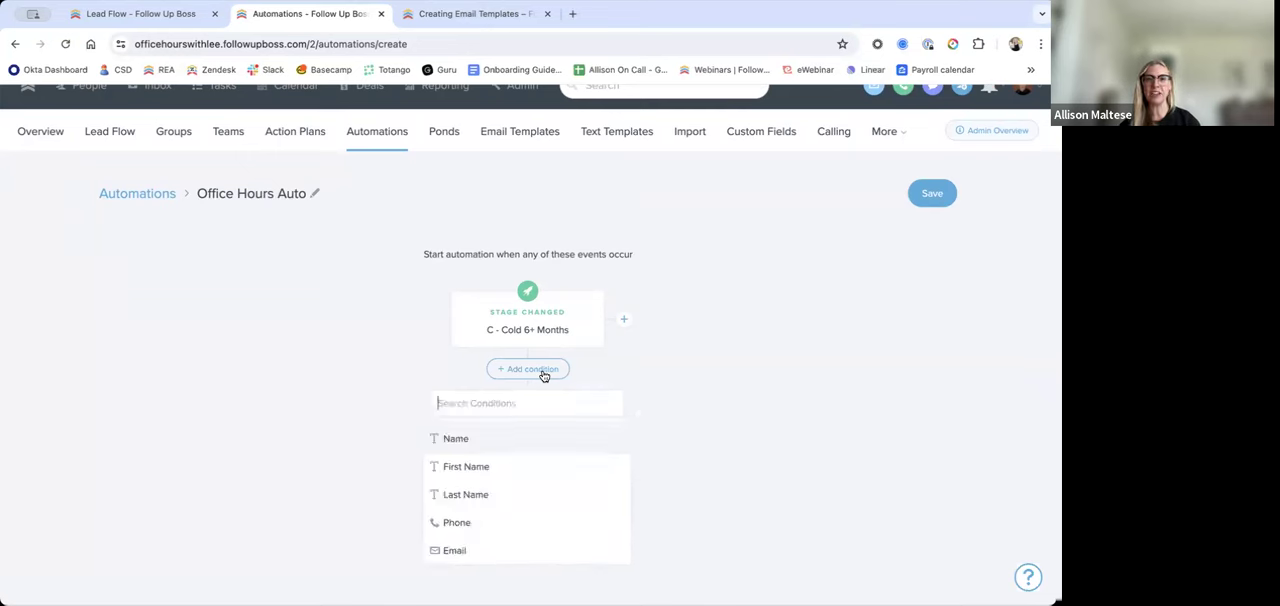
pyautogui.write('agent')
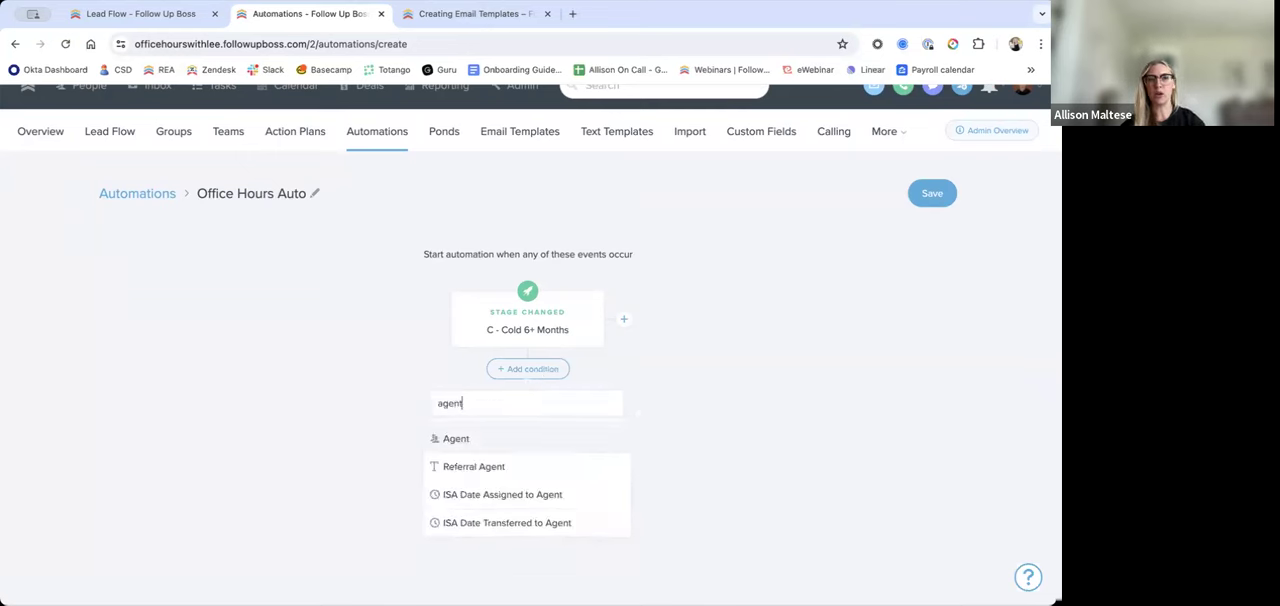
pyautogui.click(493, 445)
pyautogui.click(457, 477)
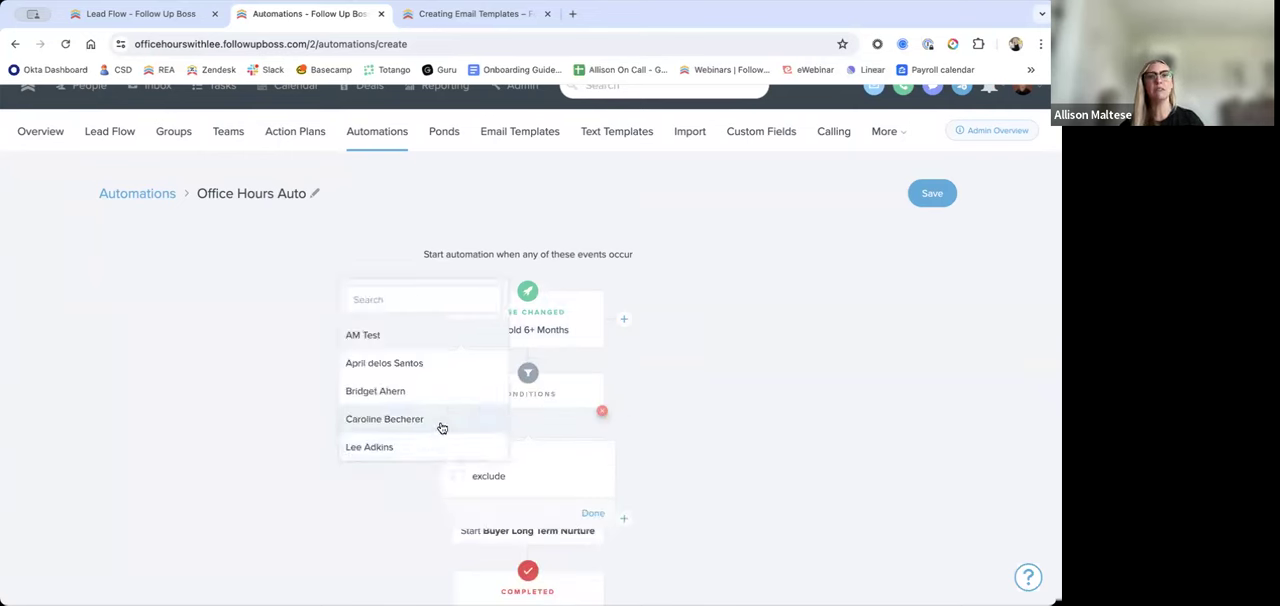
pyautogui.click(440, 420)
pyautogui.click(718, 514)
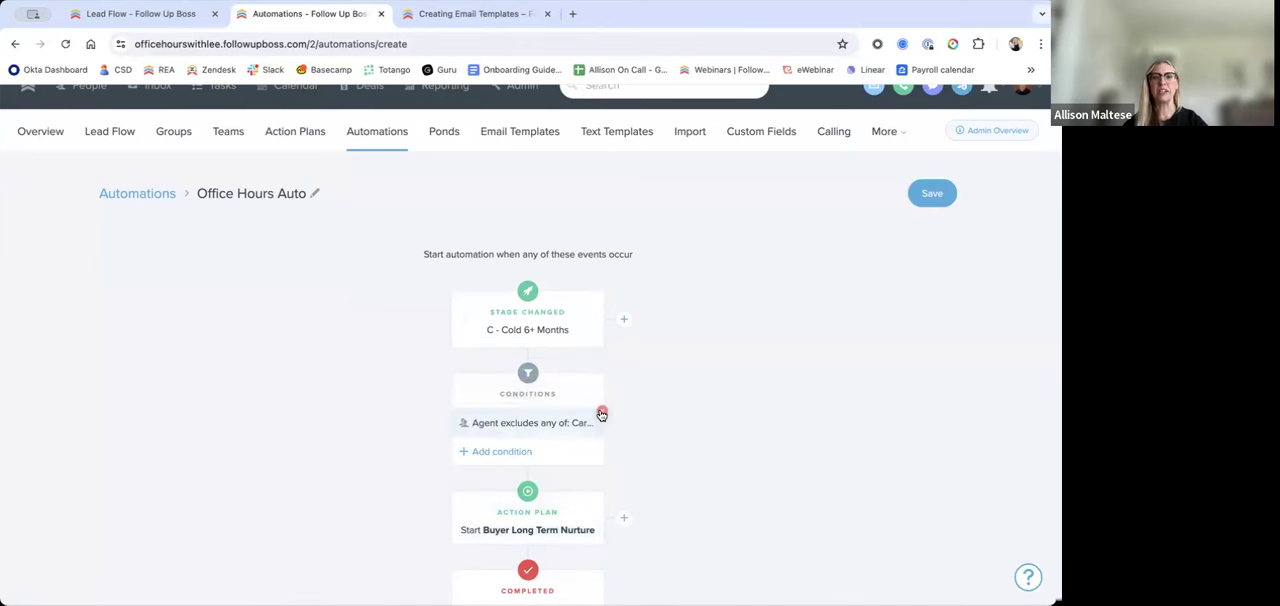
pyautogui.click(602, 413)
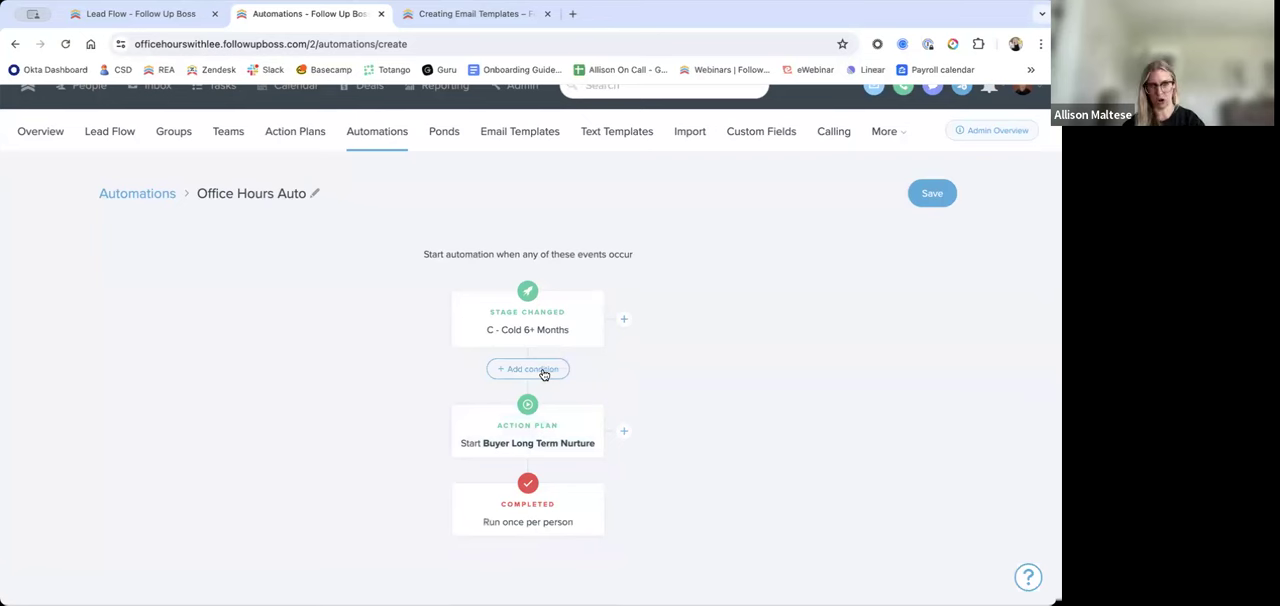
# Step: Remove the Stage Changed trigger and look through the tags available for a Tag Added trigger
pyautogui.click(603, 292)
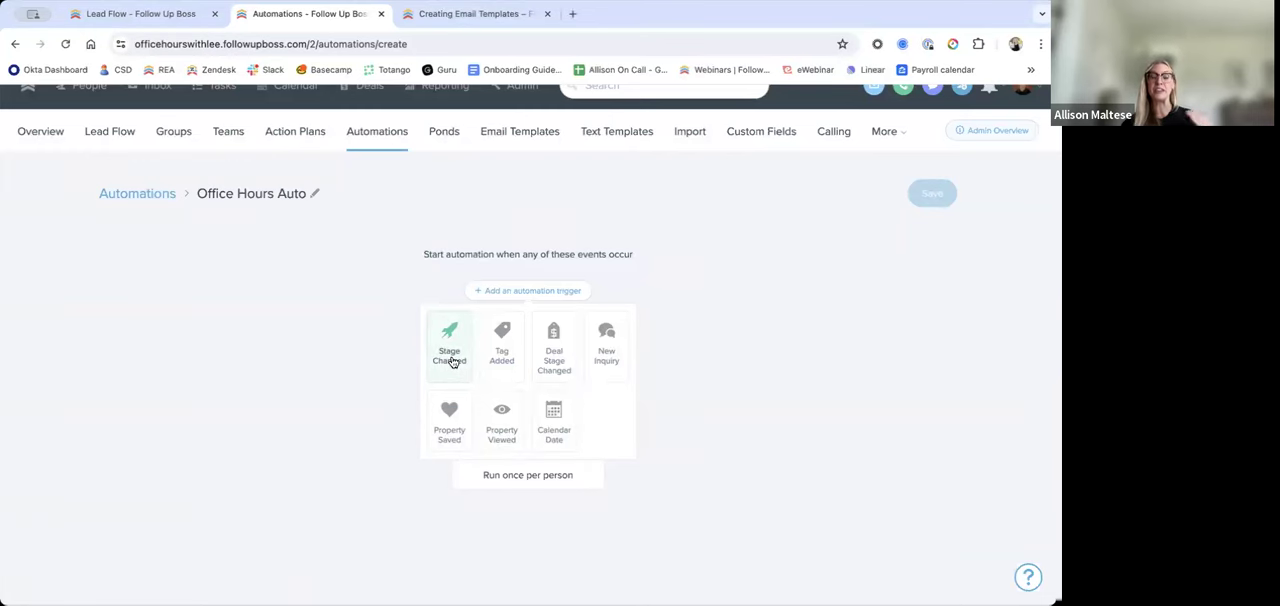
pyautogui.click(505, 352)
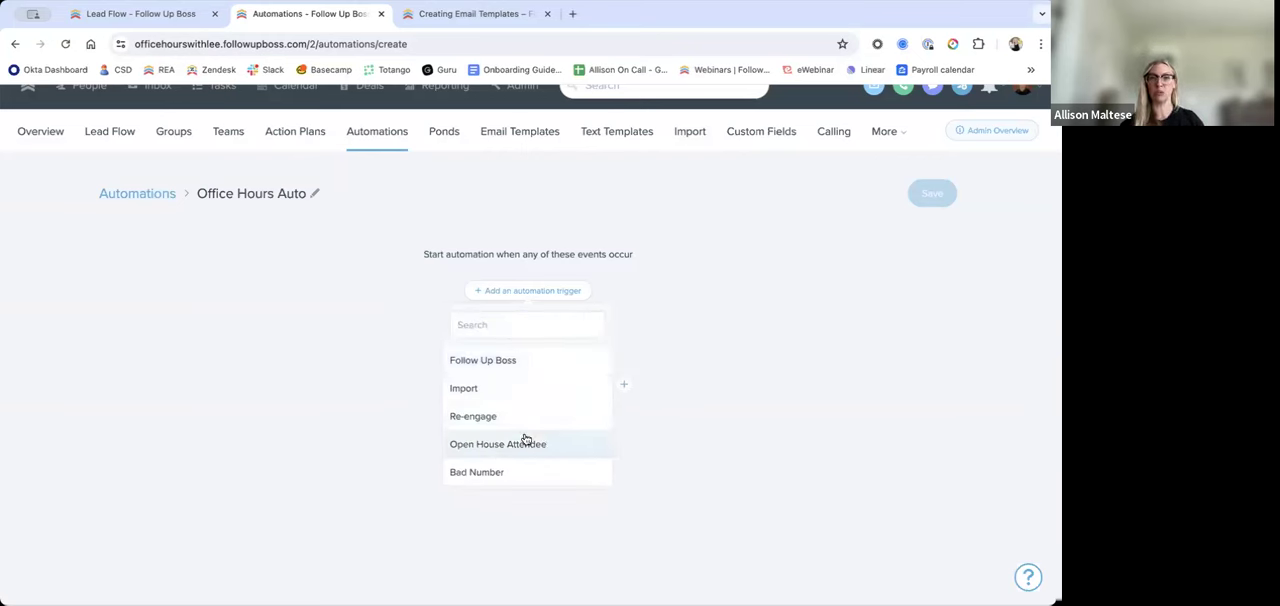
pyautogui.scroll(-1, 528, 442)
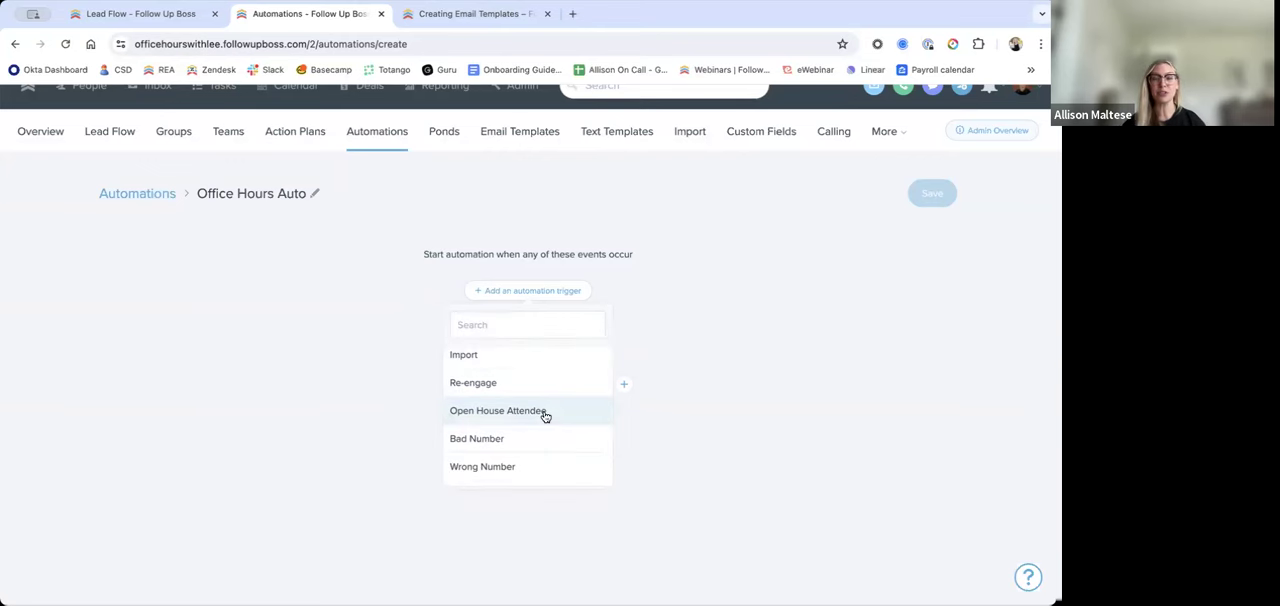
pyautogui.click(637, 289)
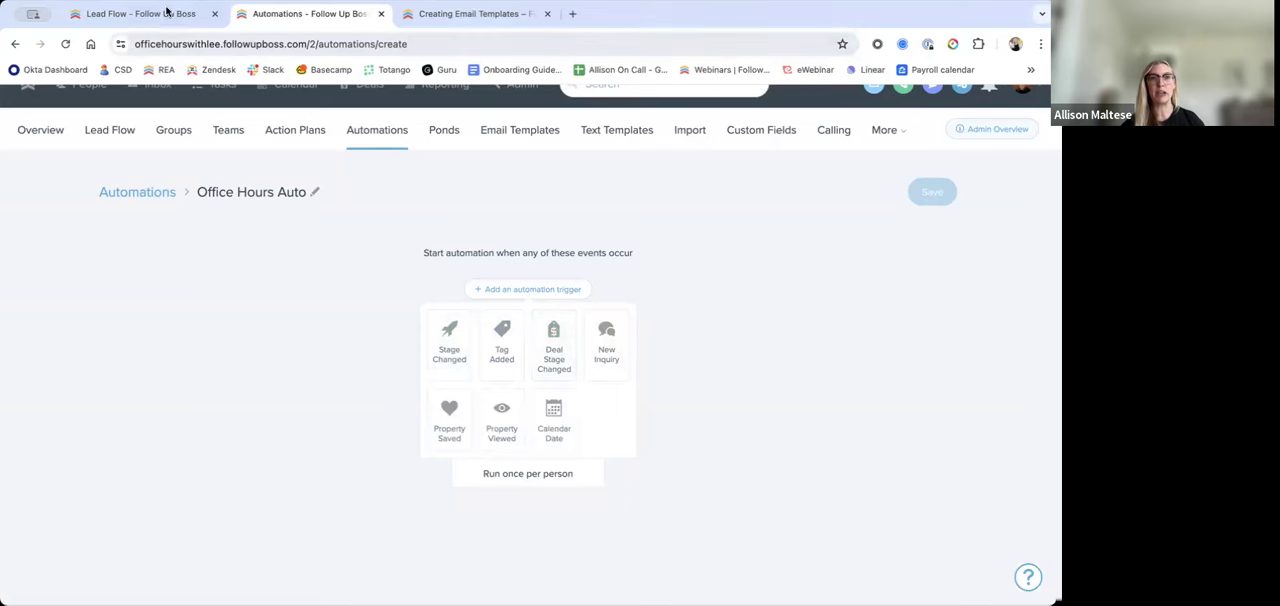
# Step: Open the Buyers deals board and move the 123 Main St. deal from the Pending stage to Closed
pyautogui.click(140, 13)
pyautogui.click(365, 109)
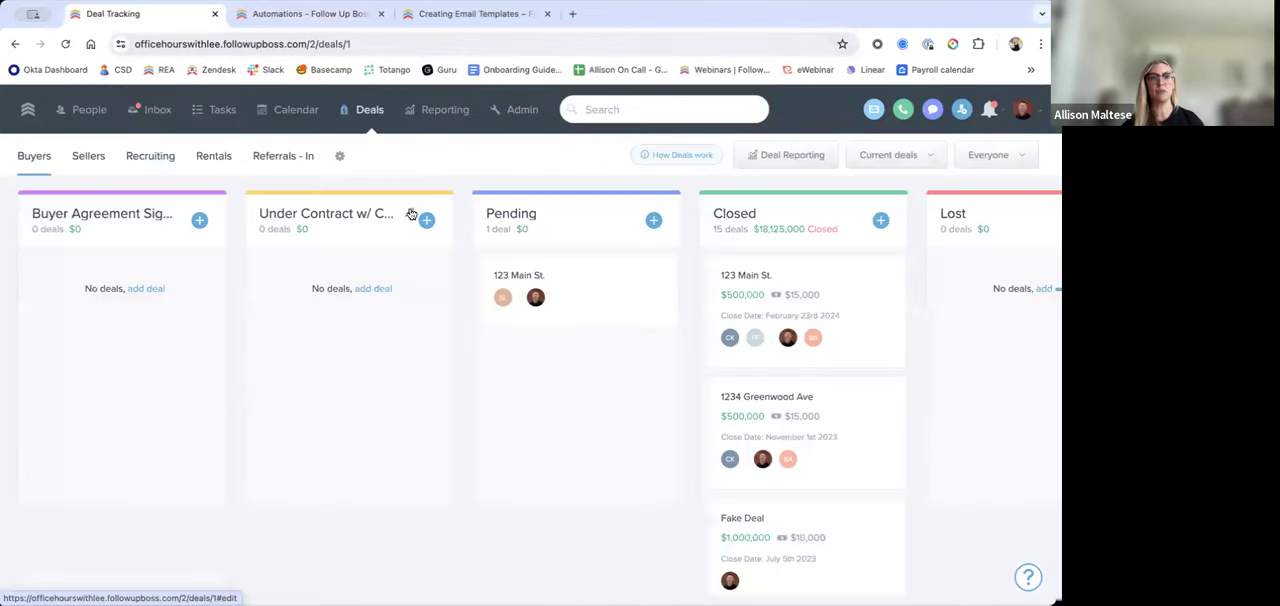
pyautogui.click(600, 282)
pyautogui.moveTo(600, 282); pyautogui.dragTo(823, 277)
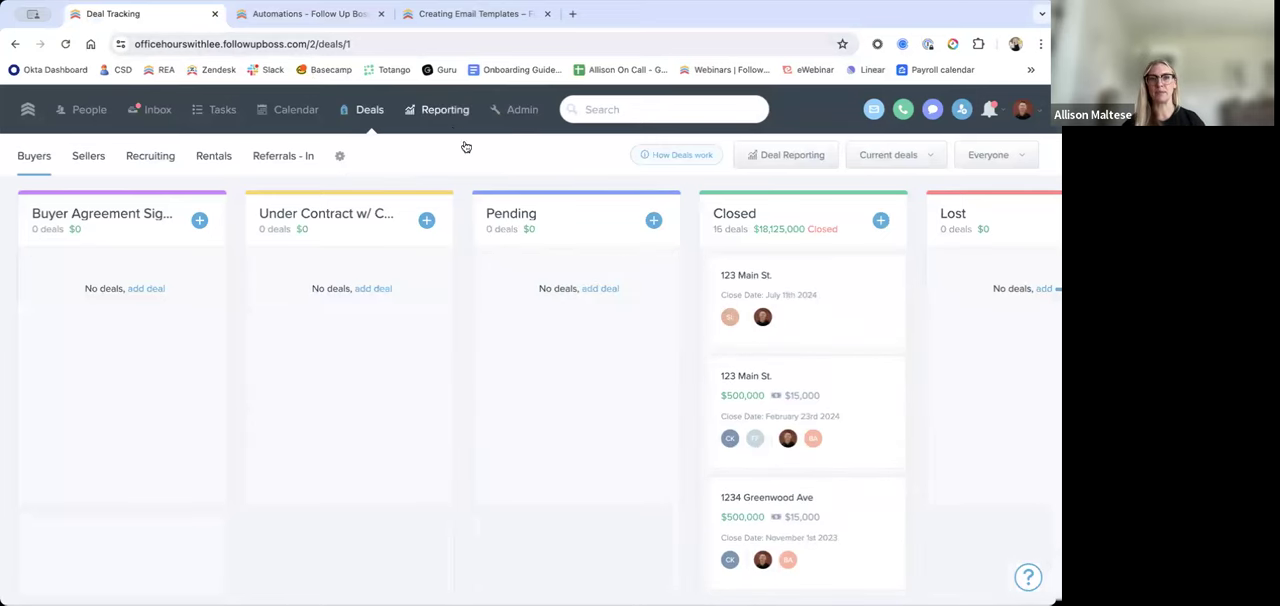
pyautogui.click(306, 20)
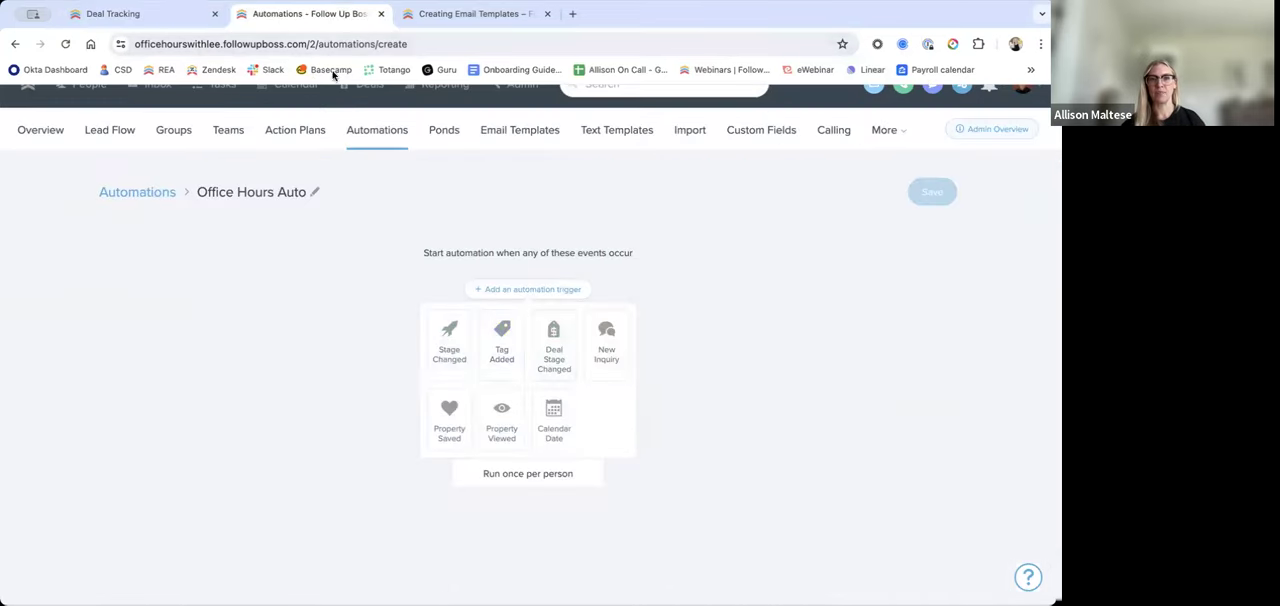
pyautogui.click(138, 20)
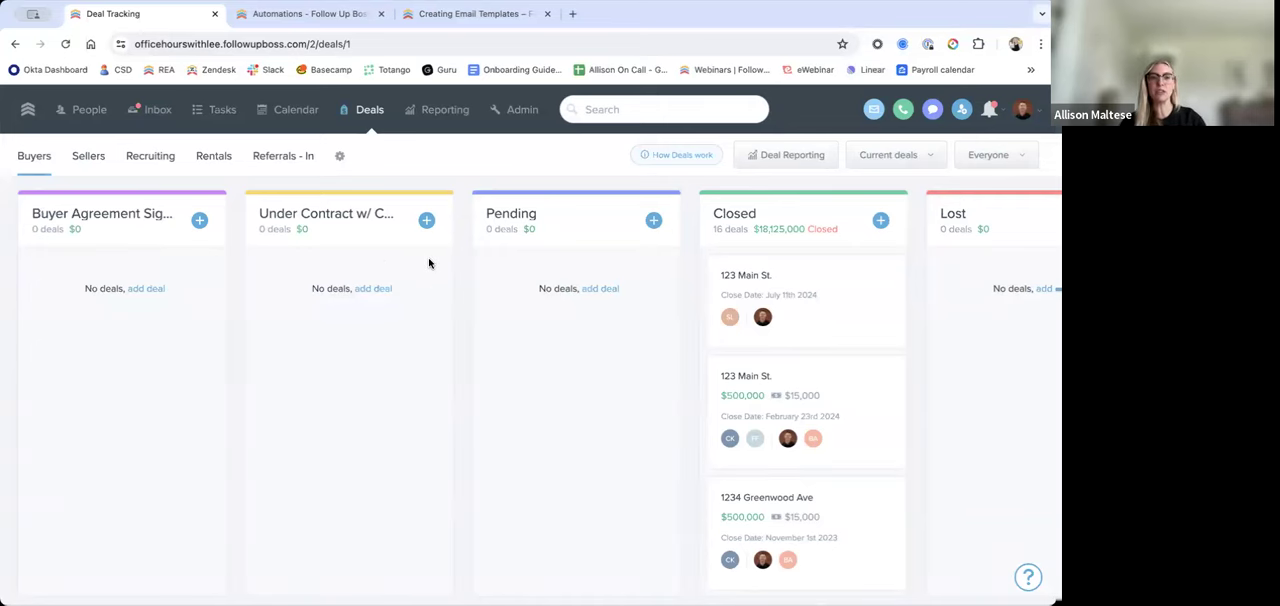
# Step: Try a Deal Stage Changed trigger for the Buyers Pending stage on the Office Hours Auto automation, and remove it again
pyautogui.click(337, 24)
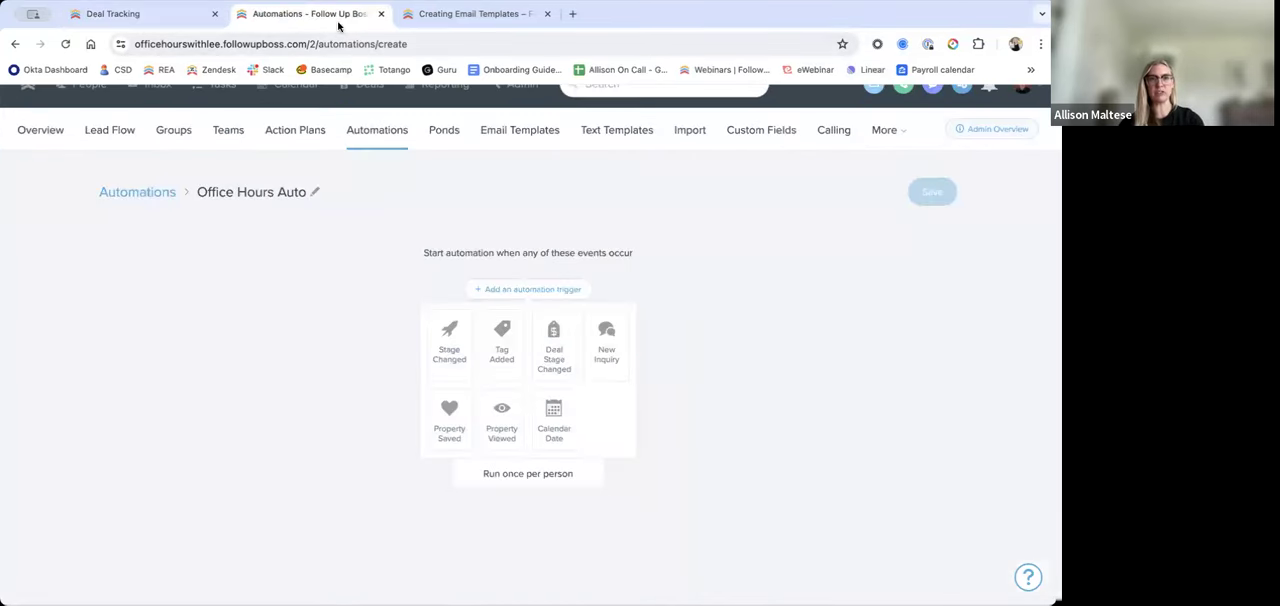
pyautogui.click(554, 358)
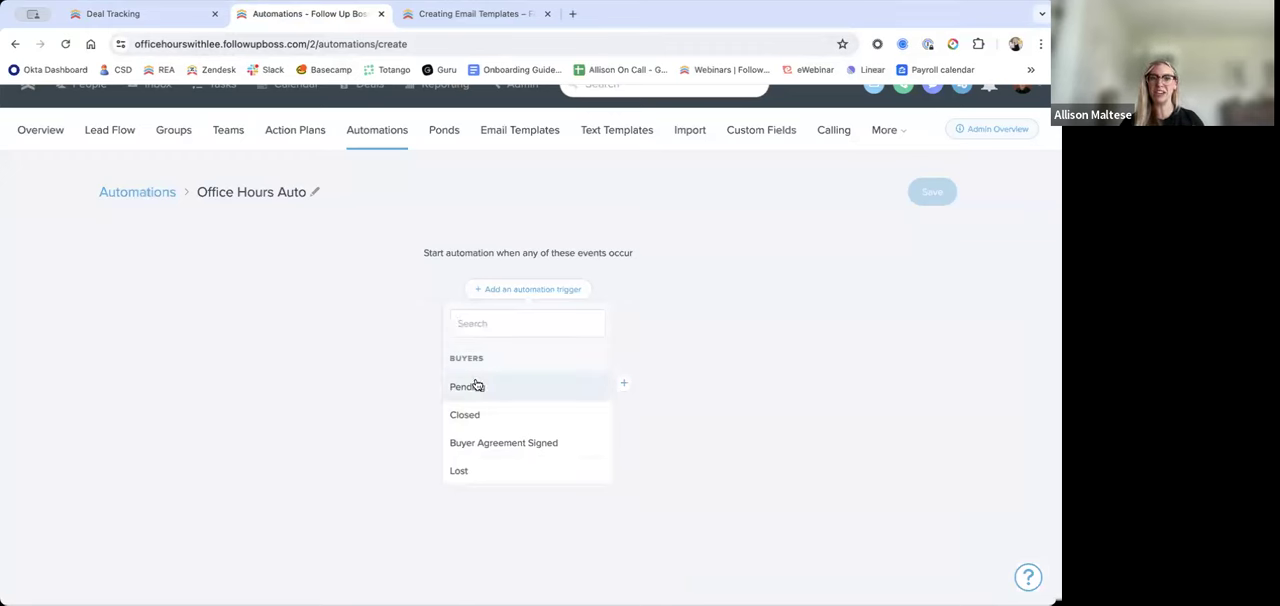
pyautogui.click(473, 330)
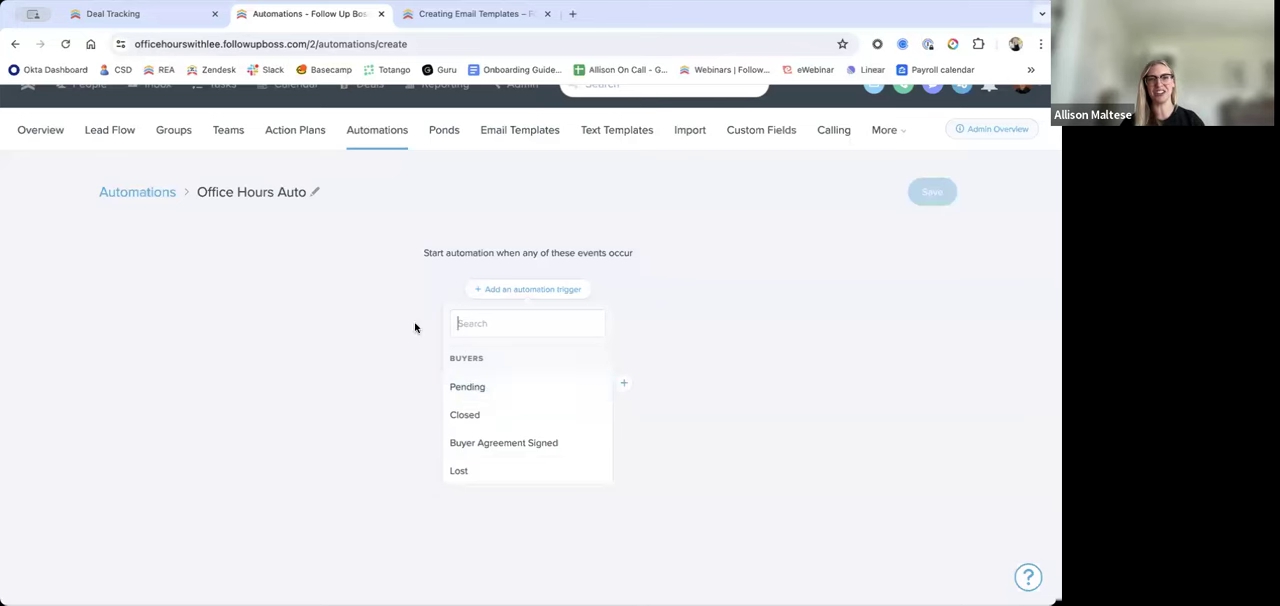
pyautogui.click(465, 384)
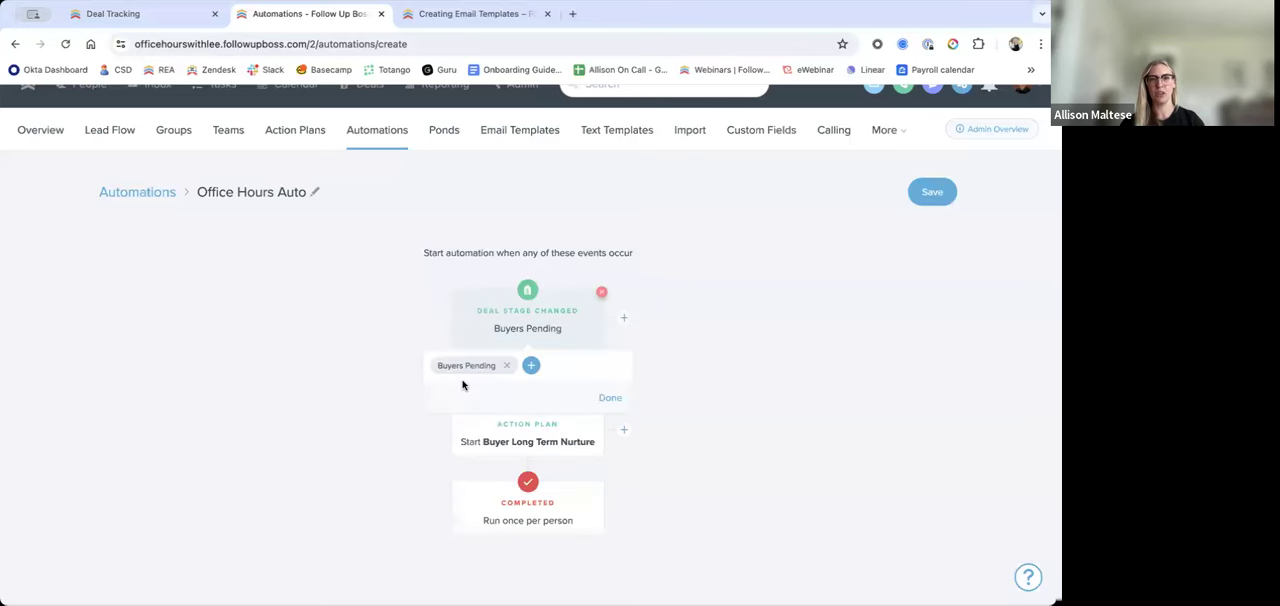
pyautogui.click(600, 293)
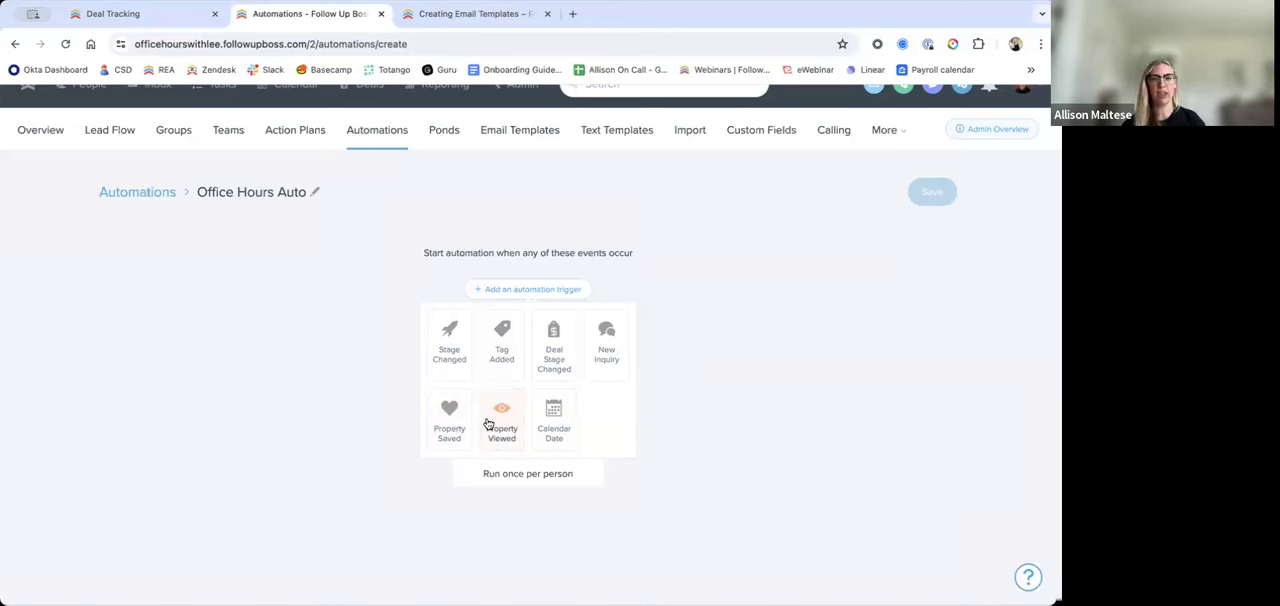
# Step: Start a Calendar Date trigger and look through the deal and contact date fields available for it
pyautogui.click(552, 425)
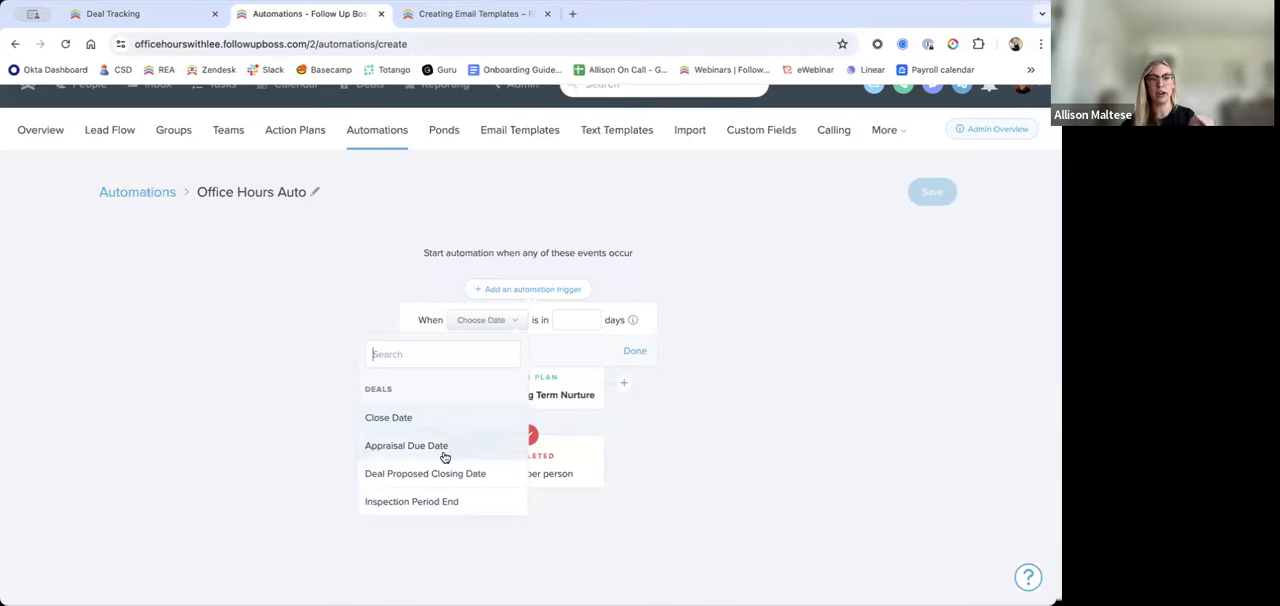
pyautogui.scroll(-5, 457, 444)
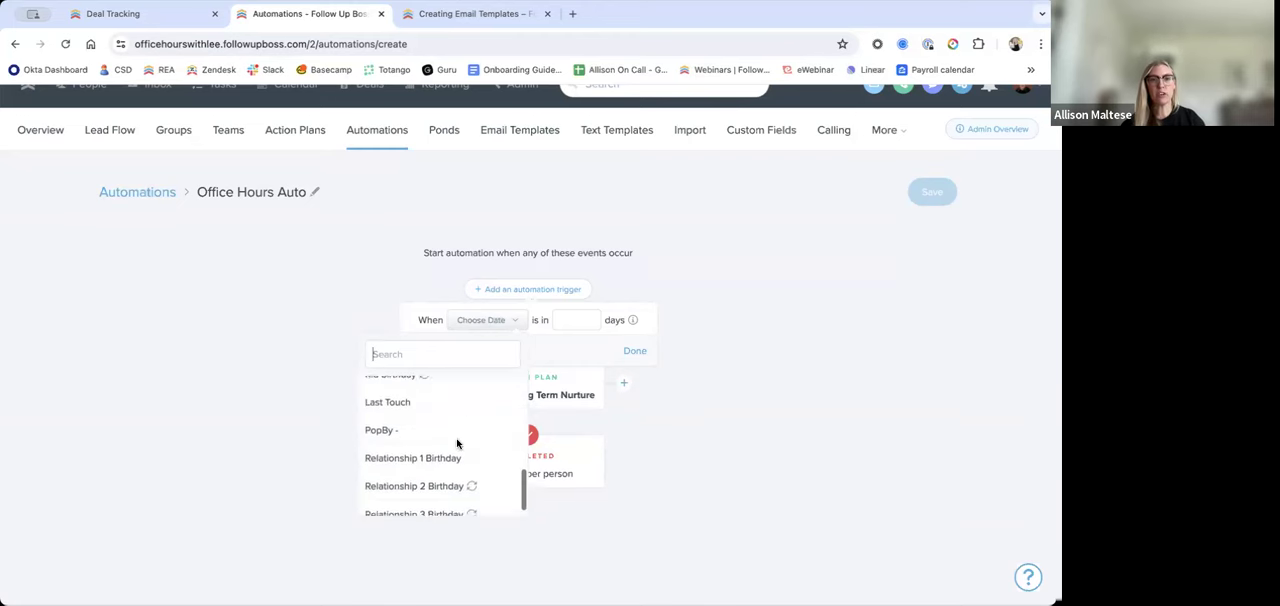
pyautogui.scroll(-1, 457, 444)
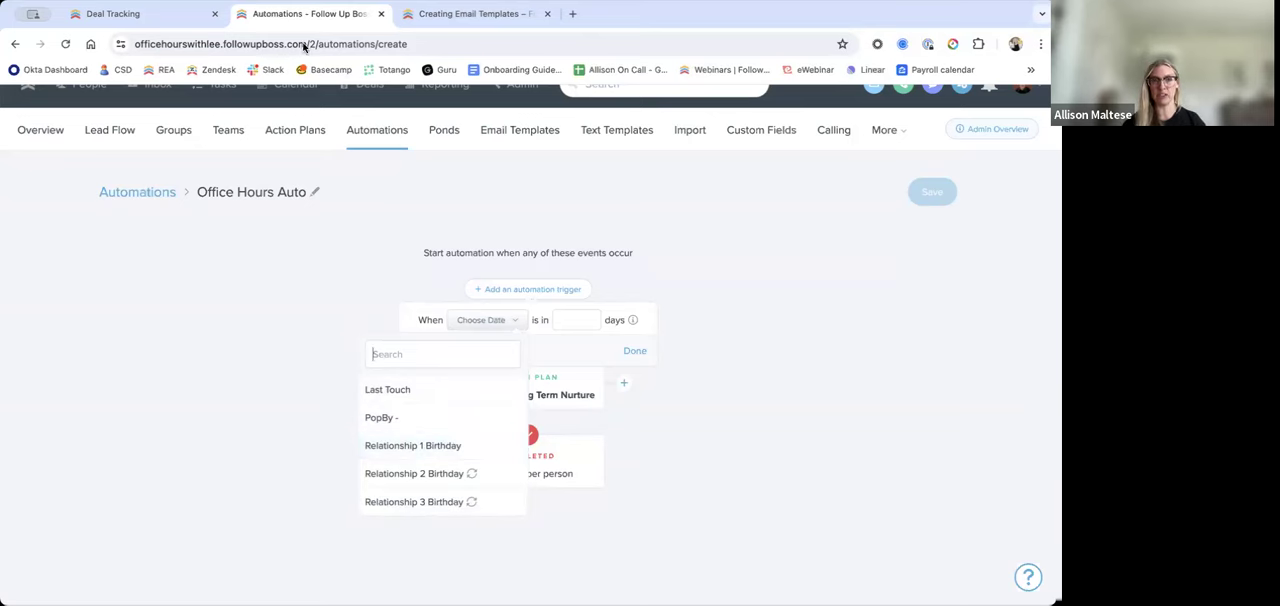
# Step: Look at the custom date fields of the closed 123 Main St. deal, such as Appraisal Due Date, and close the deal
pyautogui.click(137, 14)
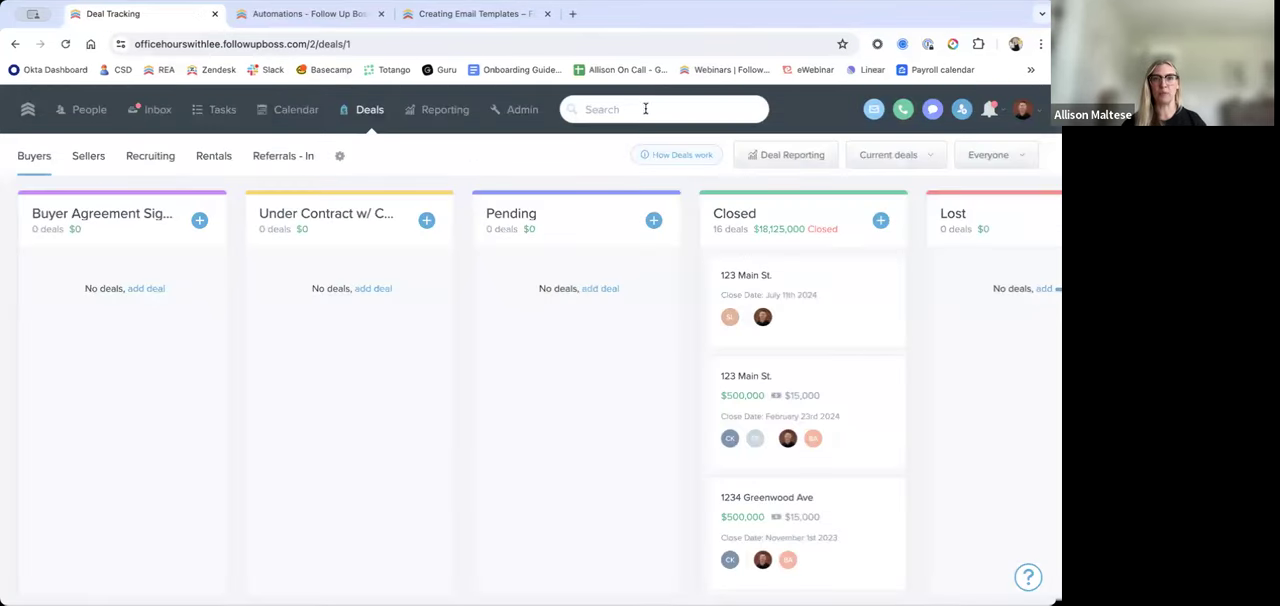
pyautogui.click(842, 306)
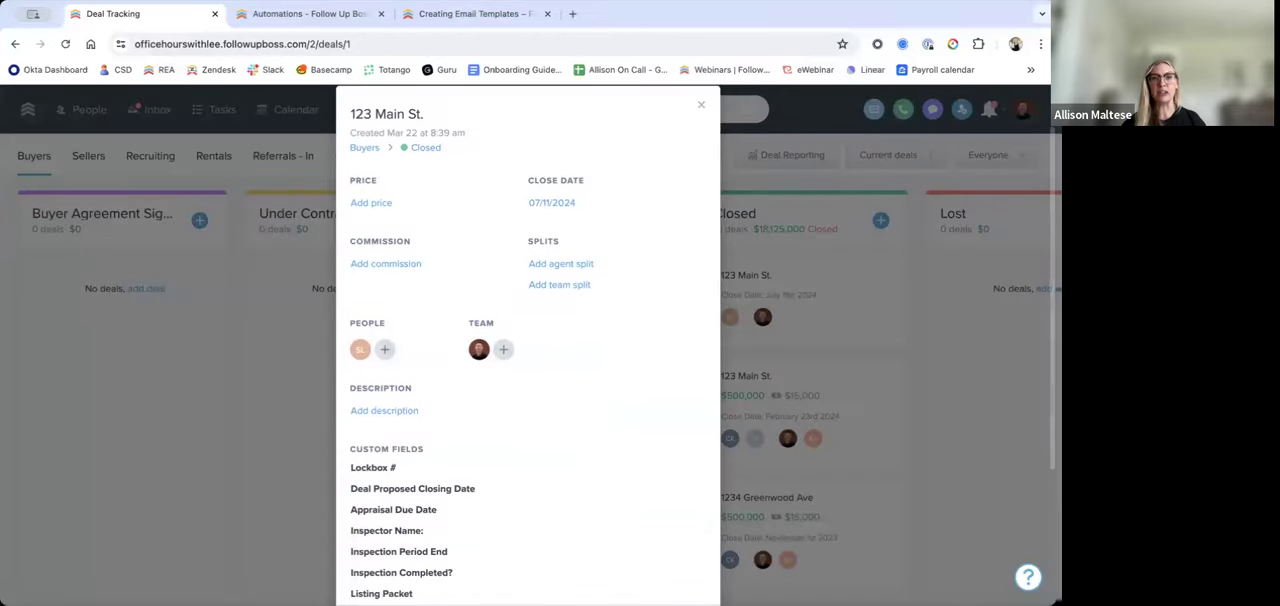
pyautogui.scroll(-1, 594, 495)
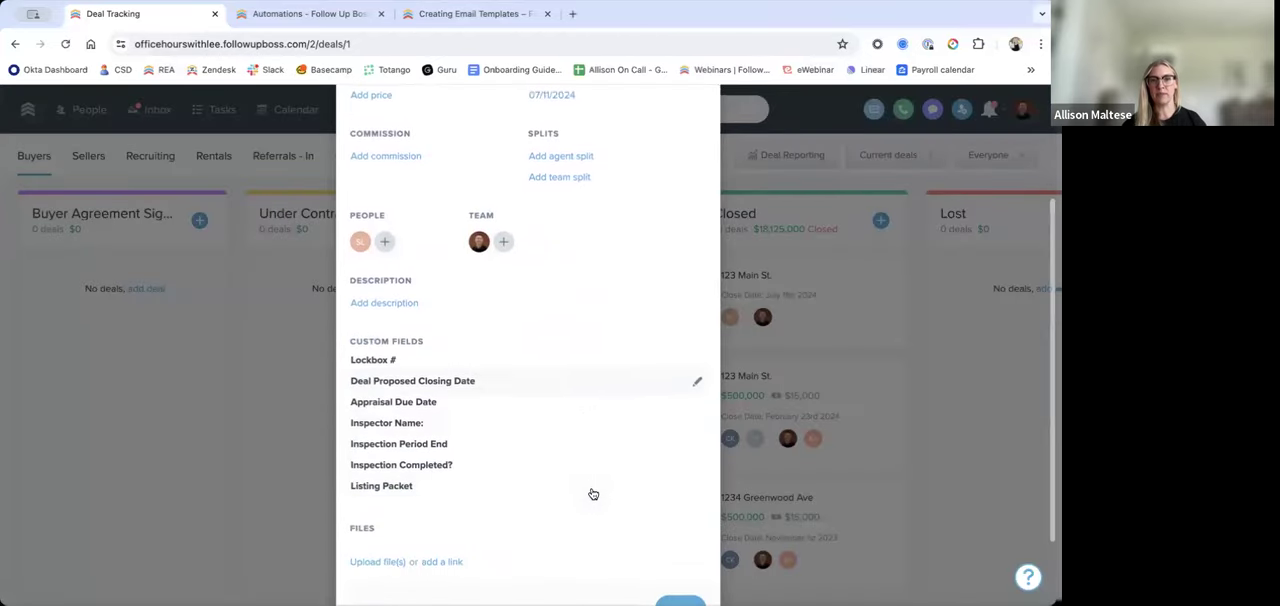
pyautogui.click(450, 406)
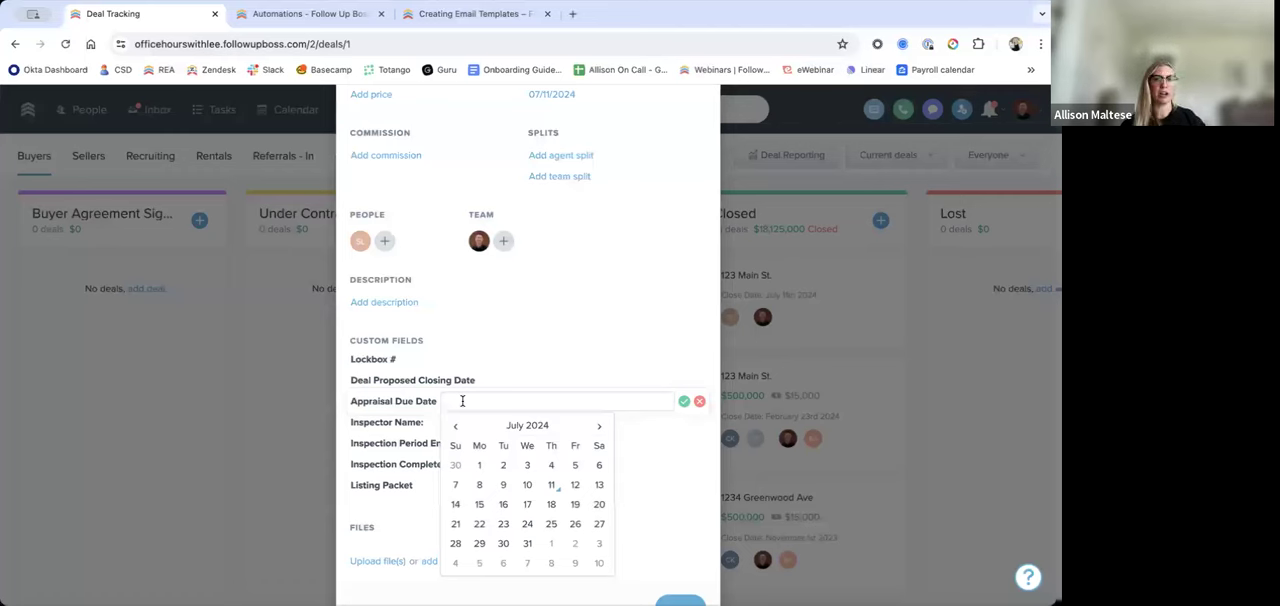
pyautogui.scroll(2, 583, 337)
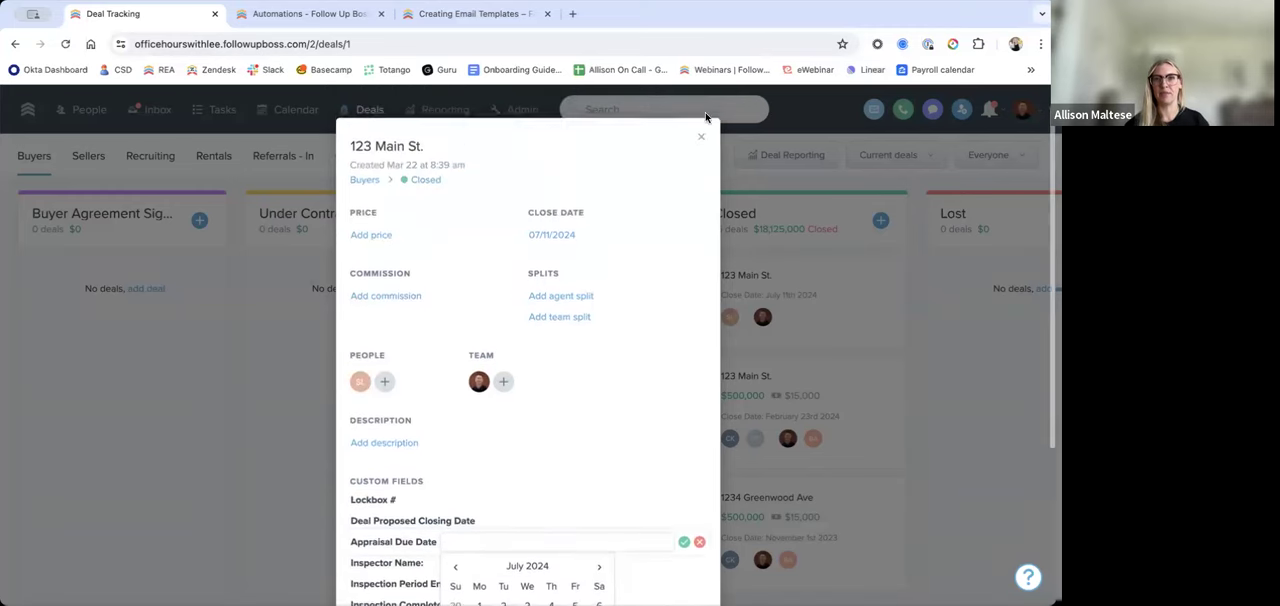
pyautogui.click(703, 150)
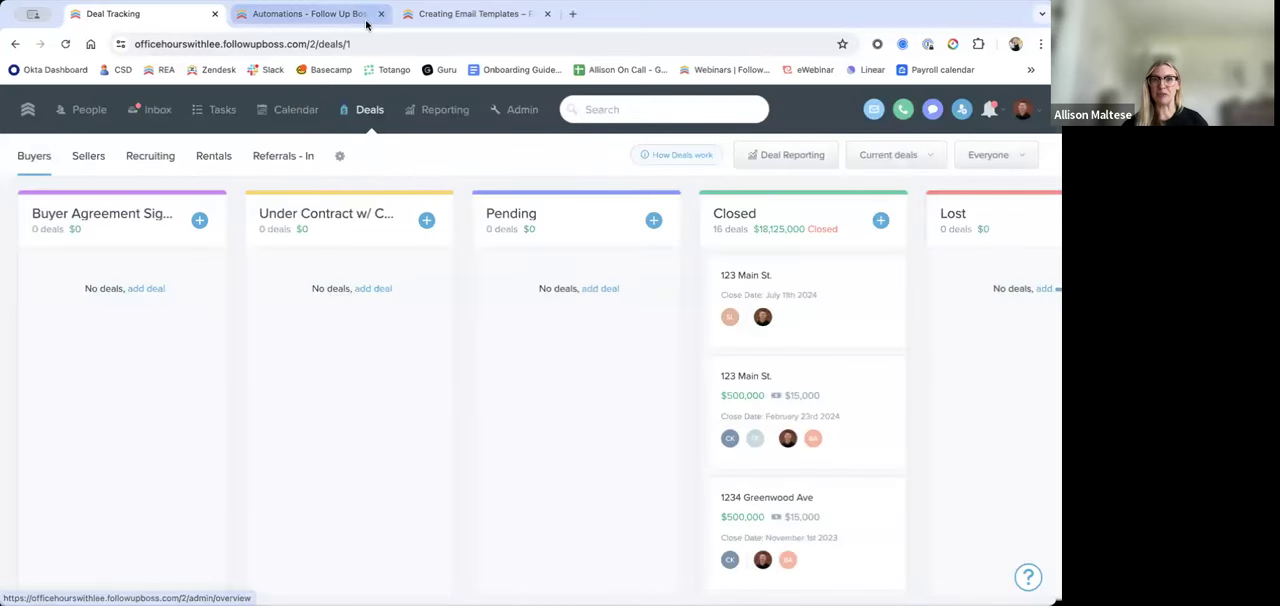
# Step: Open a recently viewed contact's profile from the search and expand its custom fields
pyautogui.click(703, 109)
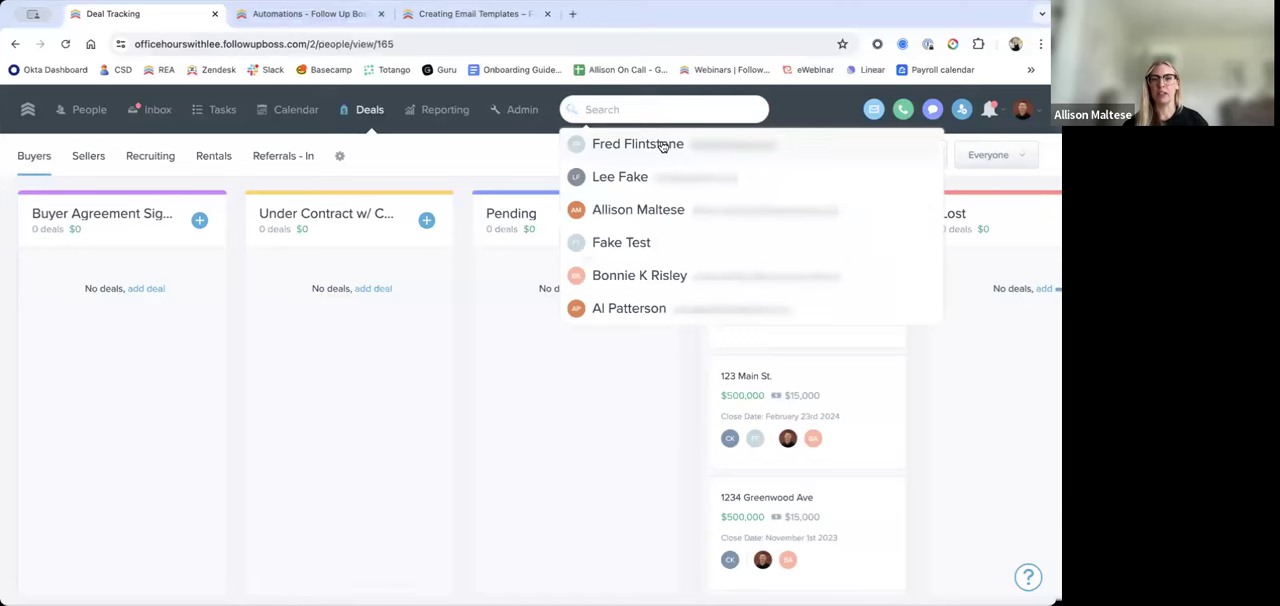
pyautogui.click(664, 146)
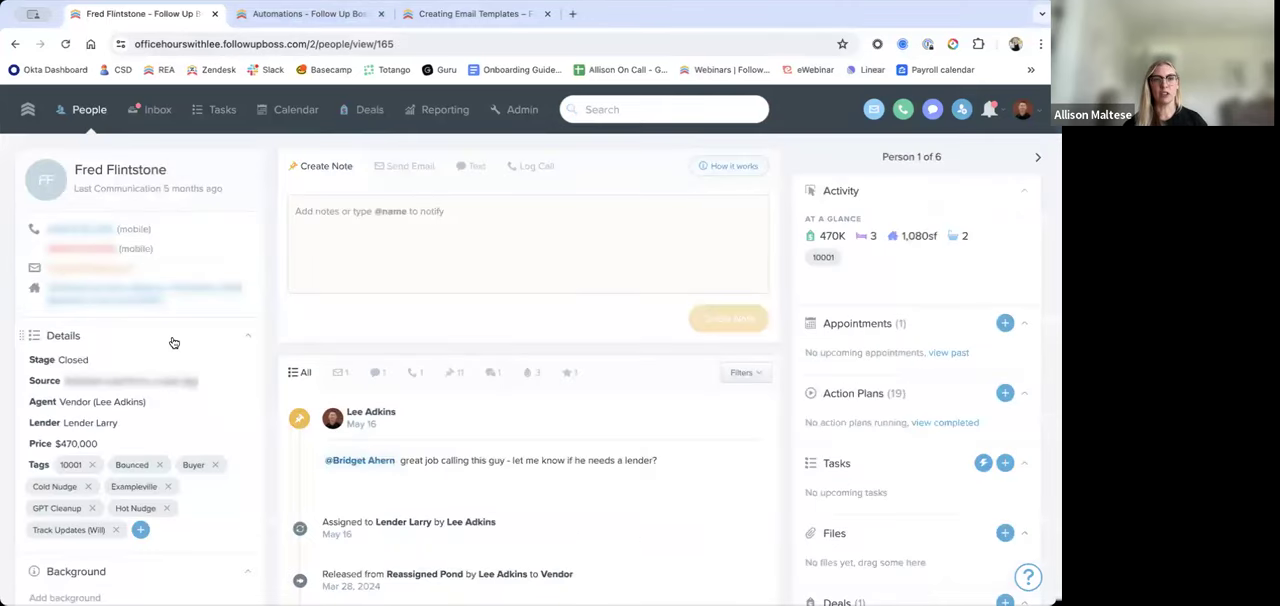
pyautogui.scroll(-5, 171, 343)
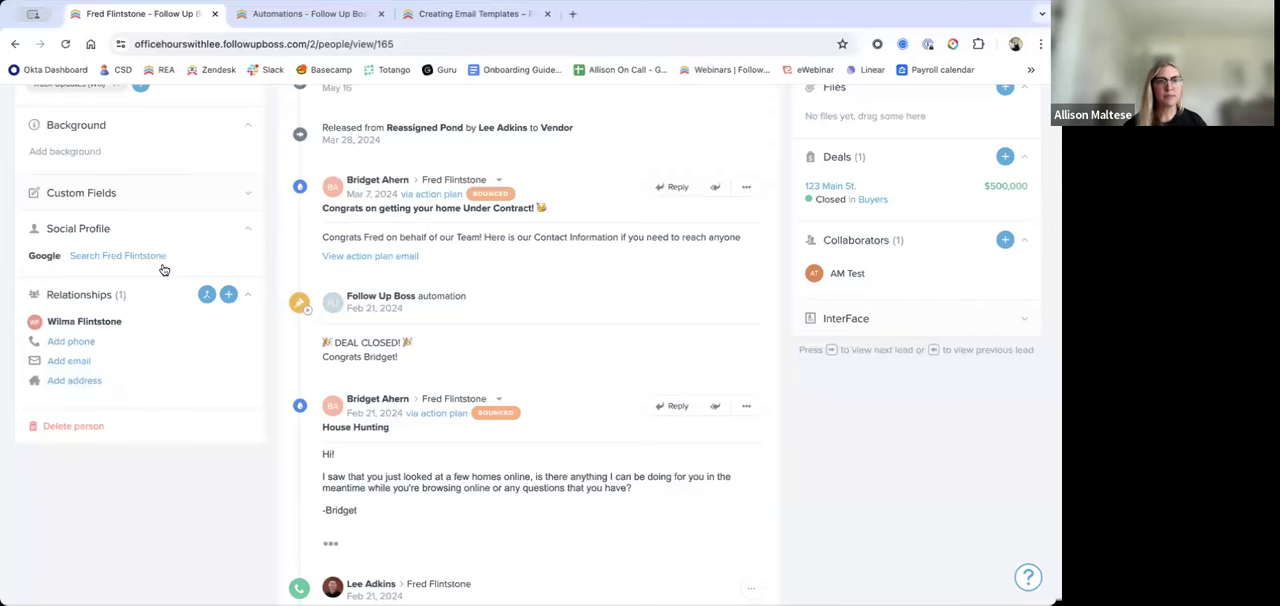
pyautogui.click(238, 201)
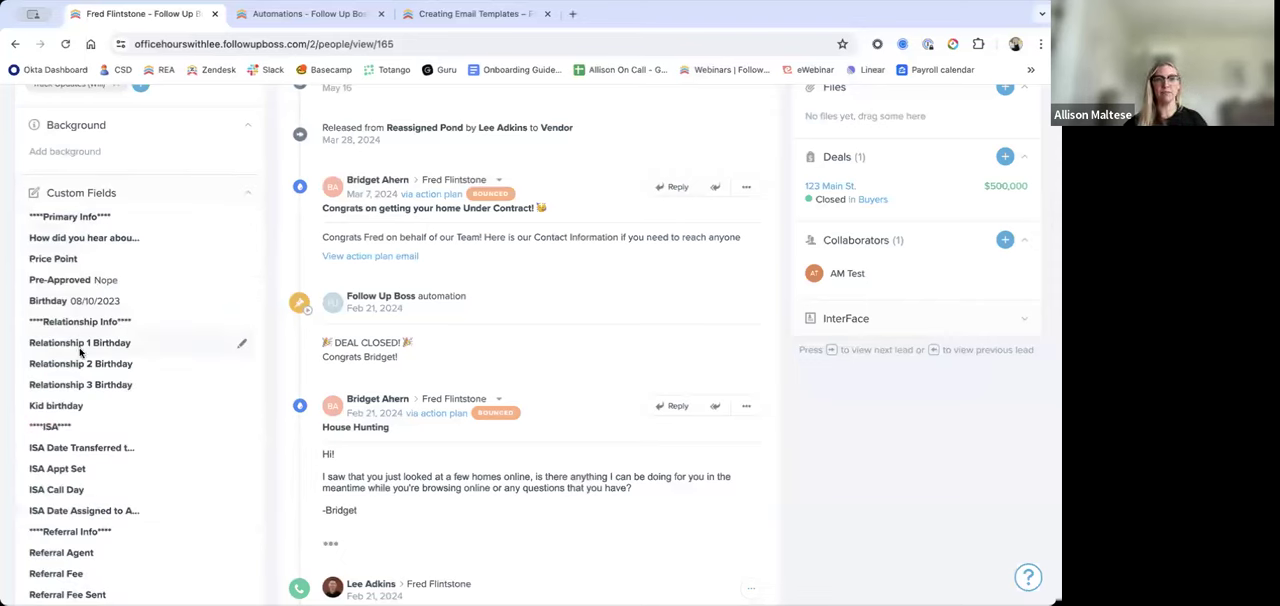
# Step: Examine the contact's custom date fields, including the relationship birthdays and the Close Date, leaving the Close Date empty
pyautogui.scroll(-1, 117, 423)
pyautogui.click(88, 401)
pyautogui.click(228, 396)
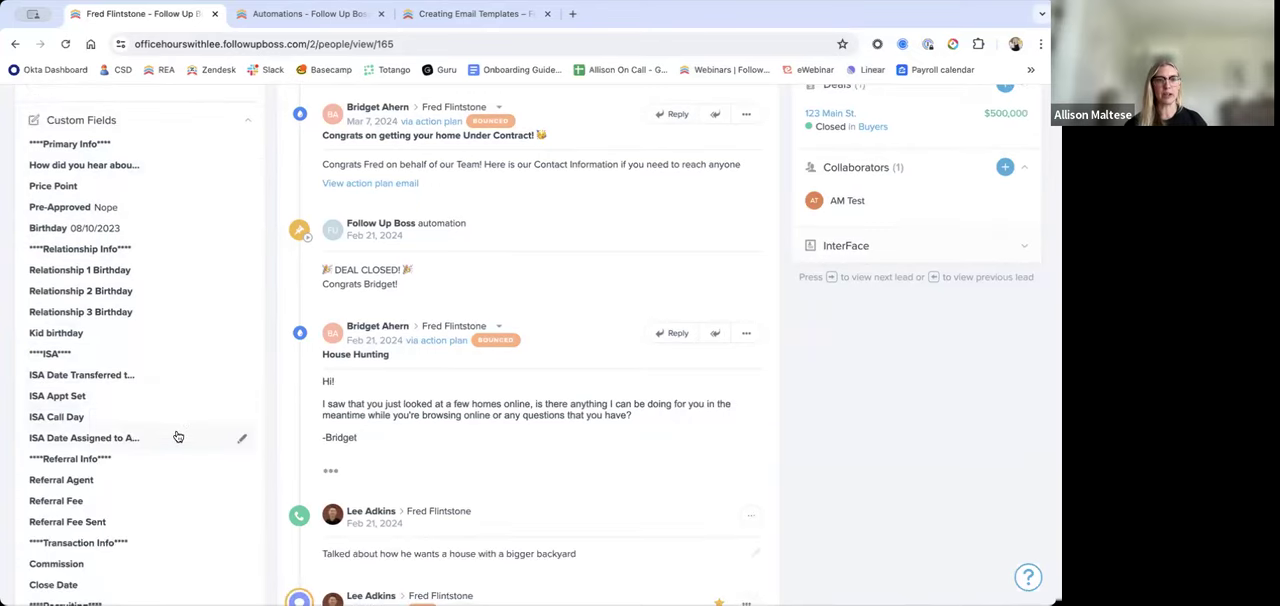
pyautogui.scroll(-2, 170, 437)
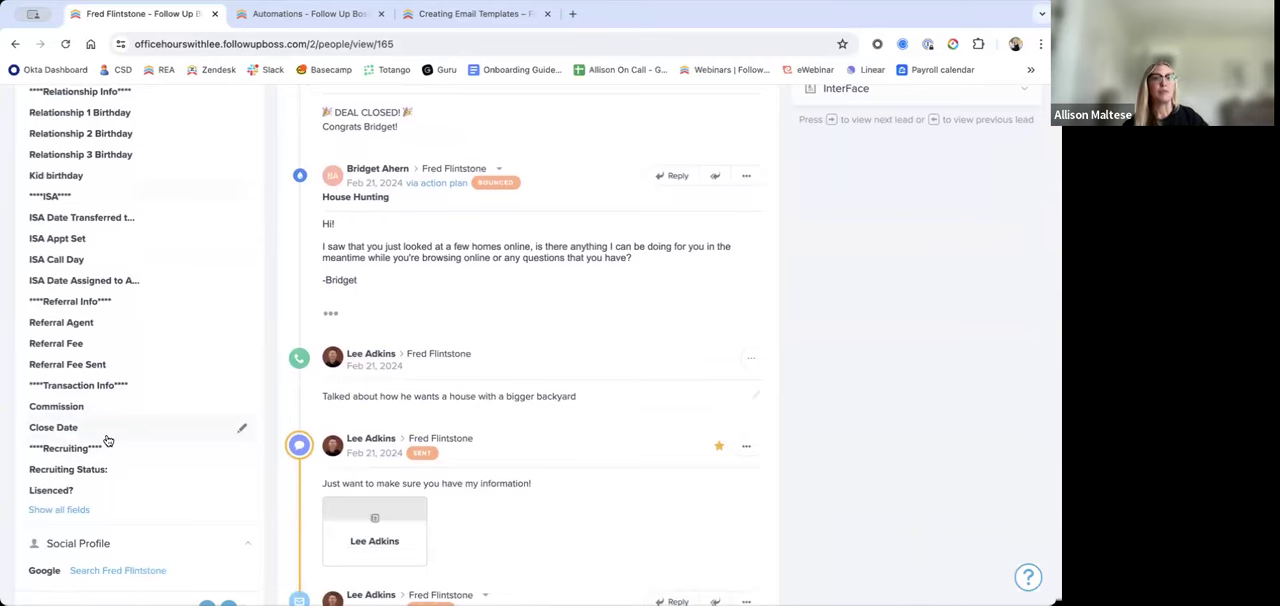
pyautogui.click(108, 432)
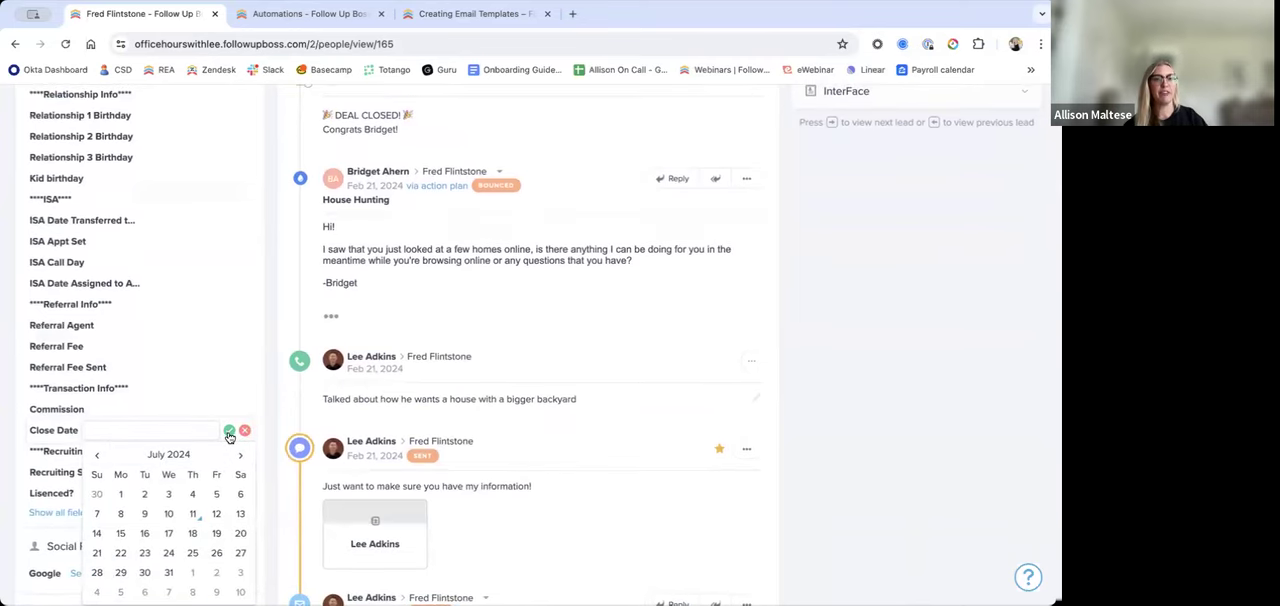
pyautogui.click(229, 431)
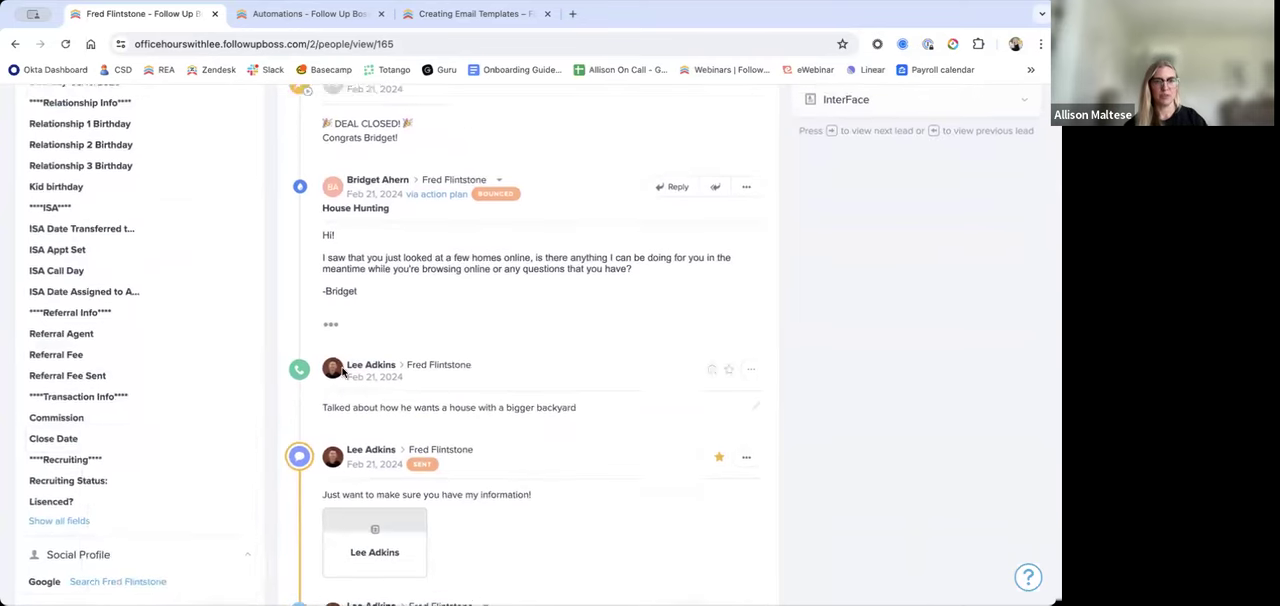
# Step: Return to the automation, try a Calendar Date trigger for when the deal Close Date is in 7 days, and remove it again
pyautogui.click(331, 20)
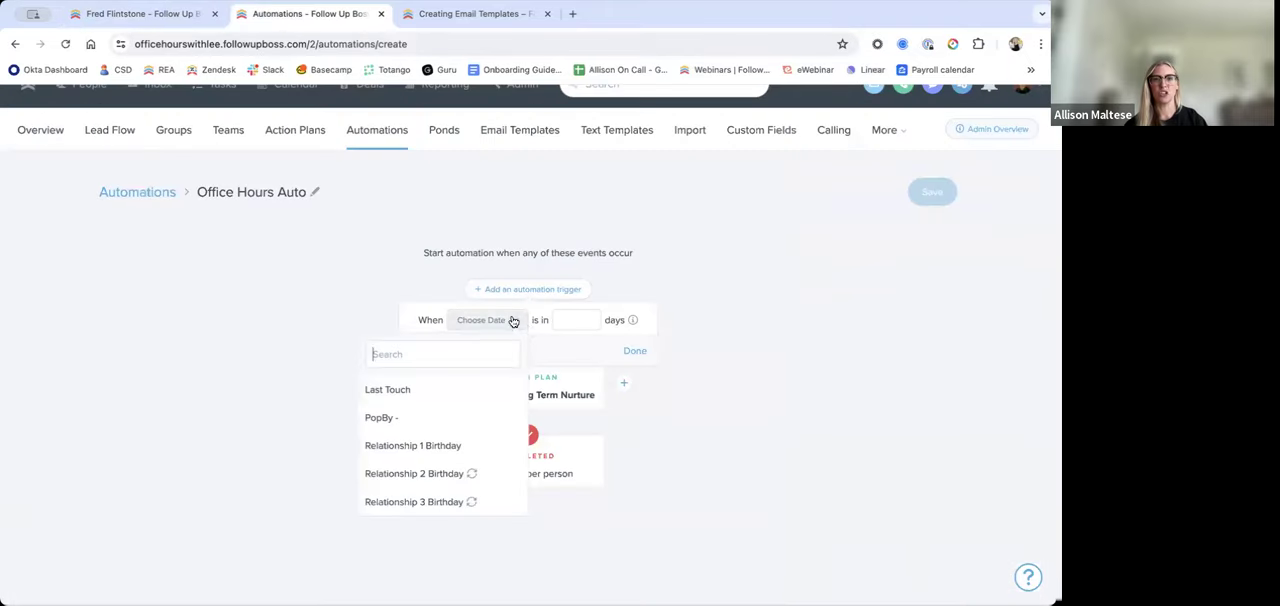
pyautogui.click(648, 343)
pyautogui.click(568, 404)
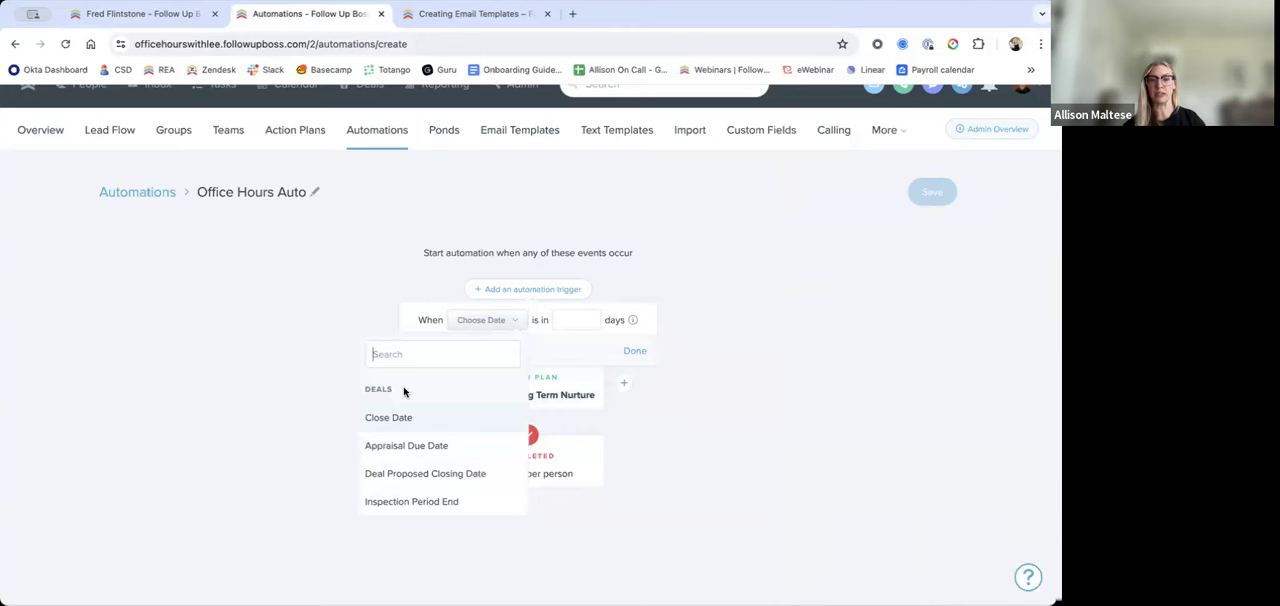
pyautogui.click(407, 417)
pyautogui.click(568, 320)
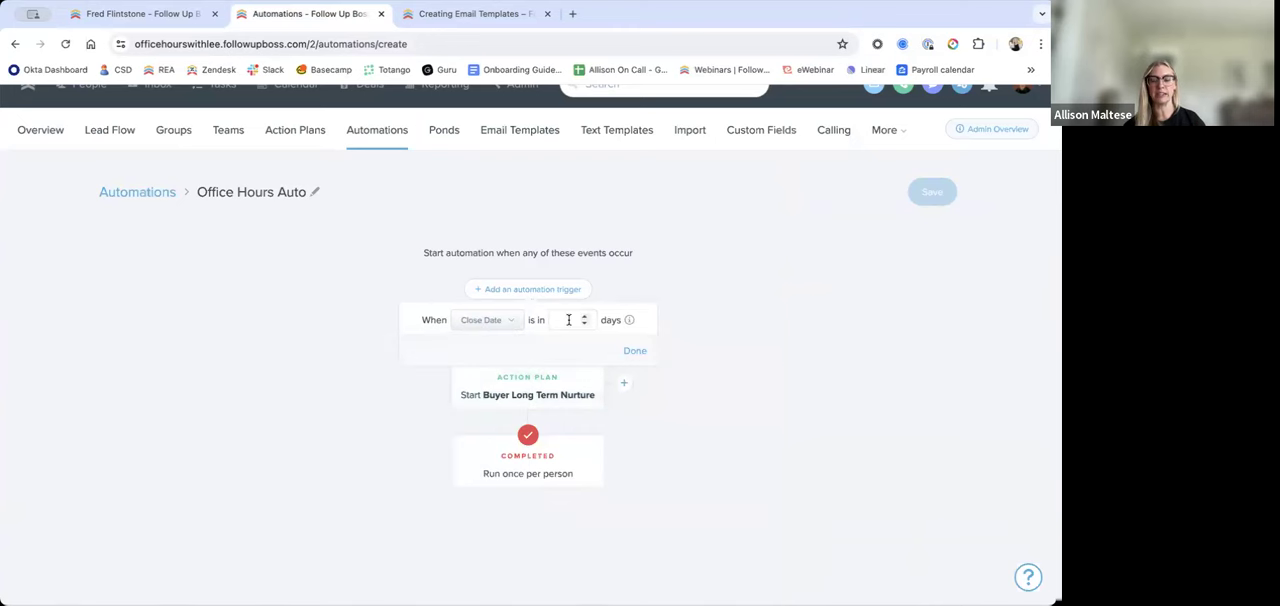
pyautogui.write('7')
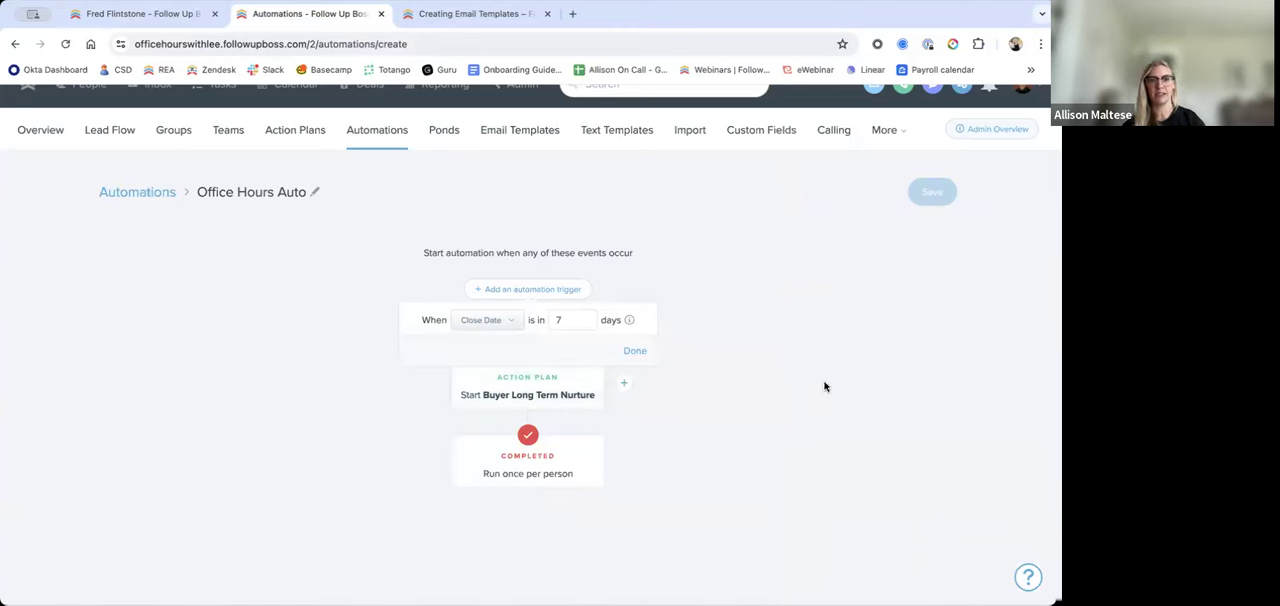
pyautogui.click(635, 352)
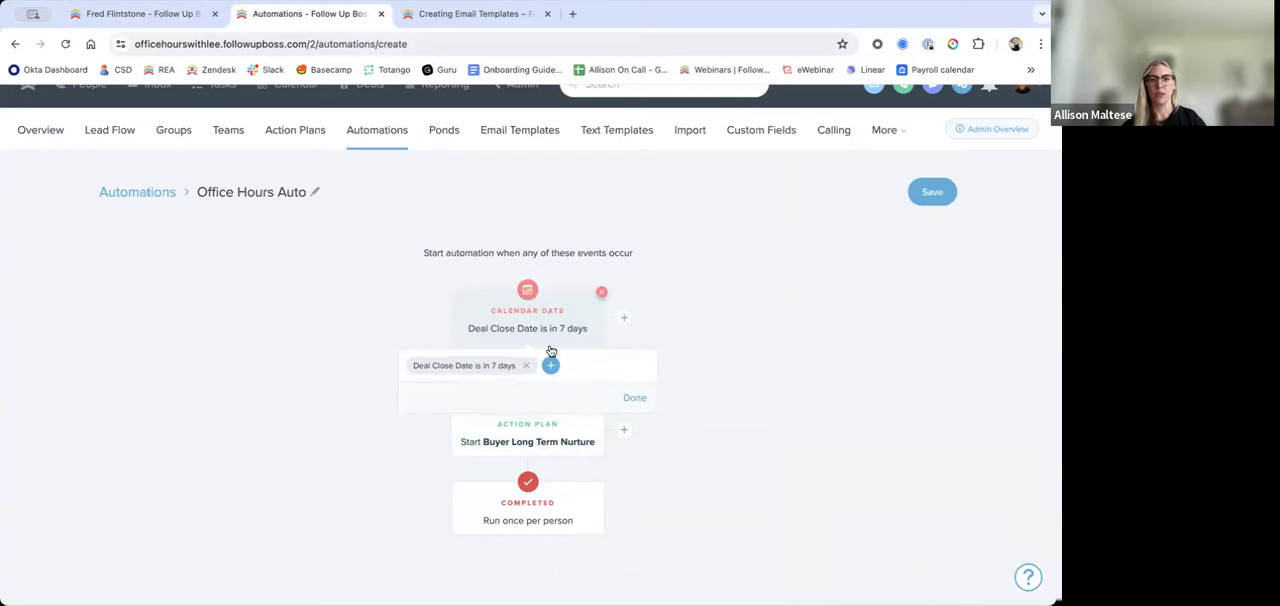
pyautogui.click(601, 294)
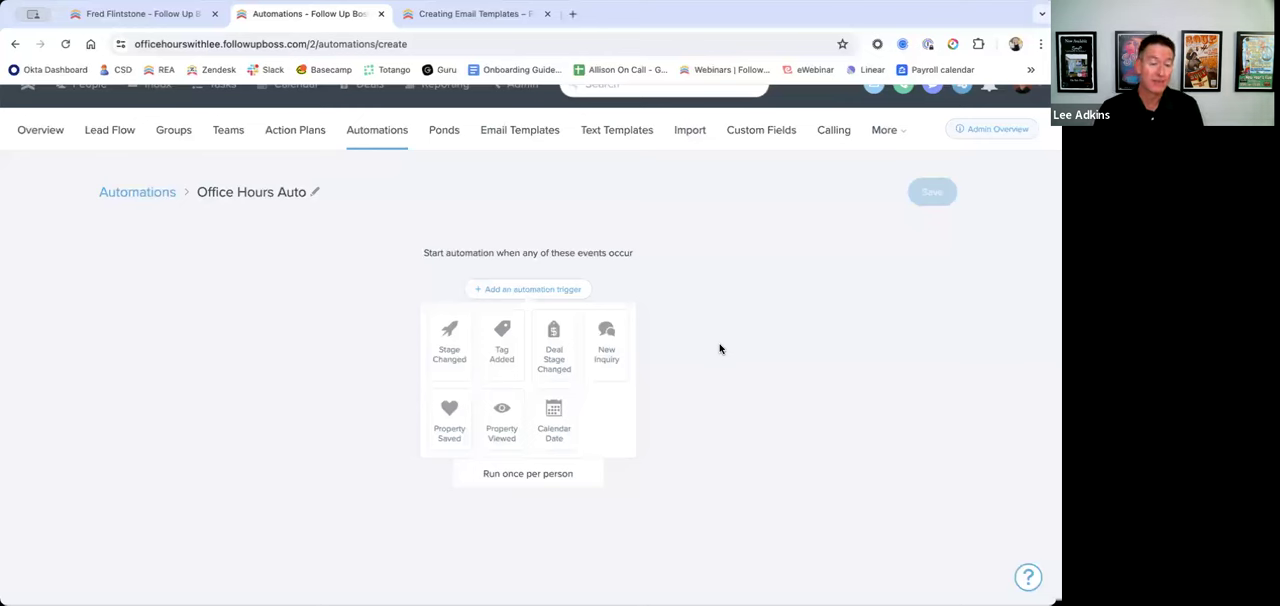
# Step: Add a Calendar Date trigger for the contact's Birthday with the day offset left blank, and replace it with a New Inquiry trigger
pyautogui.click(541, 427)
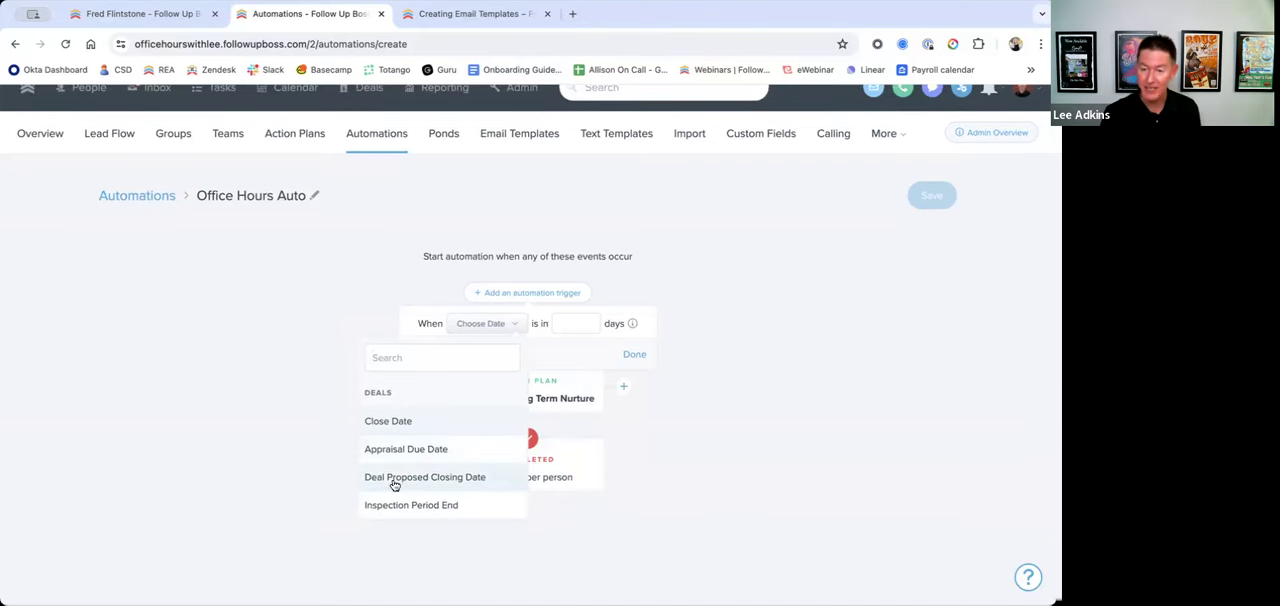
pyautogui.write('birthd')
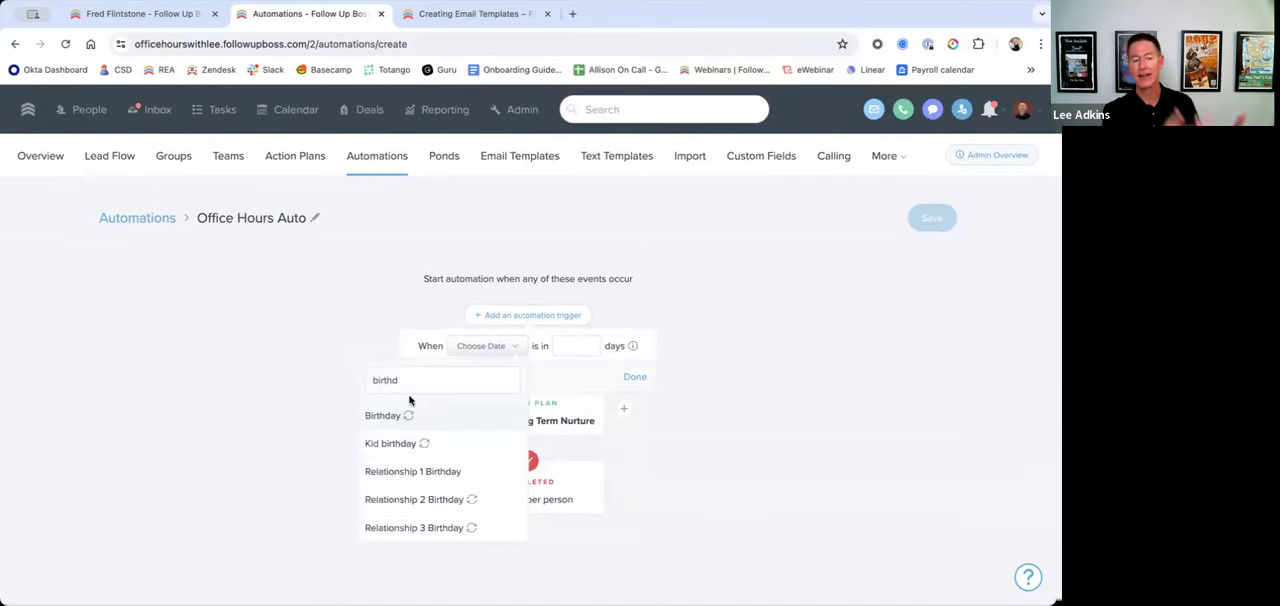
pyautogui.click(398, 416)
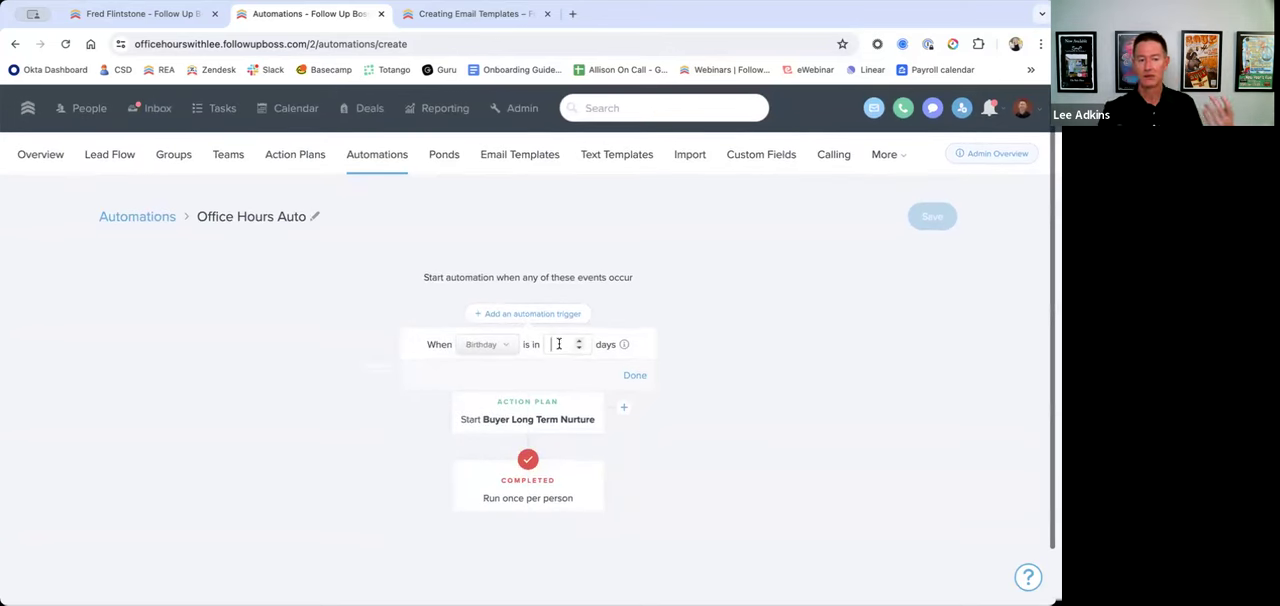
pyautogui.click(638, 376)
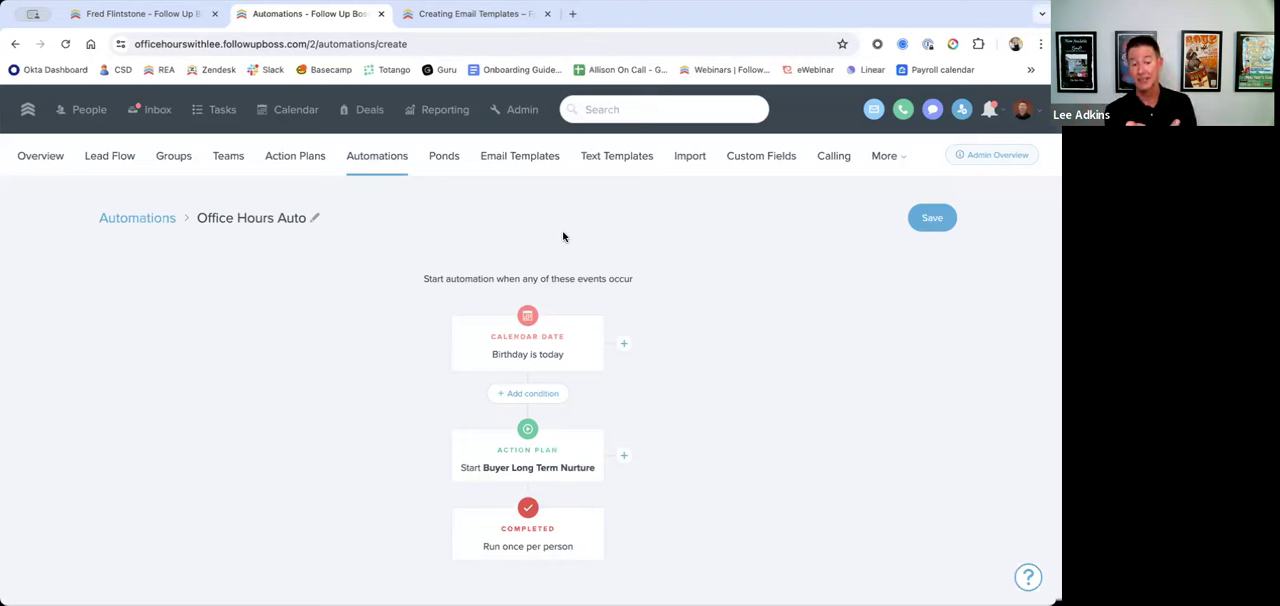
pyautogui.click(600, 340)
pyautogui.click(606, 388)
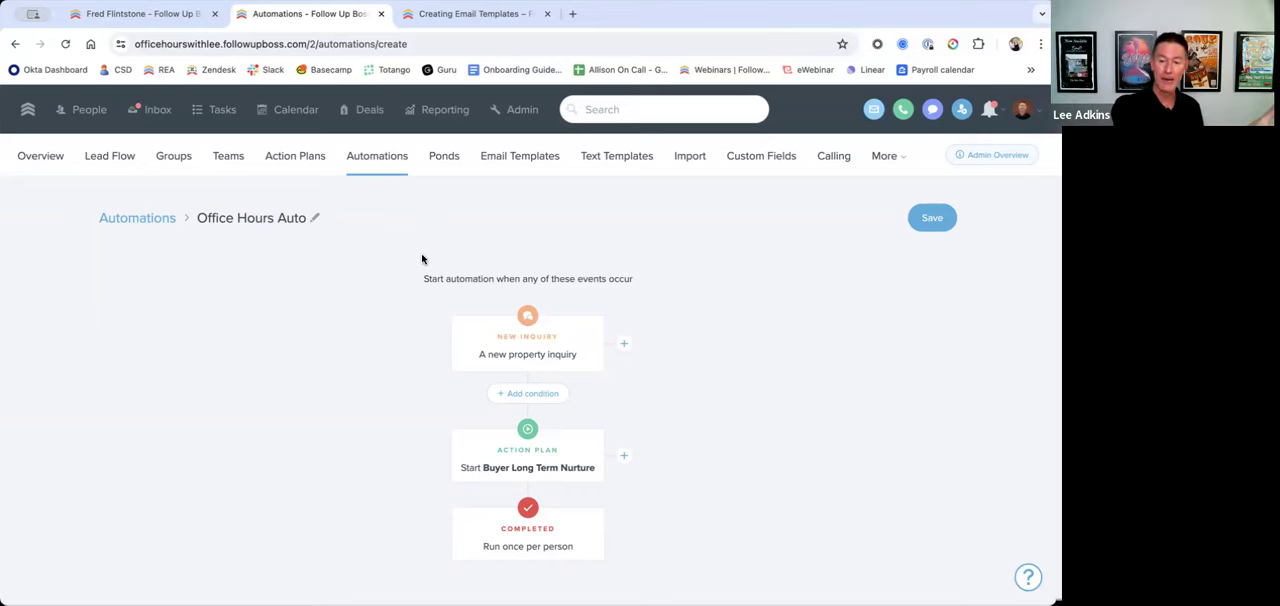
# Step: Select the people listed on the People page, look at the available mass actions such as Update Stage, and clear the selection
pyautogui.click(89, 109)
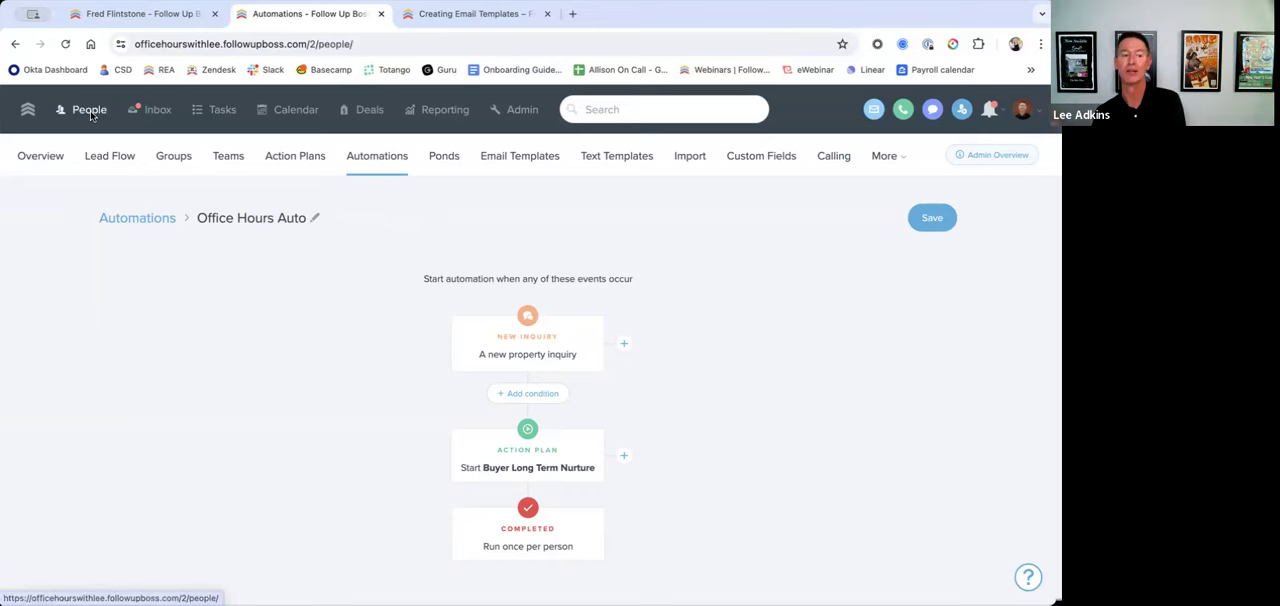
pyautogui.click(30, 250)
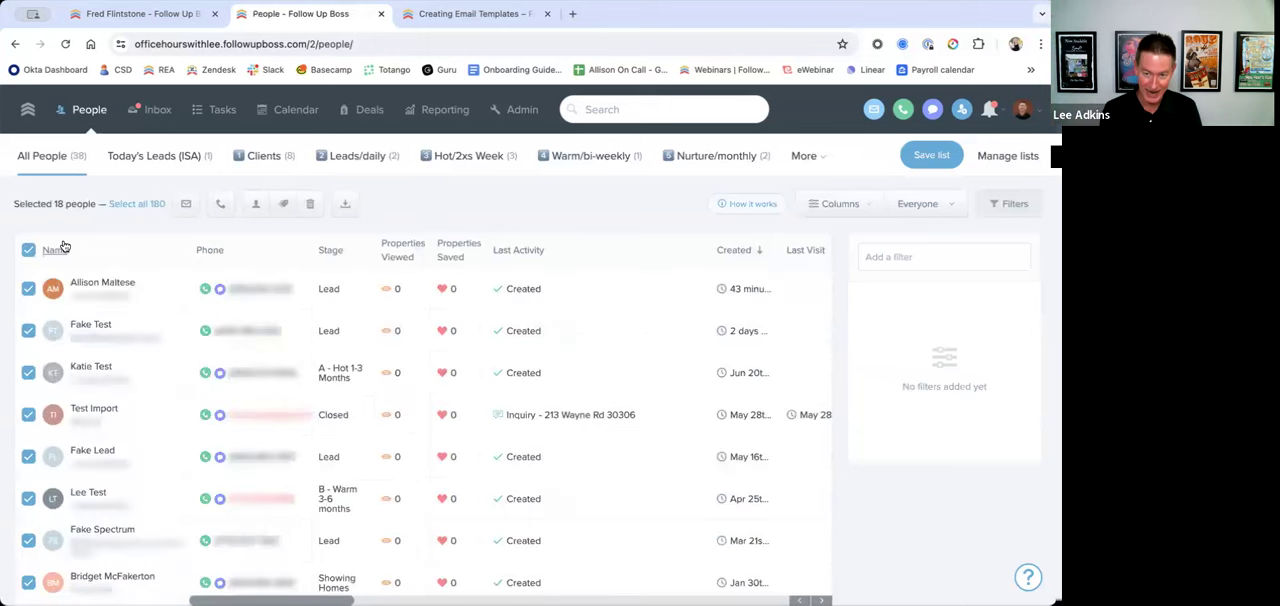
pyautogui.click(255, 203)
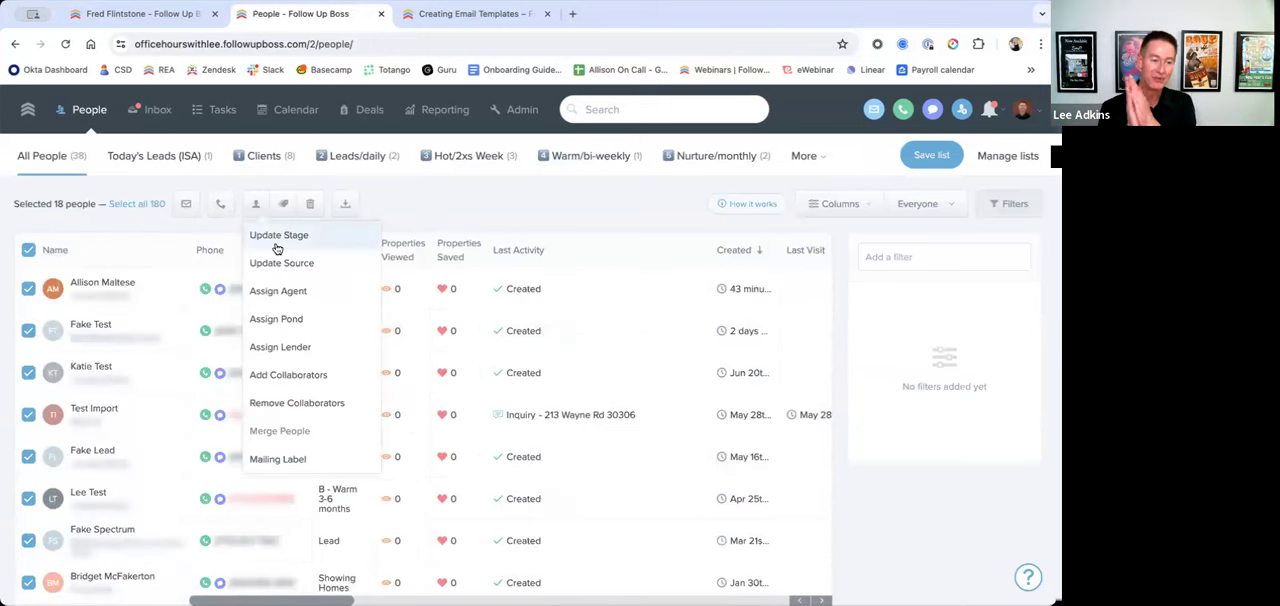
pyautogui.click(28, 251)
pyautogui.click(28, 251)
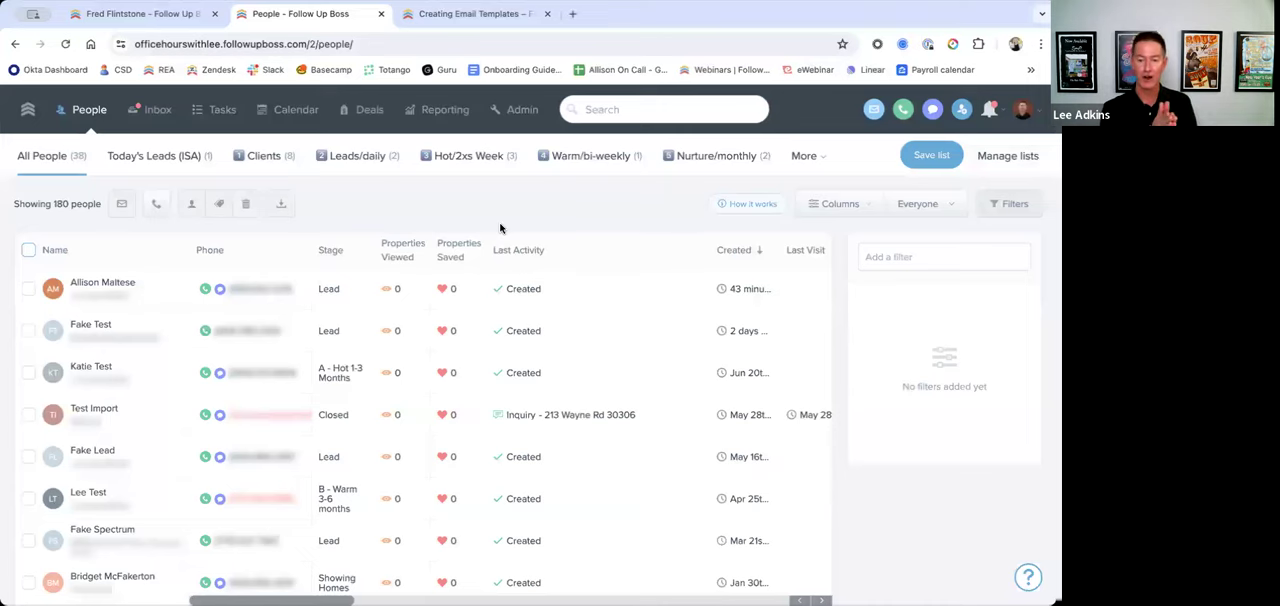
# Step: Start a new automation from the admin's Automations list with a Stage Changed trigger for Attempted Contact
pyautogui.click(520, 110)
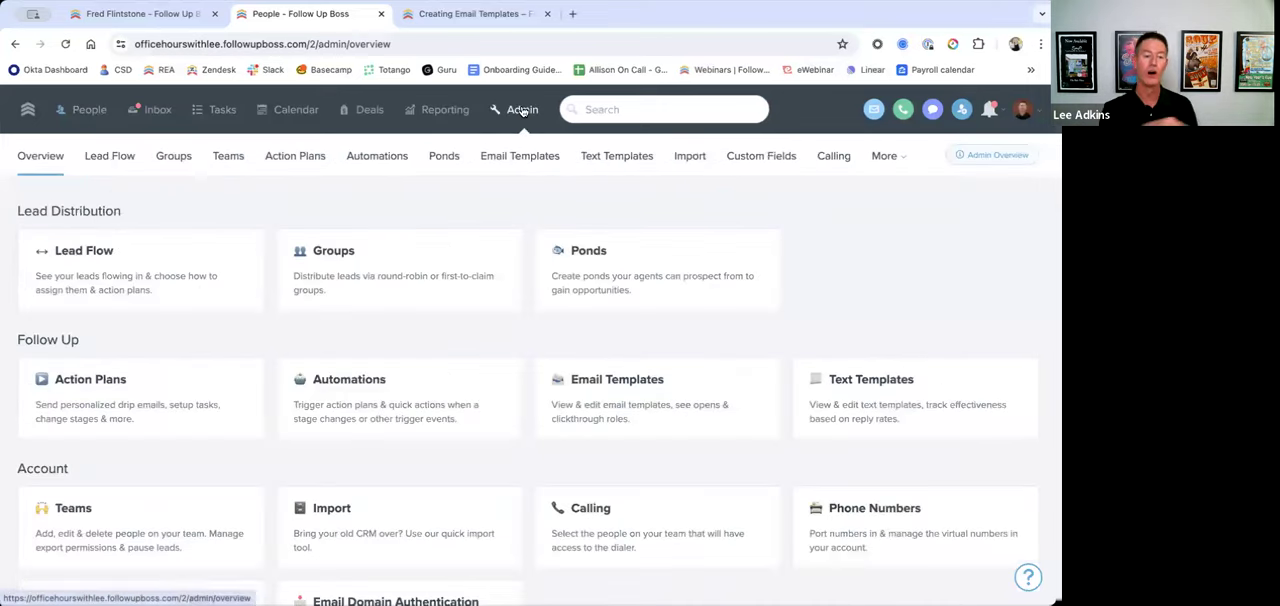
pyautogui.click(387, 158)
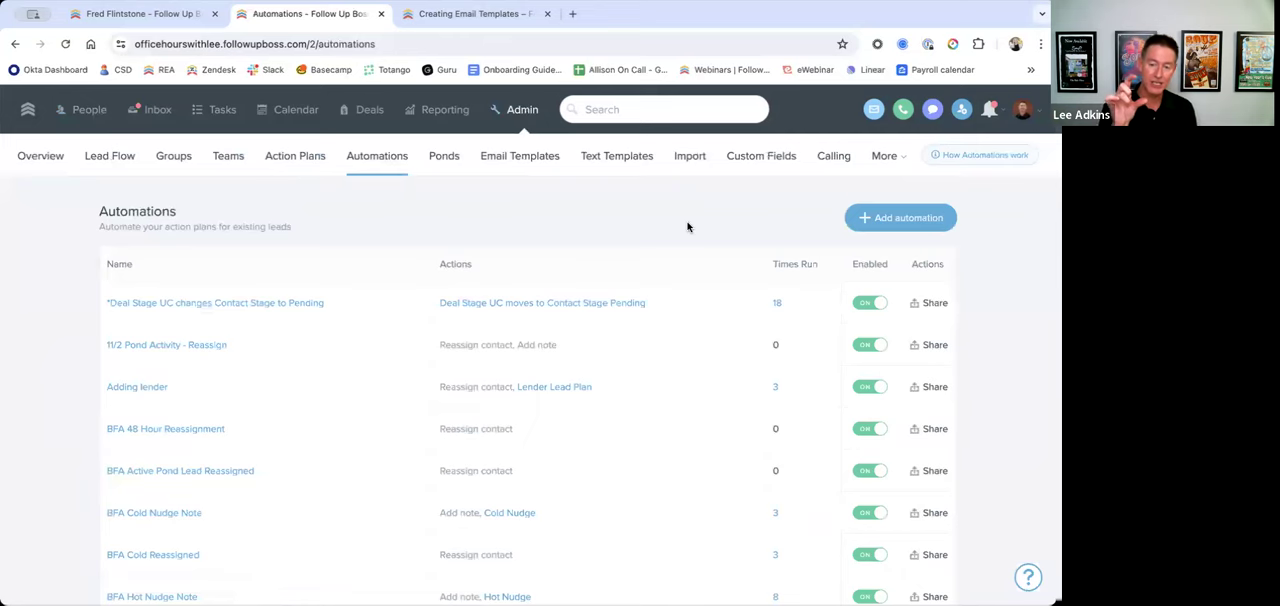
pyautogui.click(900, 217)
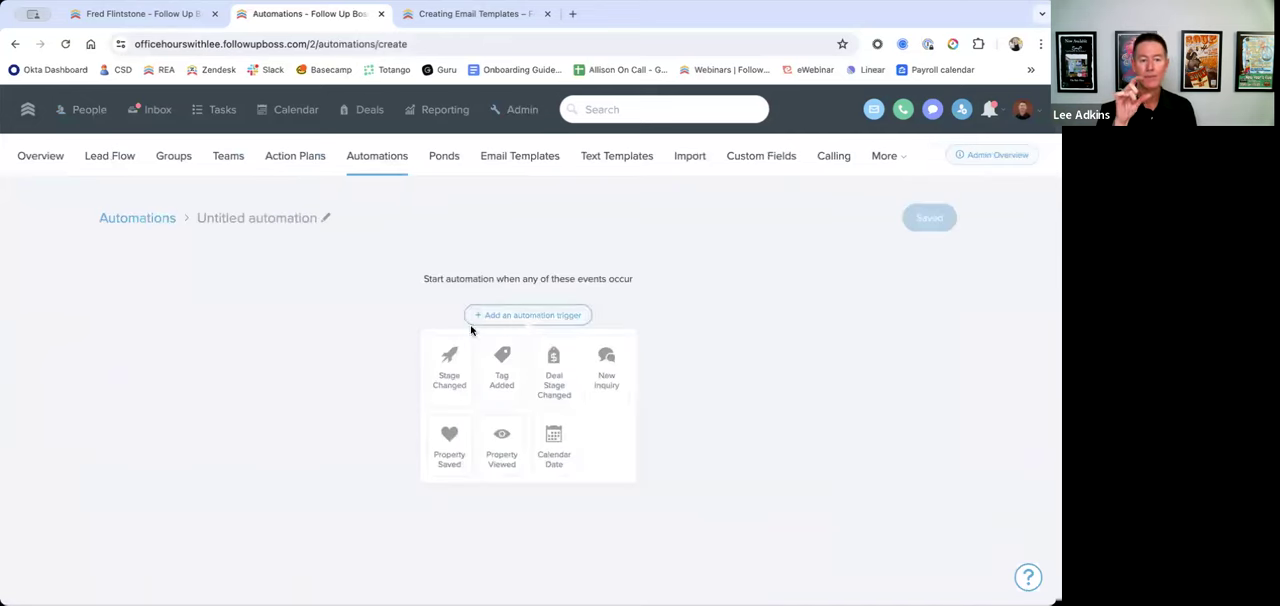
pyautogui.click(457, 366)
pyautogui.click(471, 383)
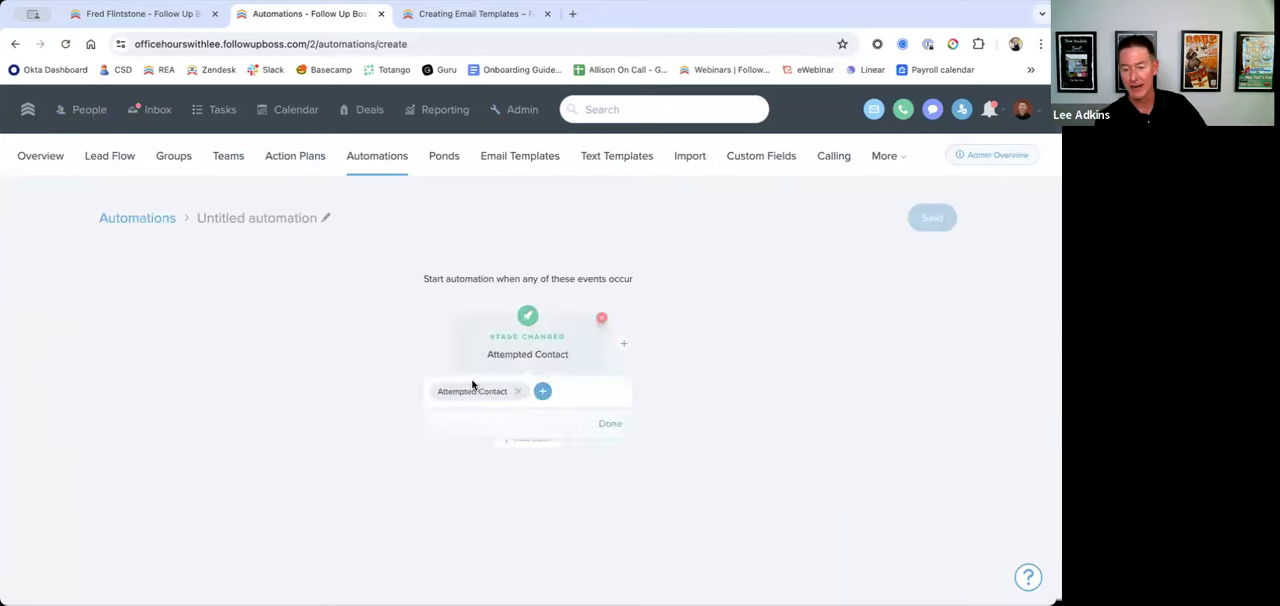
pyautogui.click(650, 418)
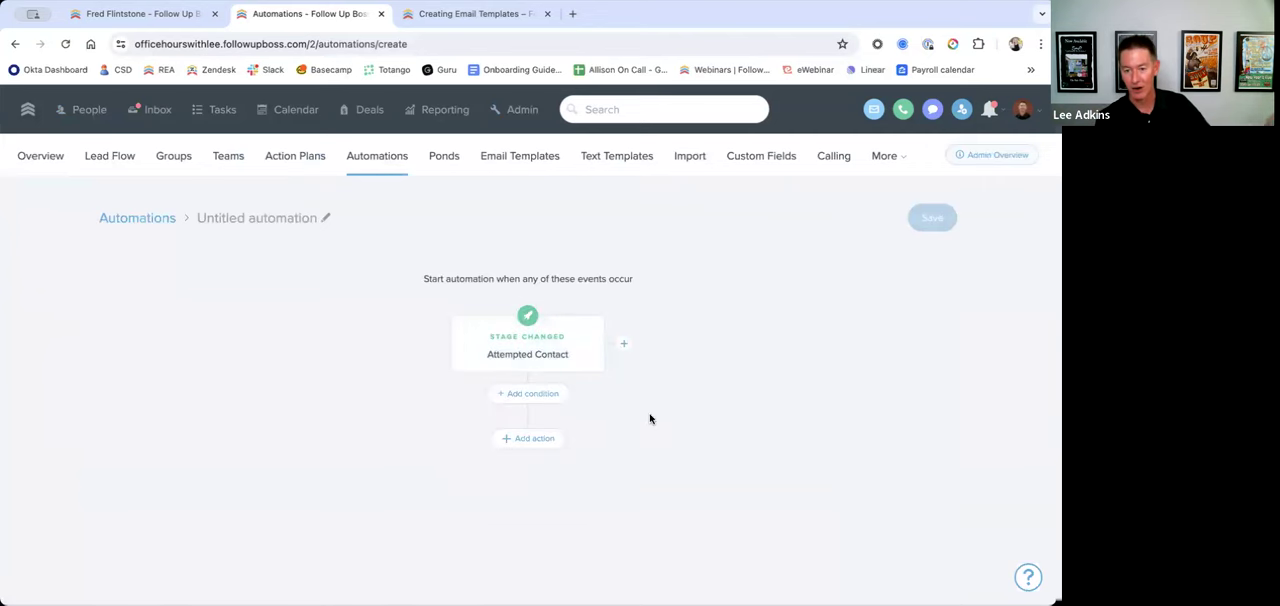
# Step: Add an Agent condition to the automation that excludes one specific agent
pyautogui.click(547, 399)
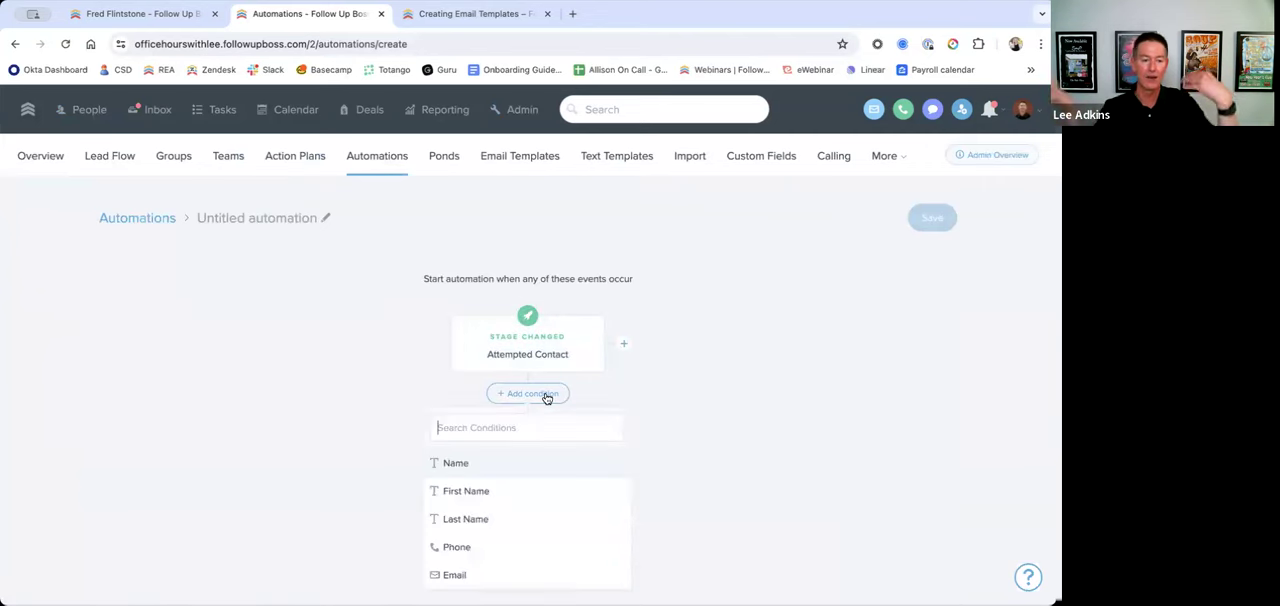
pyautogui.write('agent')
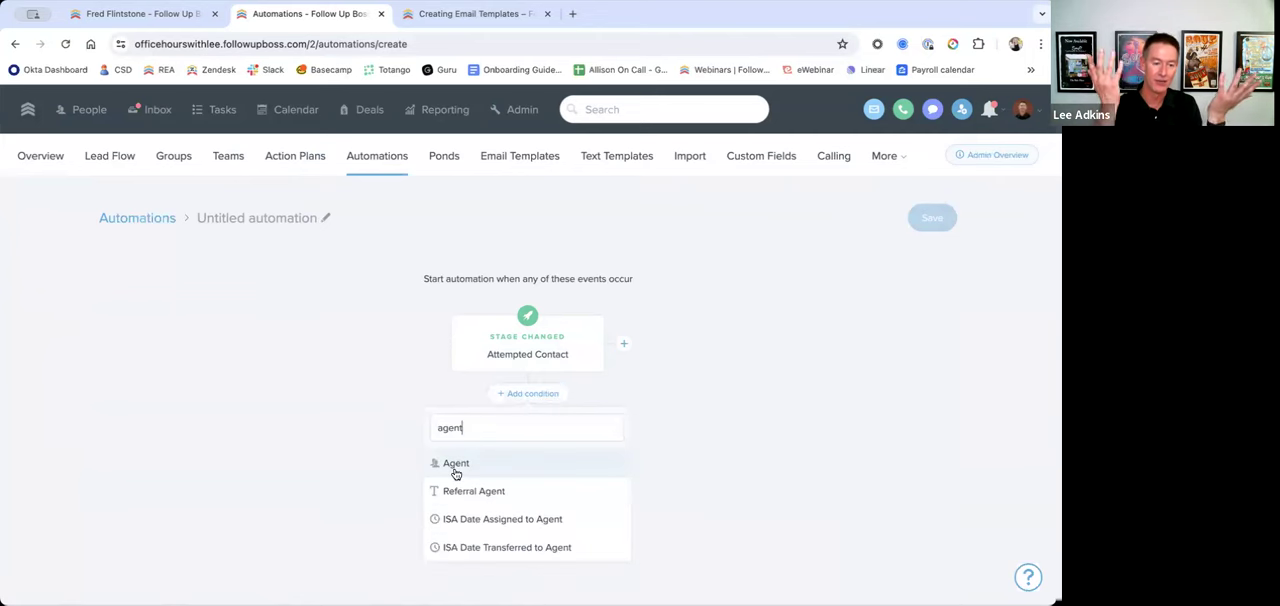
pyautogui.click(456, 466)
pyautogui.click(457, 503)
pyautogui.click(425, 471)
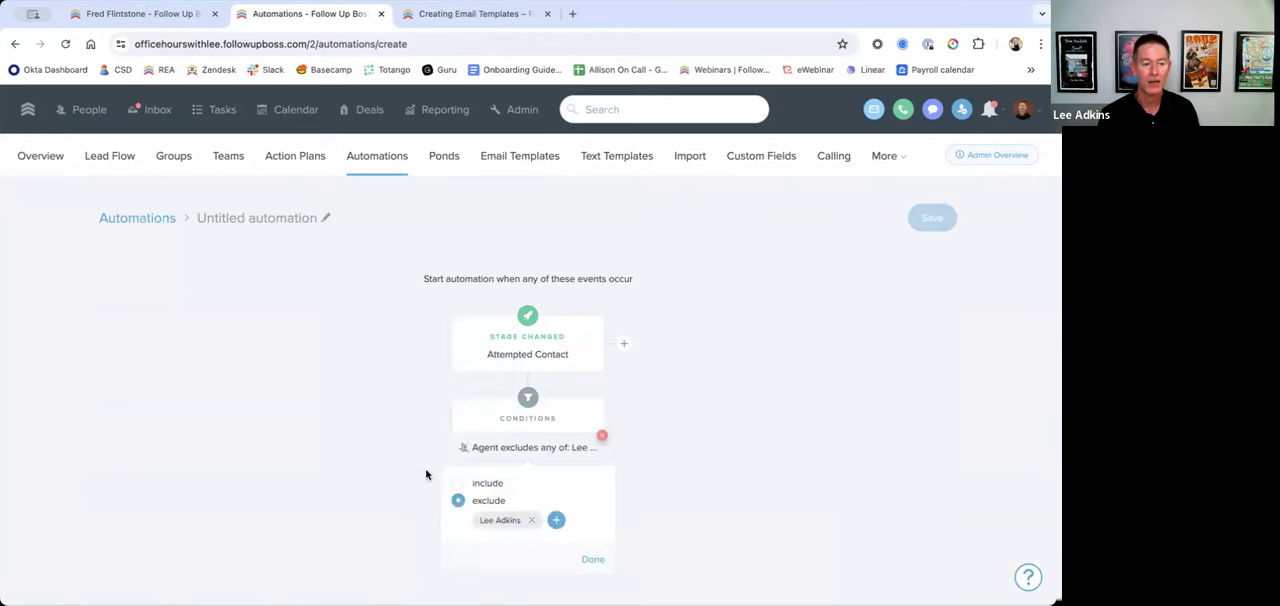
pyautogui.click(554, 520)
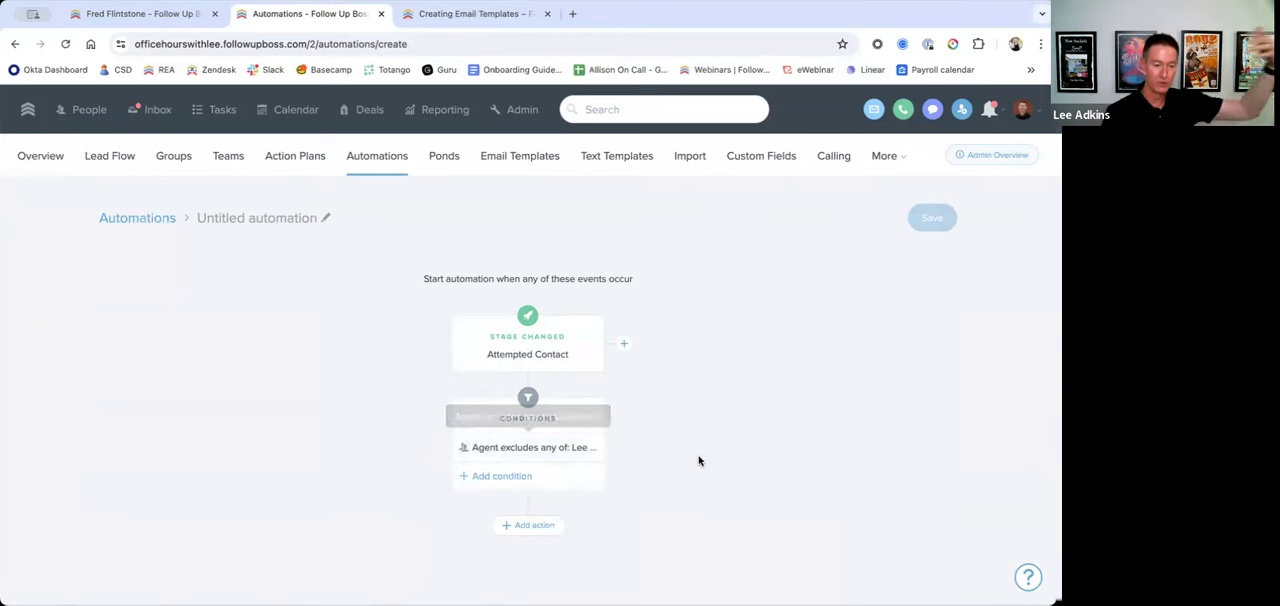
# Step: Switch the Agent condition to include the same agent, and remove the condition from the automation
pyautogui.click(553, 447)
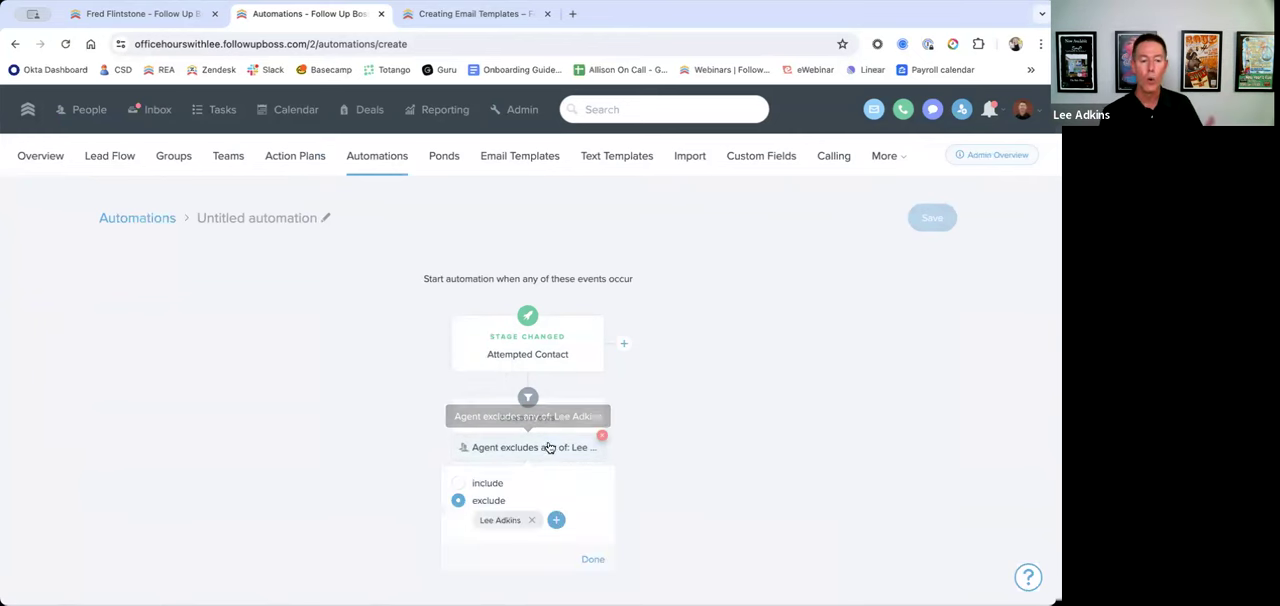
pyautogui.click(462, 483)
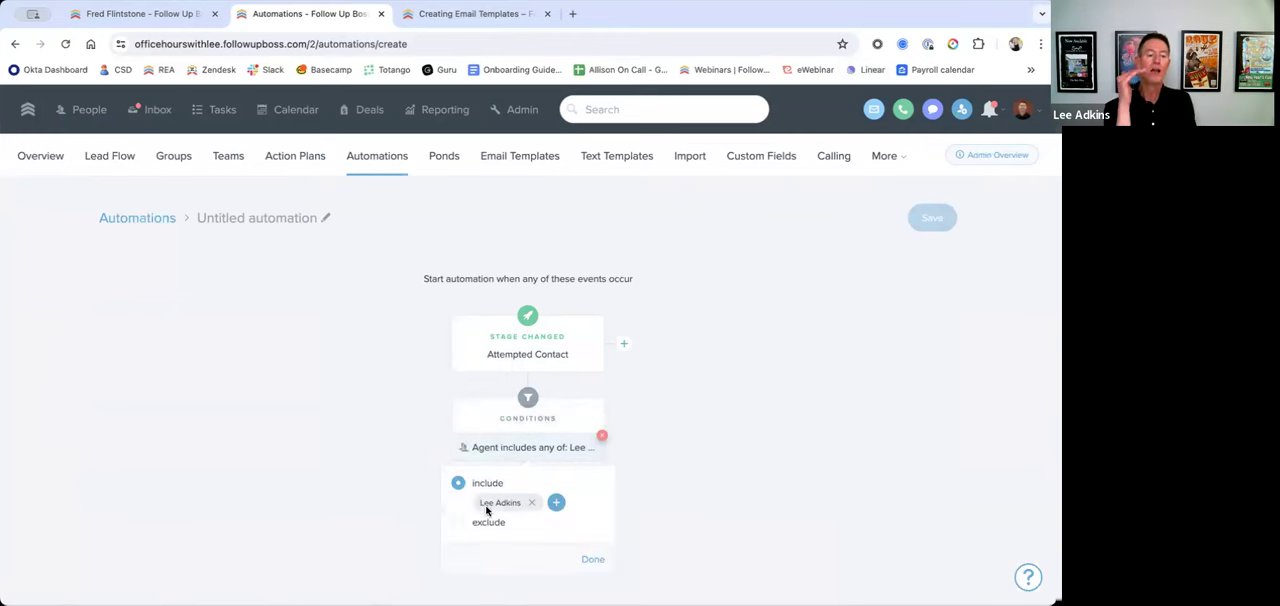
pyautogui.click(595, 560)
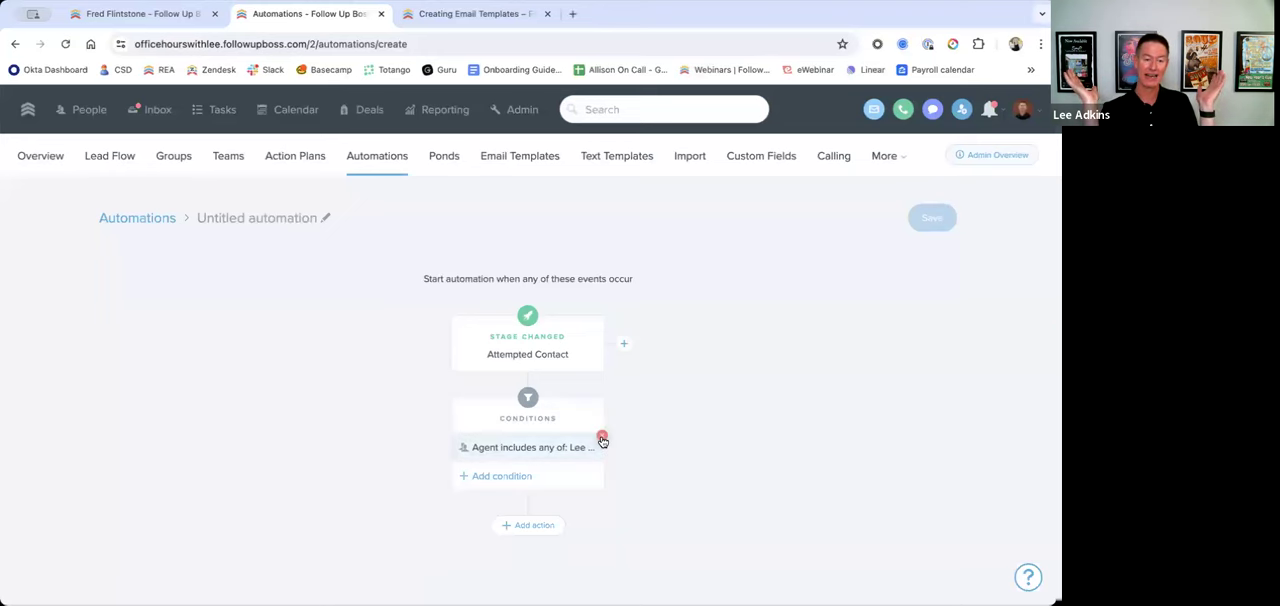
pyautogui.click(602, 440)
# Step: Add a Tags condition set to include any, try a tag search for "do", and finish the condition without choosing a tag
pyautogui.click(520, 399)
pyautogui.write('tag')
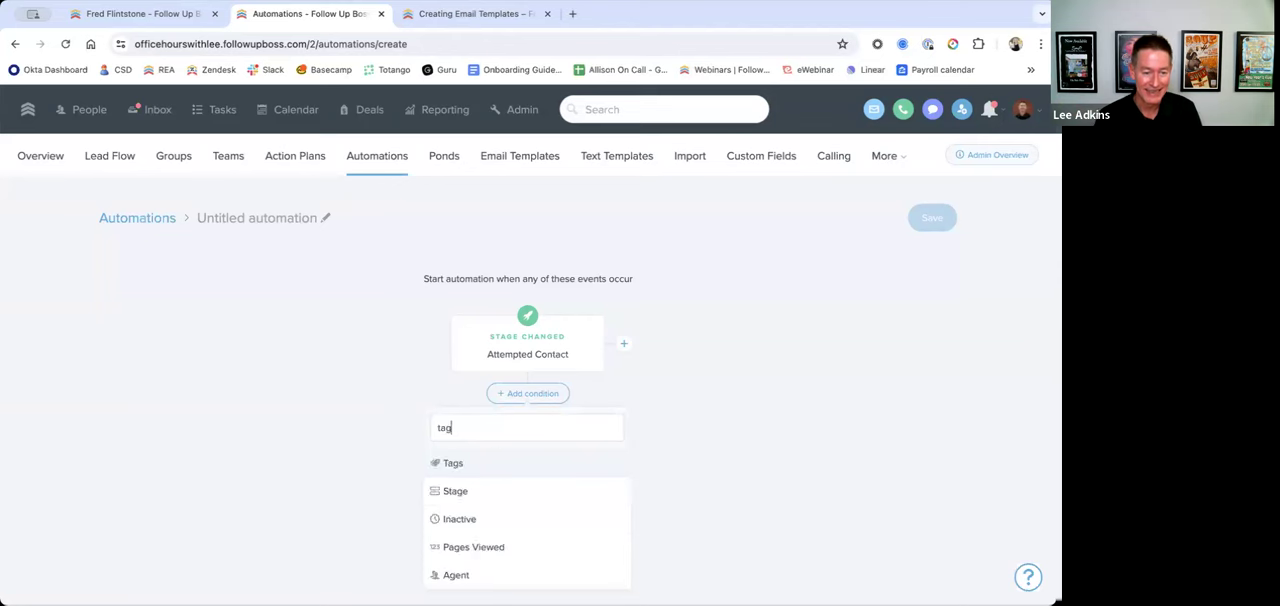
pyautogui.click(471, 465)
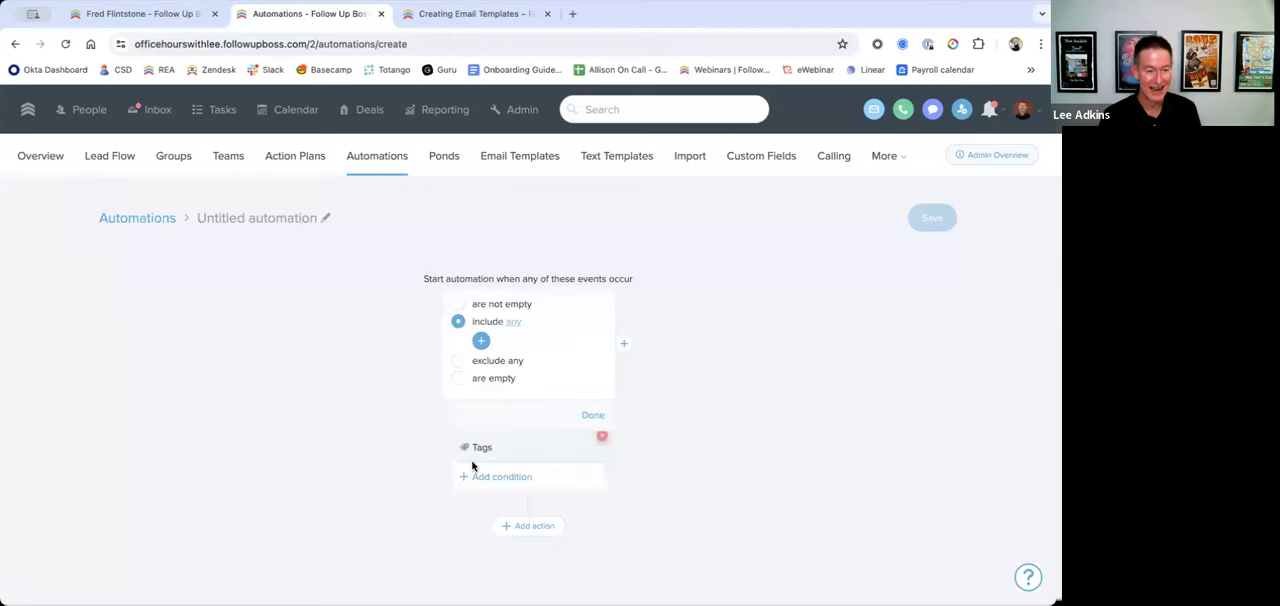
pyautogui.click(481, 340)
pyautogui.write('do')
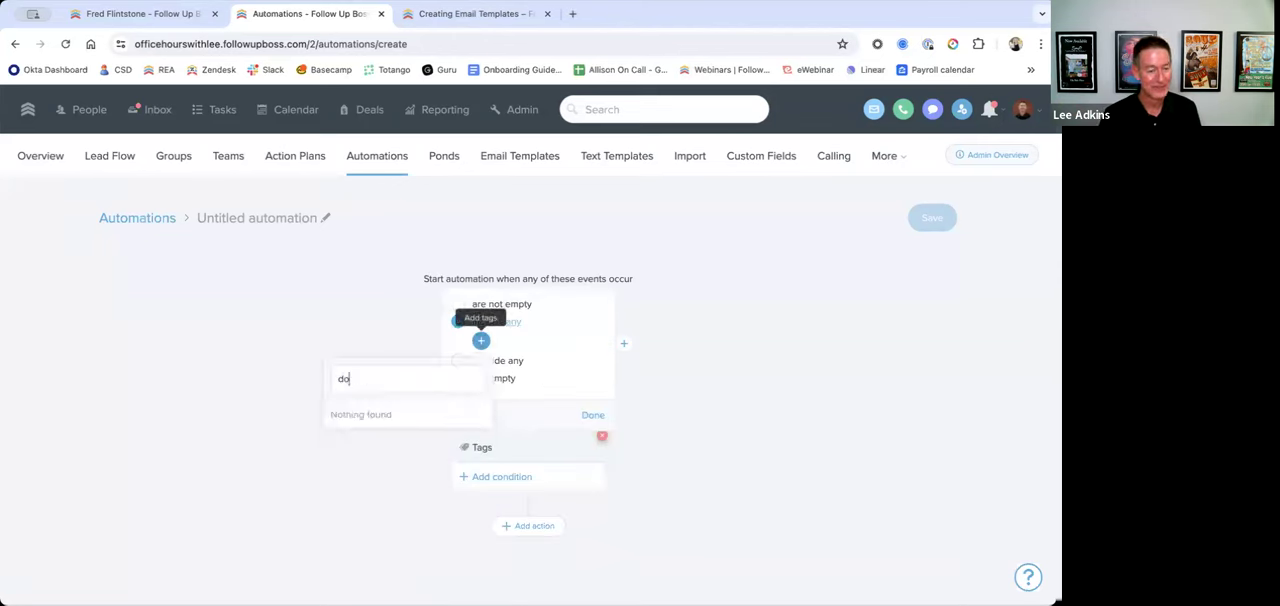
pyautogui.press('BackSpace')
pyautogui.press('BackSpace')
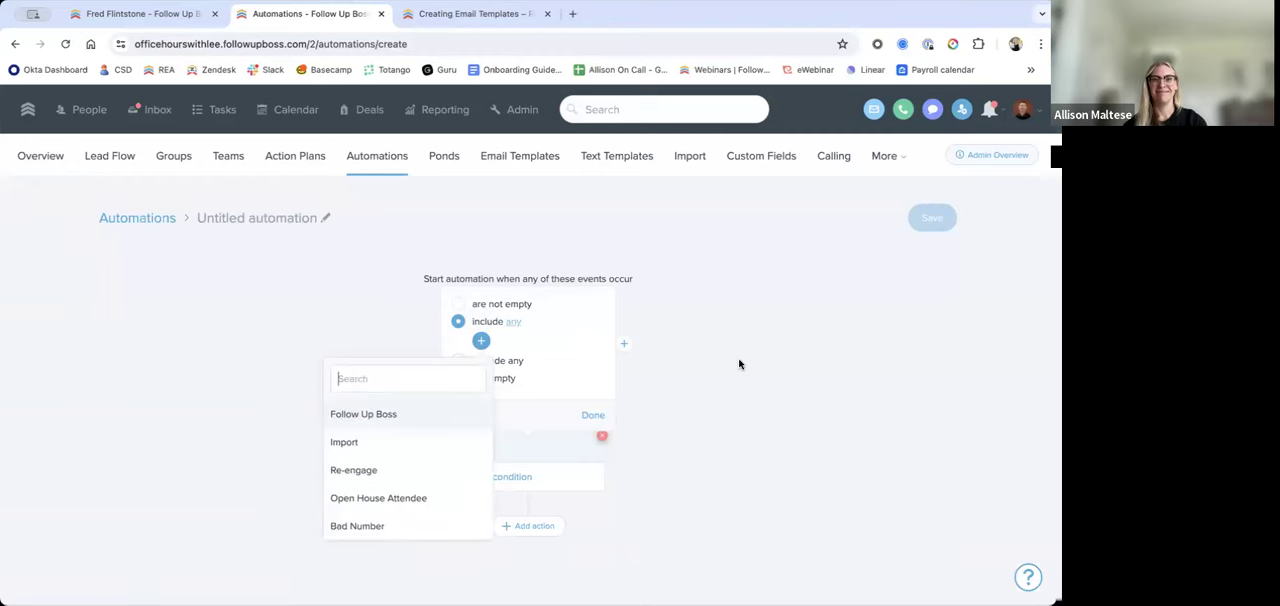
pyautogui.click(596, 418)
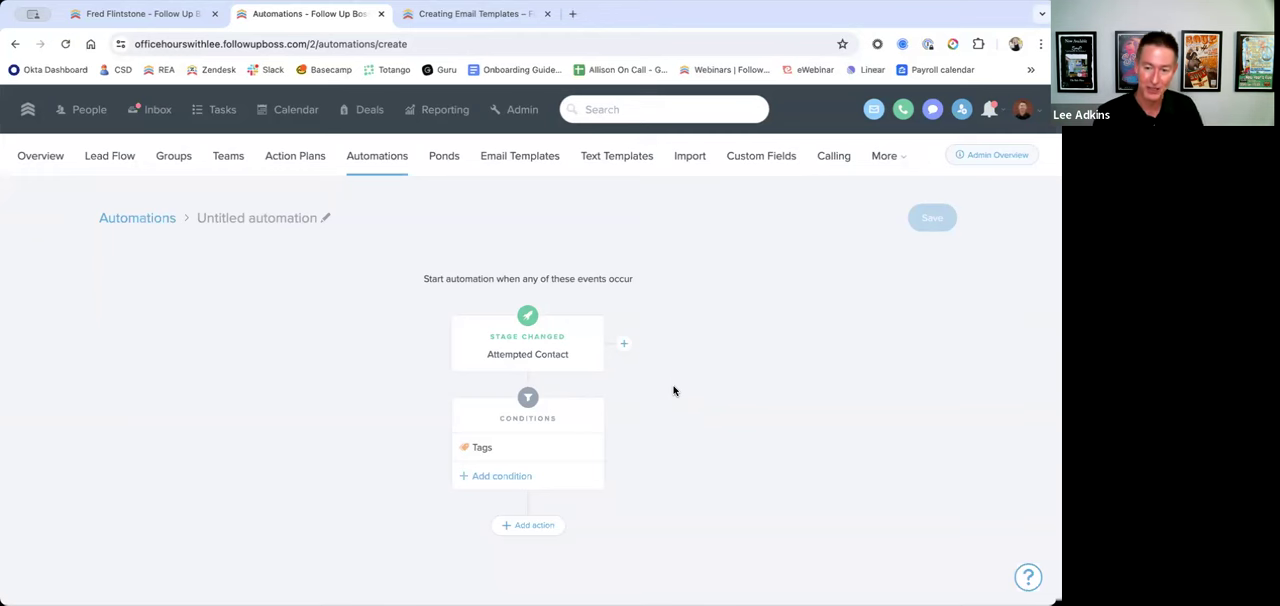
pyautogui.scroll(-1, 690, 380)
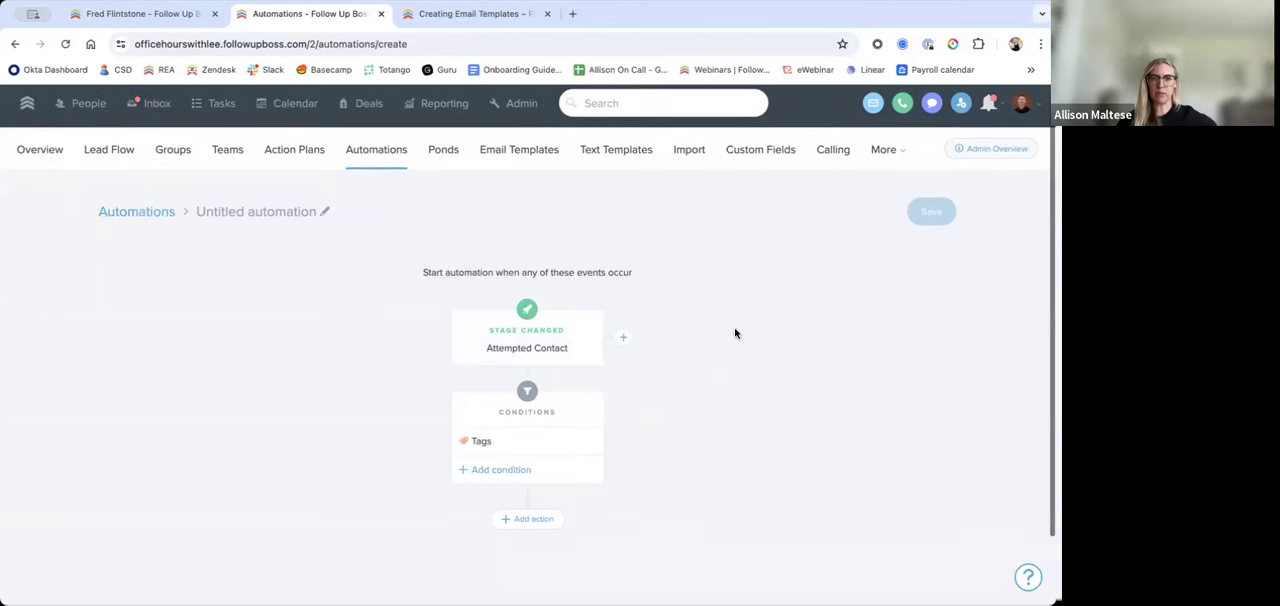
pyautogui.scroll(1, 557, 271)
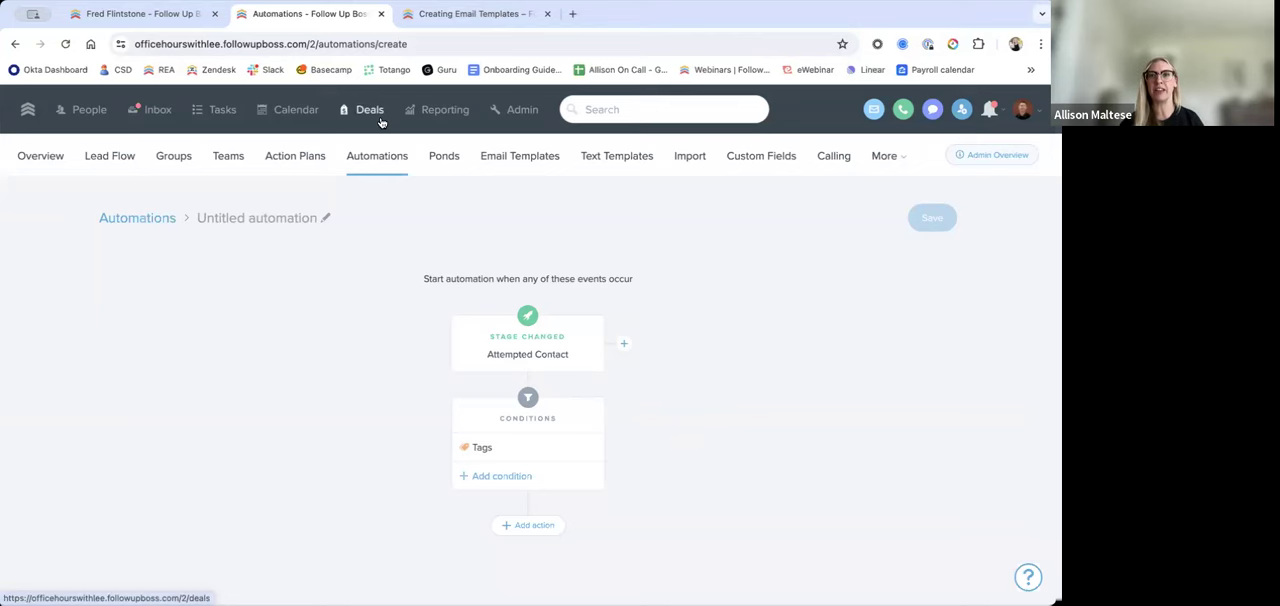
# Step: Start a new action plan and look at the actions available for its first step
pyautogui.click(318, 161)
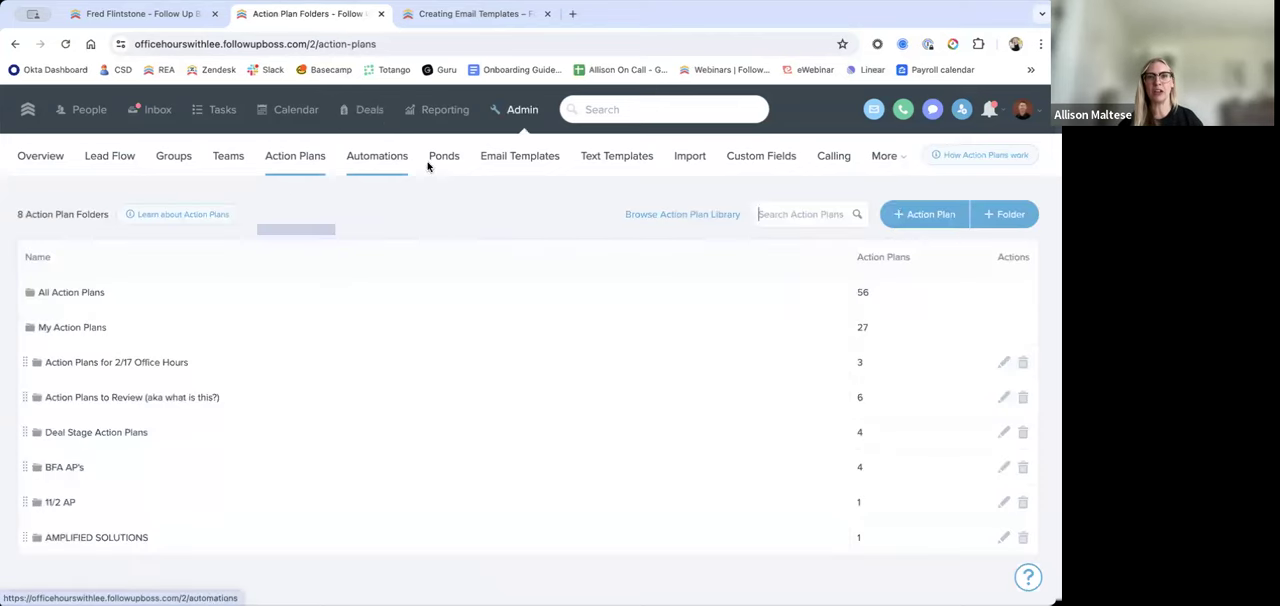
pyautogui.click(902, 213)
pyautogui.scroll(-3, 541, 370)
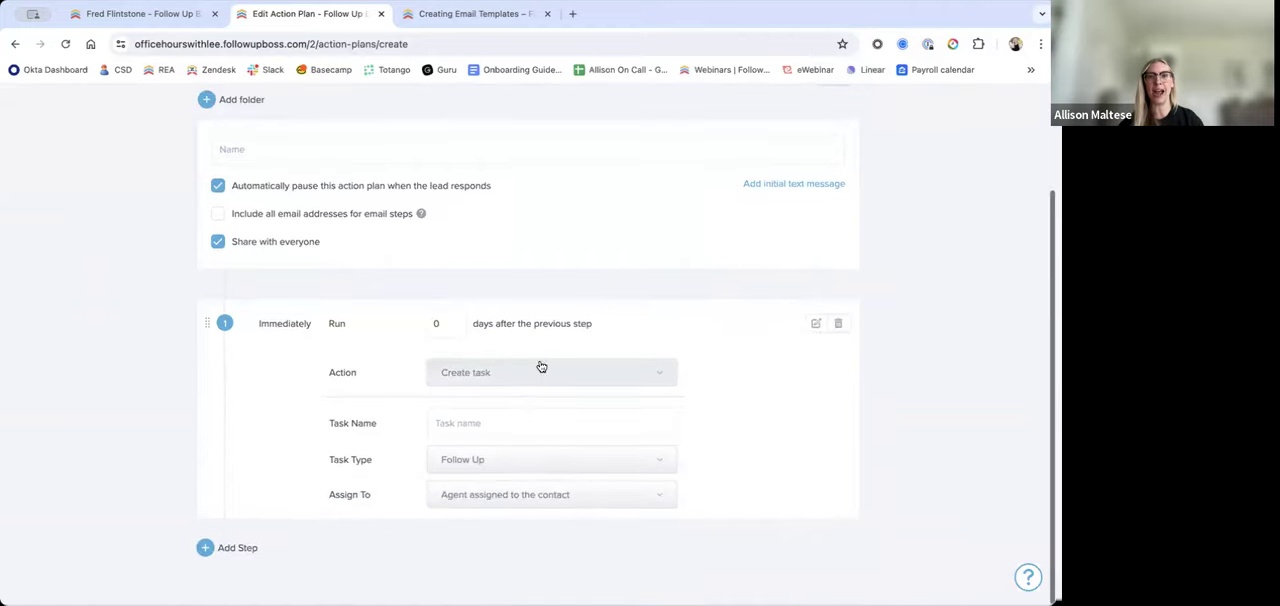
pyautogui.click(541, 370)
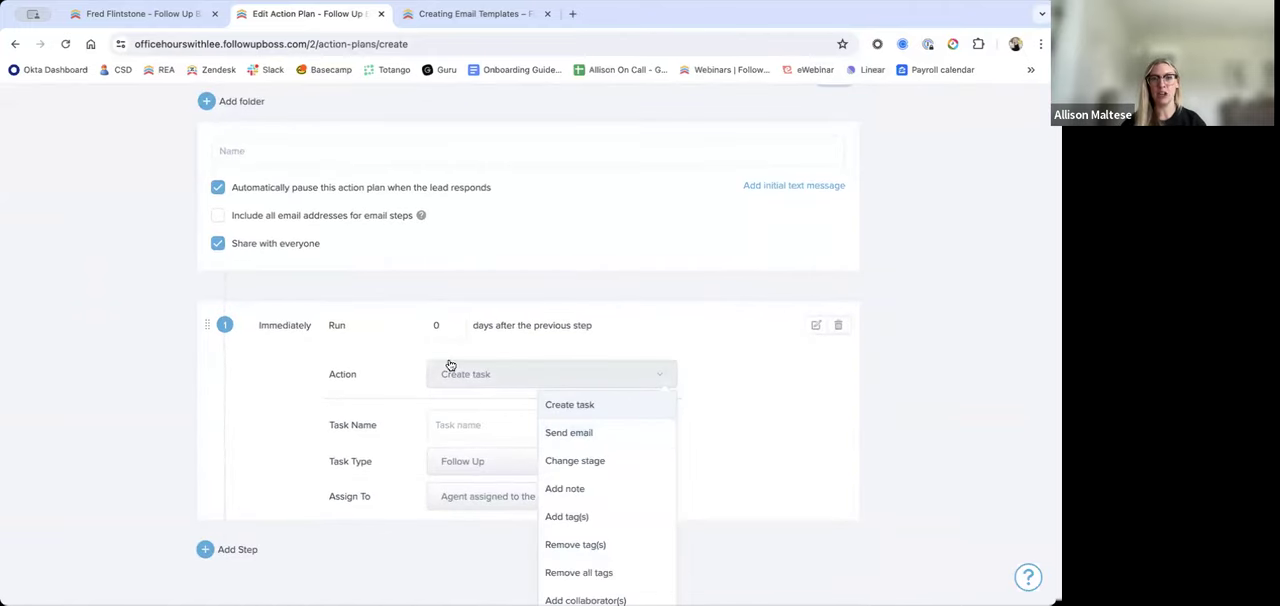
# Step: Keep Create task as the first step's action and name the task "send ____ email template if needed"
pyautogui.click(472, 419)
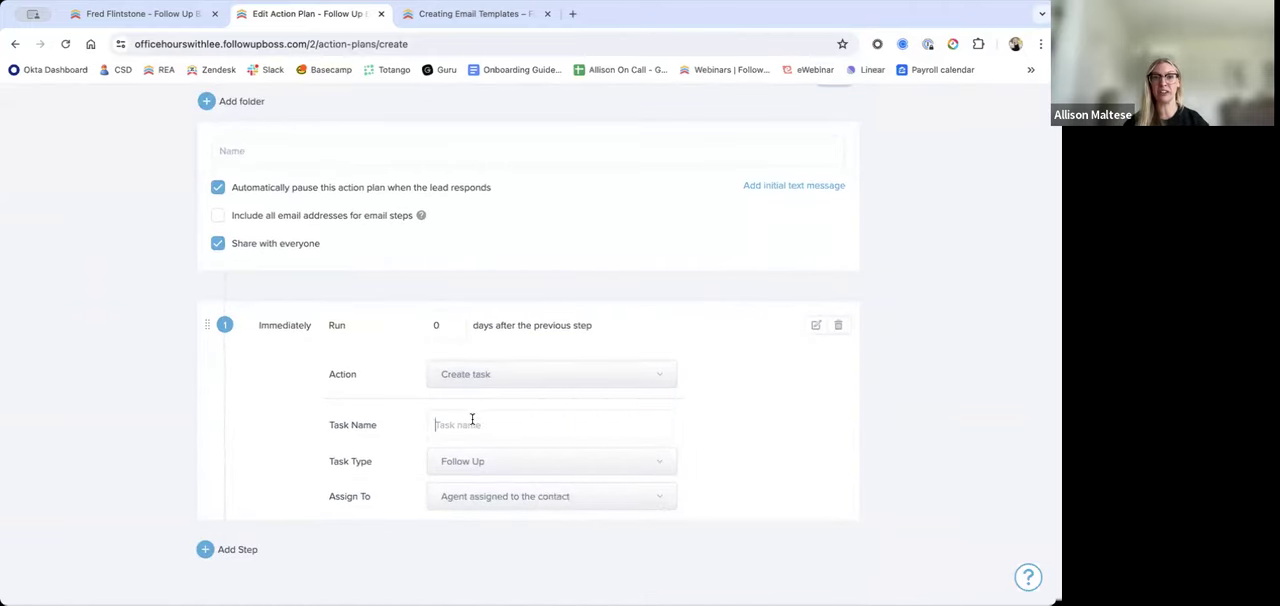
pyautogui.write('send _')
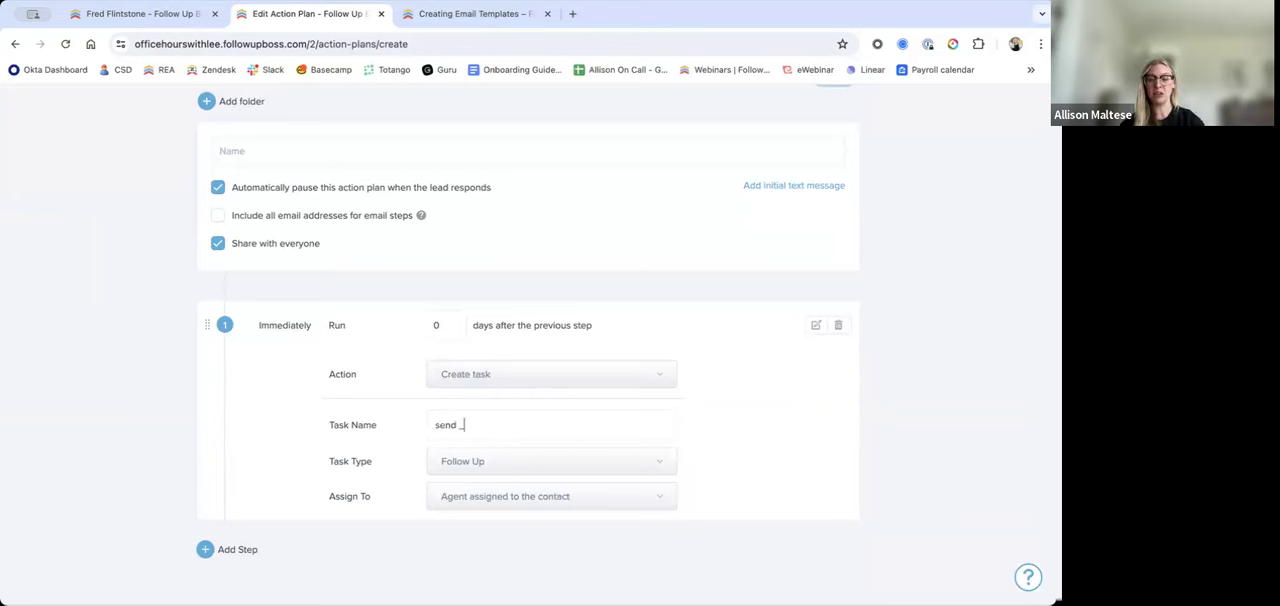
pyautogui.write('___ email template')
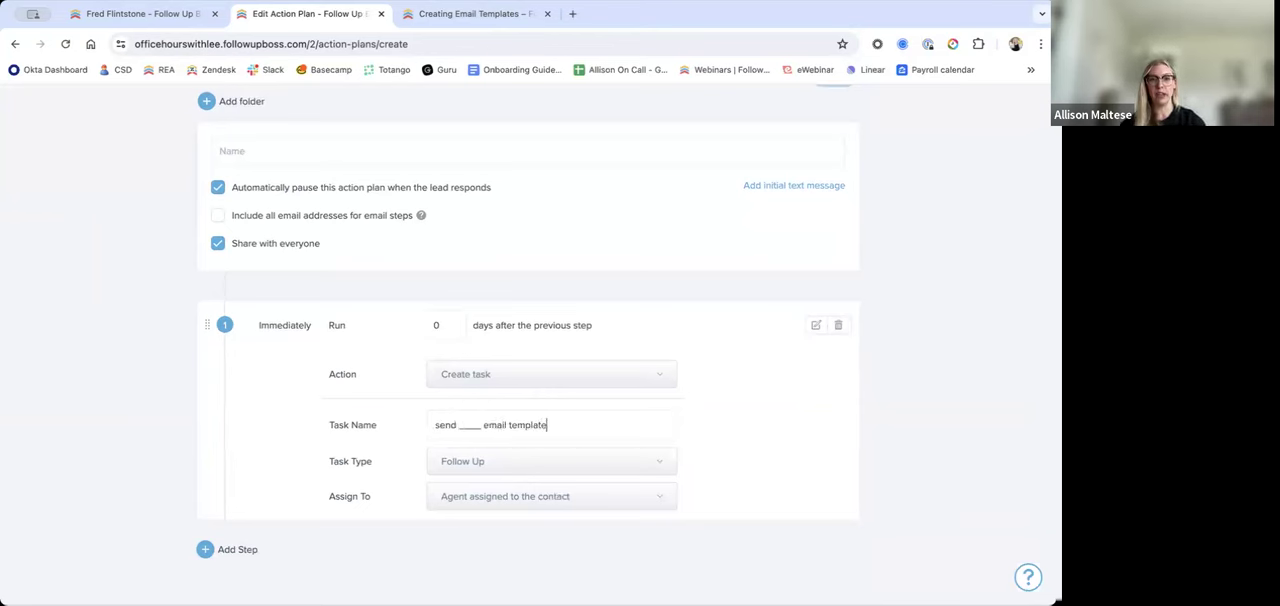
pyautogui.write(' if needed')
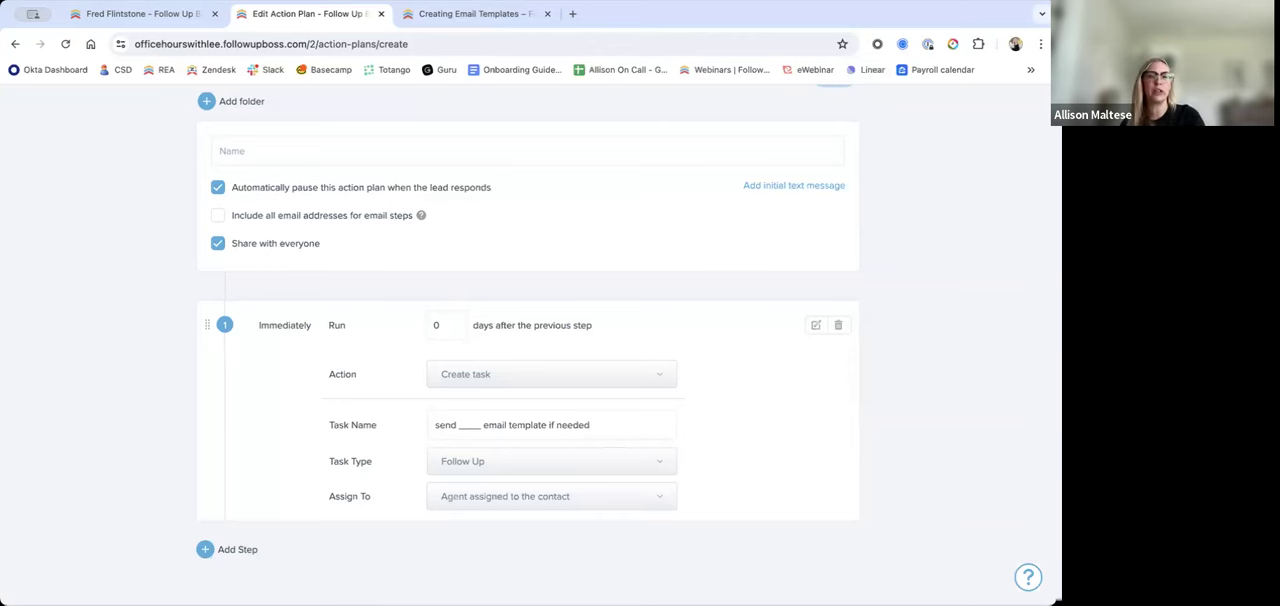
# Step: Extend the first step's task name to "edit and send ____ email template if needed"
pyautogui.click(436, 424)
pyautogui.write('edit and')
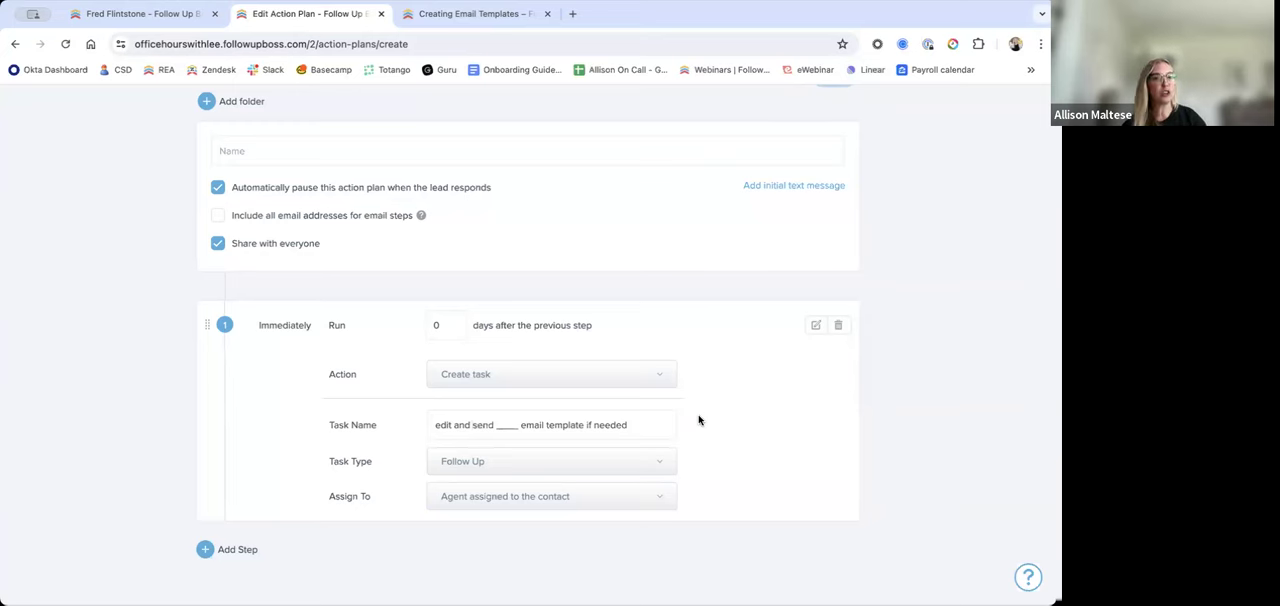
pyautogui.scroll(1, 652, 420)
# Step: Clear the first step's task name and replace it with "text template ______"
pyautogui.click(654, 439)
pyautogui.tripleClick(545, 441)
pyautogui.scroll(1, 437, 420)
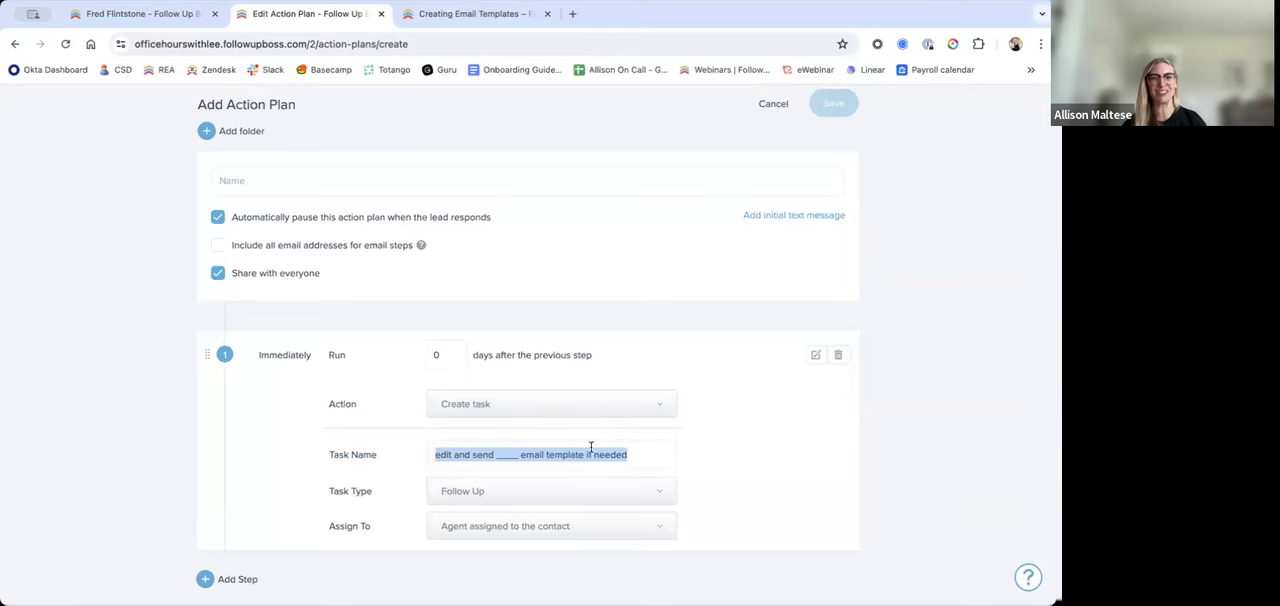
pyautogui.press('BackSpace')
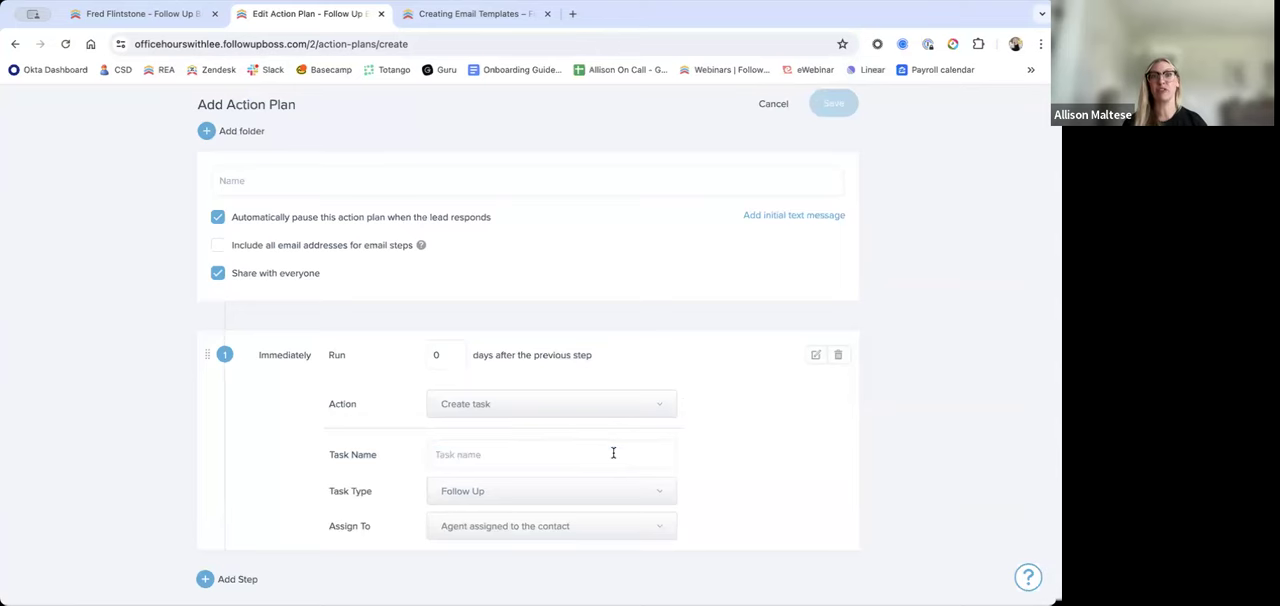
pyautogui.scroll(2, 594, 222)
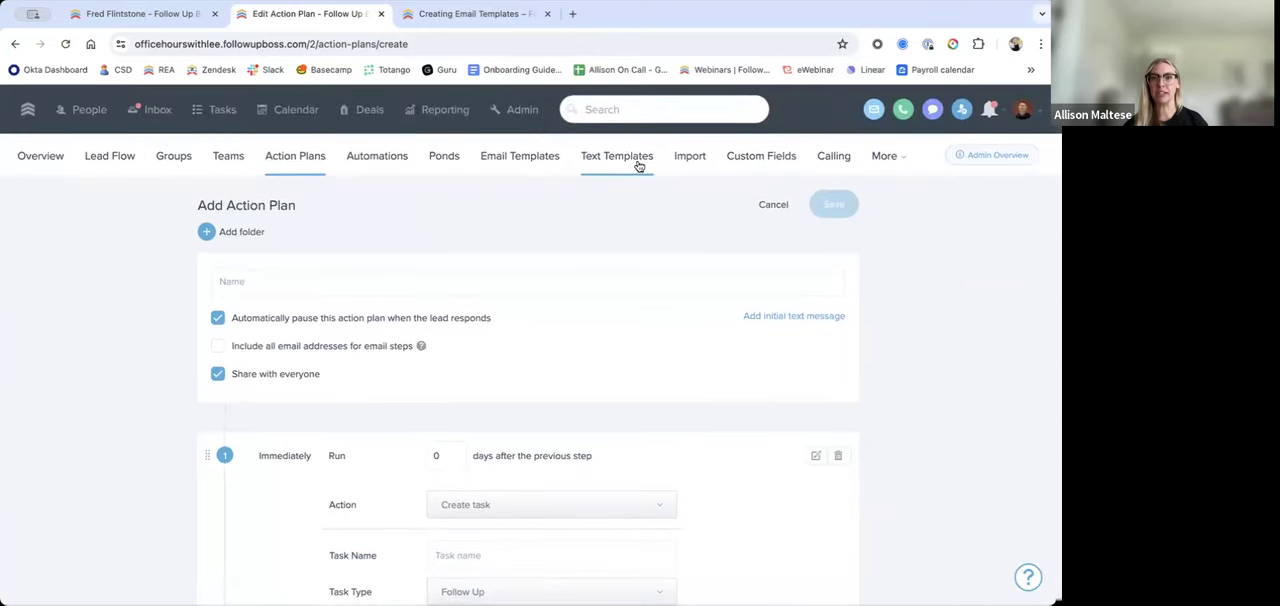
pyautogui.scroll(-3, 626, 204)
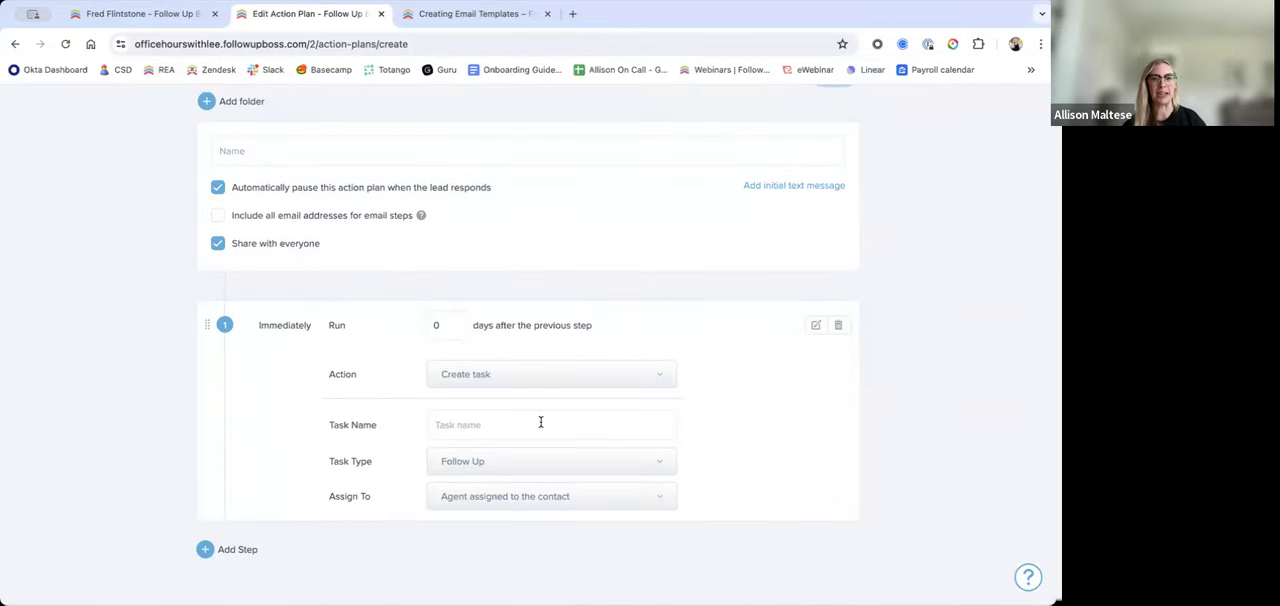
pyautogui.write('text template ')
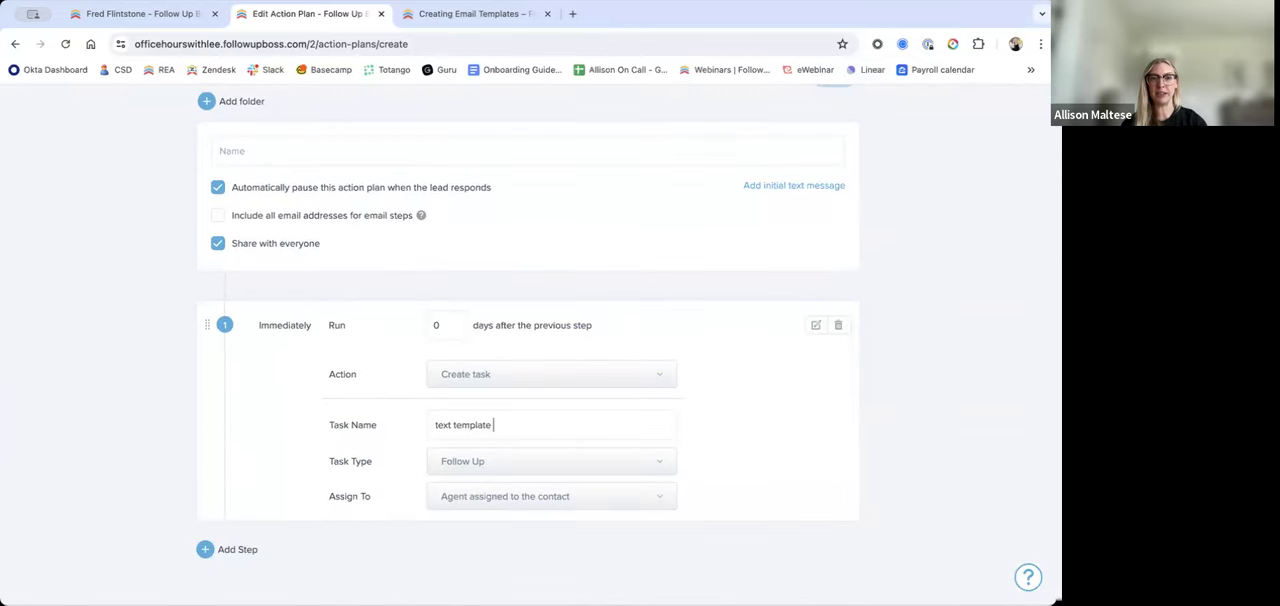
pyautogui.write('______')
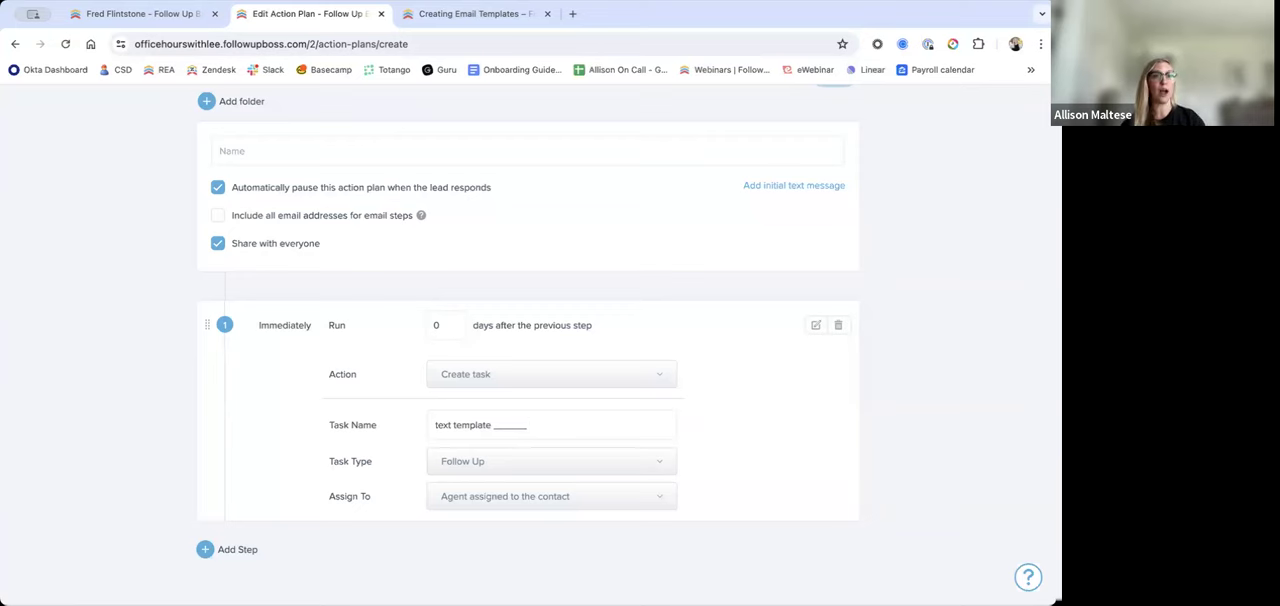
# Step: Switch to the sample contact's record and open its text message composer to look at the Templates option
pyautogui.scroll(3, 542, 280)
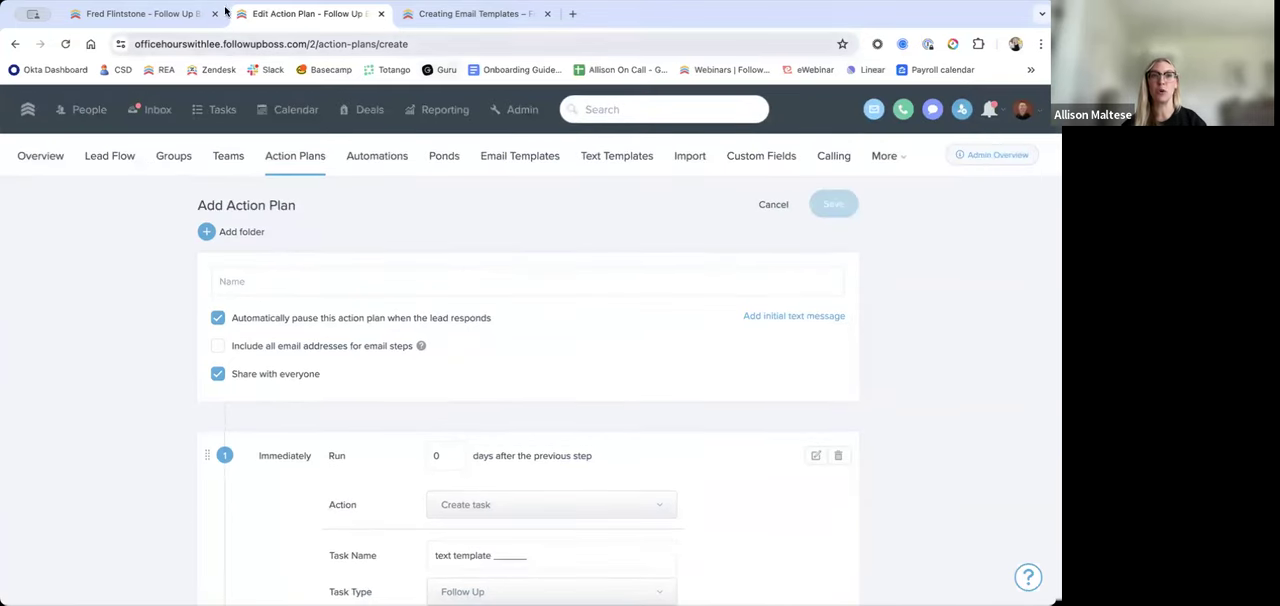
pyautogui.click(190, 14)
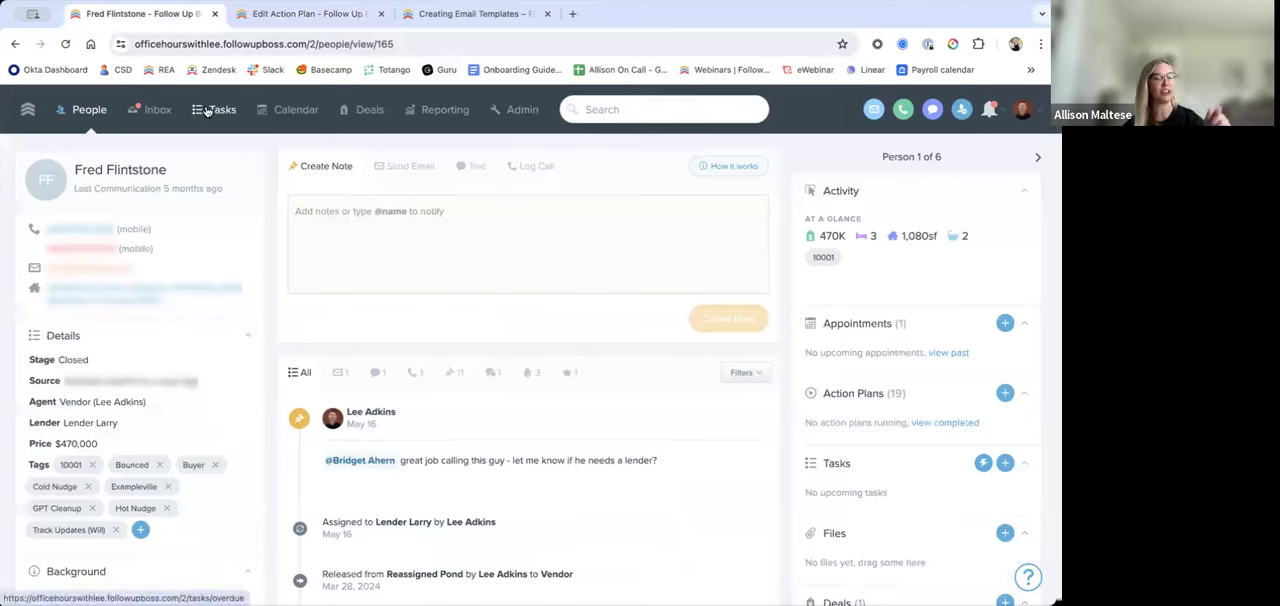
pyautogui.click(471, 168)
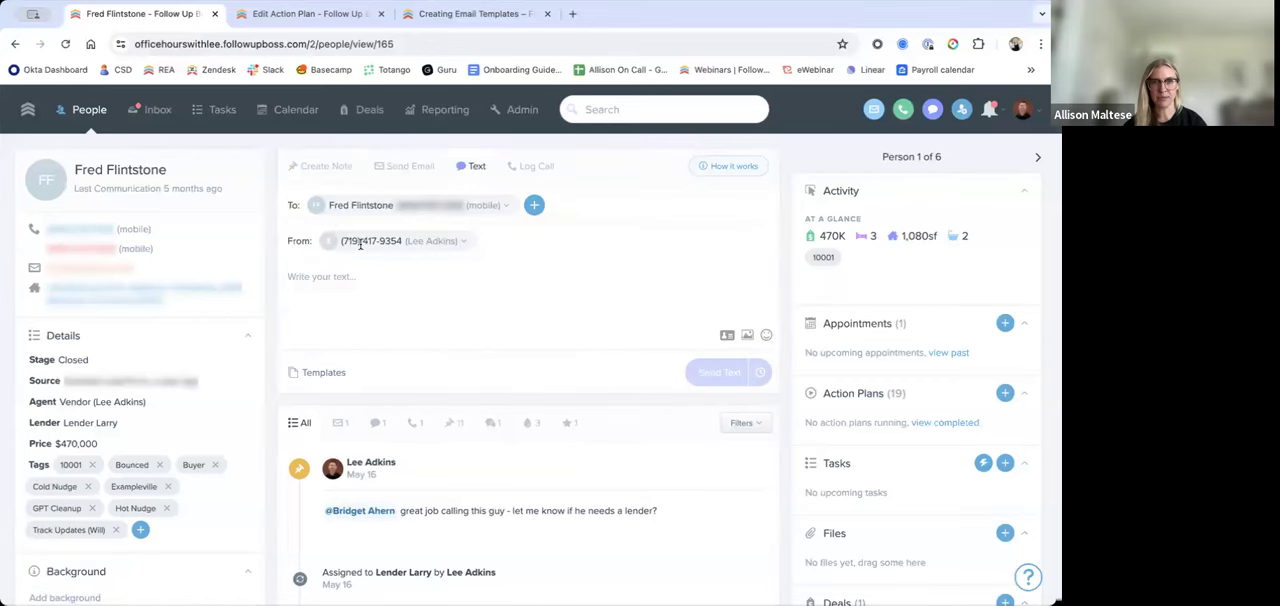
# Step: Return to the action plan being created and shorten the task name to "text"
pyautogui.click(318, 14)
pyautogui.scroll(-2, 640, 486)
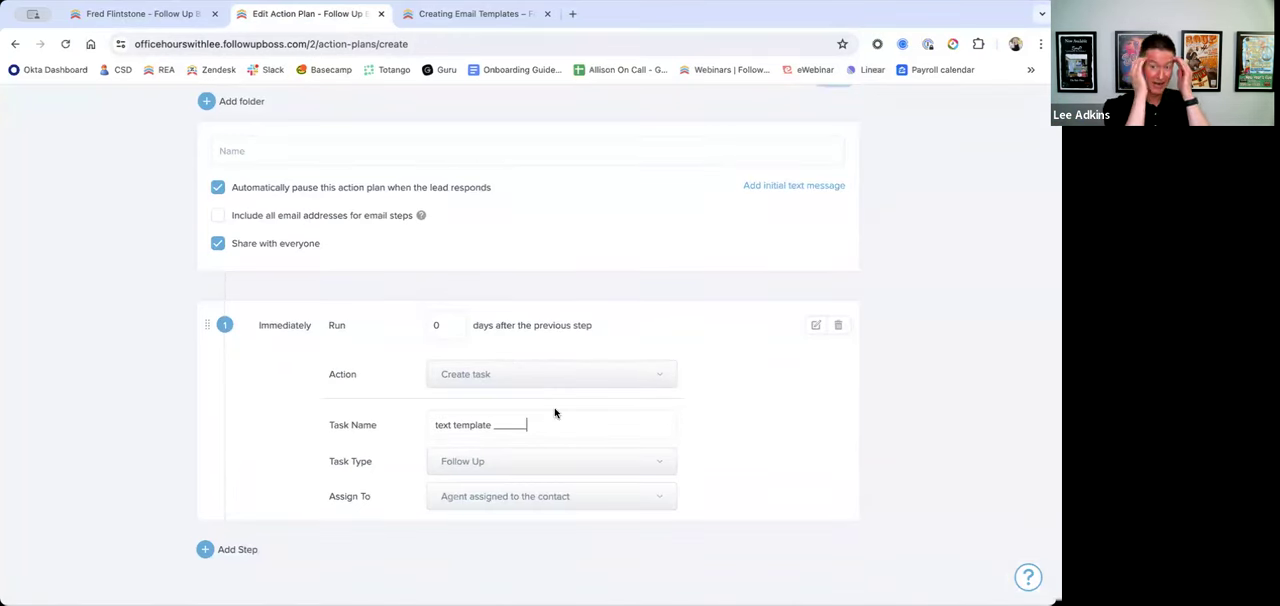
pyautogui.moveTo(526, 427); pyautogui.dragTo(453, 428)
pyautogui.press('BackSpace')
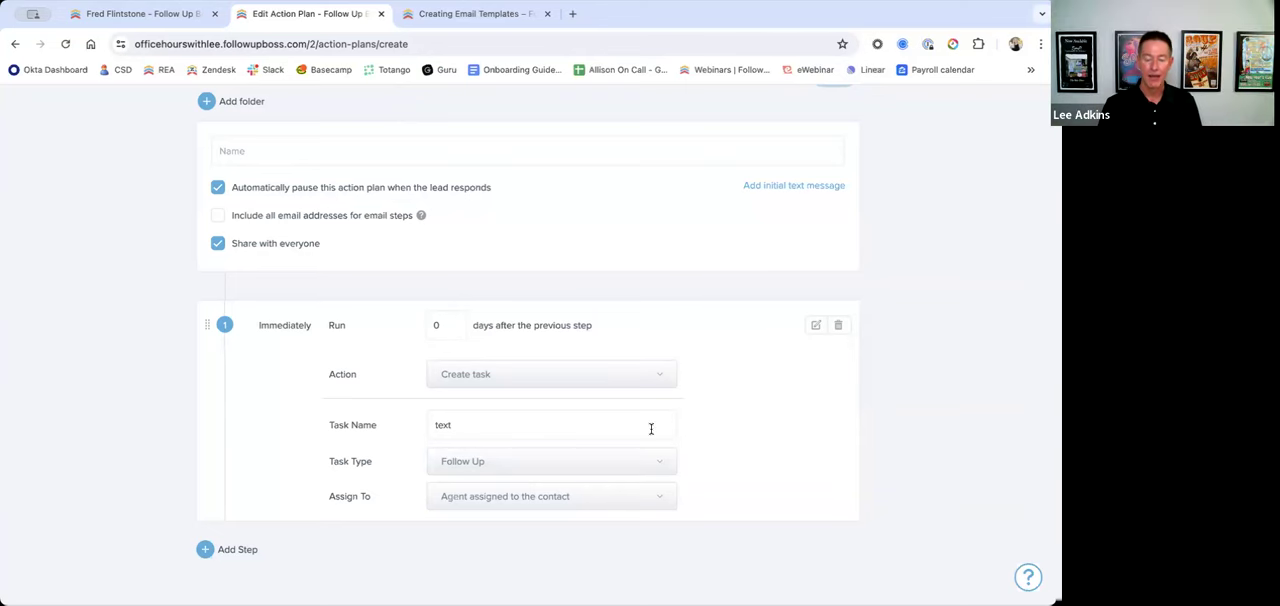
# Step: Leave the unsaved action plan and look at the action plan folders and email template folders
pyautogui.scroll(3, 651, 428)
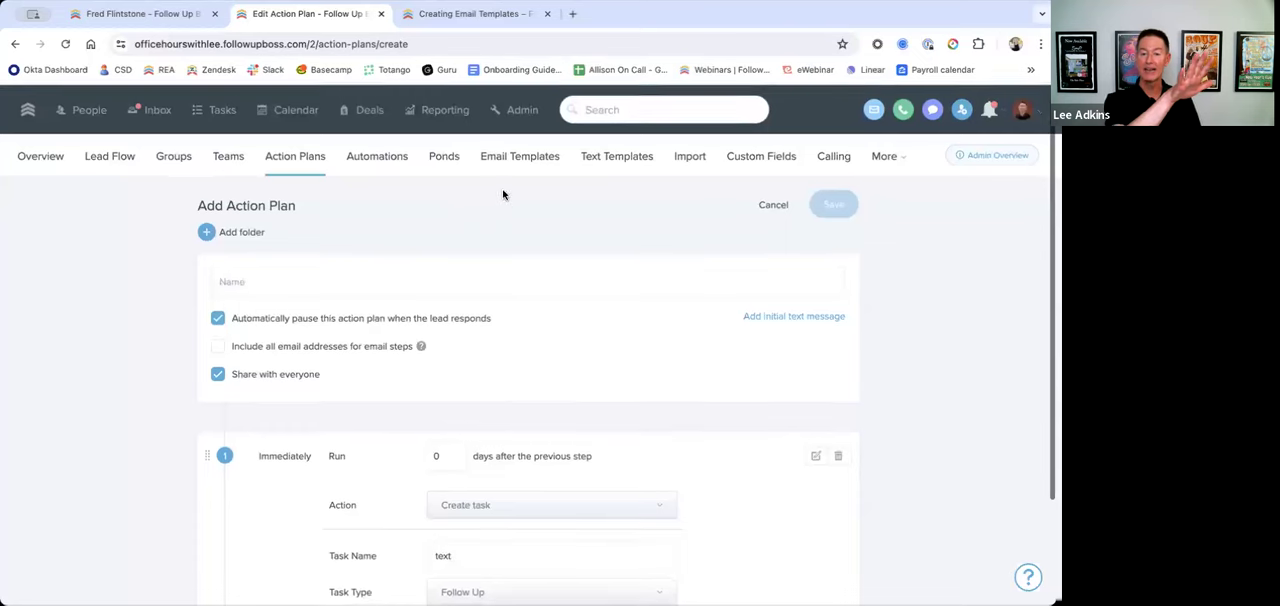
pyautogui.click(264, 160)
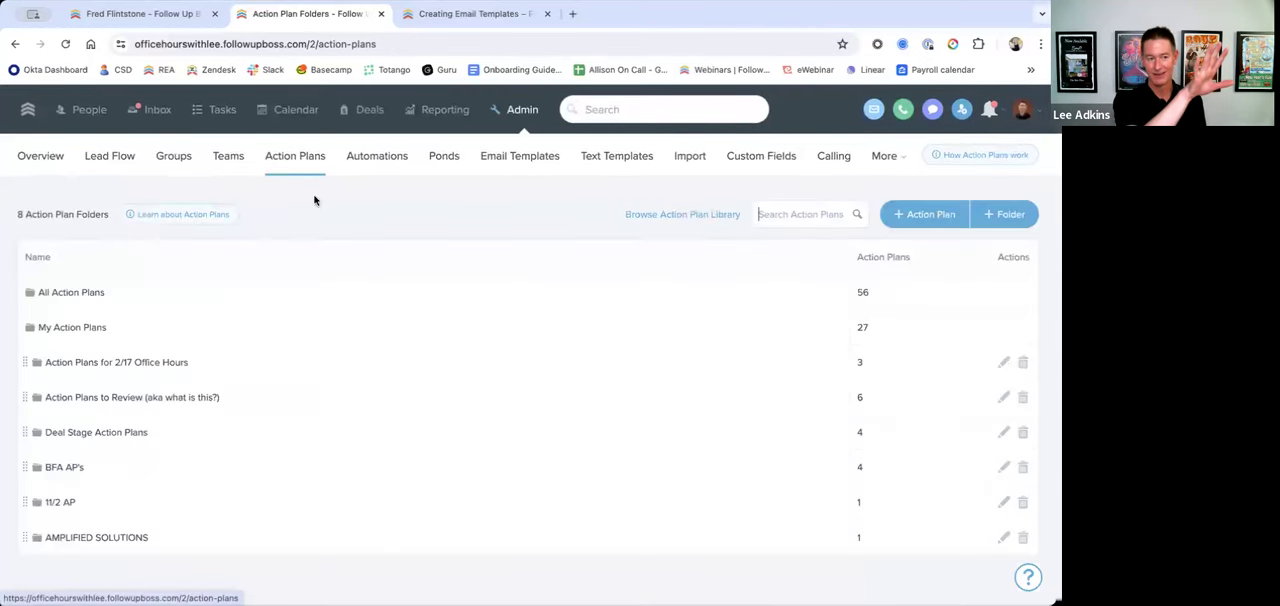
pyautogui.click(519, 163)
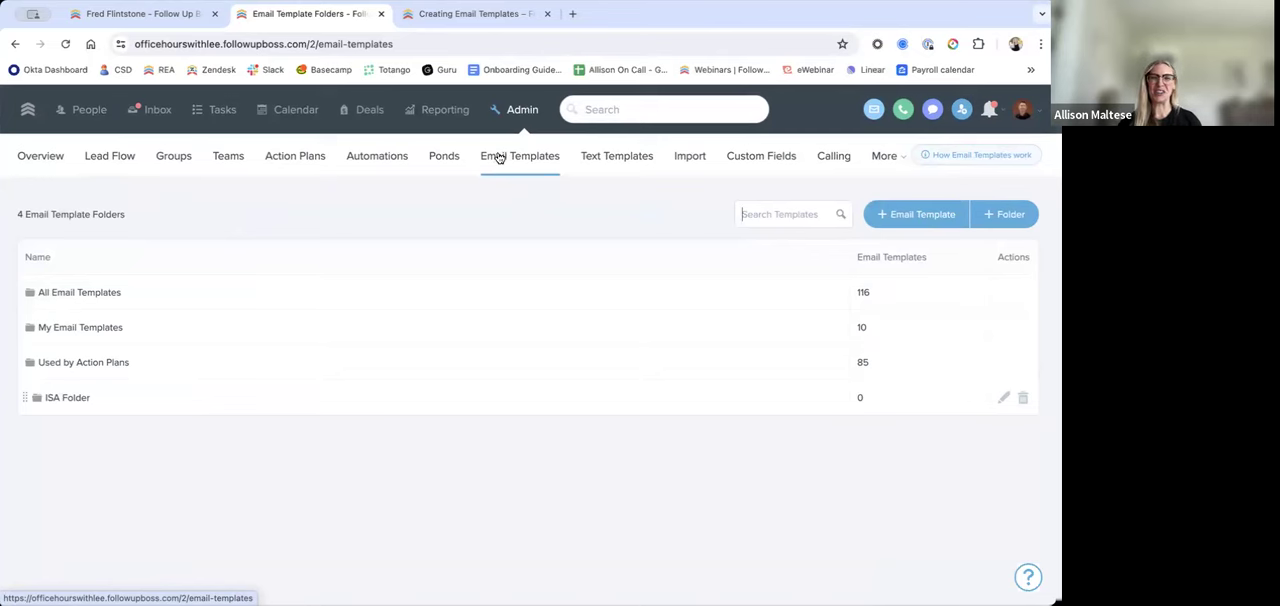
# Step: Start a new action plan and set its first step's action to Send email
pyautogui.click(313, 168)
pyautogui.click(945, 214)
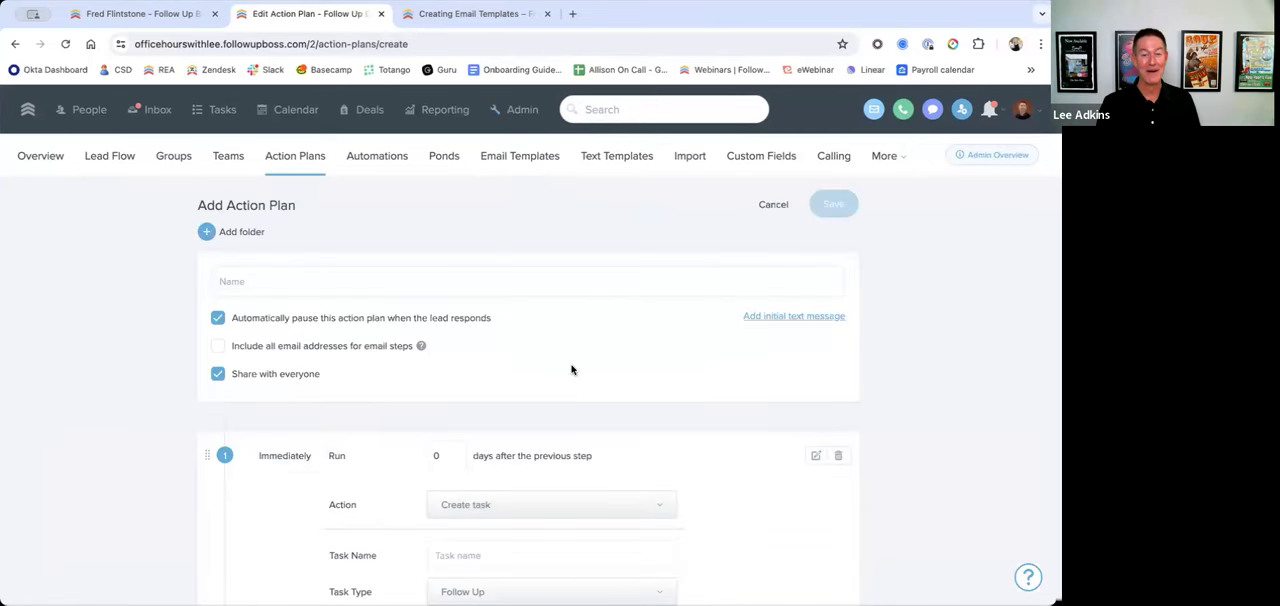
pyautogui.click(534, 508)
pyautogui.click(530, 561)
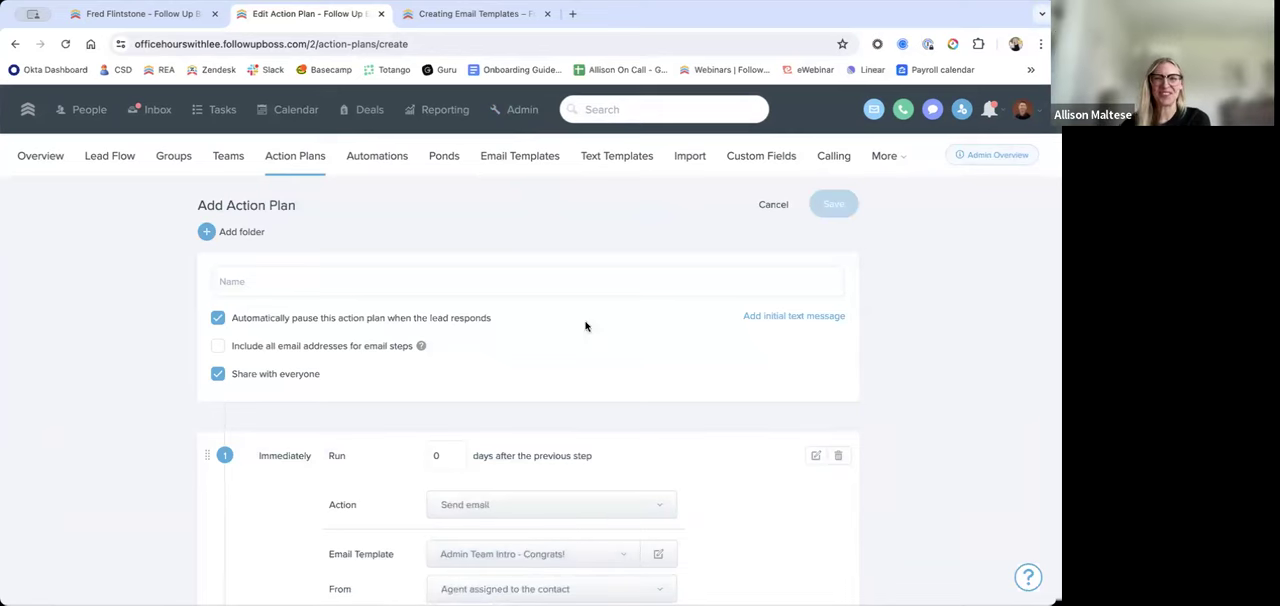
# Step: Open the first suggested contact's record from the search and examine its action plans and timeline
pyautogui.click(595, 108)
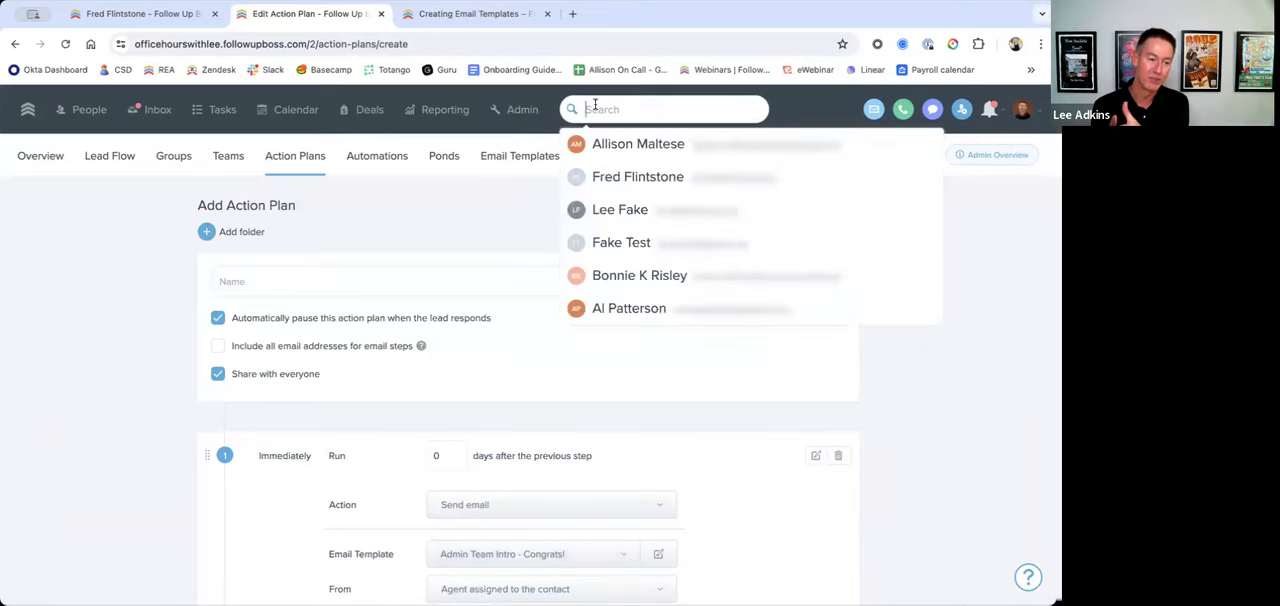
pyautogui.click(626, 143)
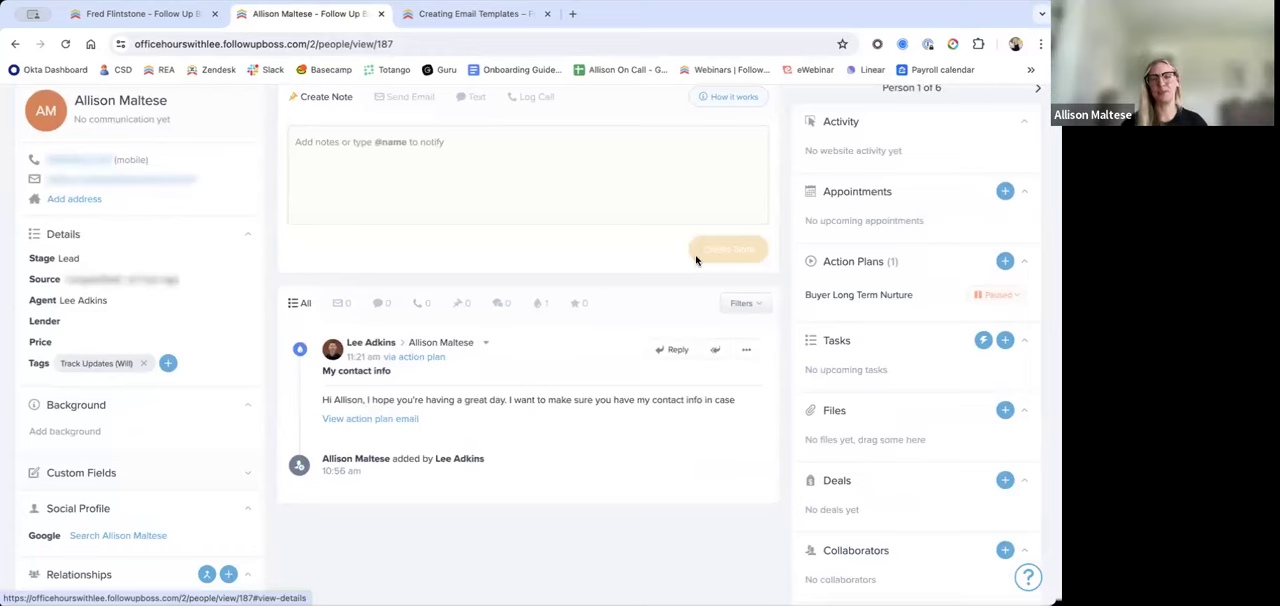
pyautogui.scroll(1, 697, 260)
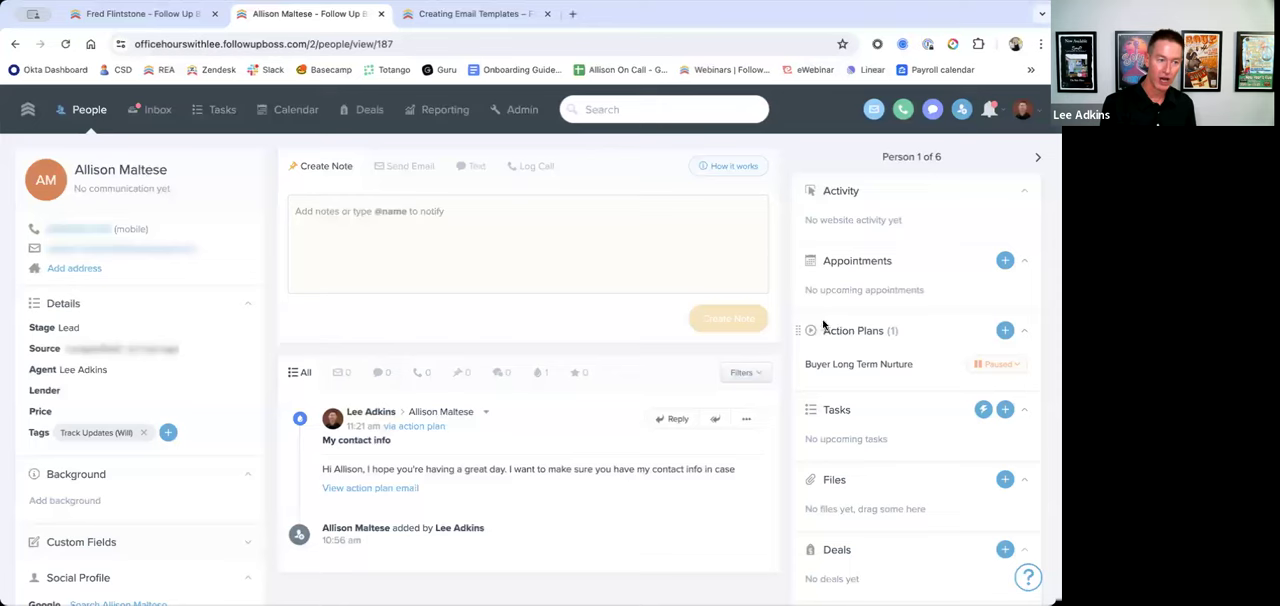
# Step: Review the action plan assignments in Lead Flow, and open a new automation from the automations list to see its triggers
pyautogui.click(522, 109)
pyautogui.click(112, 160)
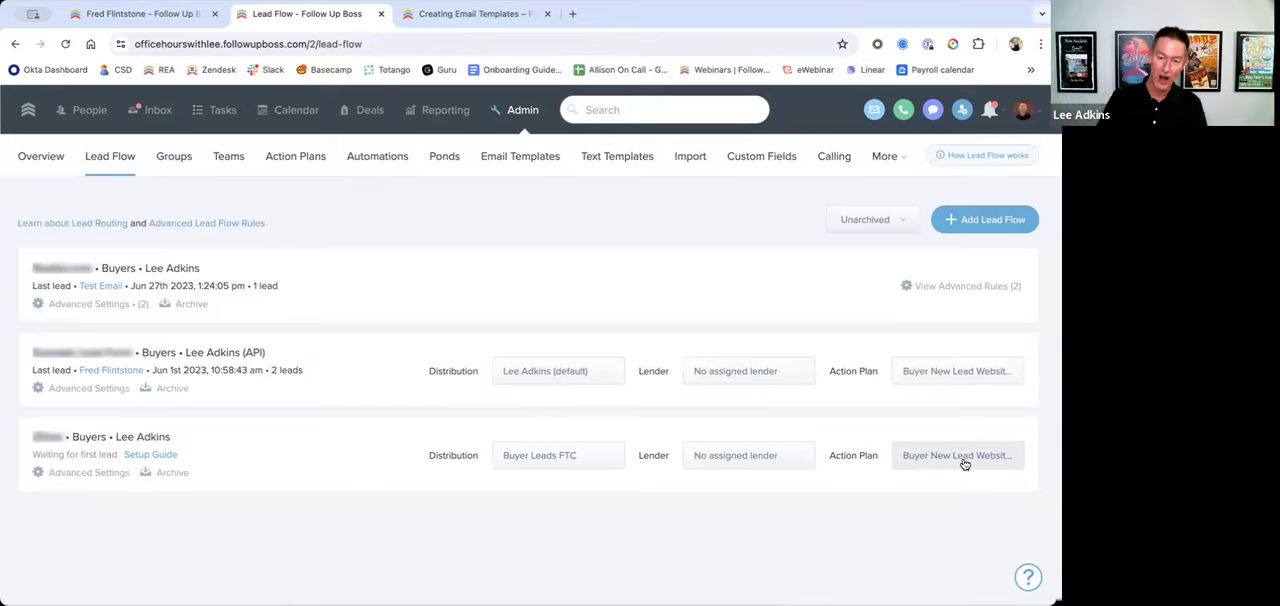
pyautogui.click(386, 165)
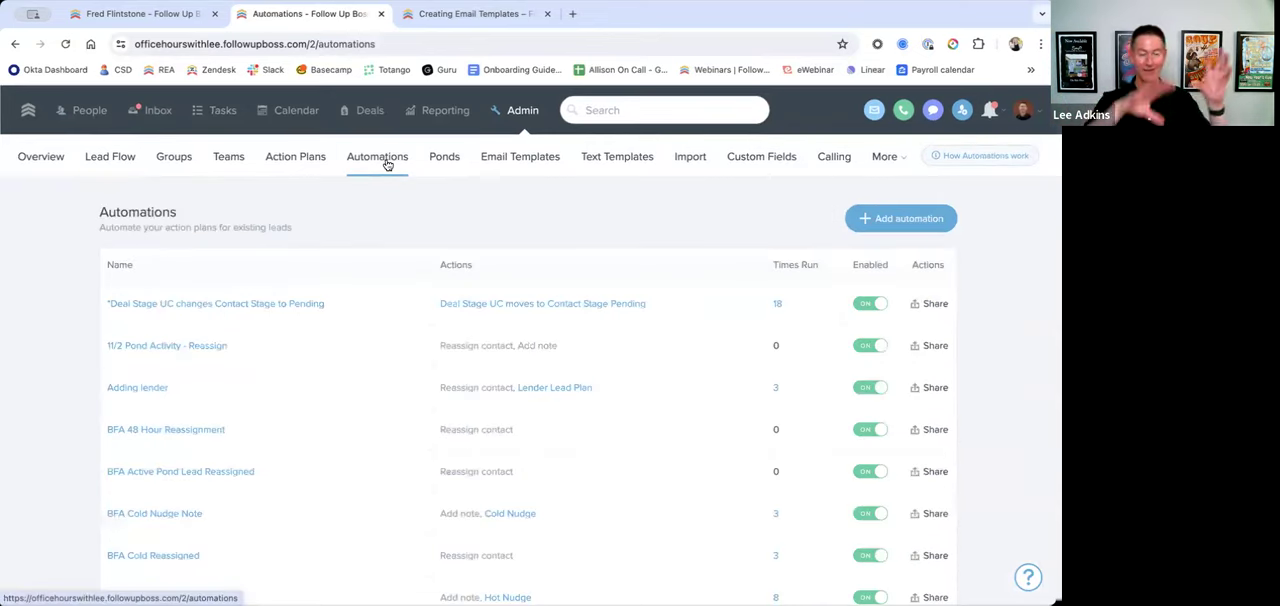
pyautogui.scroll(-1, 403, 206)
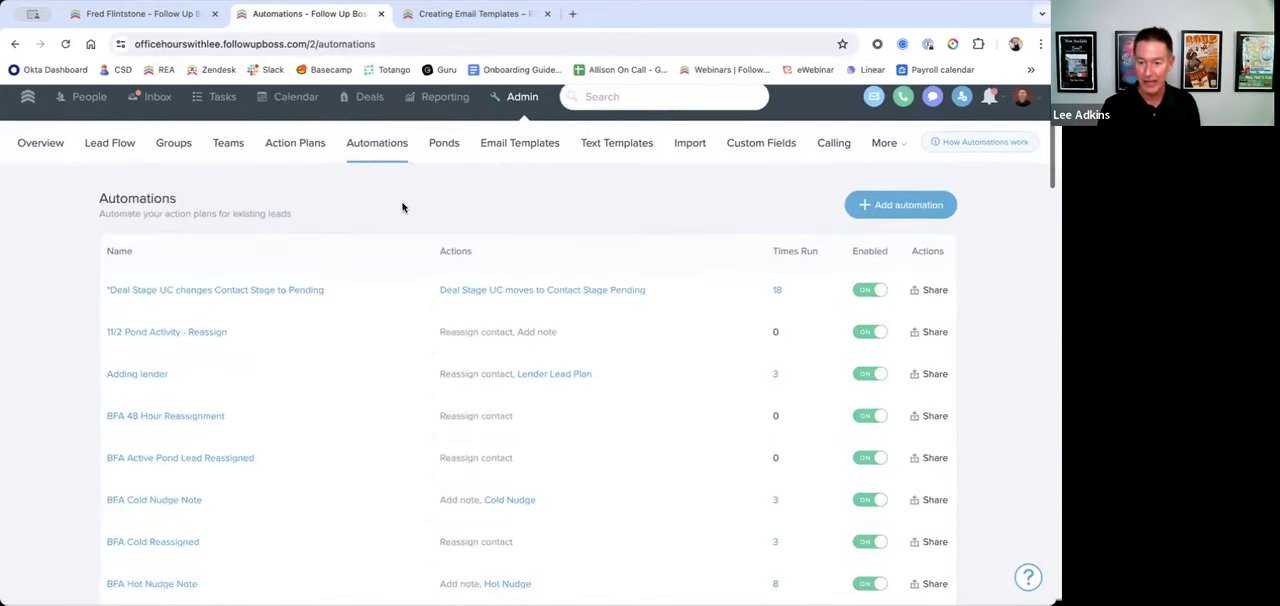
pyautogui.click(850, 205)
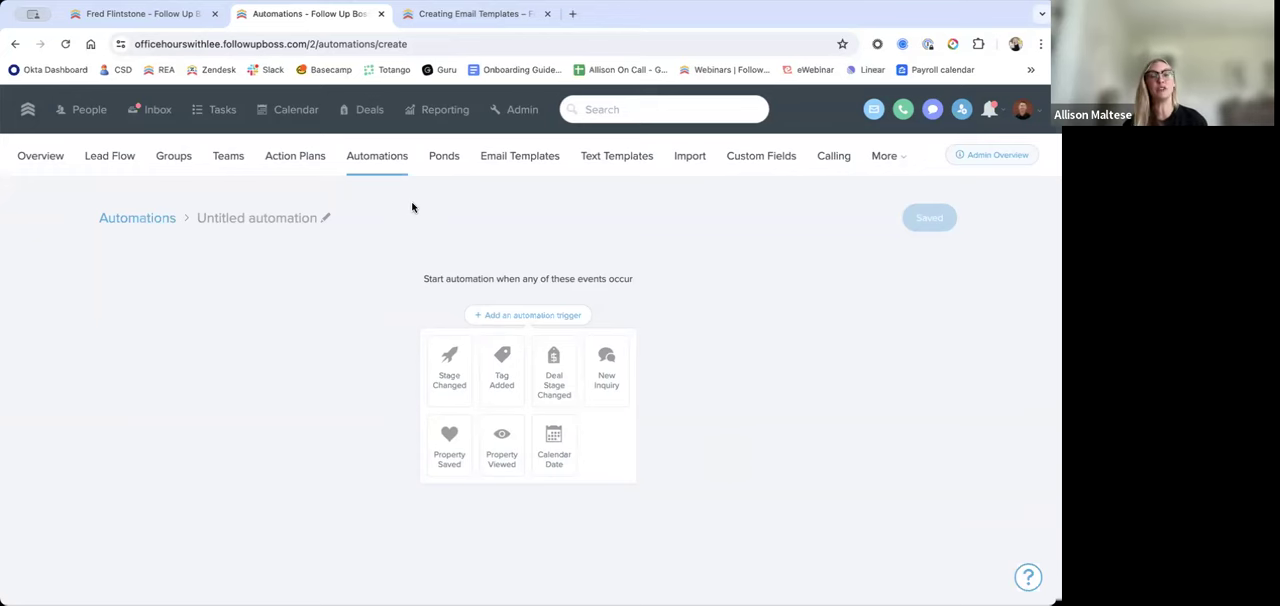
# Step: Browse the Buyer Leads category of the Action Plan Library and look at the plans available to preview or copy
pyautogui.click(295, 156)
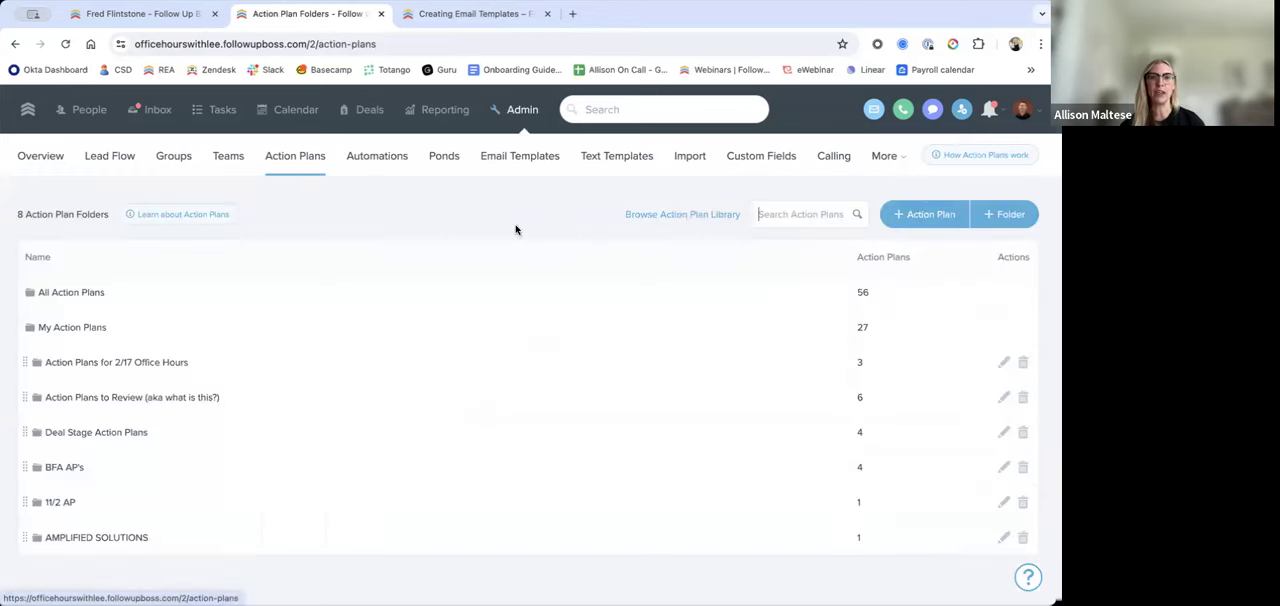
pyautogui.click(693, 222)
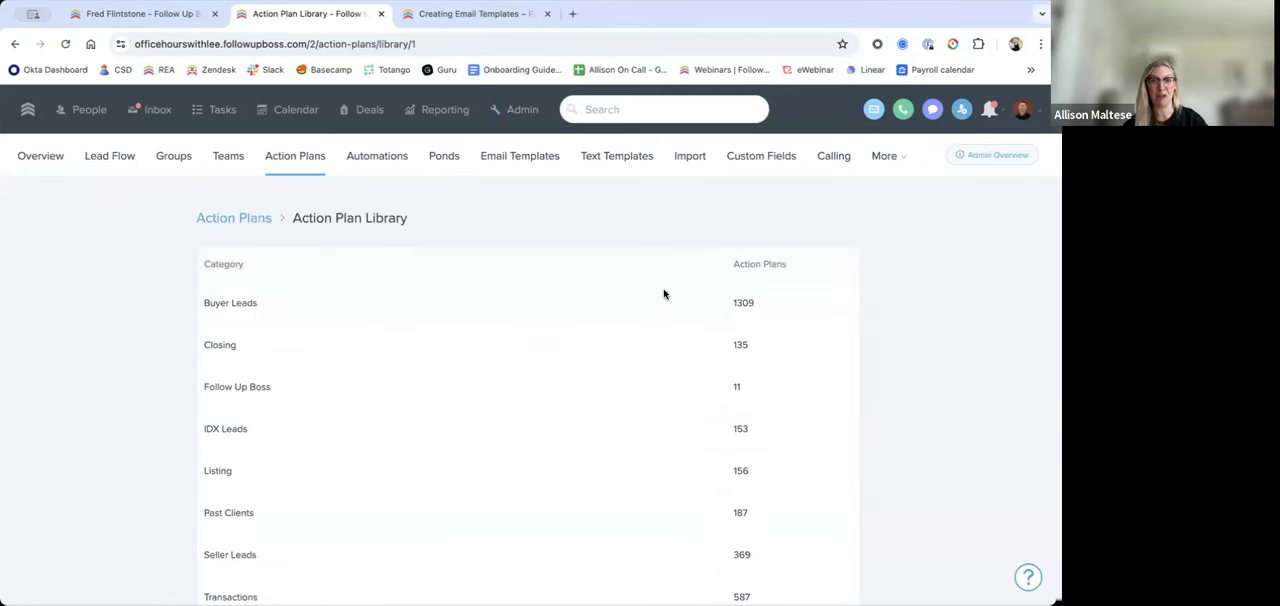
pyautogui.click(665, 297)
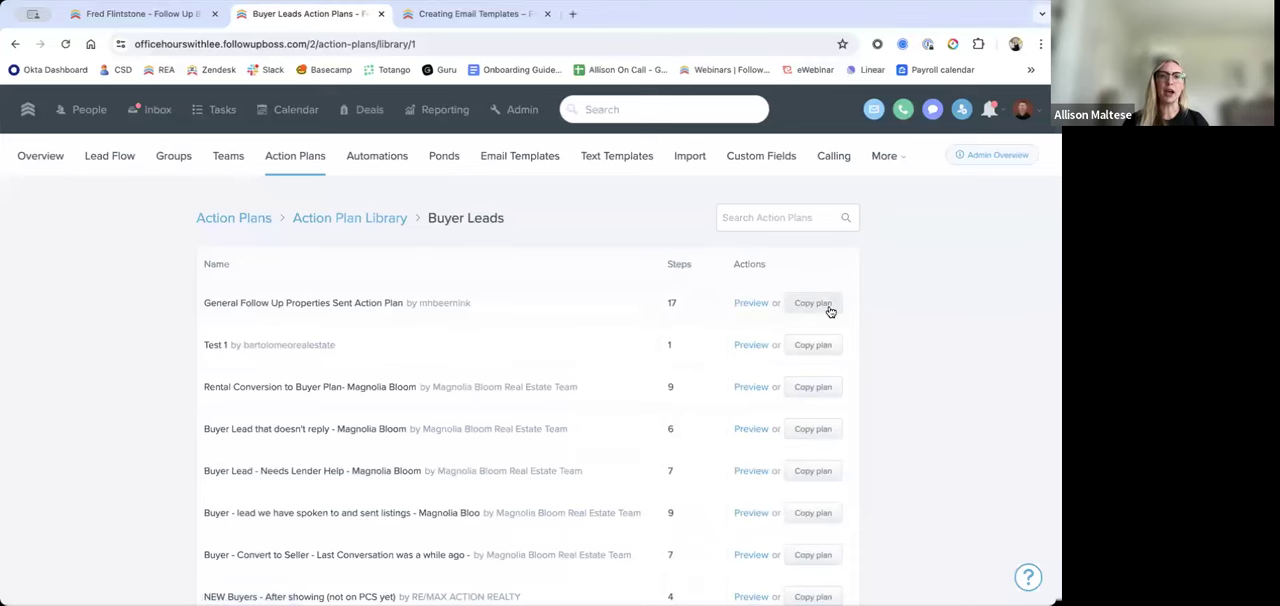
pyautogui.scroll(-3, 640, 369)
pyautogui.scroll(3, 640, 369)
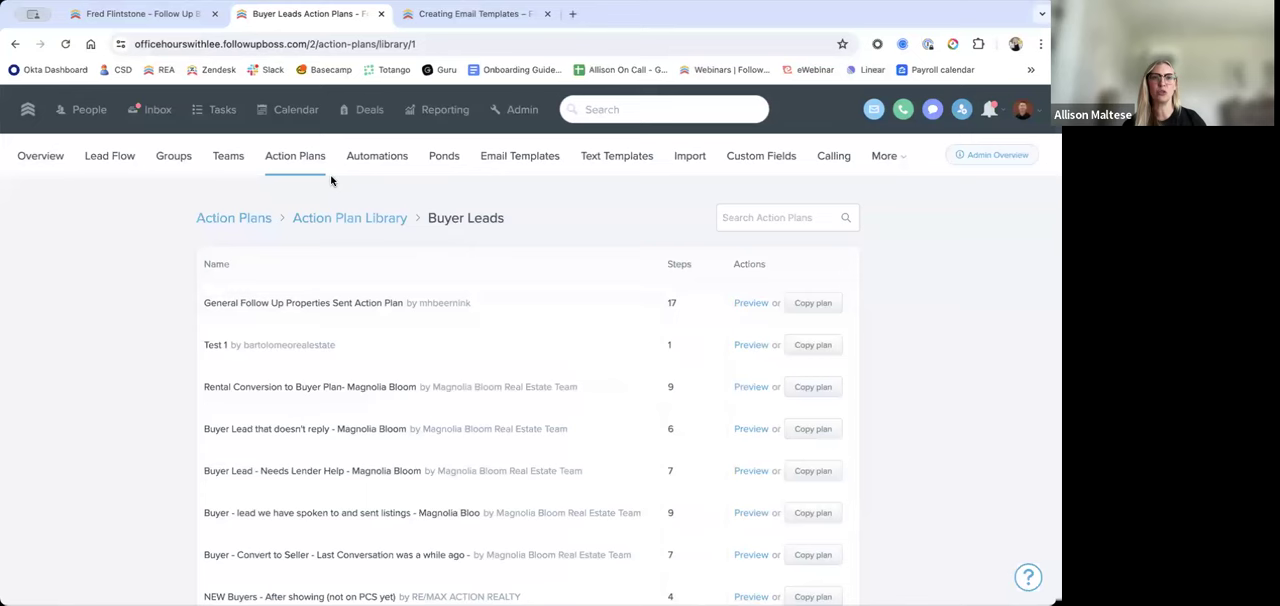
# Step: Start a new action plan and name its first step's task "Send a birthday text!"
pyautogui.click(330, 177)
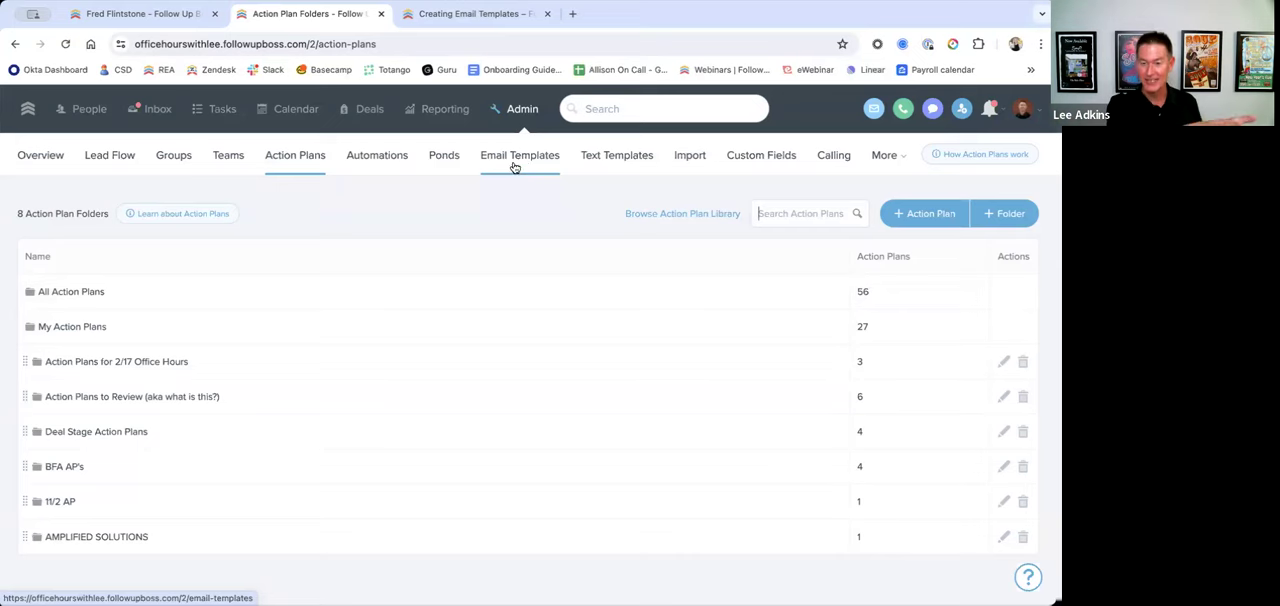
pyautogui.click(924, 213)
pyautogui.scroll(-2, 481, 429)
pyautogui.click(477, 438)
pyautogui.write('S')
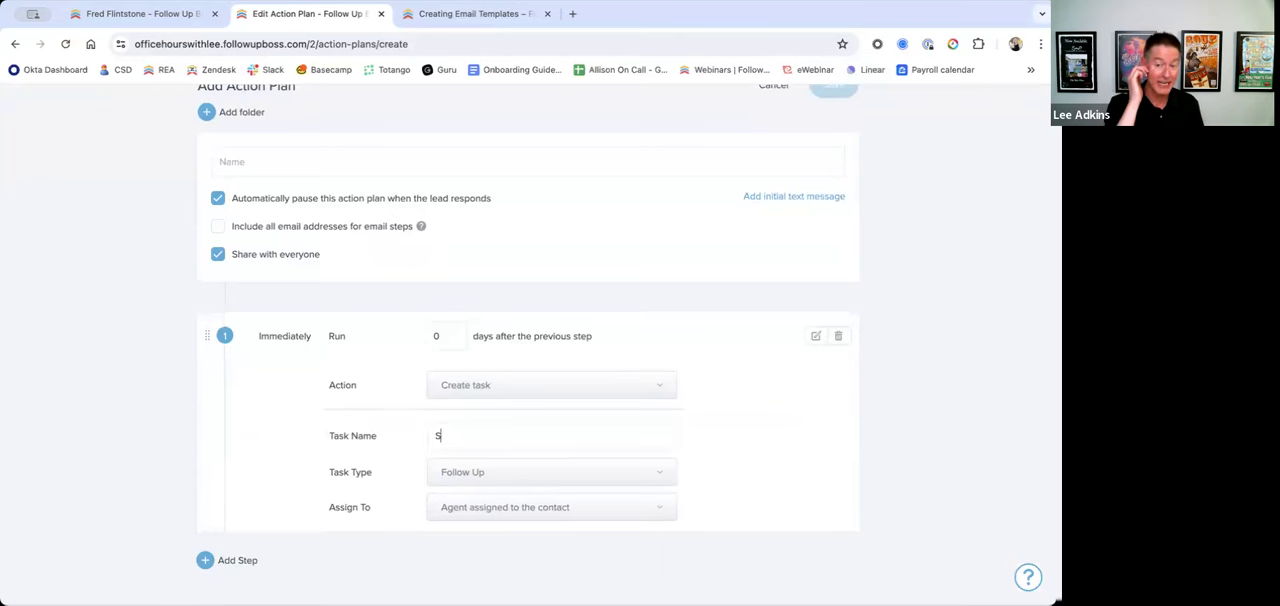
pyautogui.write('end a birthday te')
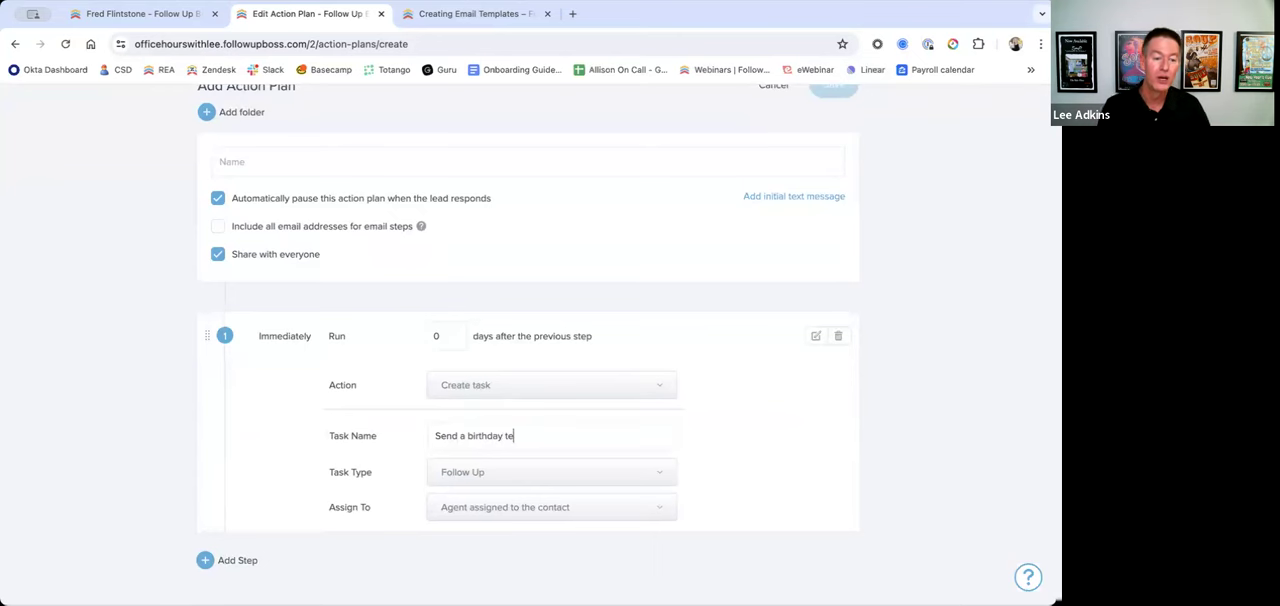
pyautogui.write('xt!')
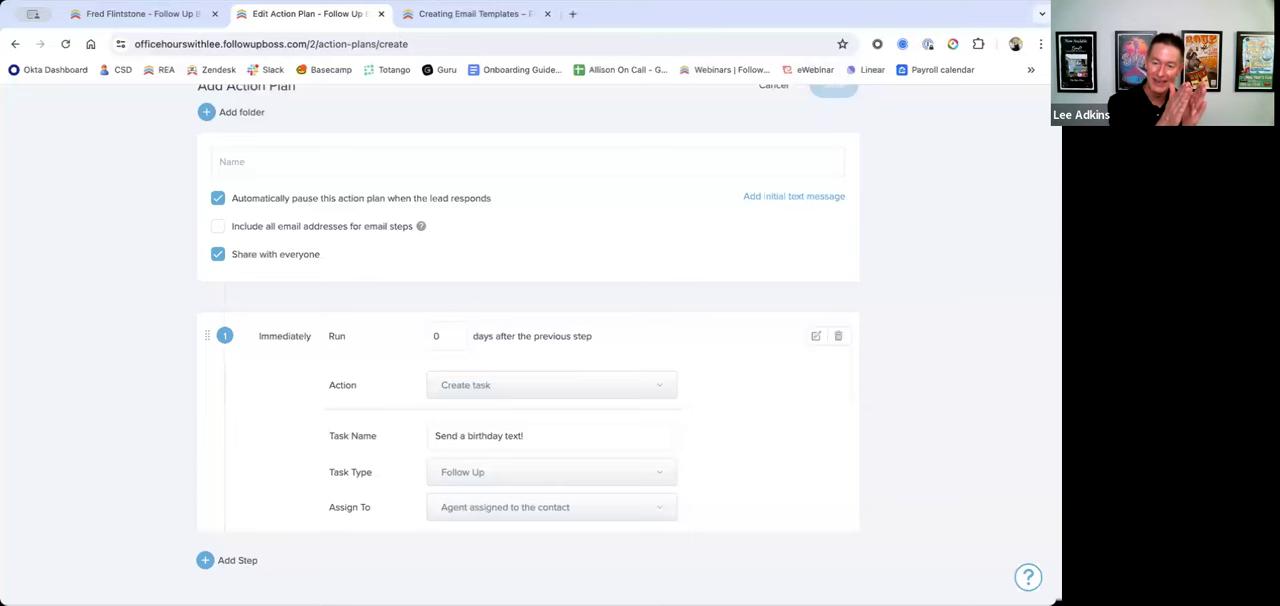
# Step: Leave the unsaved action plan to look through the existing automations, and go back to the action plan folders
pyautogui.scroll(2, 985, 378)
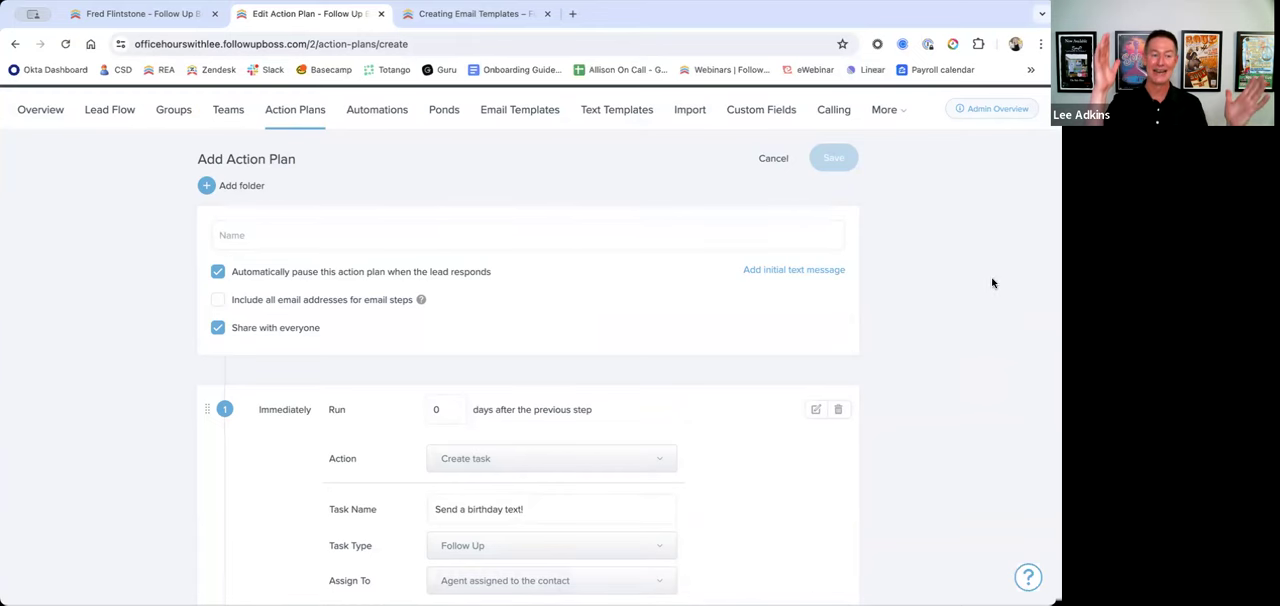
pyautogui.scroll(1, 992, 288)
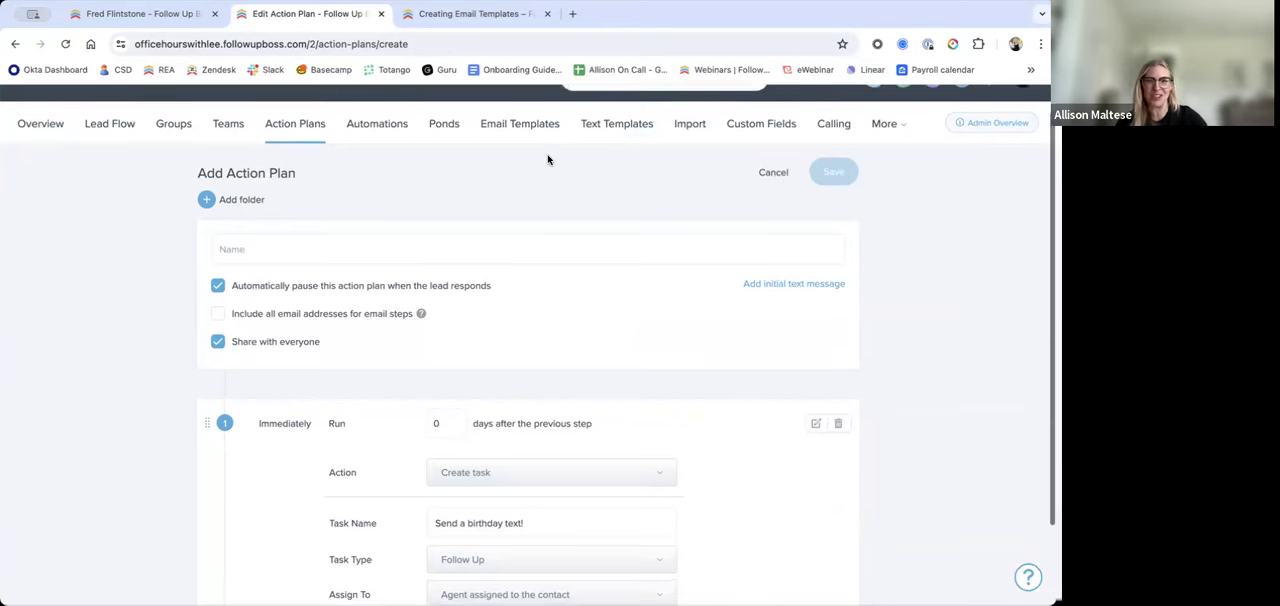
pyautogui.scroll(1, 580, 190)
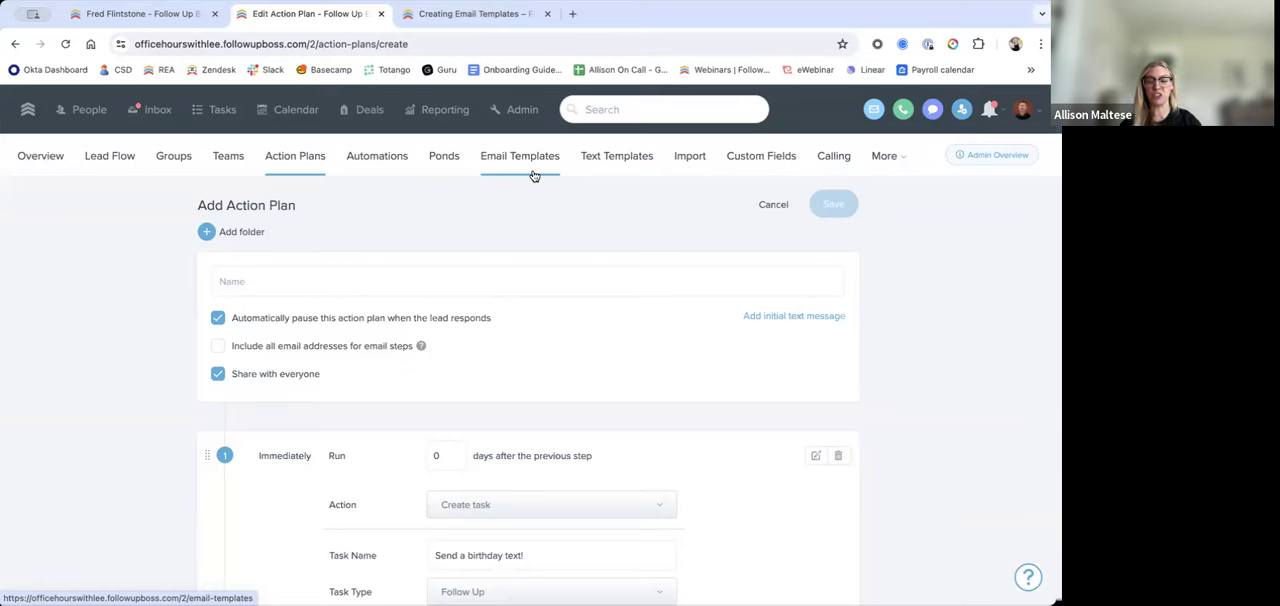
pyautogui.click(377, 158)
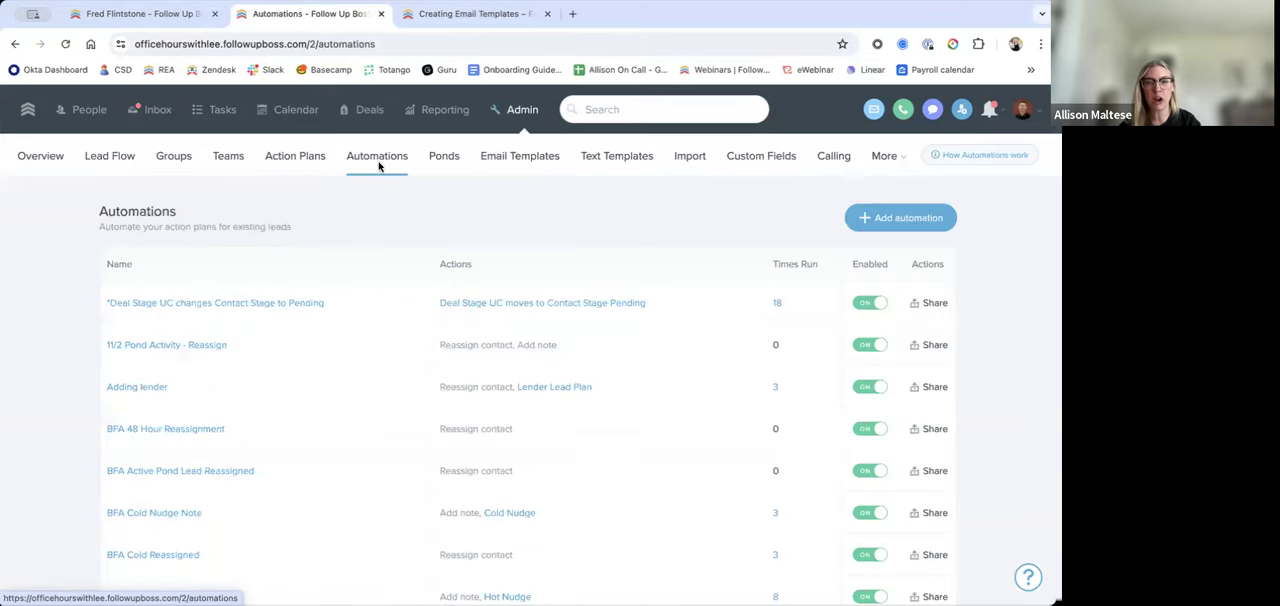
pyautogui.scroll(-2, 320, 393)
pyautogui.scroll(-1, 320, 393)
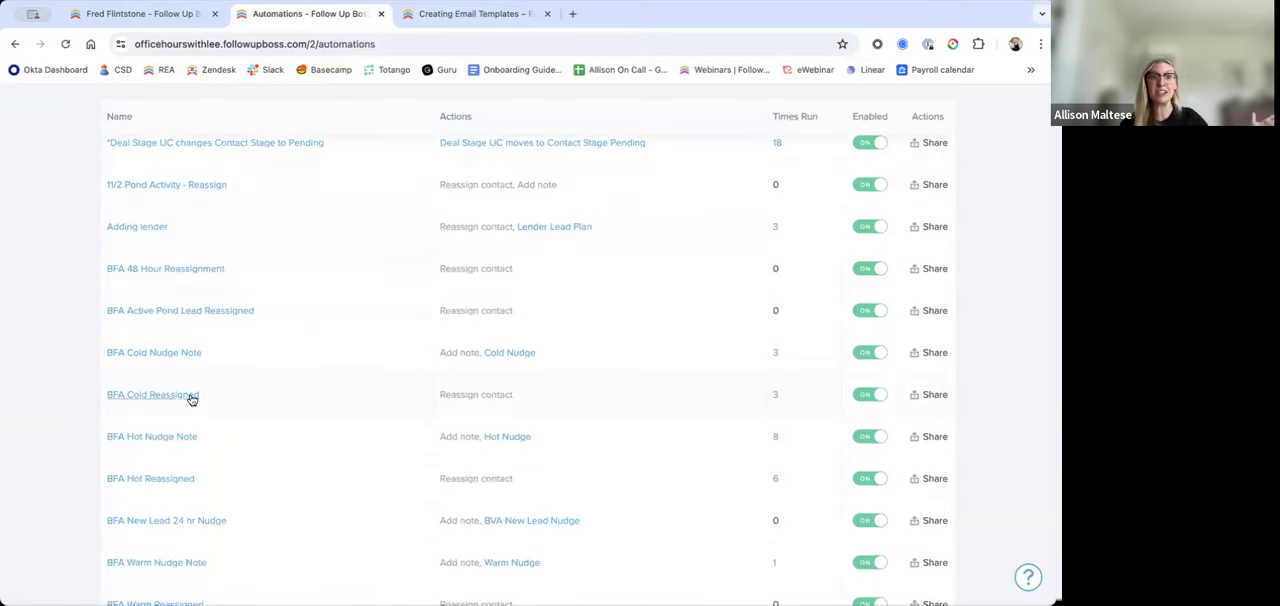
pyautogui.scroll(3, 192, 399)
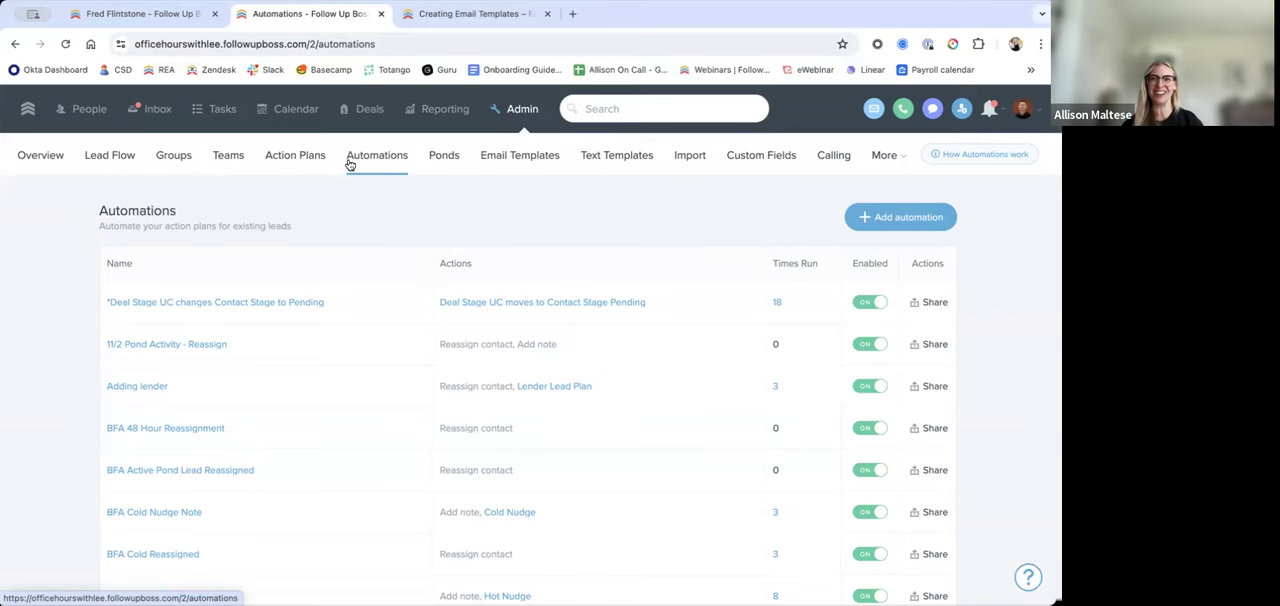
pyautogui.click(318, 160)
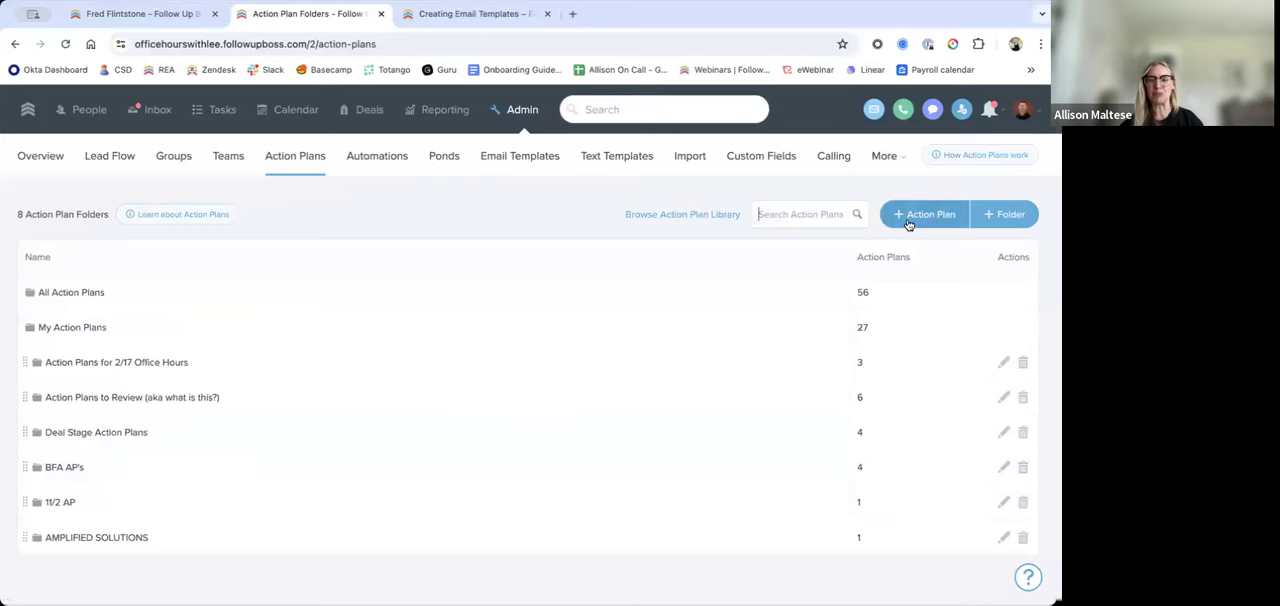